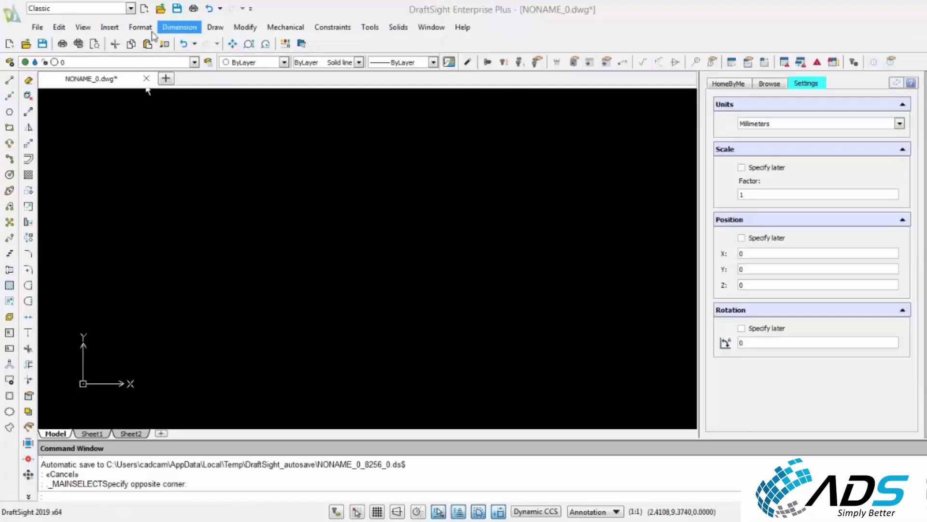
Preview the 3D Modeling and Drafting and Annotation workspaces and return to the Classic workspace
click(130, 8)
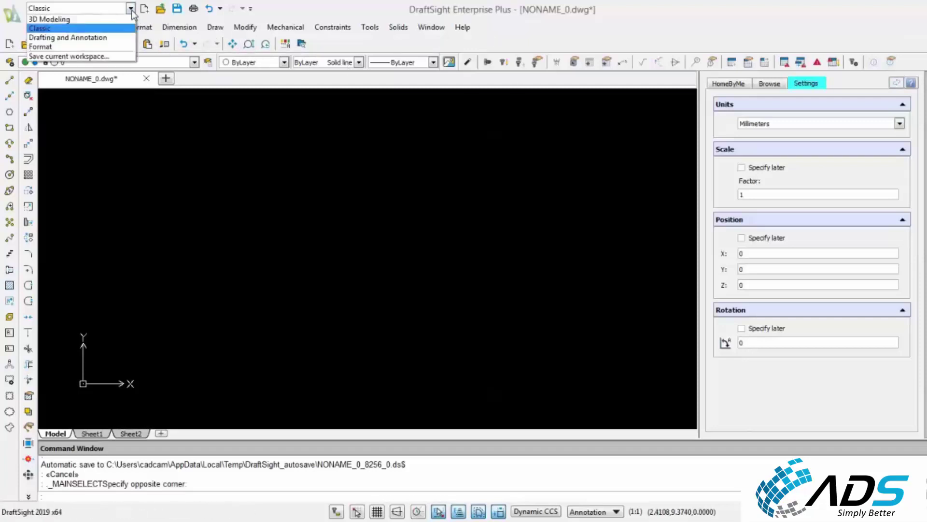
click(99, 20)
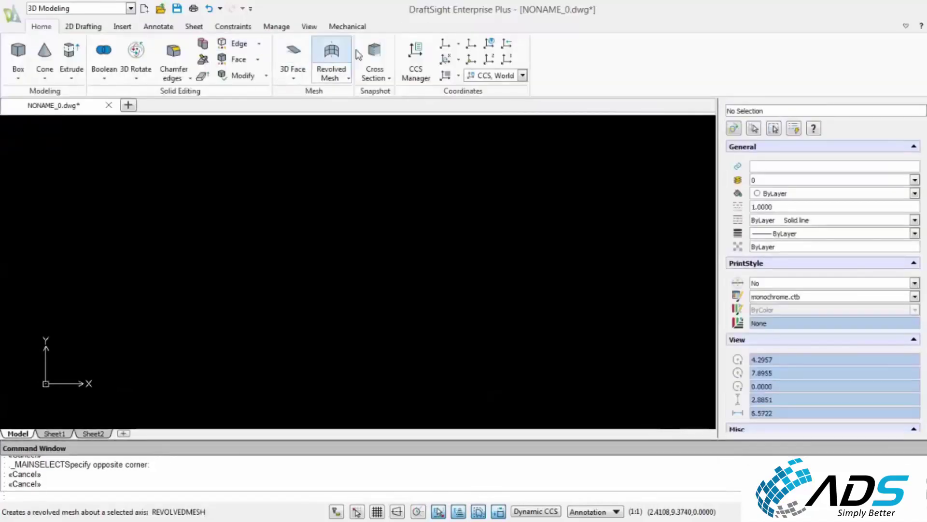
click(130, 8)
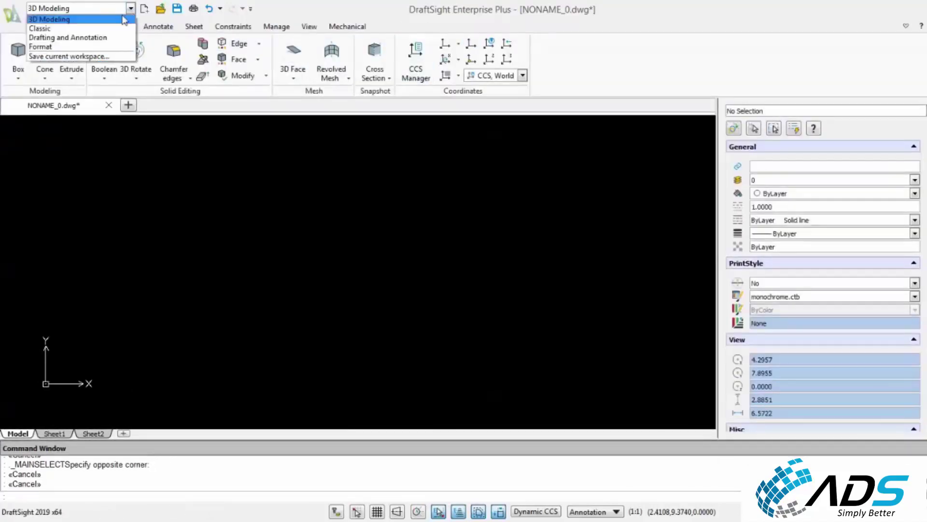
click(68, 37)
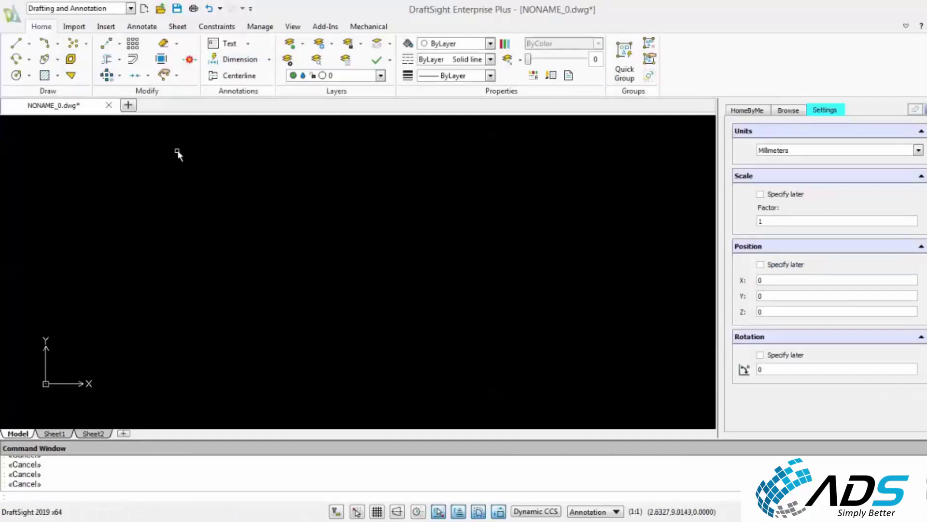
click(130, 8)
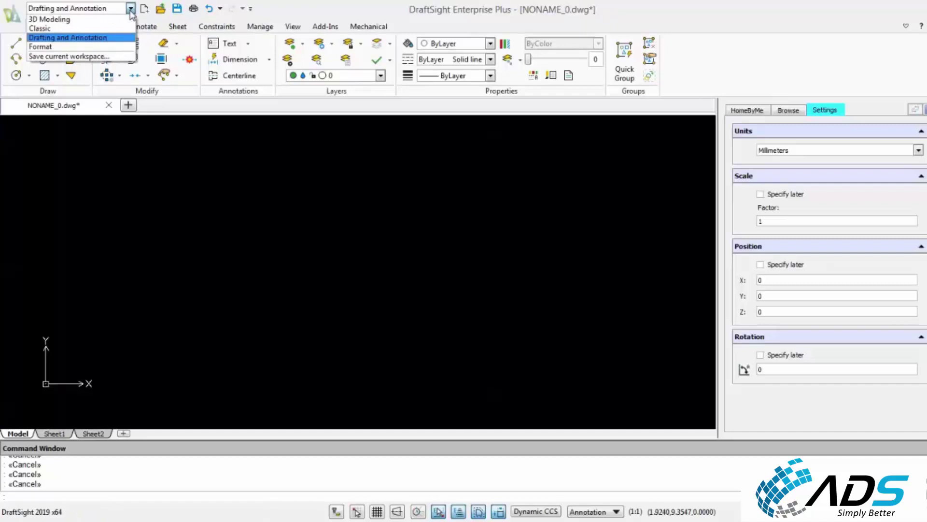
click(72, 29)
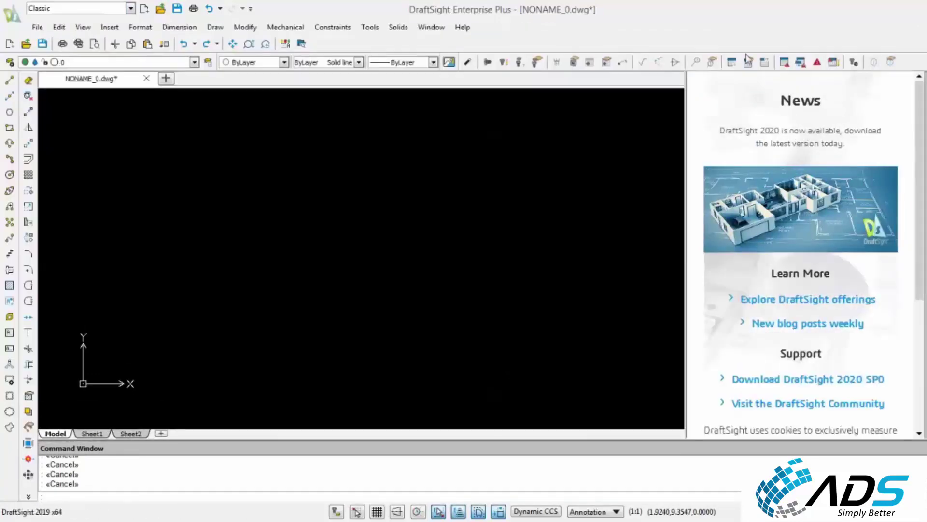
click(569, 158)
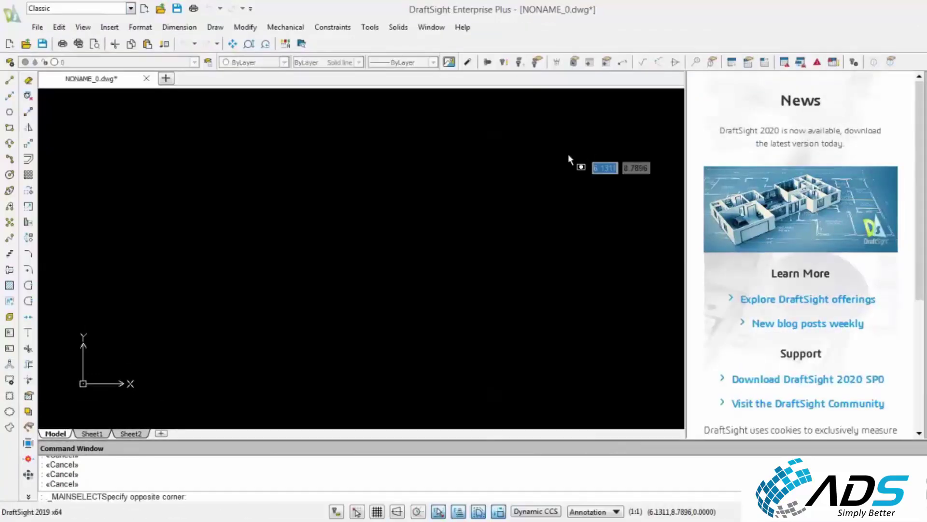
click(496, 144)
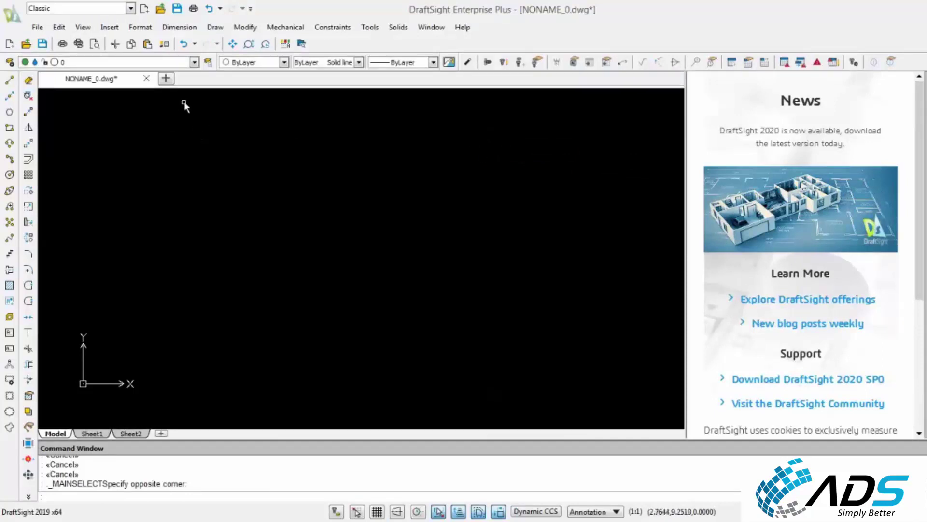
Show the CCS toolbar from the MAIN toolbar group in the Classic interface
right_click(329, 44)
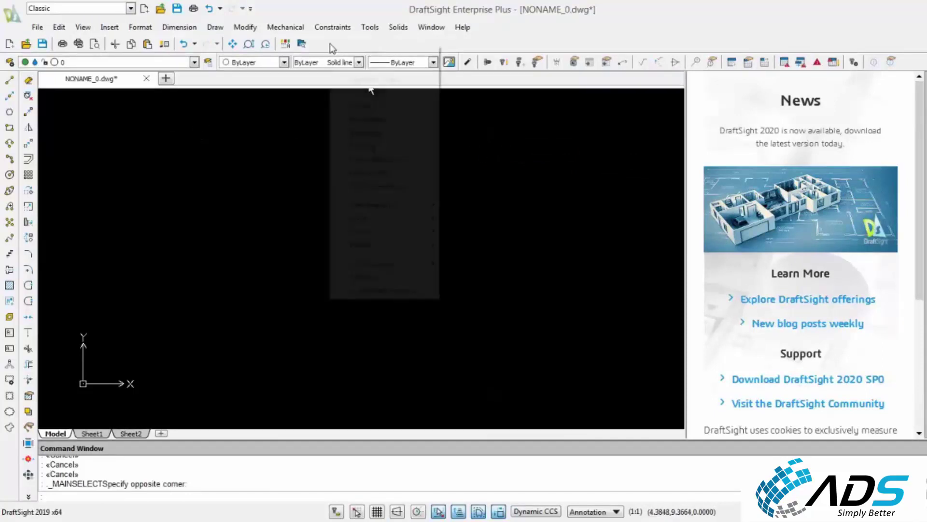
mouse_move(403, 225)
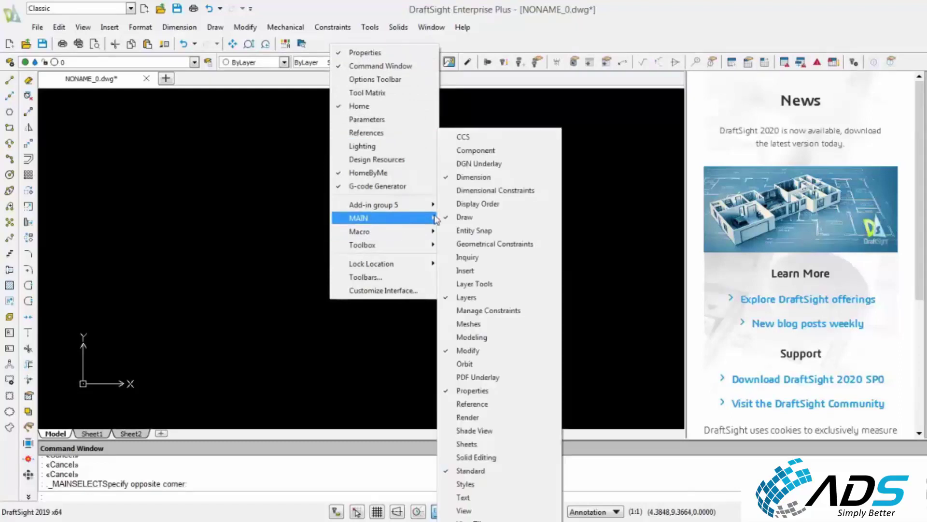
click(459, 137)
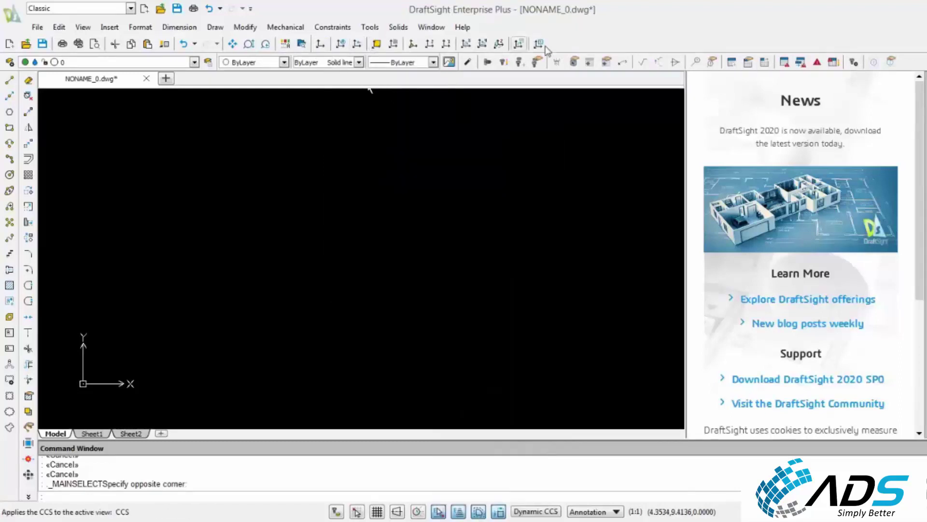
Save the current interface layout as a new workspace named Format Tampilan
click(131, 8)
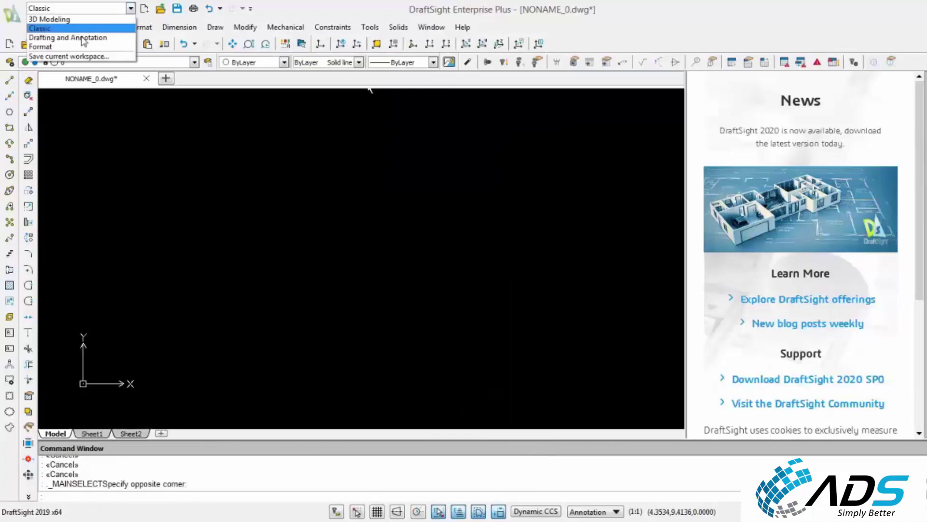
click(62, 57)
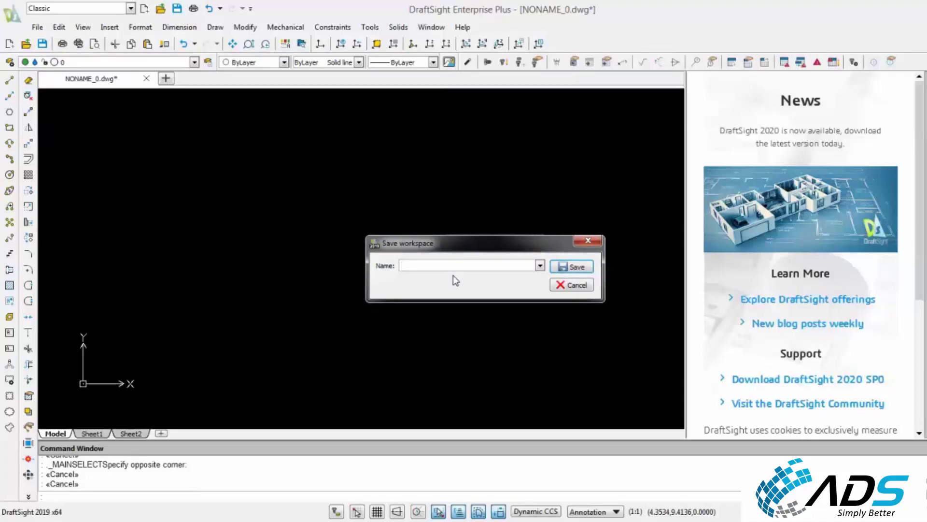
text(Format Tampilan)
click(579, 267)
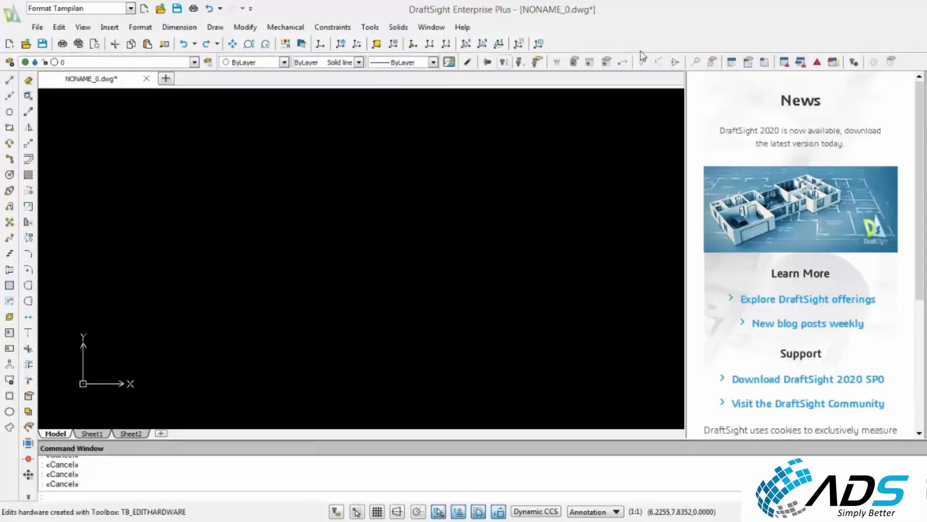
click(130, 9)
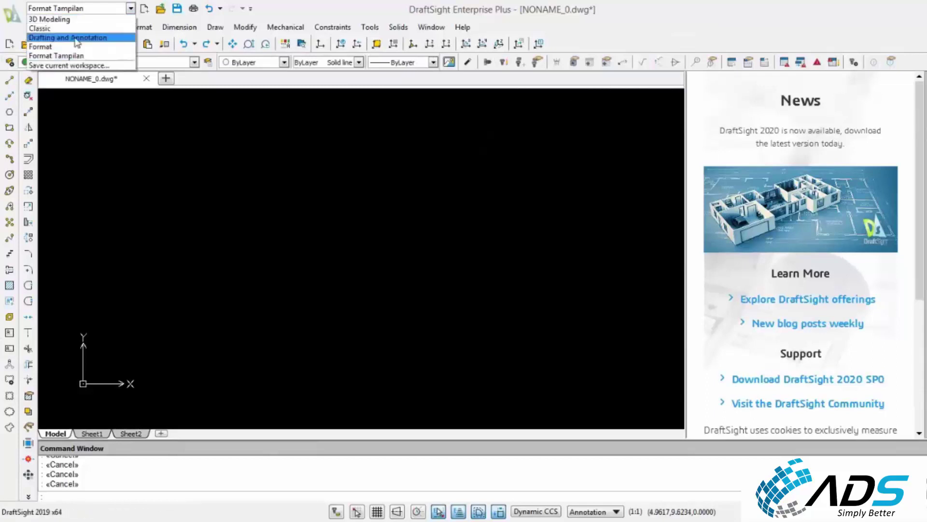
click(438, 89)
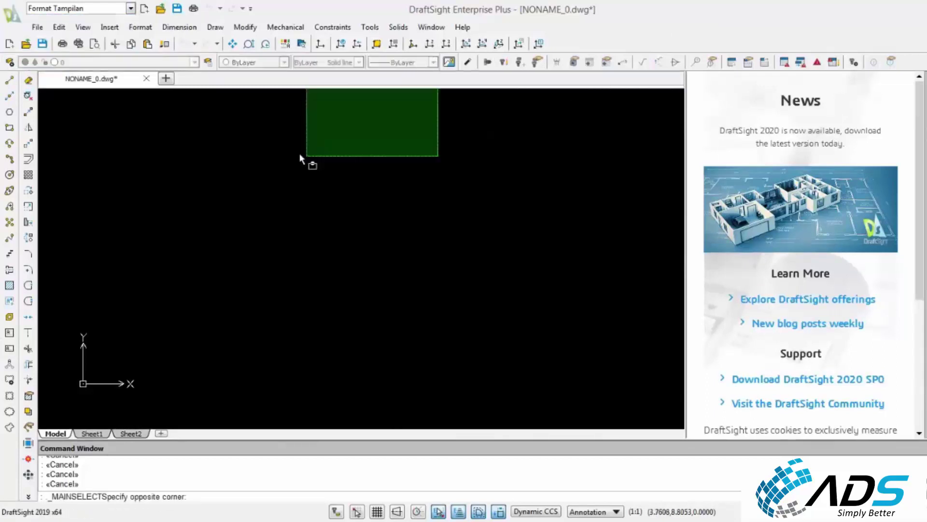
click(283, 147)
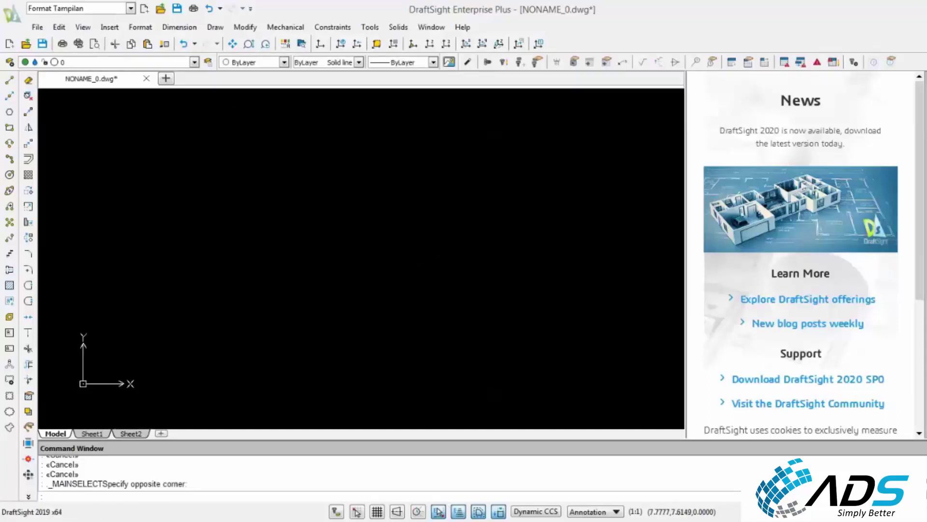
Look through the Properties and HomeByMe palettes, including the unit choices in the HomeByMe settings
click(925, 125)
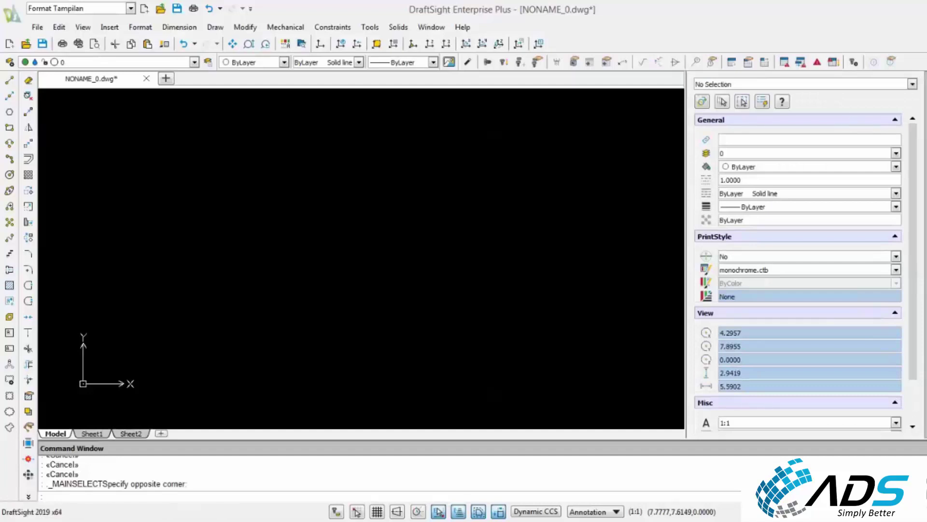
click(925, 89)
click(926, 167)
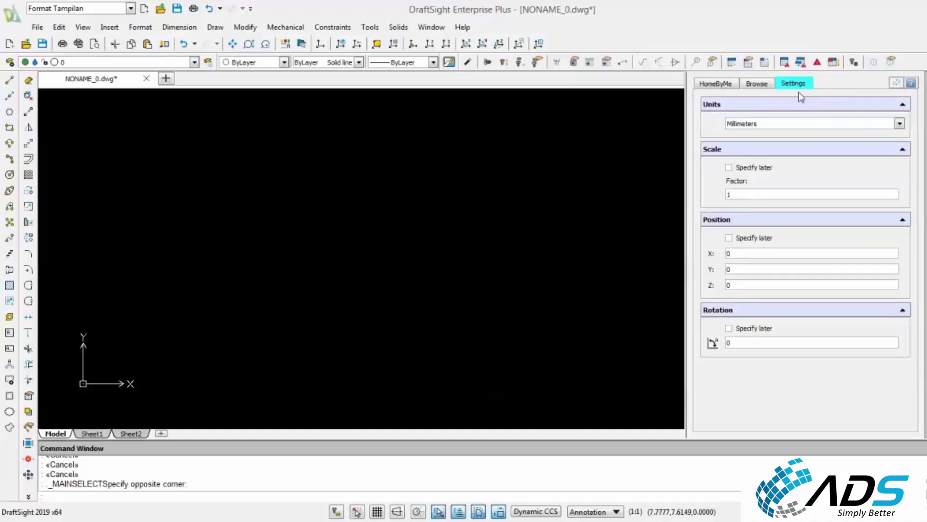
click(899, 124)
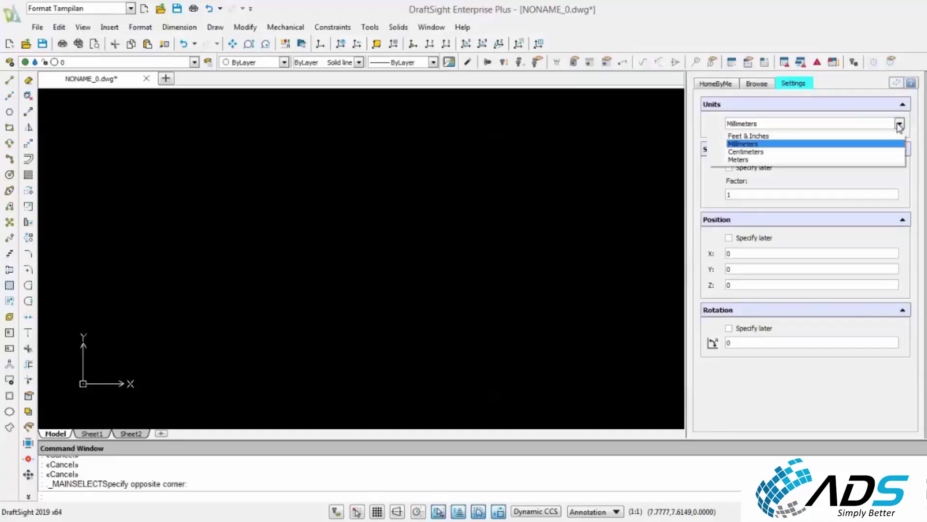
click(900, 126)
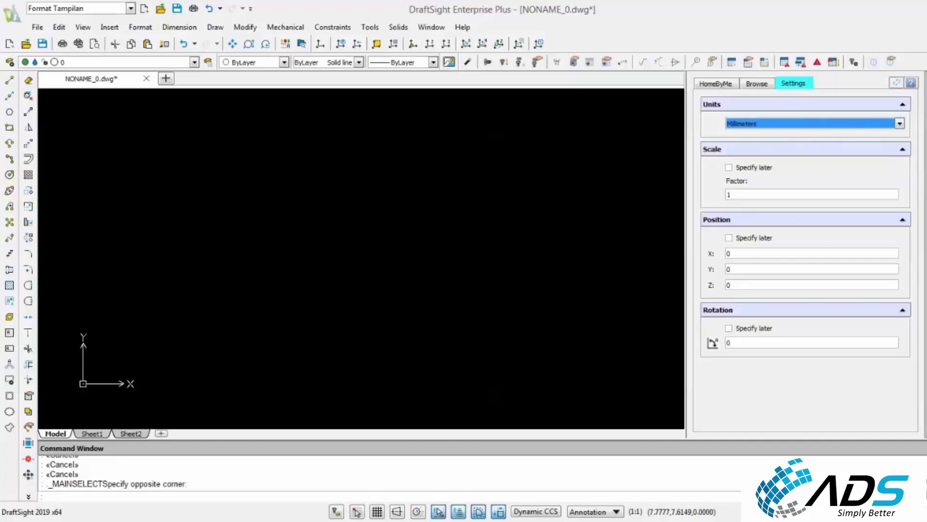
drag(418, 172, 336, 144)
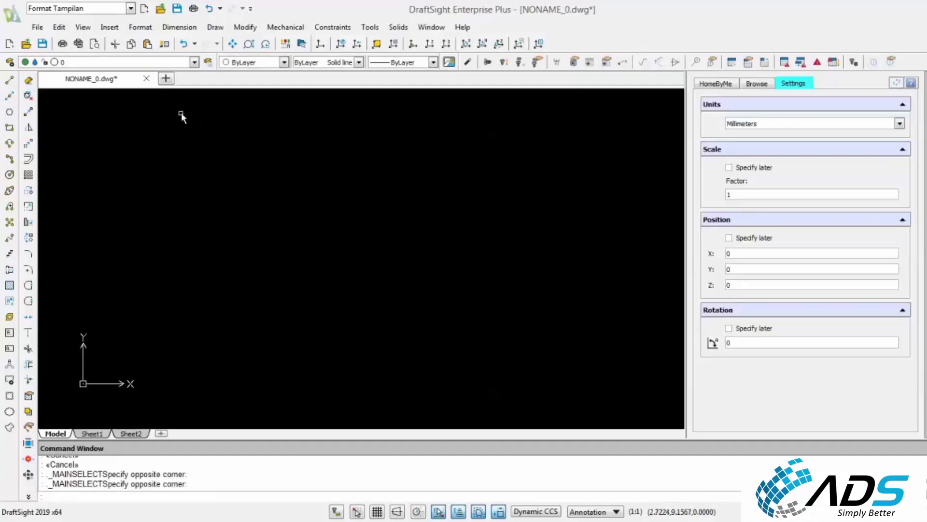
Attach the image Latihan1 from the Drafsight folder as a reference, with position and scale specified in the drawing
click(121, 33)
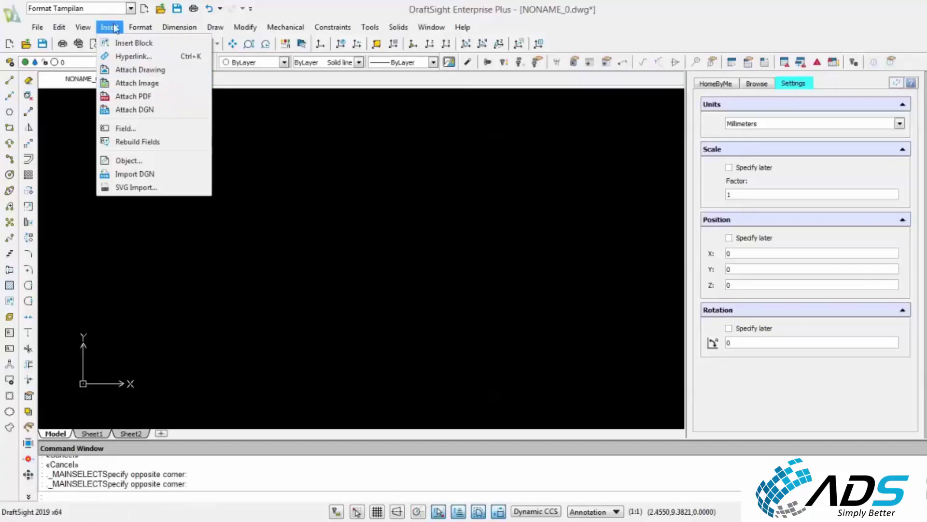
click(133, 81)
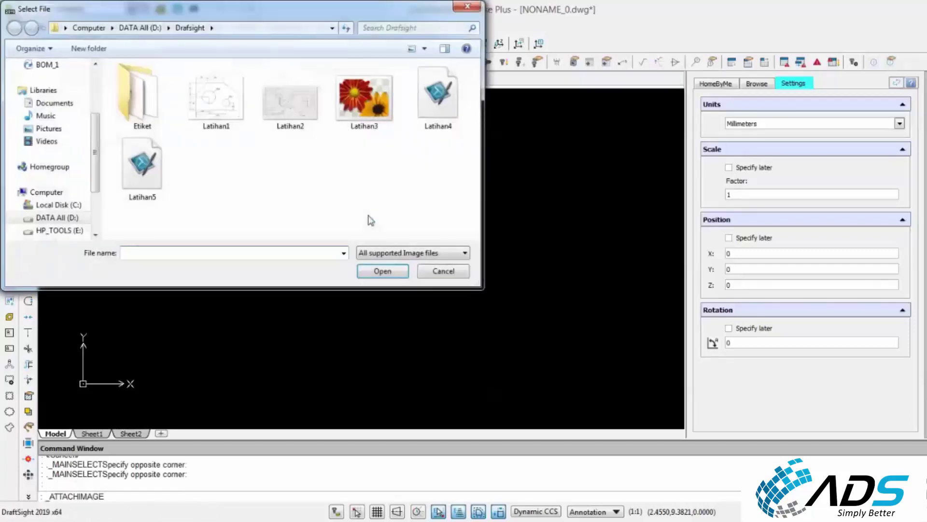
click(216, 99)
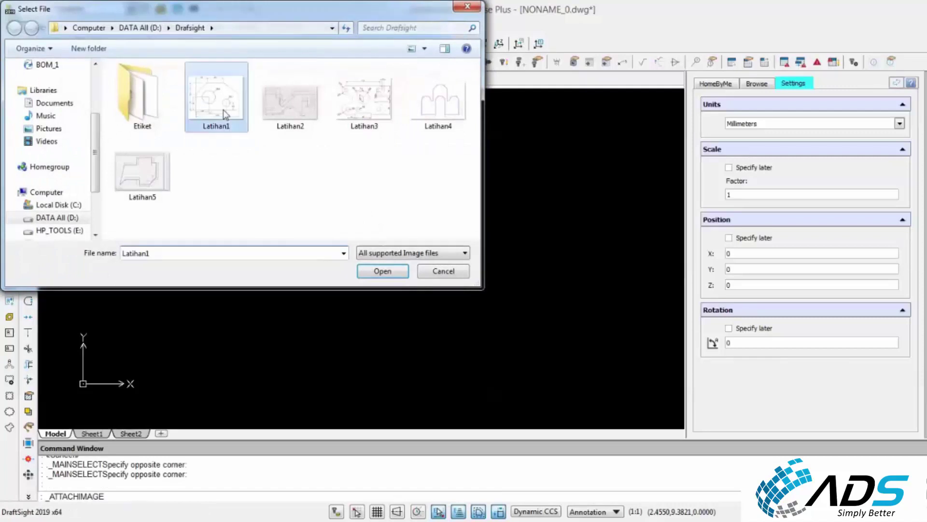
click(380, 271)
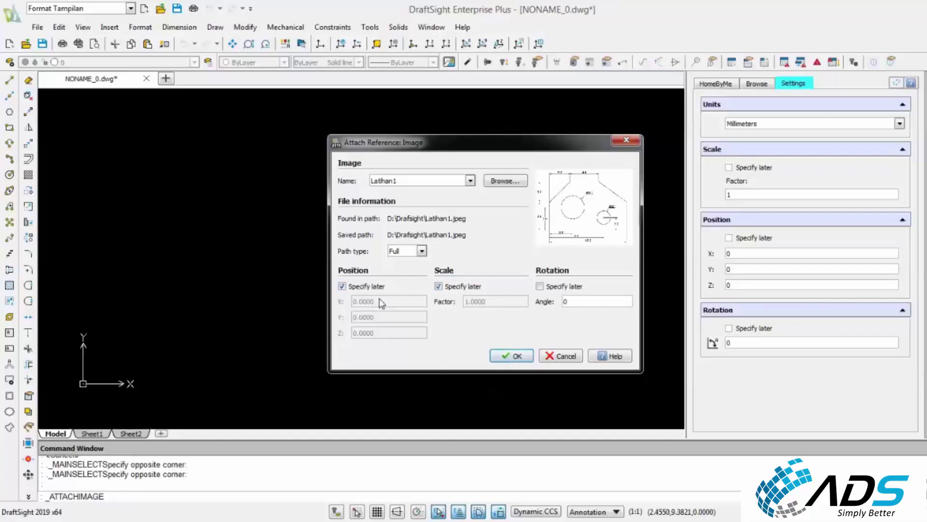
click(510, 356)
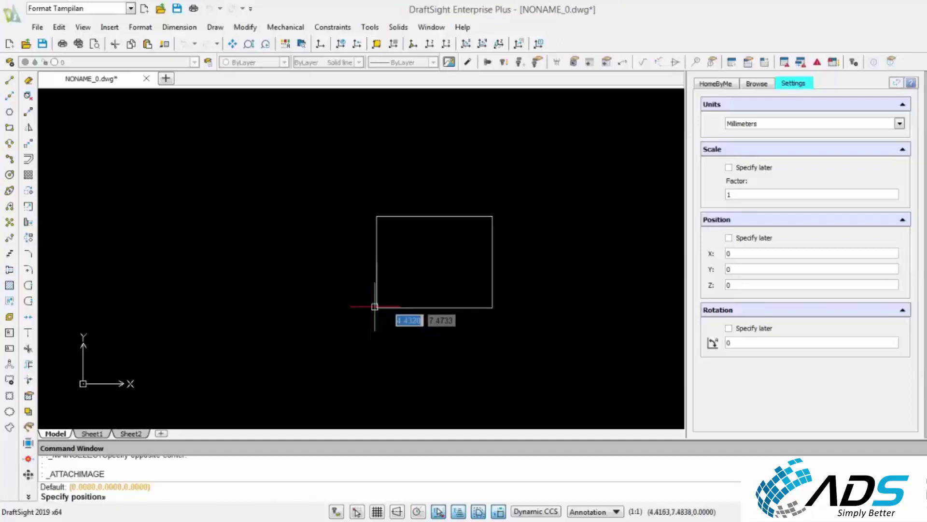
Place the Latihan1 image with its lower-left corner at about 4.4, 7.5 and enlarge it to a scale of about 9
click(376, 301)
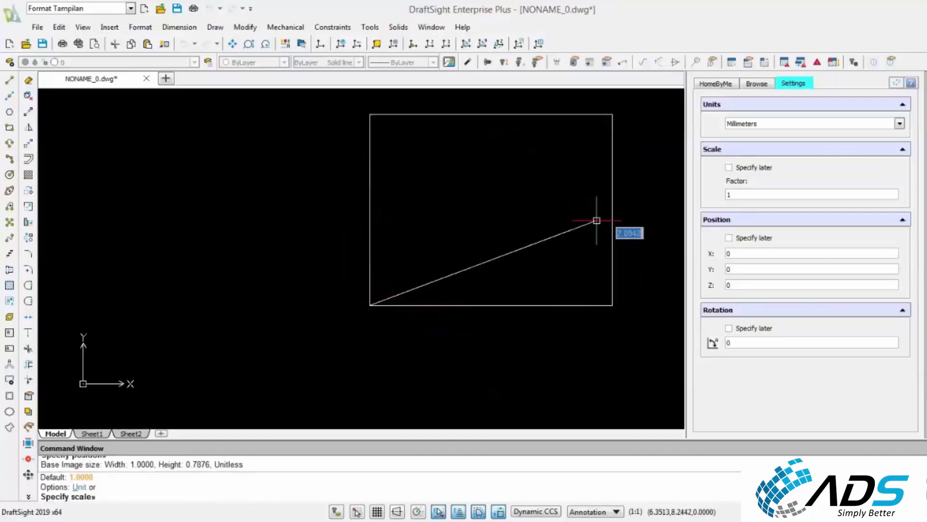
scroll(625, 208, up, 2)
scroll(625, 208, down, 4)
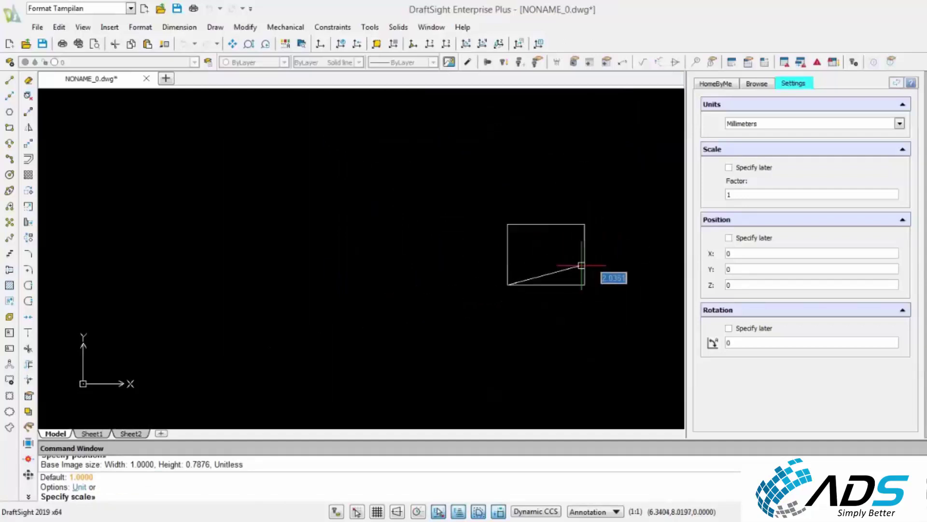
click(654, 172)
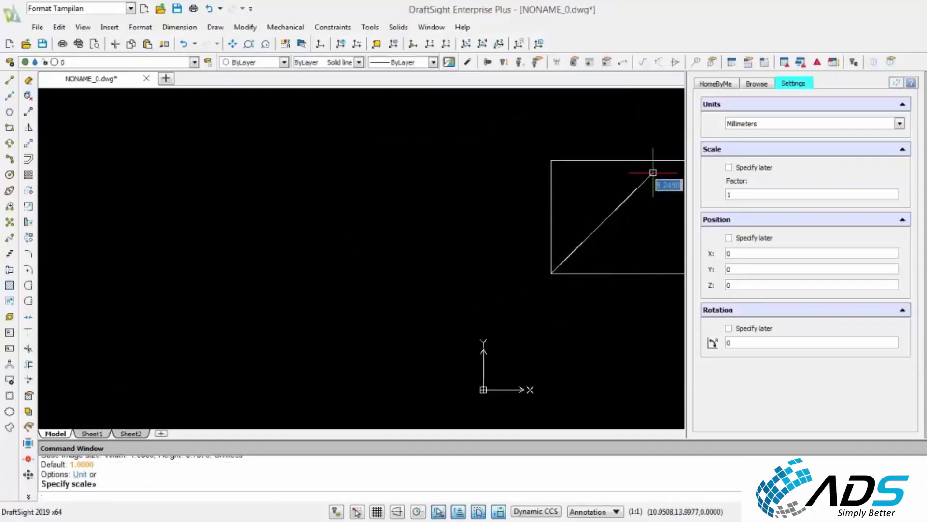
Examine the outline, circles and dimensions shown in the attached Latihan1 image
middle_drag(551, 203, 408, 214)
scroll(507, 210, up, 3)
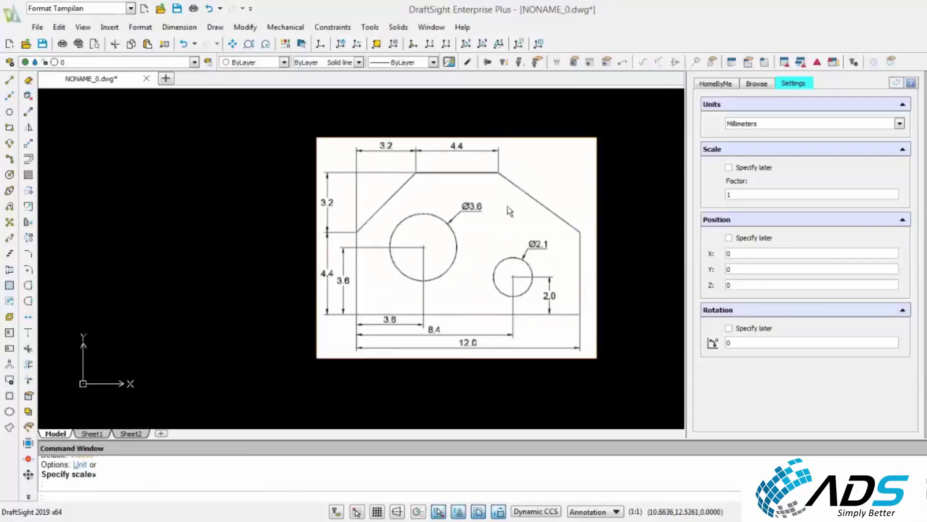
scroll(456, 242, down, 2)
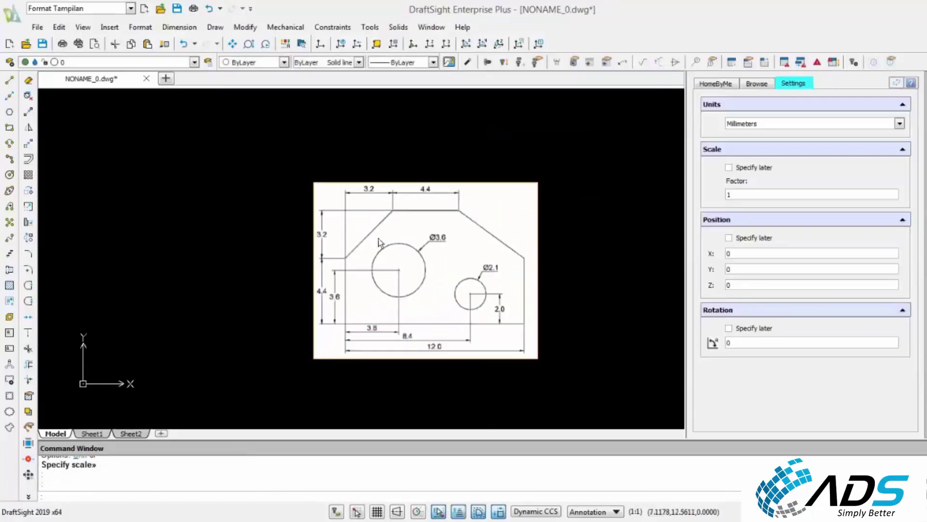
scroll(370, 247, down, 1)
middle_drag(364, 249, 468, 217)
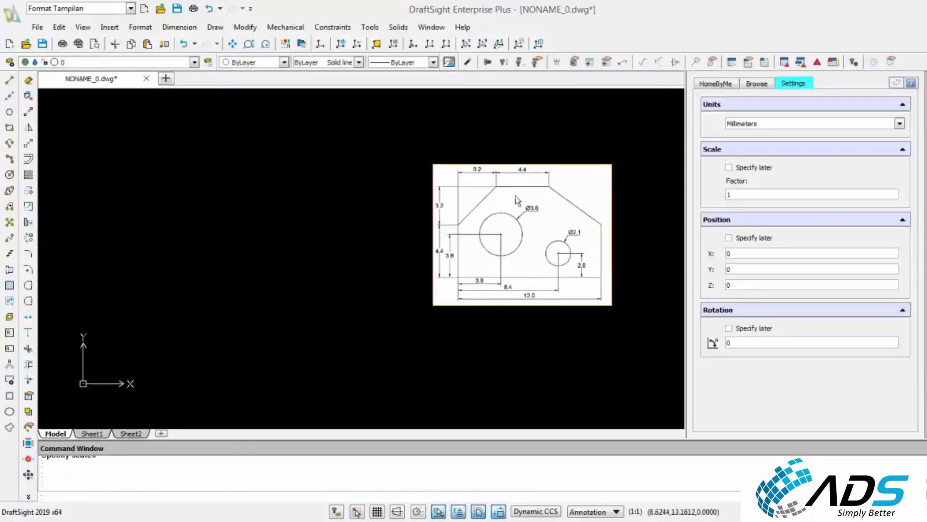
scroll(517, 198, up, 1)
middle_drag(518, 198, 500, 199)
scroll(355, 226, down, 1)
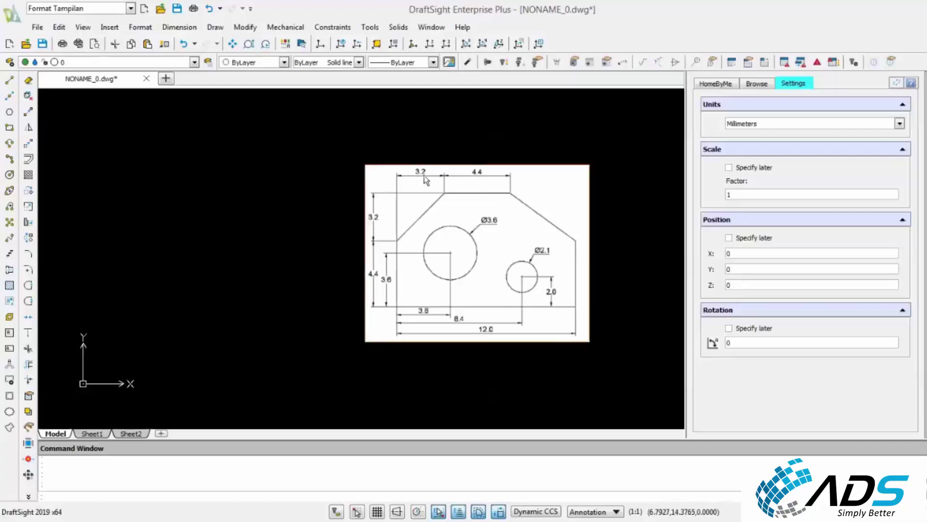
scroll(403, 249, up, 1)
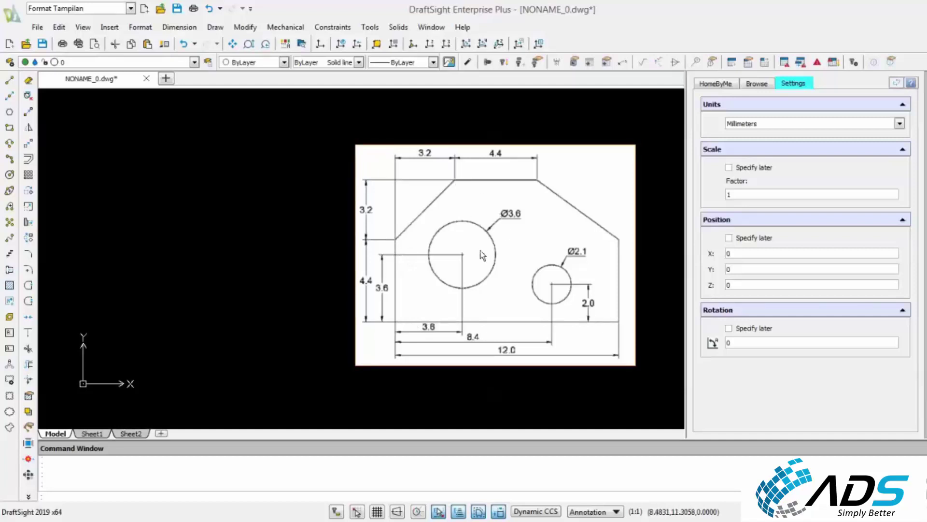
scroll(481, 254, down, 1)
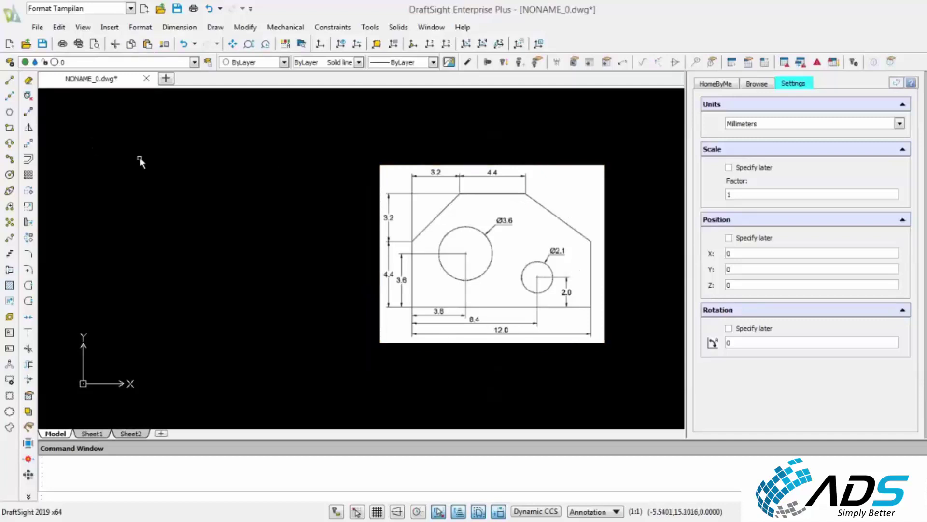
click(140, 156)
click(100, 132)
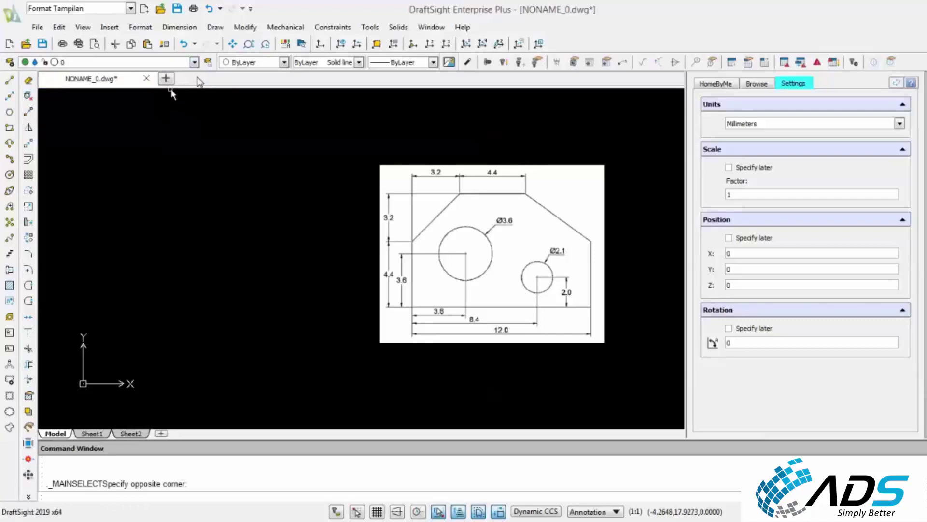
right_click(199, 81)
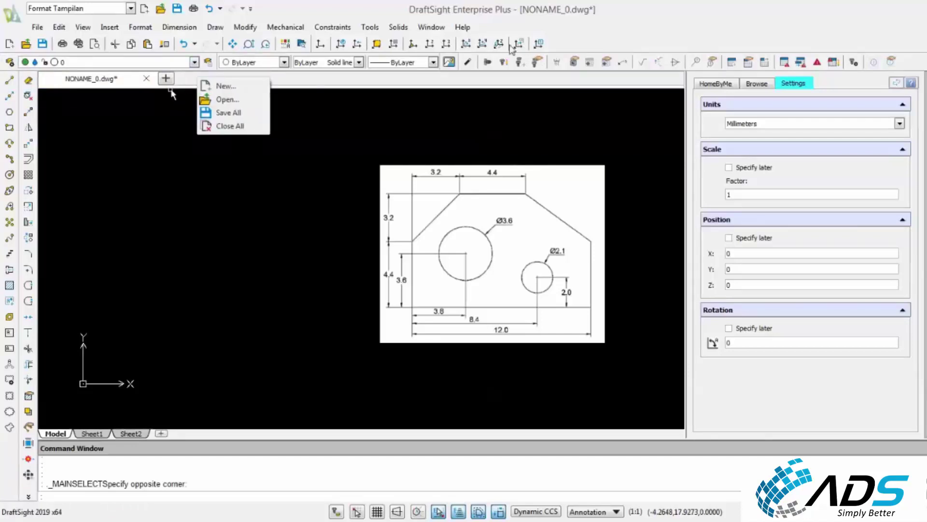
Lock the location of the floating toolbars in addition to the docking toolbars
right_click(575, 47)
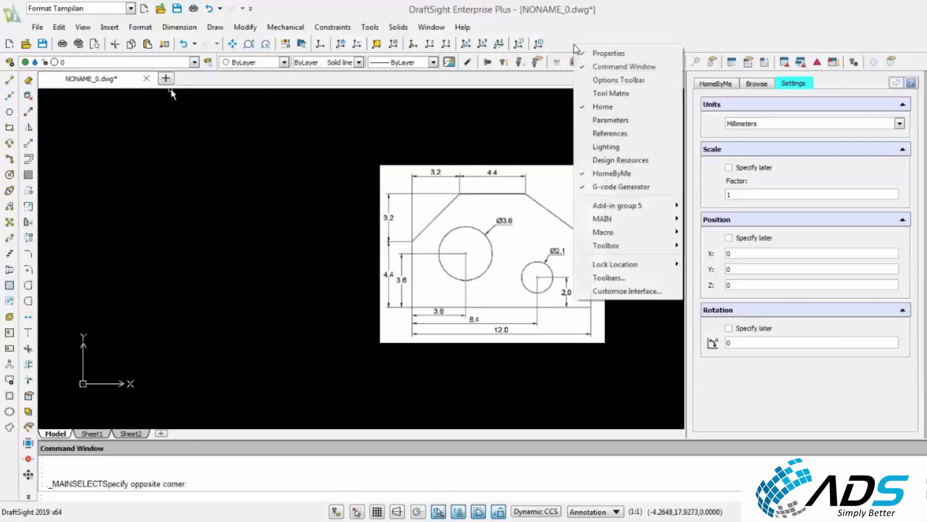
click(640, 221)
mouse_move(656, 266)
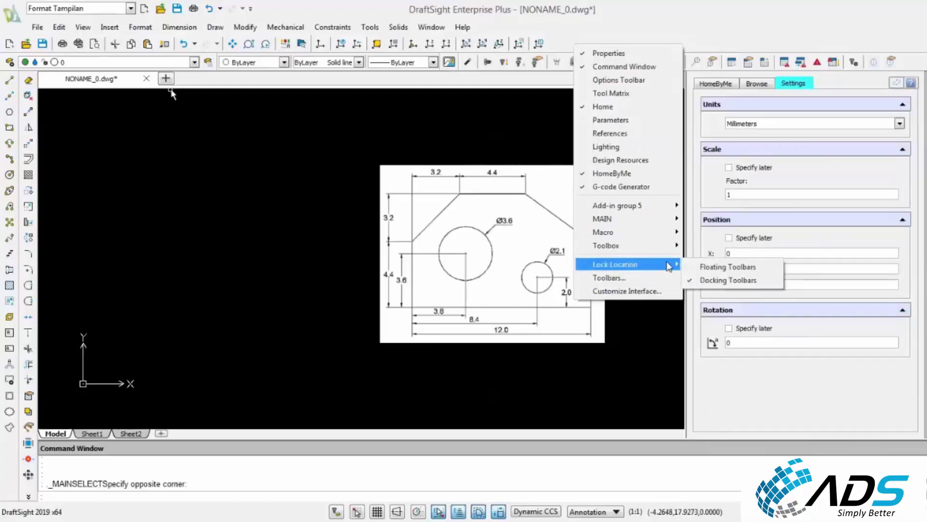
click(699, 278)
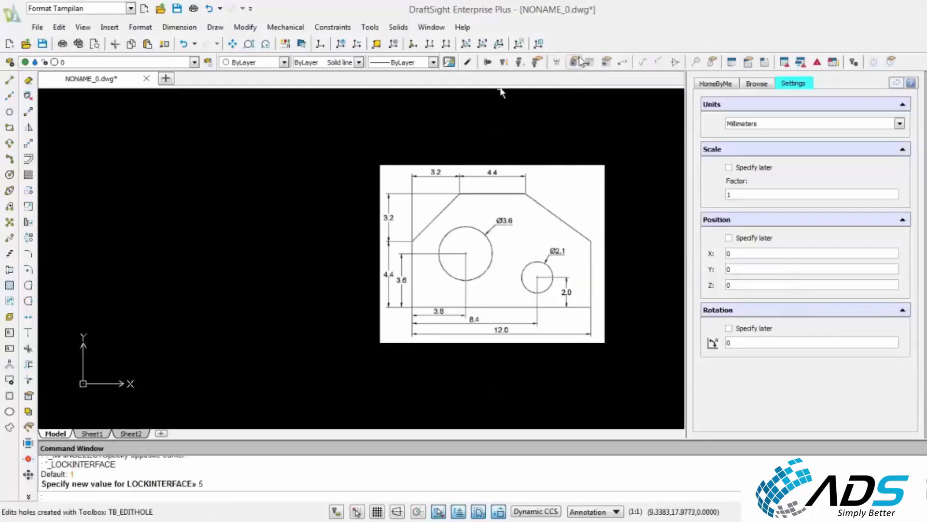
Unlock the floating toolbars again, keeping only the docking toolbars locked
right_click(589, 41)
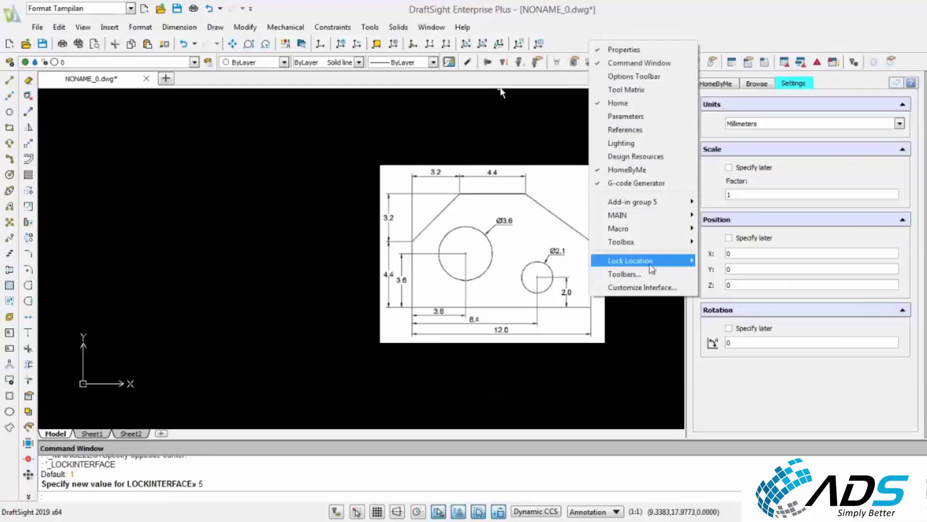
mouse_move(653, 267)
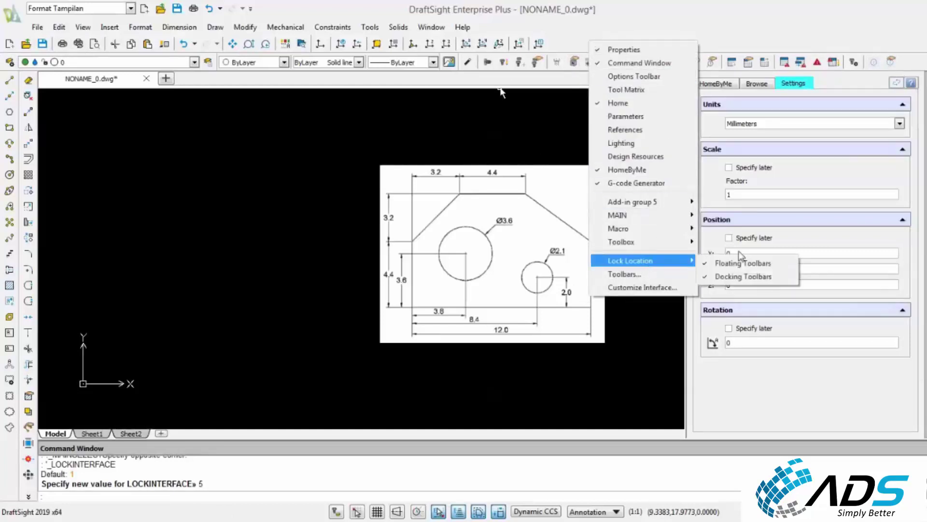
click(710, 263)
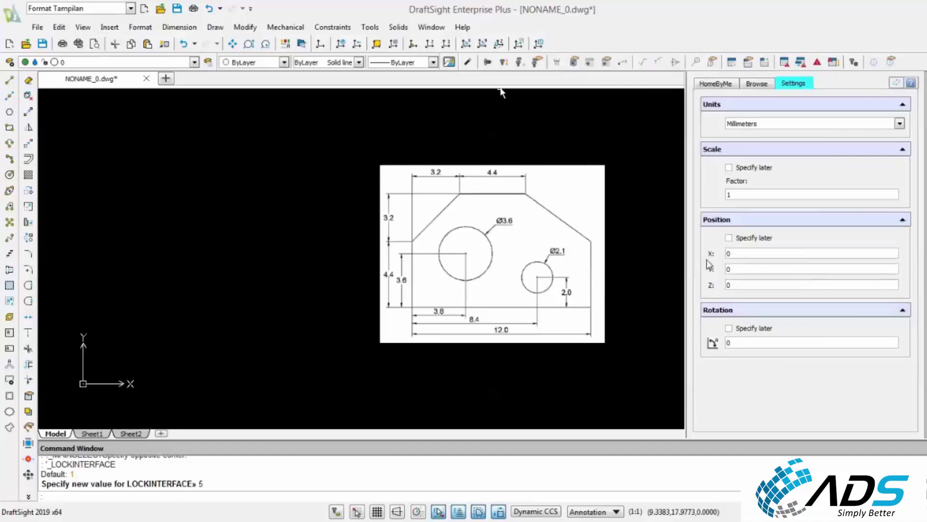
drag(618, 130, 559, 107)
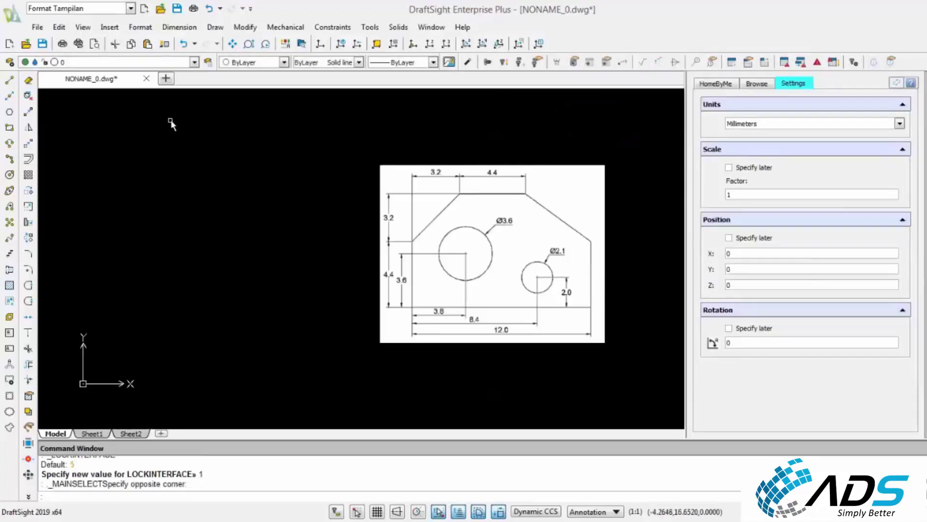
Create a new layer named Benda in the Layers Manager with the line color Blue
click(9, 62)
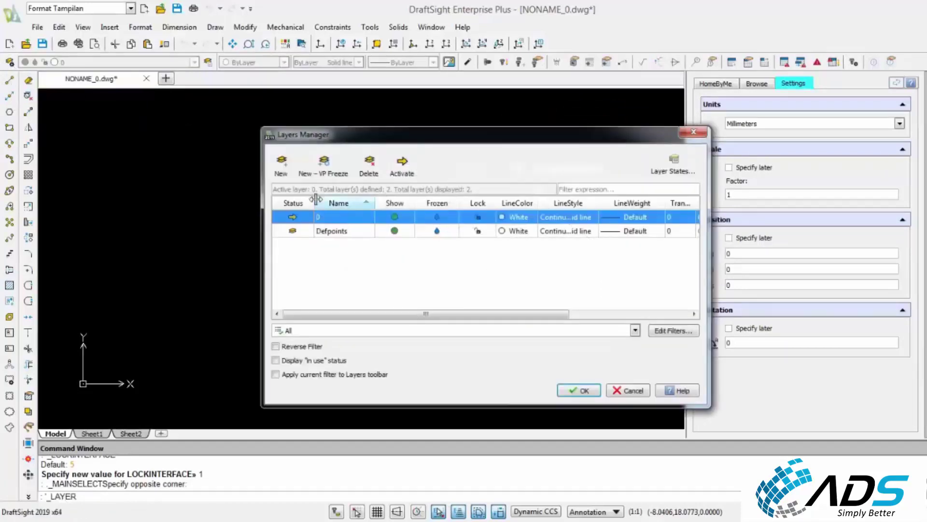
click(281, 167)
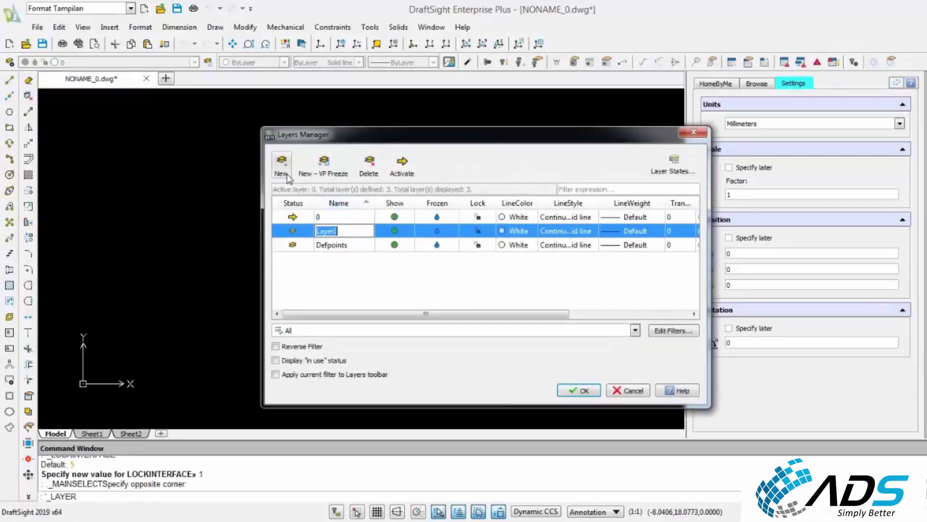
text(Benda)
click(513, 232)
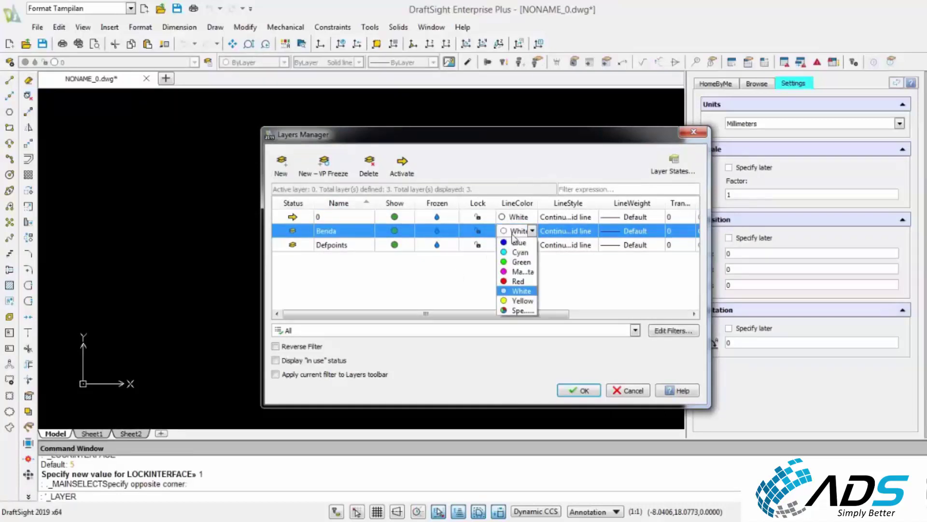
click(515, 242)
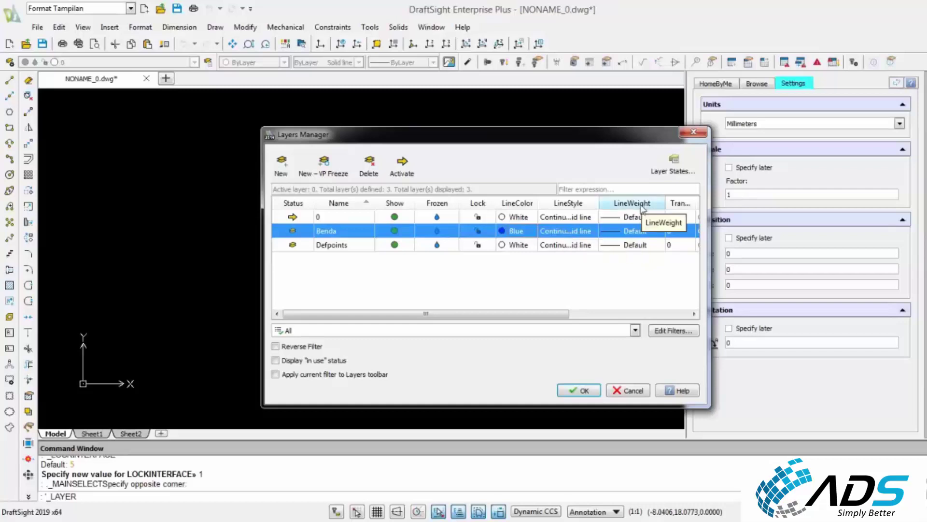
Set the line weight of the Benda layer to 0.35 mm
click(641, 232)
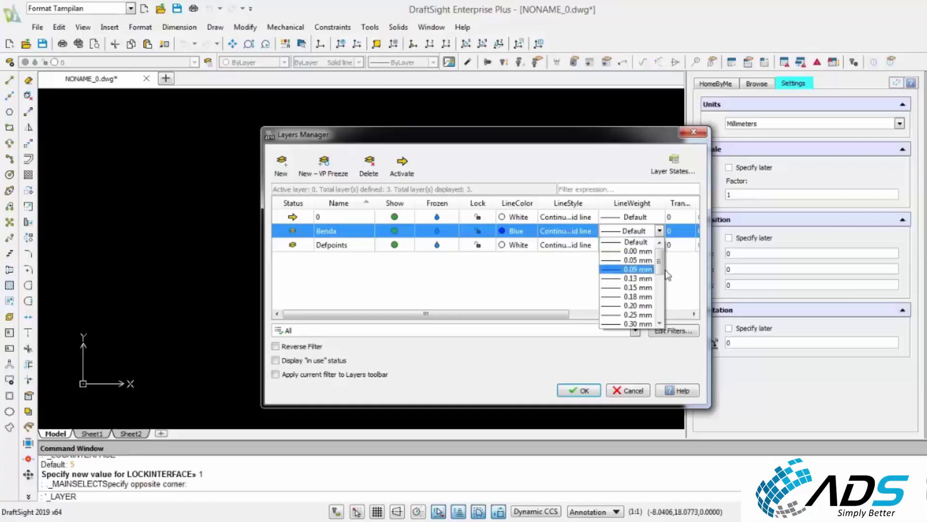
drag(660, 265, 662, 286)
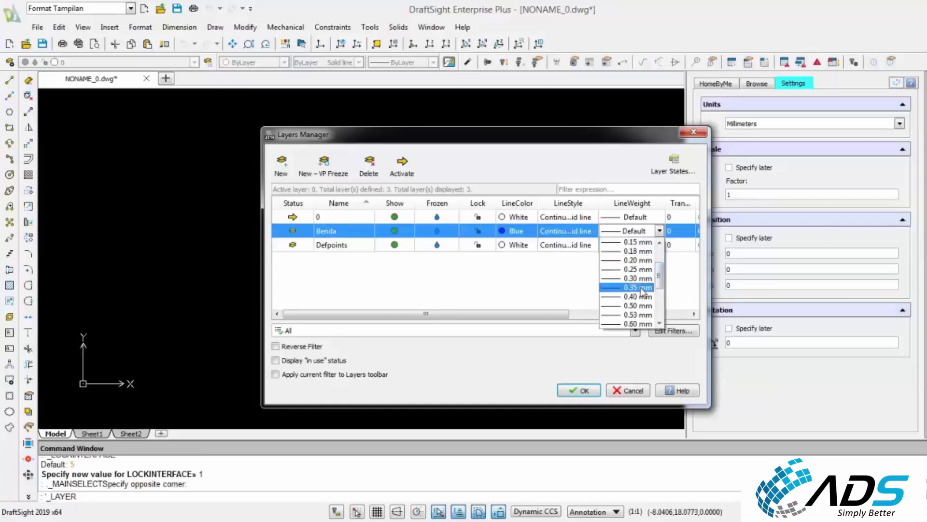
click(639, 288)
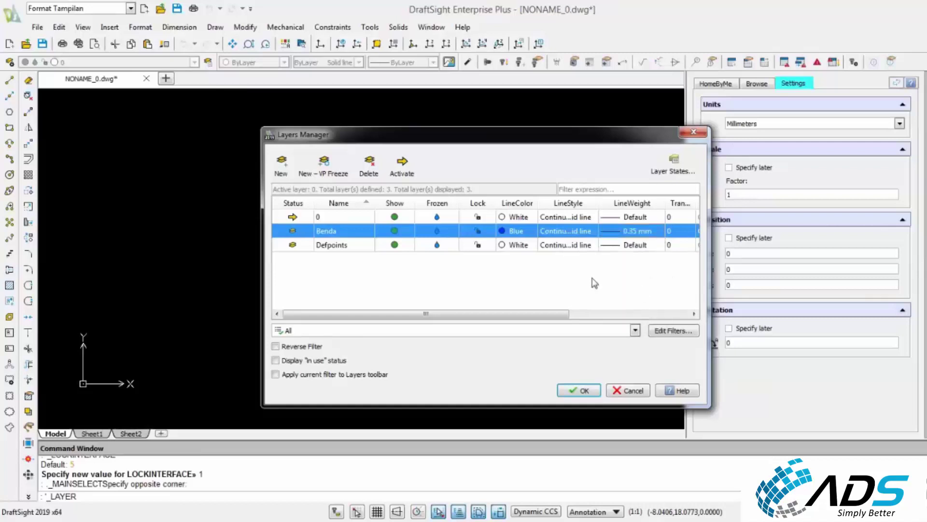
Add a second layer named center and give it the line color Red
click(284, 173)
text(center)
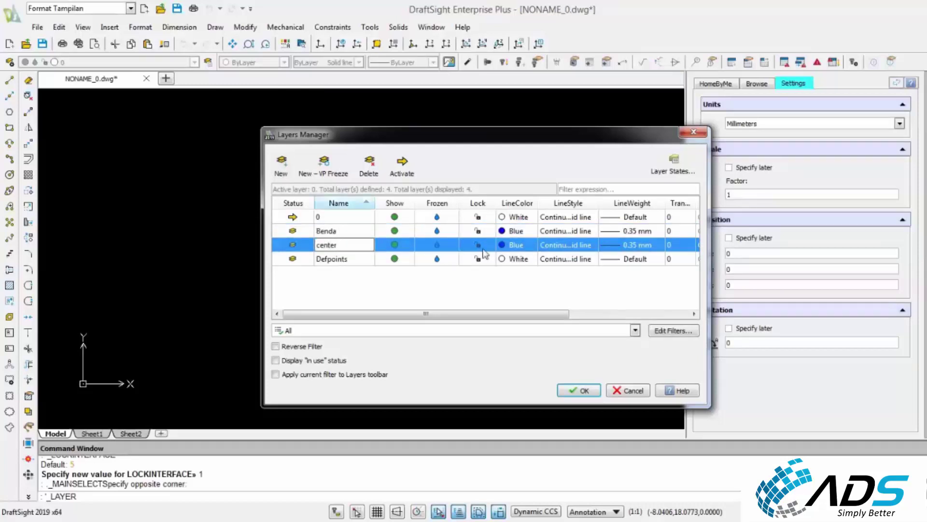
click(508, 247)
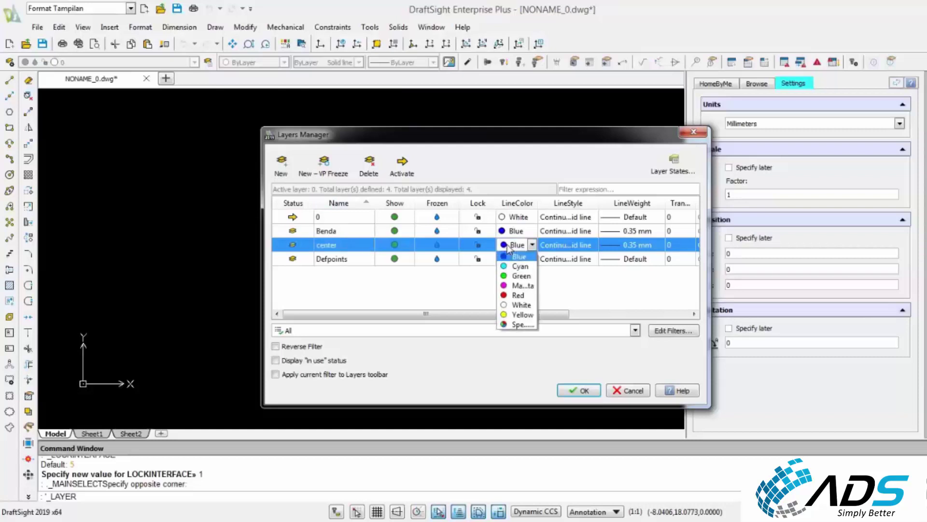
click(518, 295)
Load the CENTER line style from inch.lin and assign it to the center layer
click(569, 247)
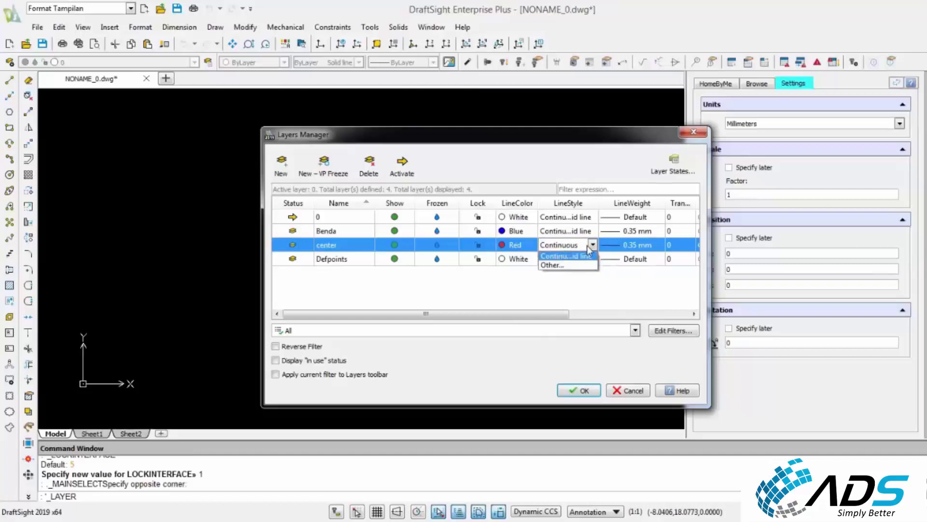
click(552, 265)
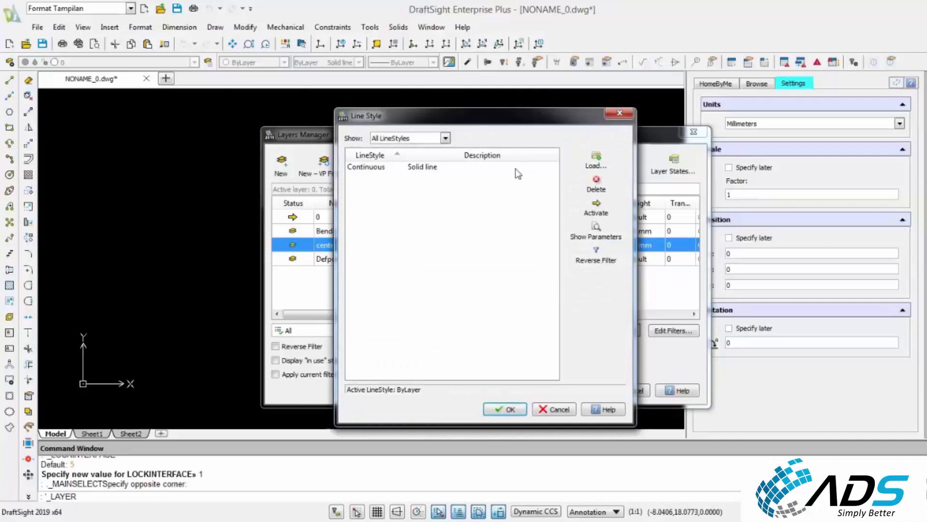
click(595, 169)
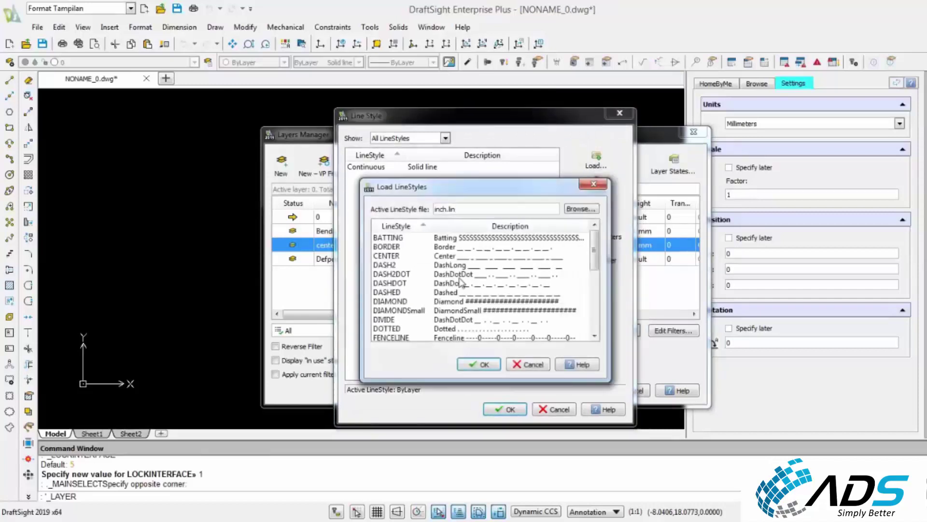
click(391, 256)
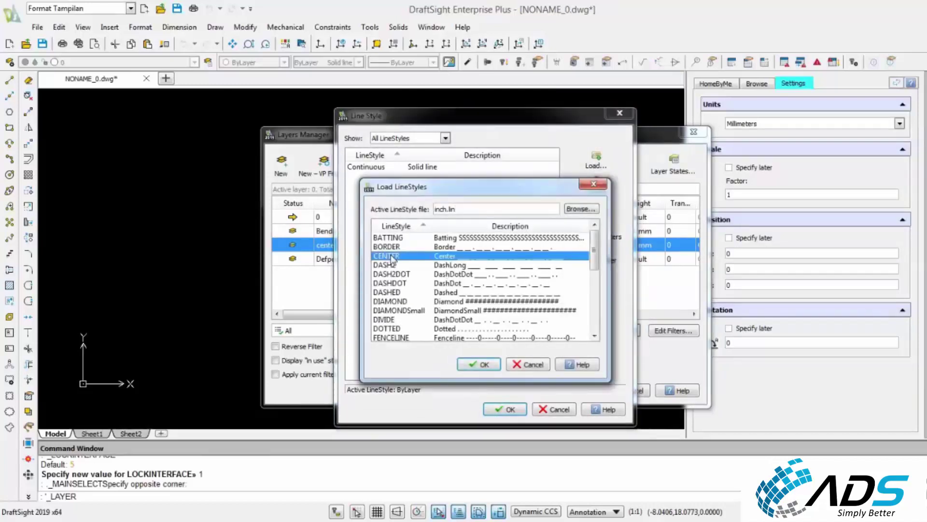
click(480, 364)
click(477, 176)
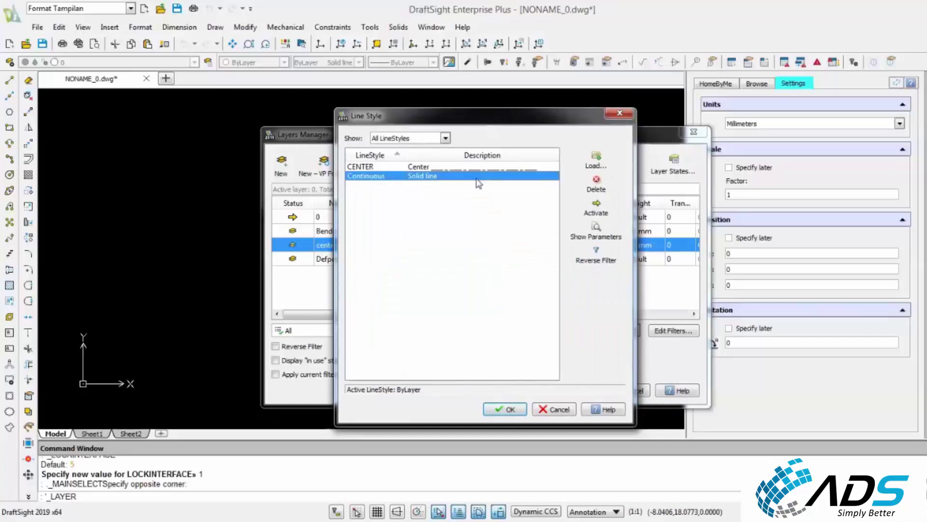
click(474, 167)
click(511, 411)
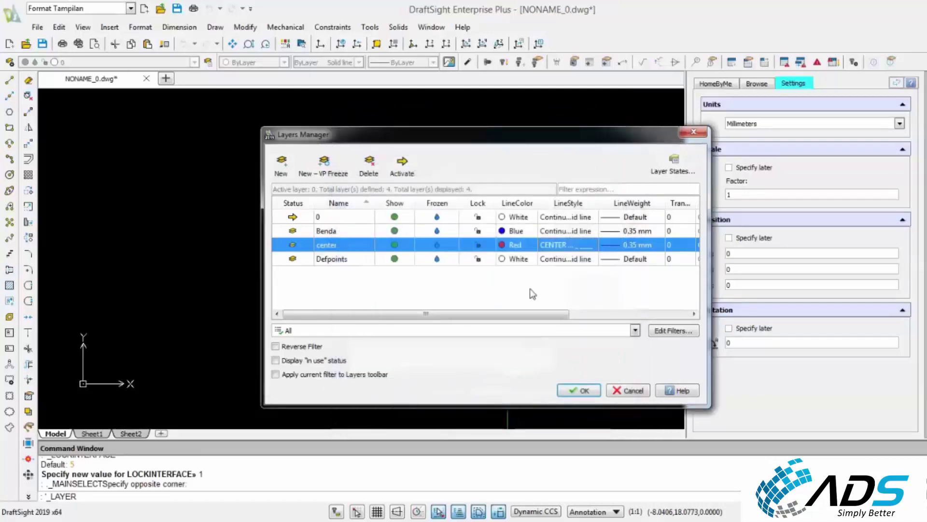
Set the line weight of the center layer to 0.15 mm and review the print and viewport properties of the layers
click(634, 249)
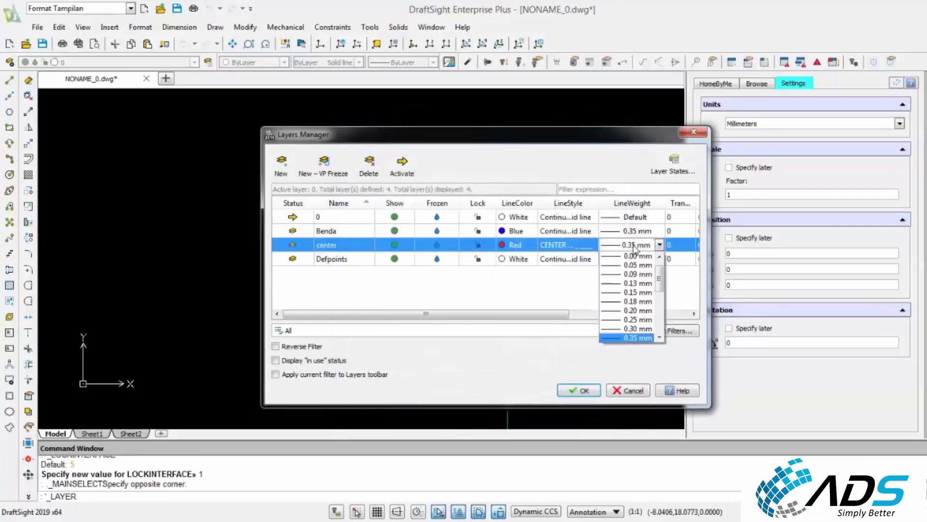
click(636, 292)
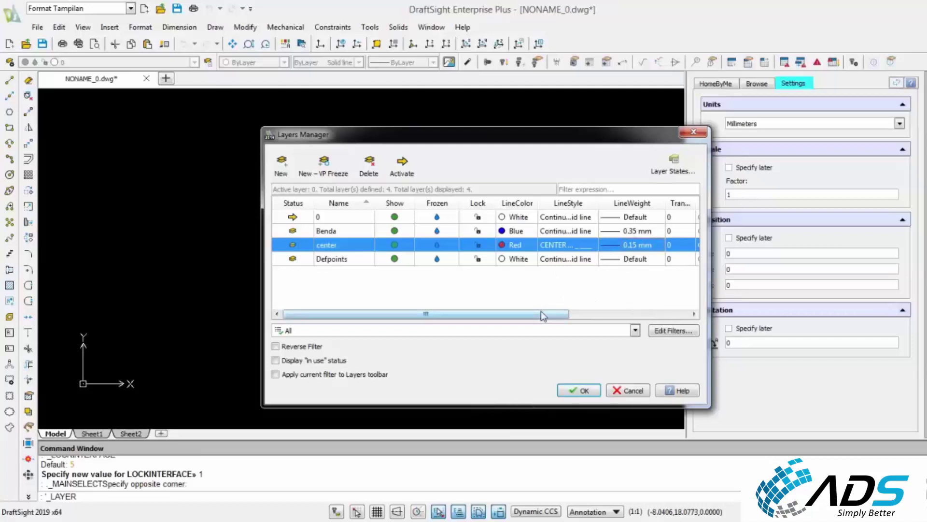
drag(538, 314, 662, 326)
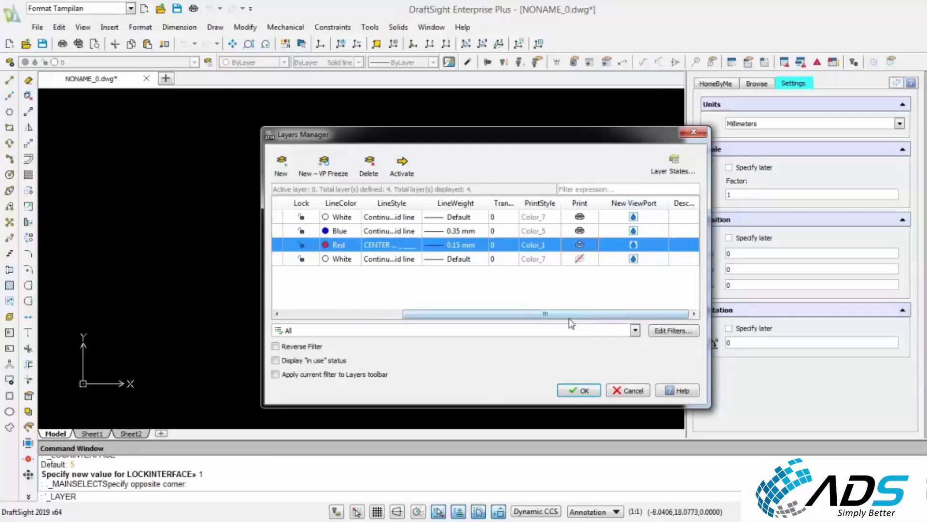
drag(571, 323, 565, 321)
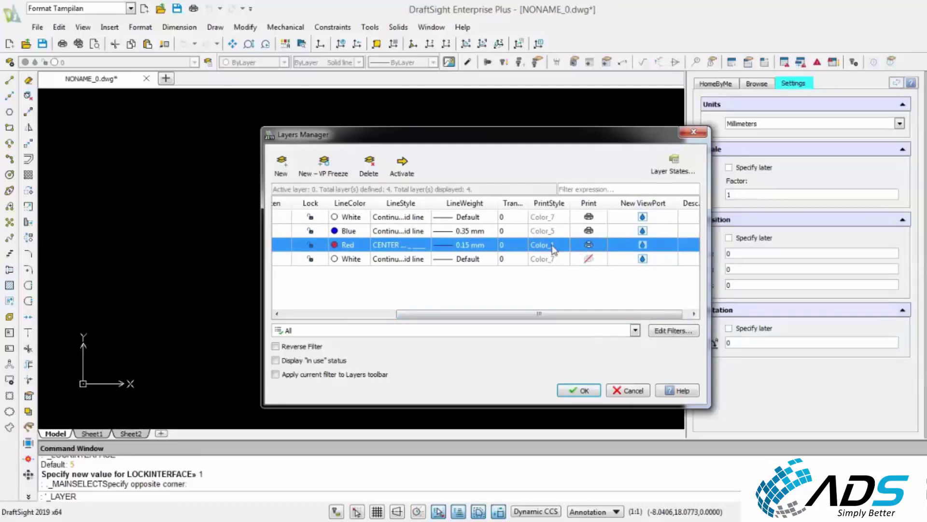
drag(527, 315, 411, 315)
Add a third layer named Bayang and give it the line color Yellow
click(277, 166)
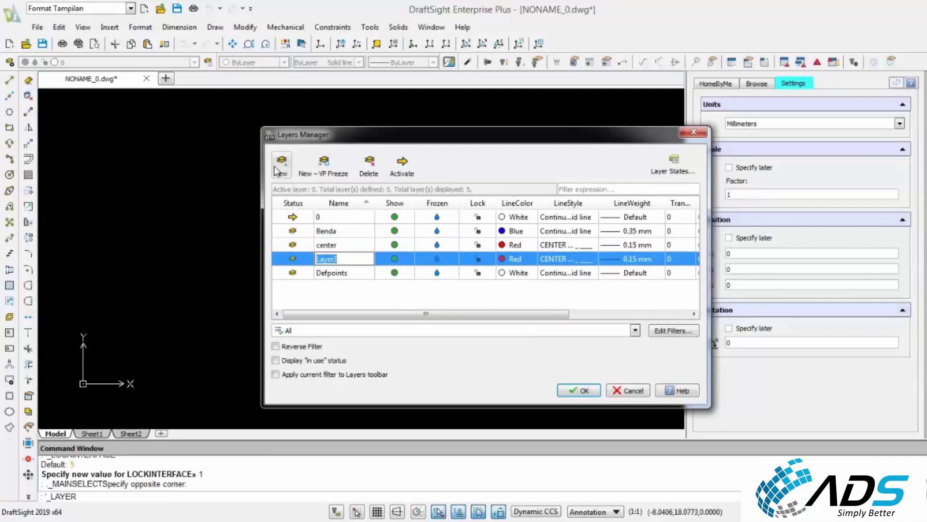
text(Bayang)
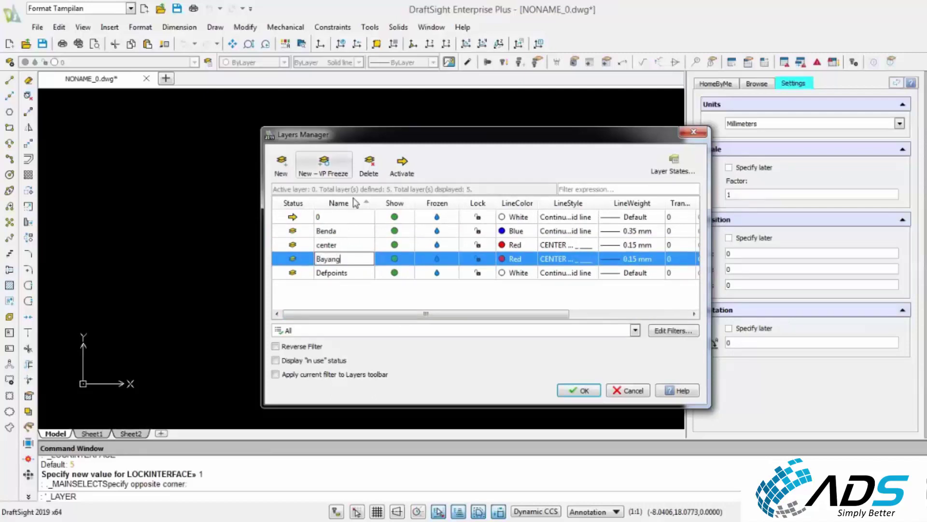
click(515, 259)
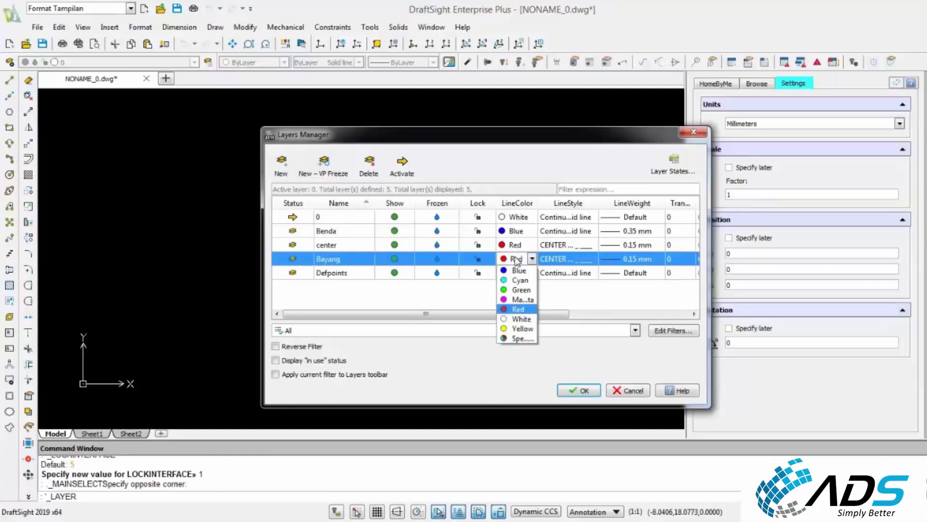
click(518, 322)
Load the HIDDEN line style from inch.lin for use on the Bayang layer
click(580, 259)
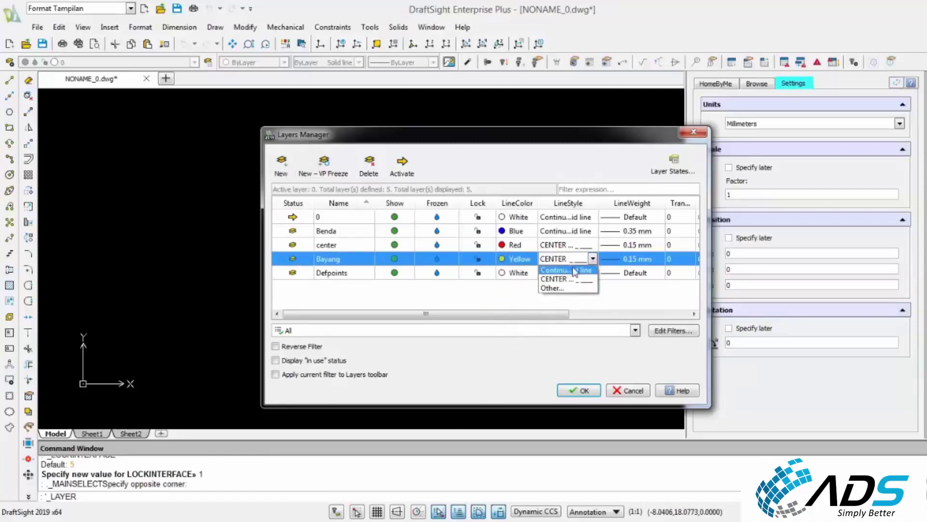
click(560, 289)
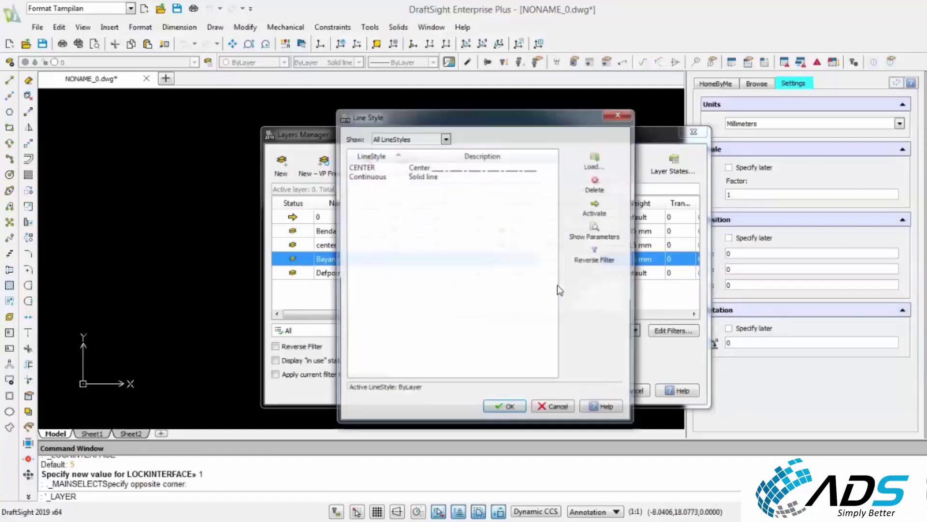
click(595, 162)
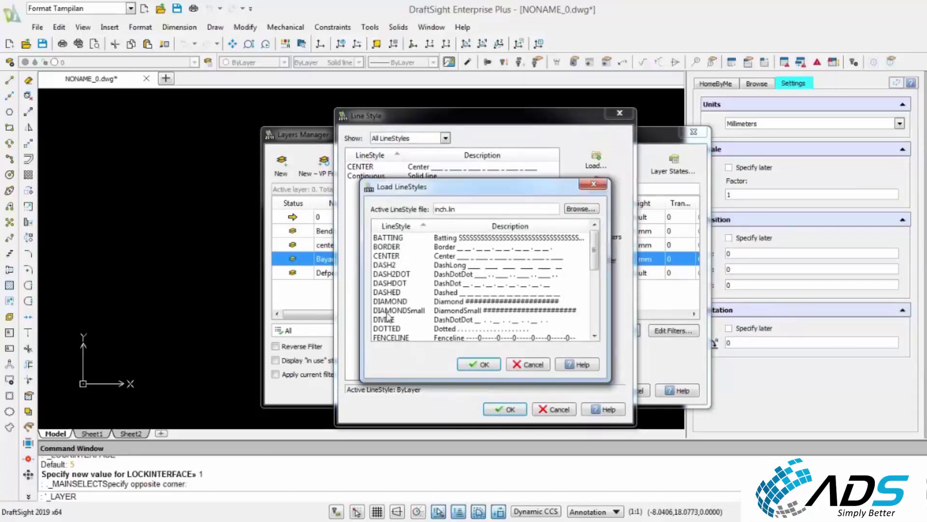
click(388, 329)
scroll(389, 331, down, 4)
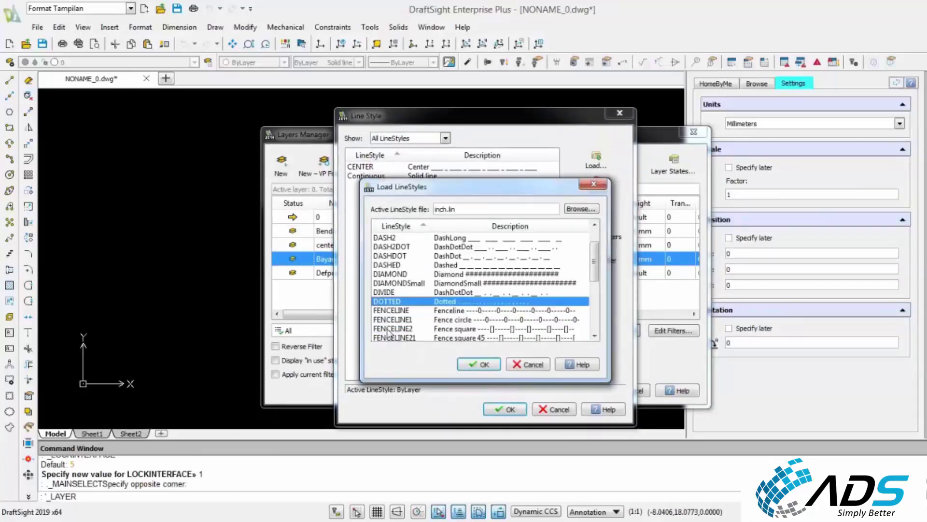
click(392, 284)
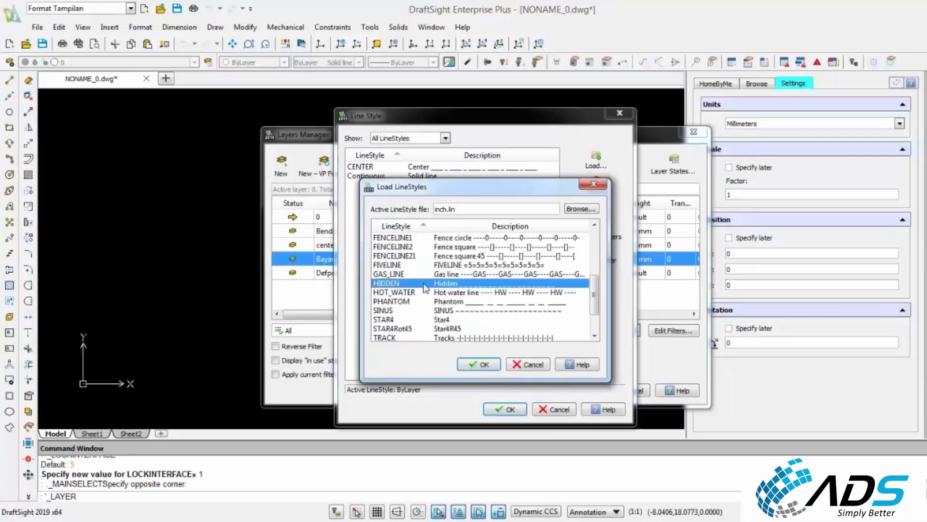
click(473, 366)
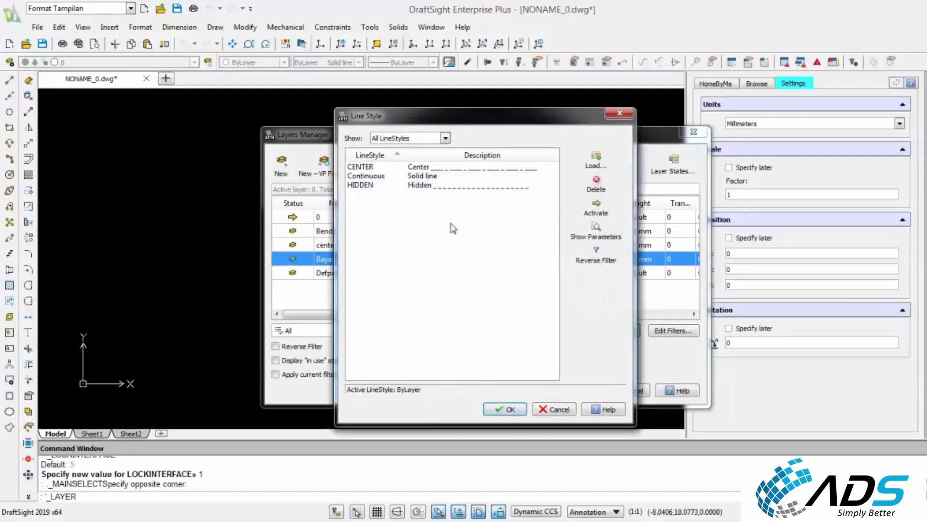
Assign the HIDDEN line style to the Bayang layer and set its line weight to 0.18 mm
click(434, 186)
click(512, 410)
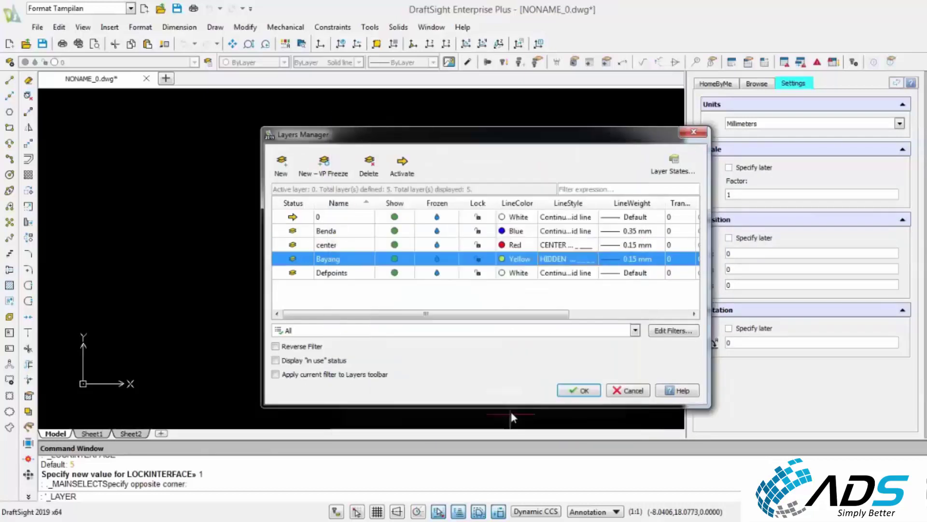
click(636, 259)
click(647, 326)
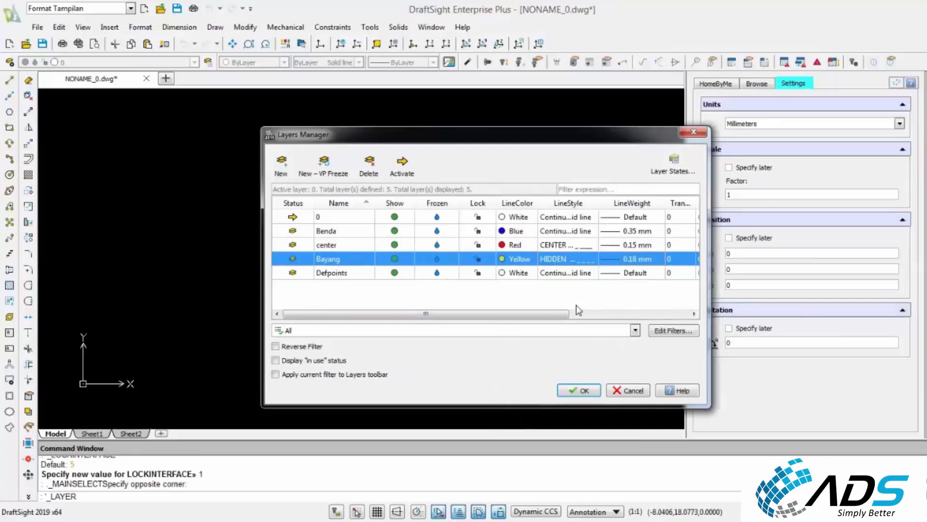
Add a fourth layer named Dimensi and give it the gray line color with index 8
click(283, 167)
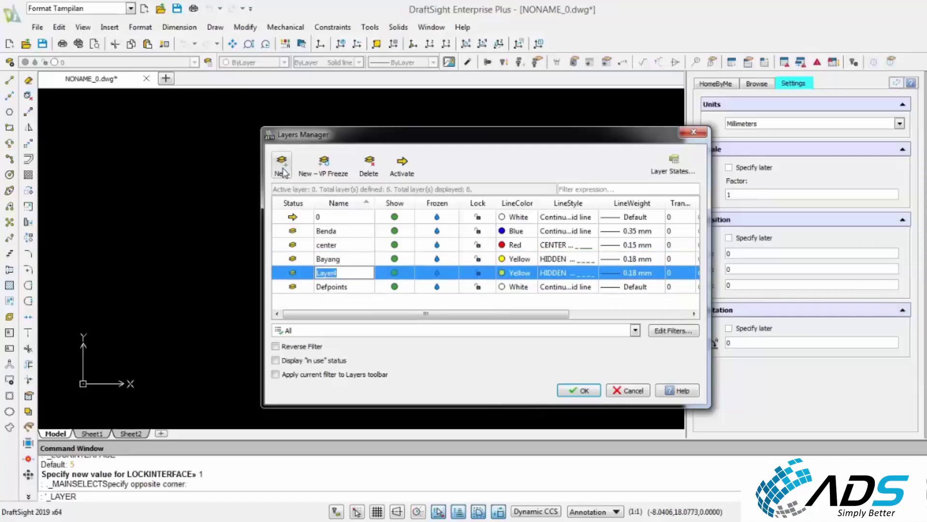
text(Dimensi)
click(517, 273)
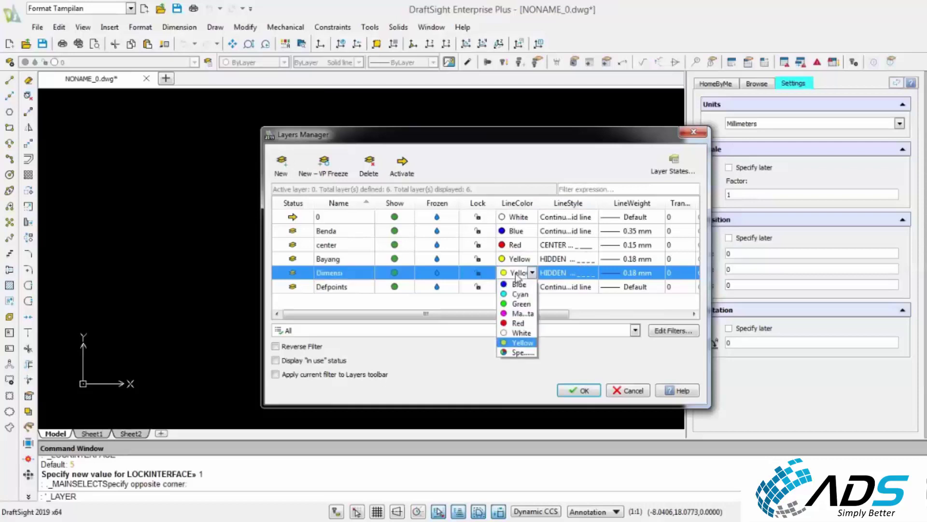
click(512, 351)
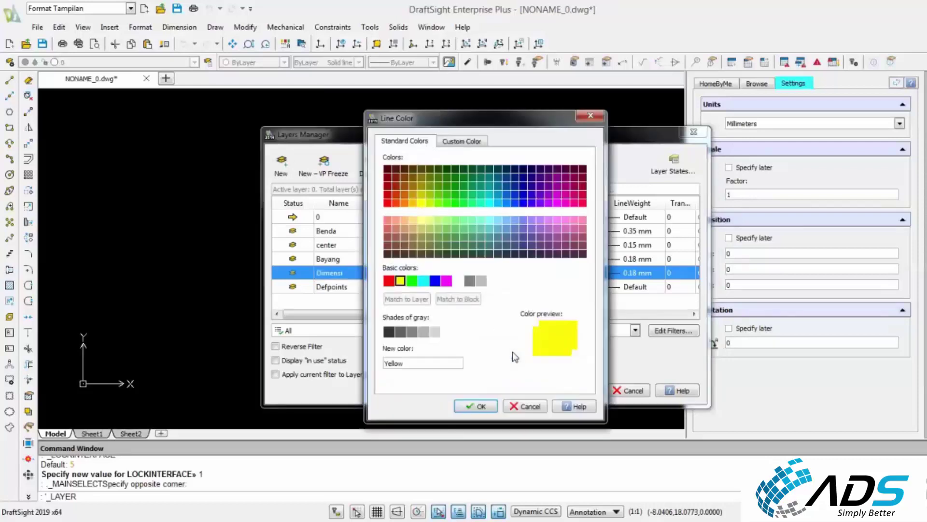
click(470, 282)
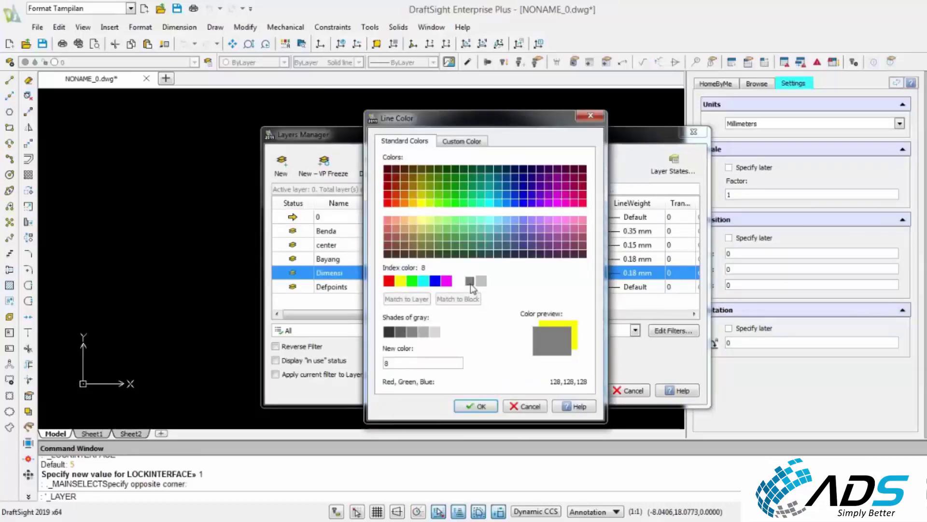
click(475, 406)
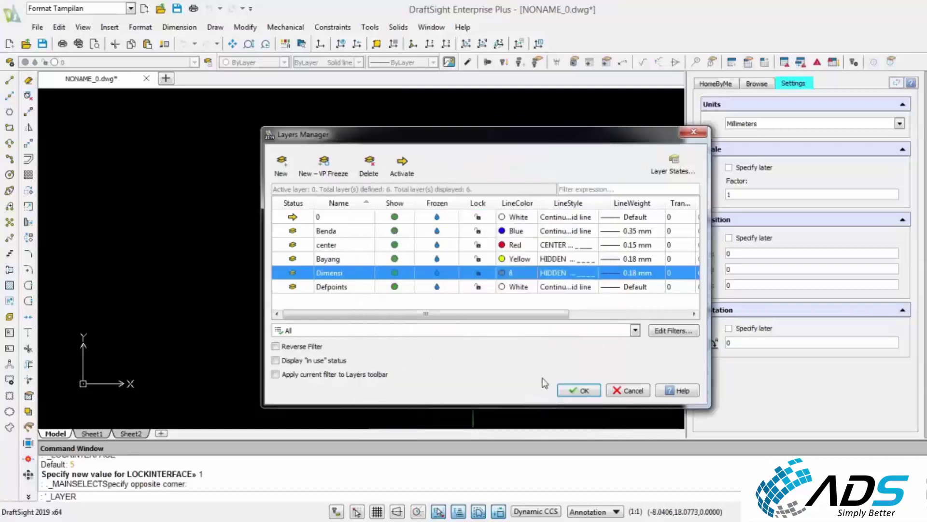
Set the Dimensi layer's line style to Continuous solid line and its line weight to 0.09 mm
click(566, 273)
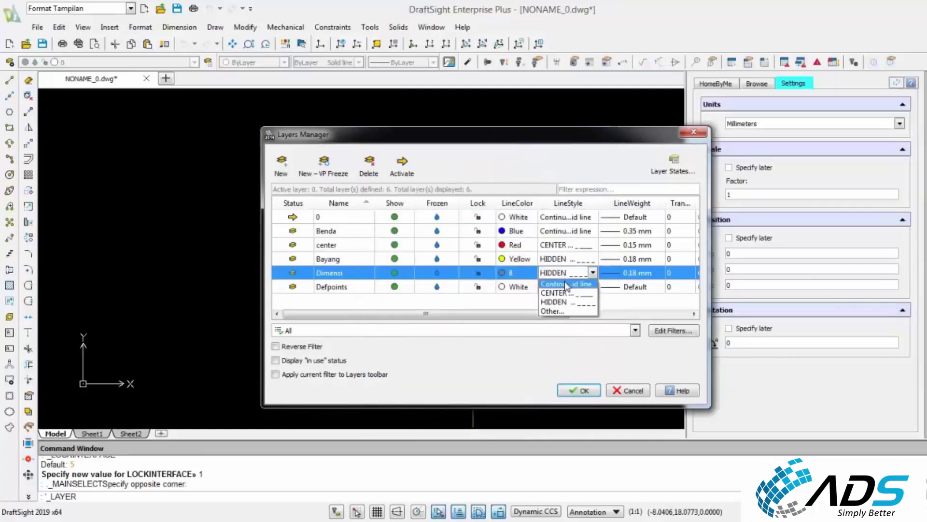
click(564, 284)
click(651, 274)
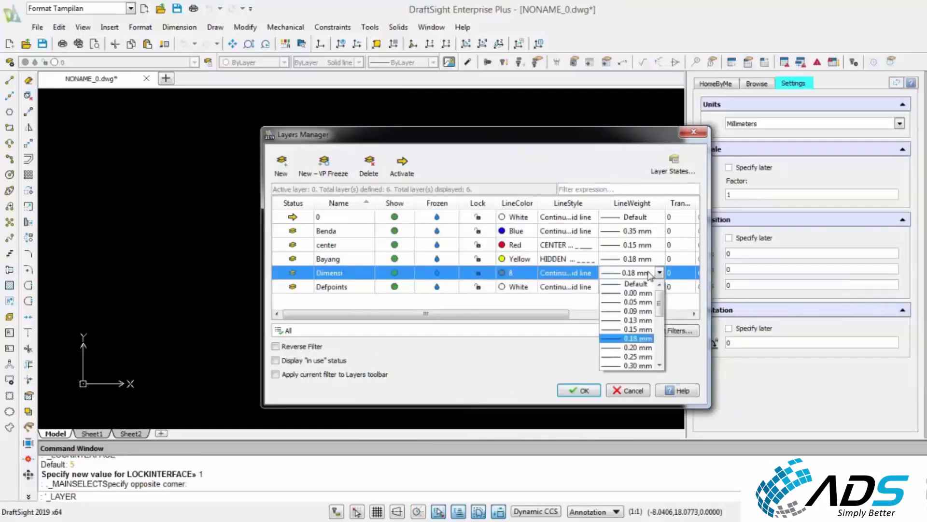
click(627, 310)
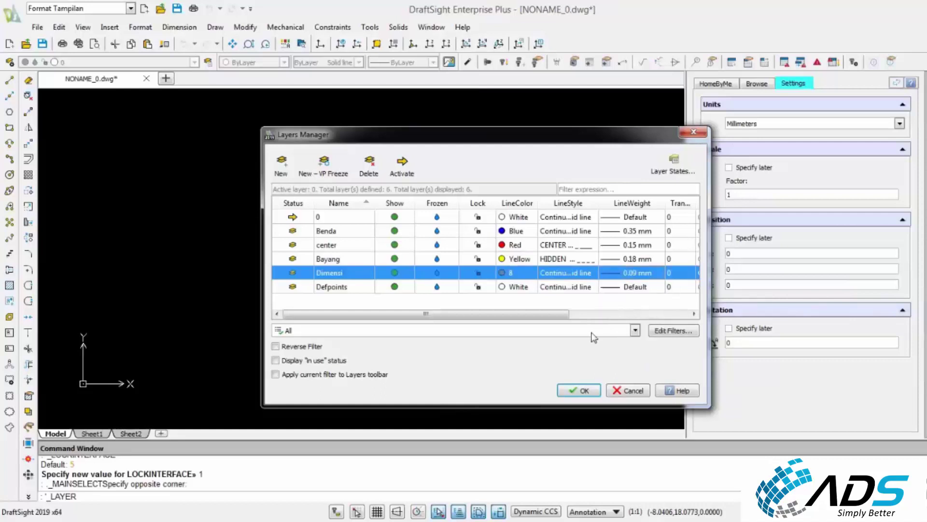
Add a fifth layer named Part and give it the green line color with index 94
click(285, 170)
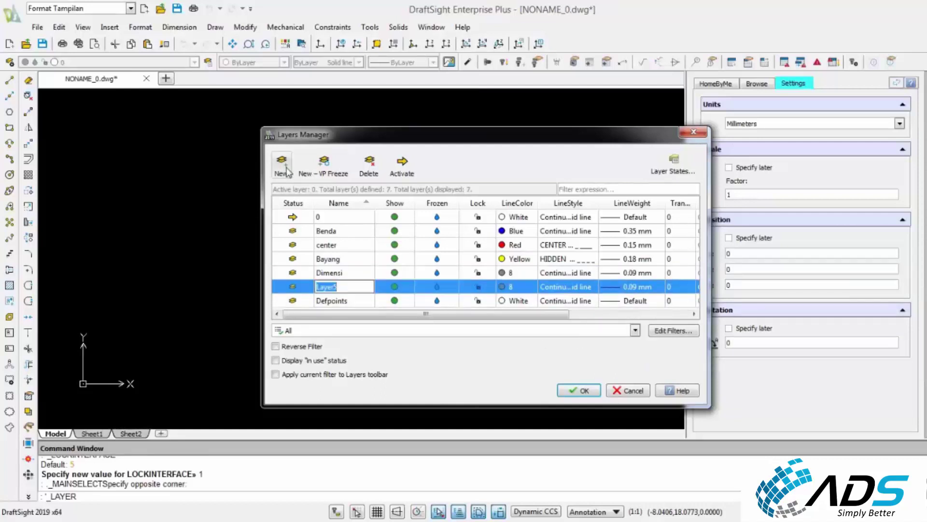
text(art)
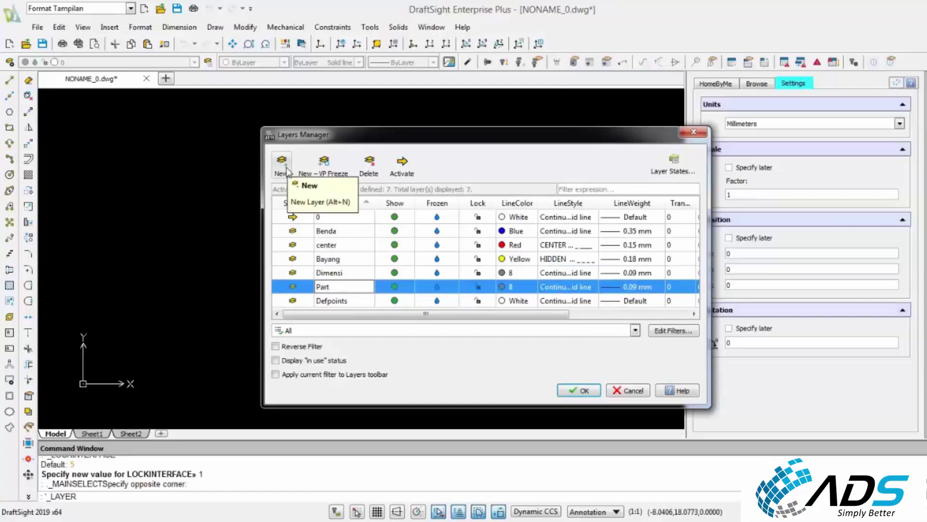
click(530, 290)
click(531, 287)
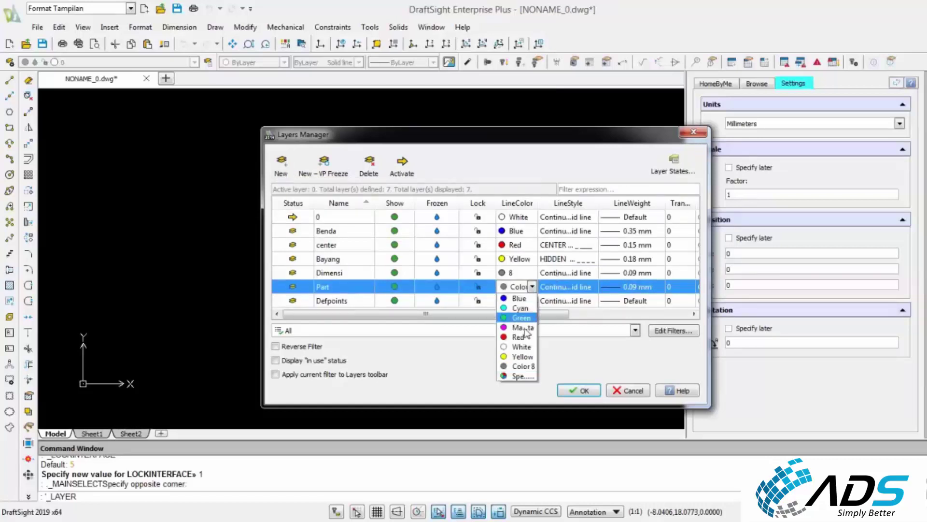
click(521, 376)
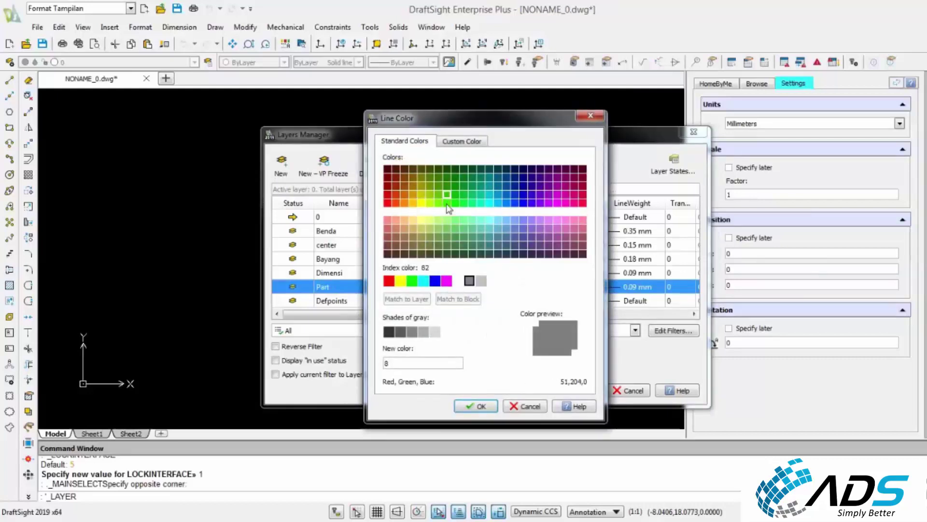
click(455, 185)
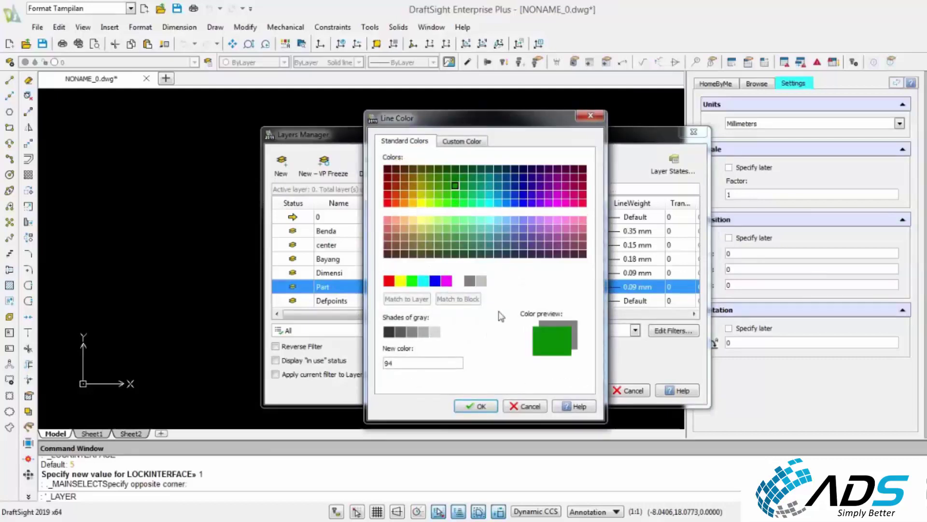
click(480, 407)
Set the line weight of the Defpoints layer to 0.05 mm and load the DASHDOT line style from inch.lin
click(631, 303)
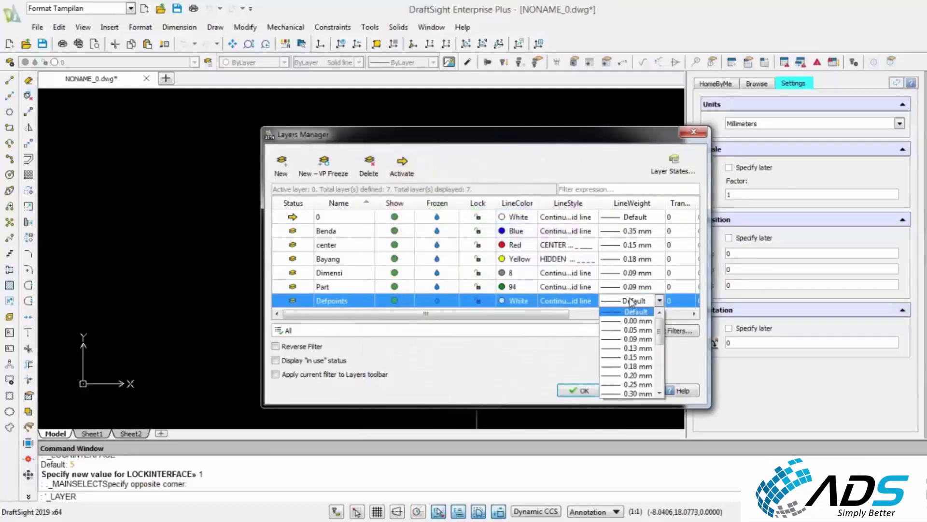
click(641, 334)
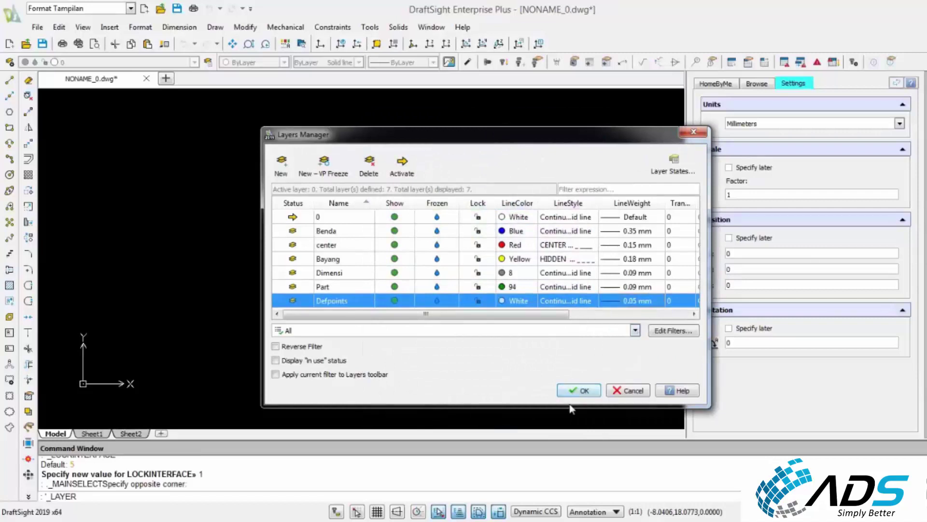
click(582, 301)
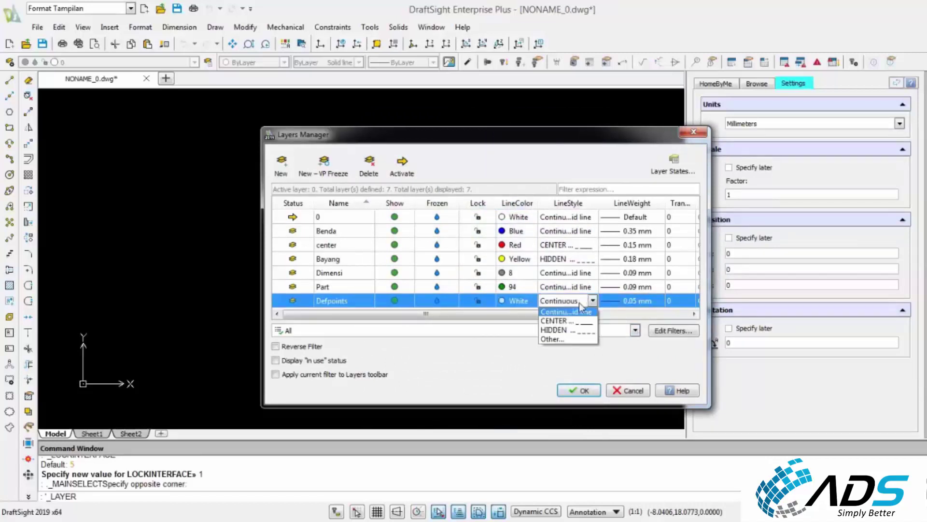
click(557, 338)
click(603, 167)
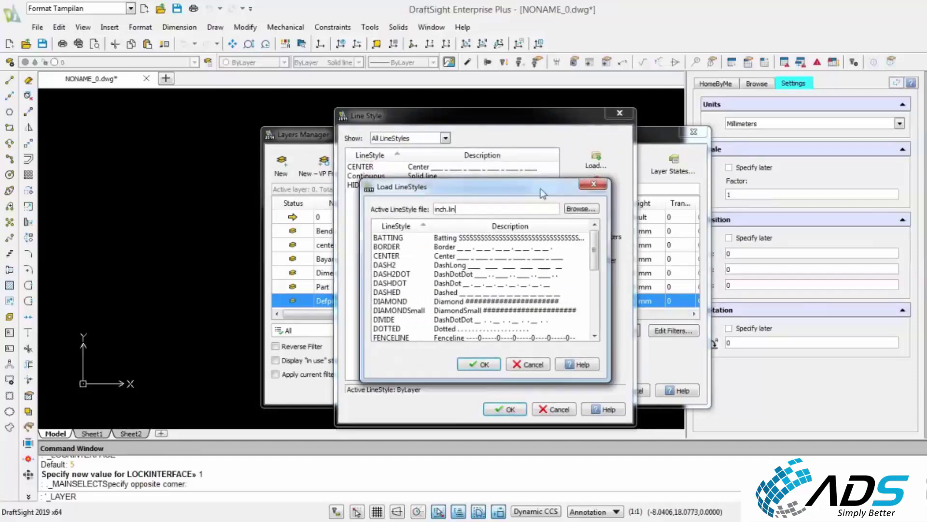
scroll(400, 327, down, 1)
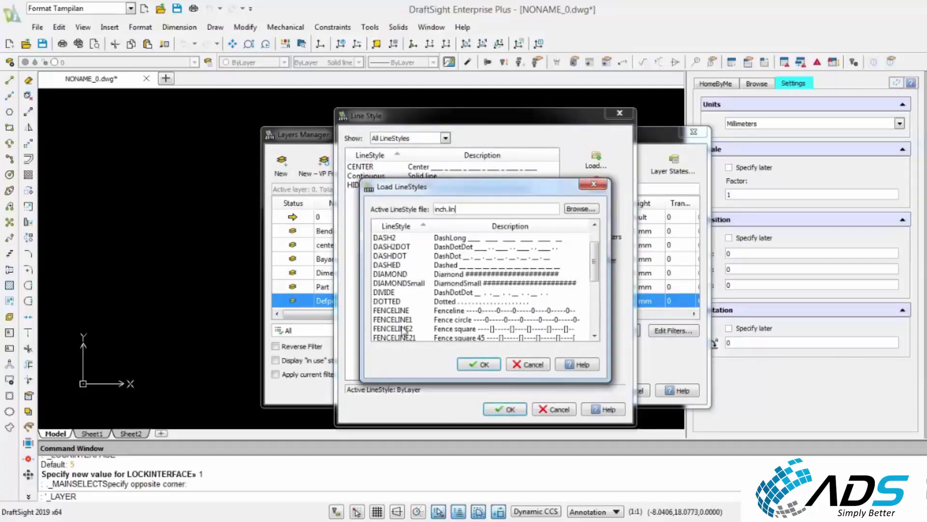
scroll(400, 326, up, 1)
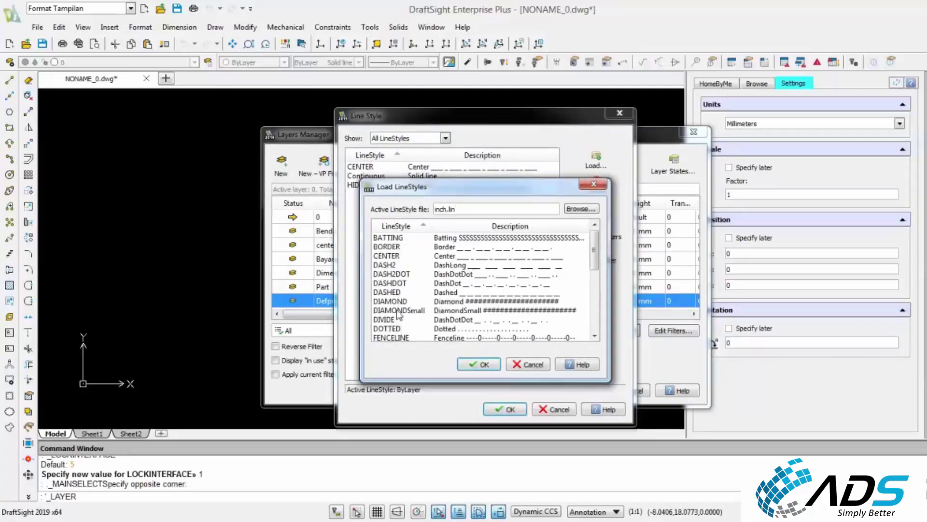
click(398, 285)
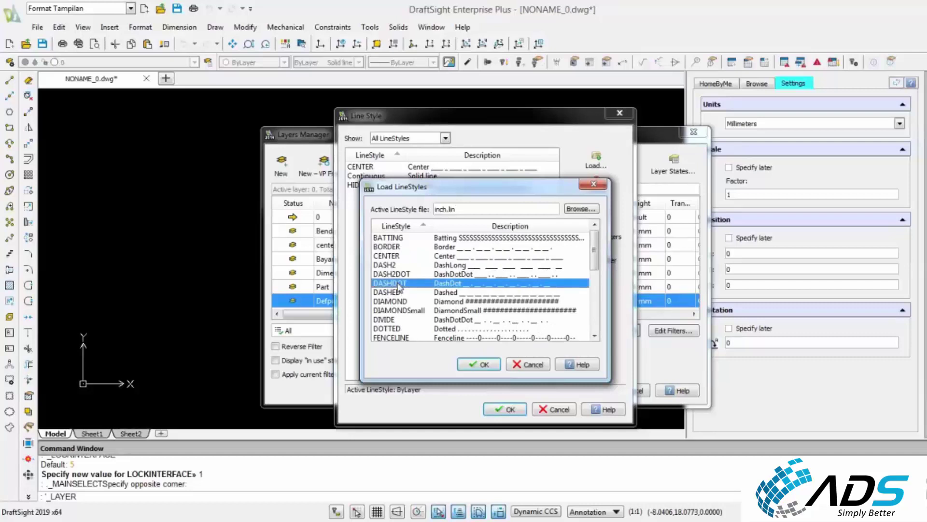
click(478, 364)
click(510, 411)
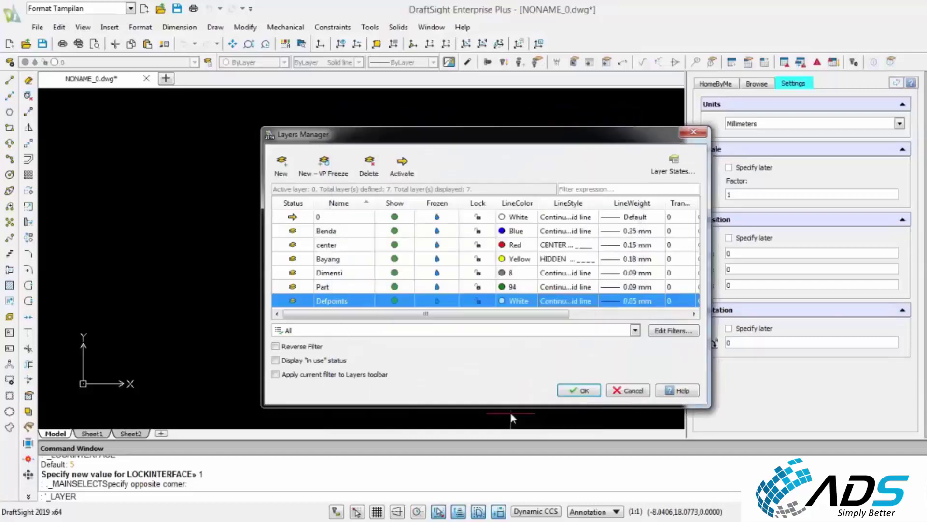
Assign the DASHDOT line style to the Part layer and accept all the layer settings
click(565, 300)
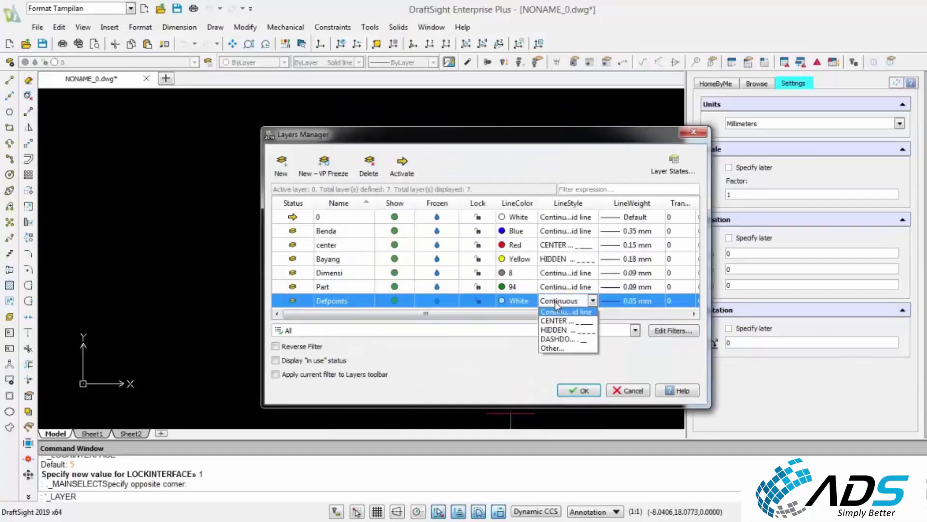
click(552, 300)
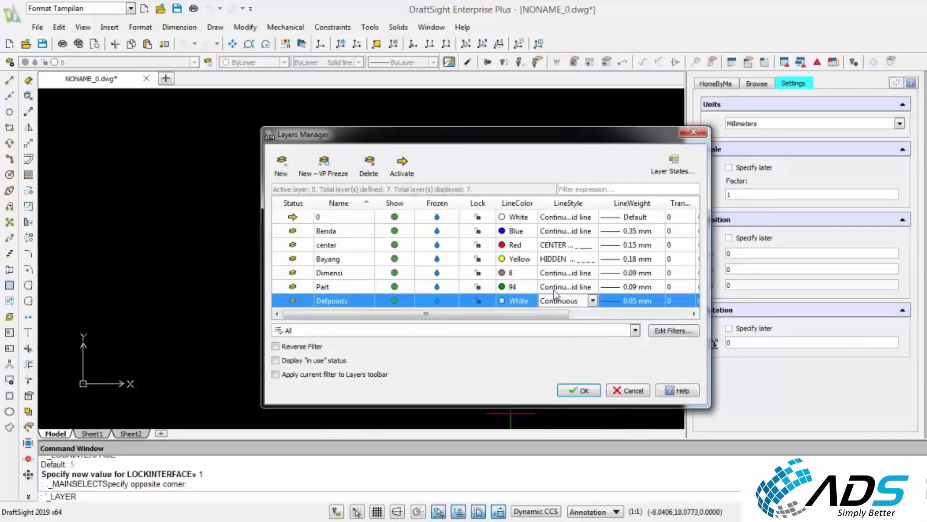
click(562, 286)
click(558, 325)
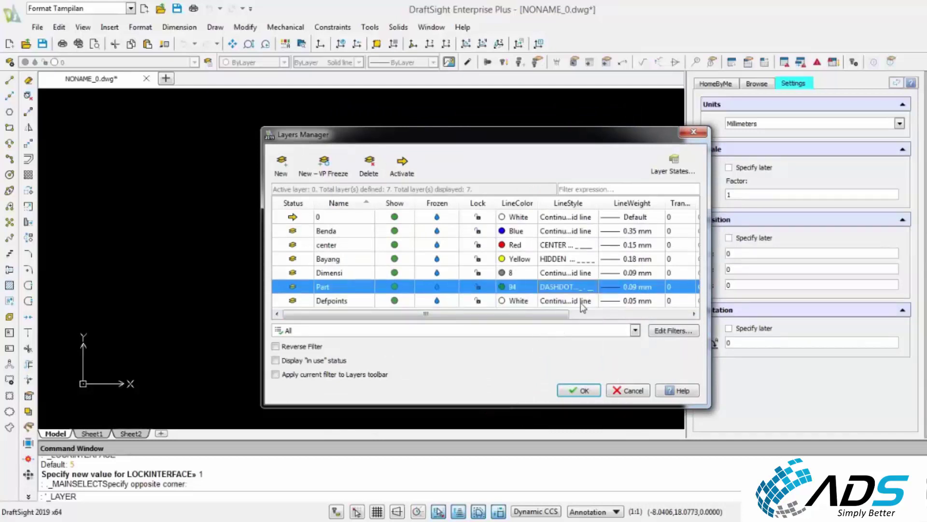
drag(567, 313, 540, 320)
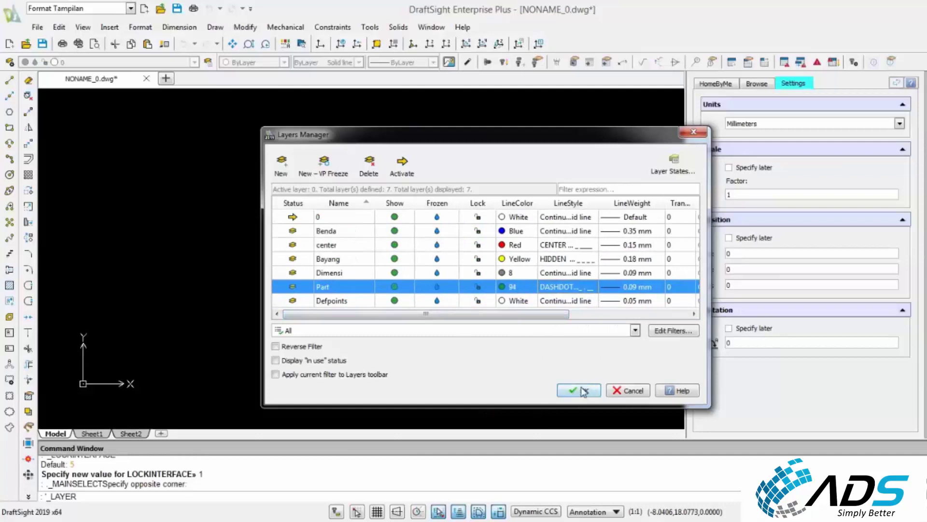
click(581, 390)
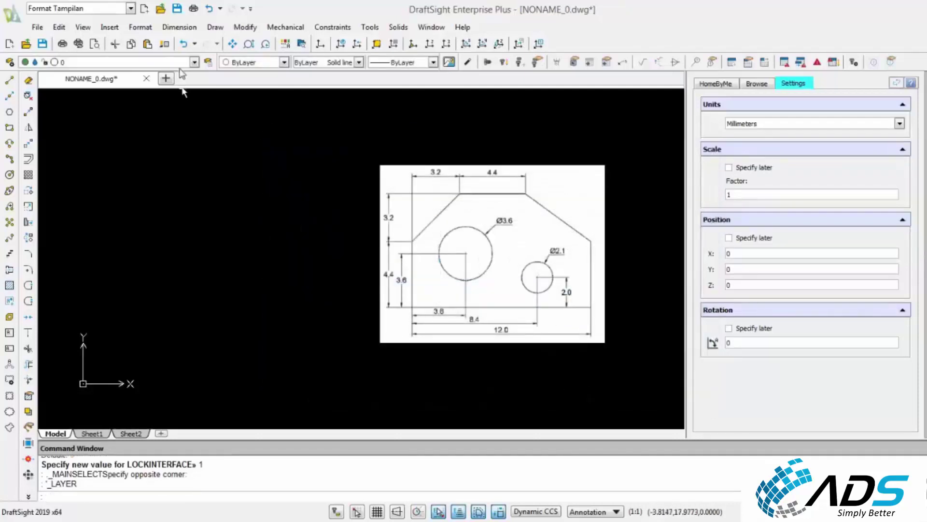
click(193, 64)
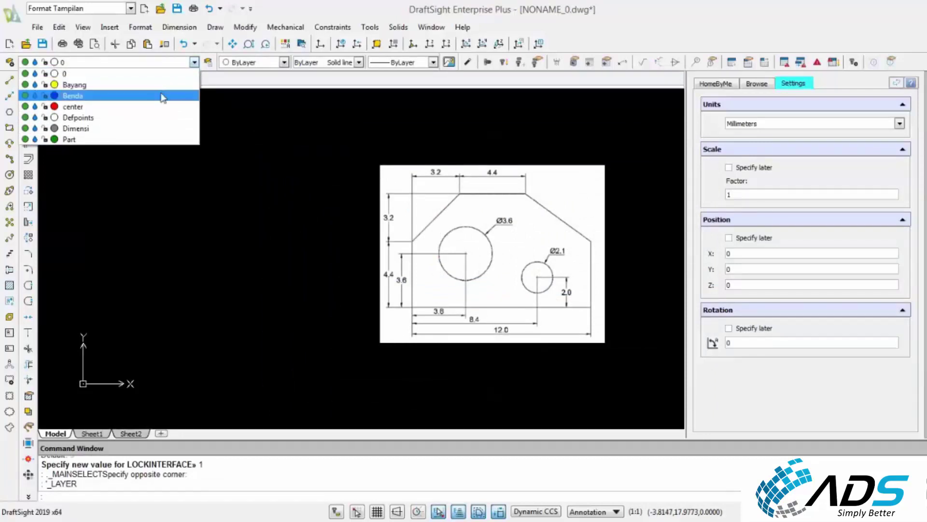
click(309, 130)
click(298, 122)
click(254, 137)
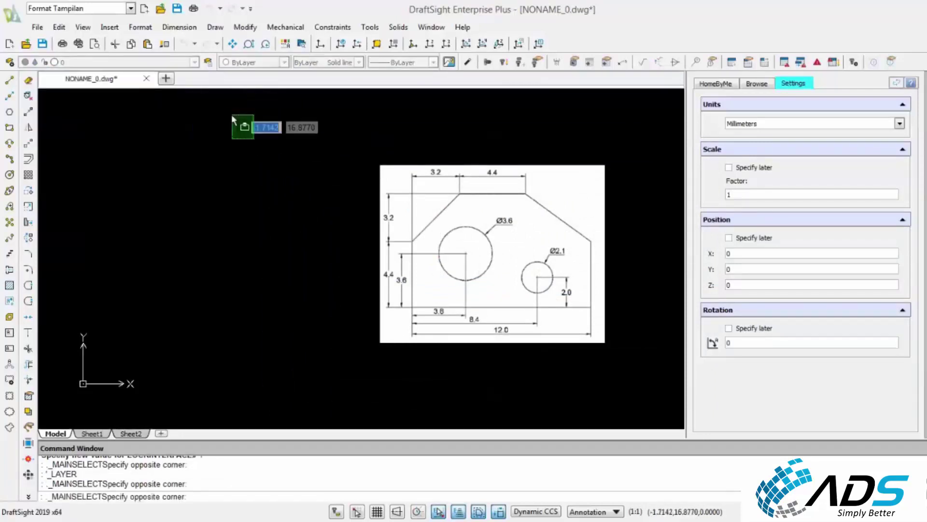
click(231, 115)
Save the drawing as Gambar 1 in the Drafsight folder on the D: drive
click(176, 8)
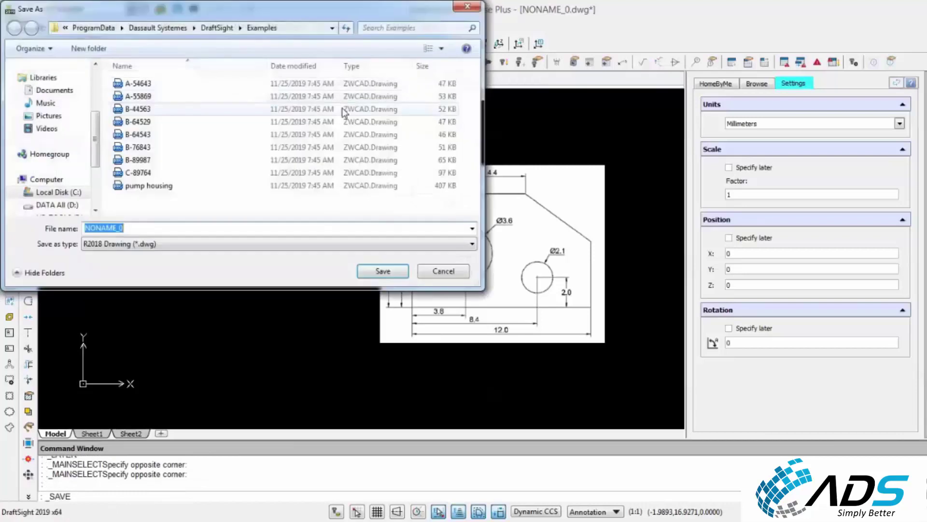
click(65, 205)
double_click(276, 104)
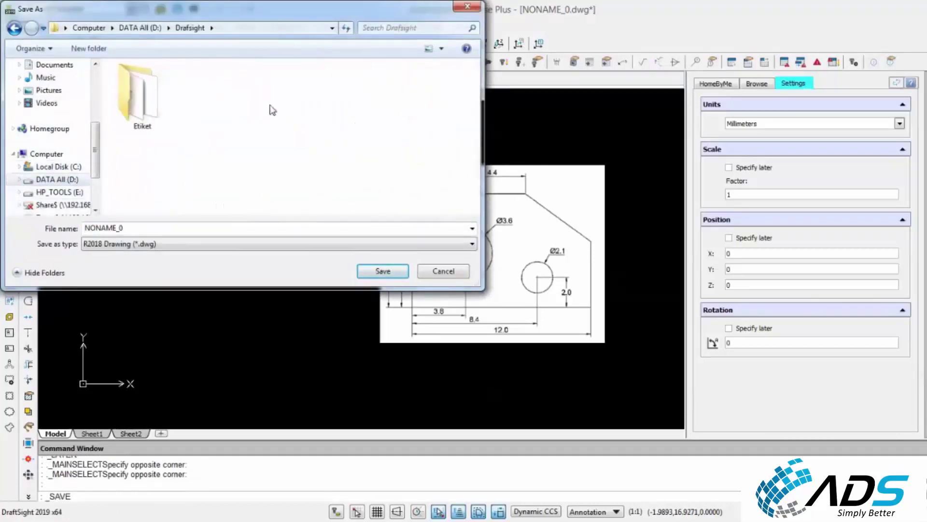
click(152, 224)
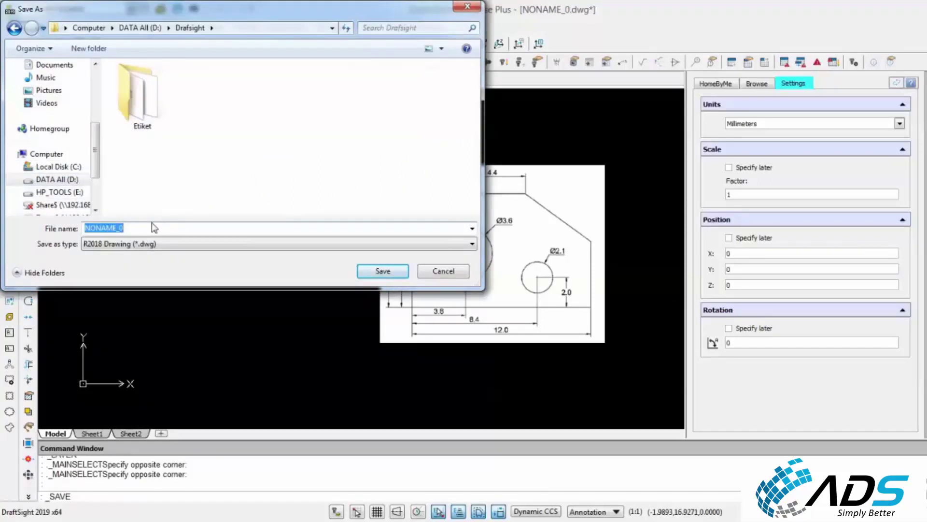
text(Ganva)
key(BackSpace)
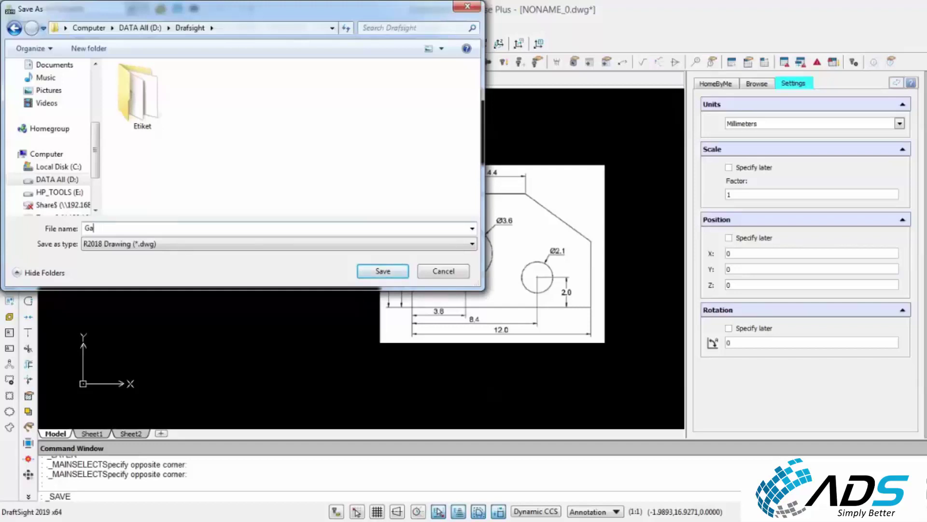
text(mbar 1)
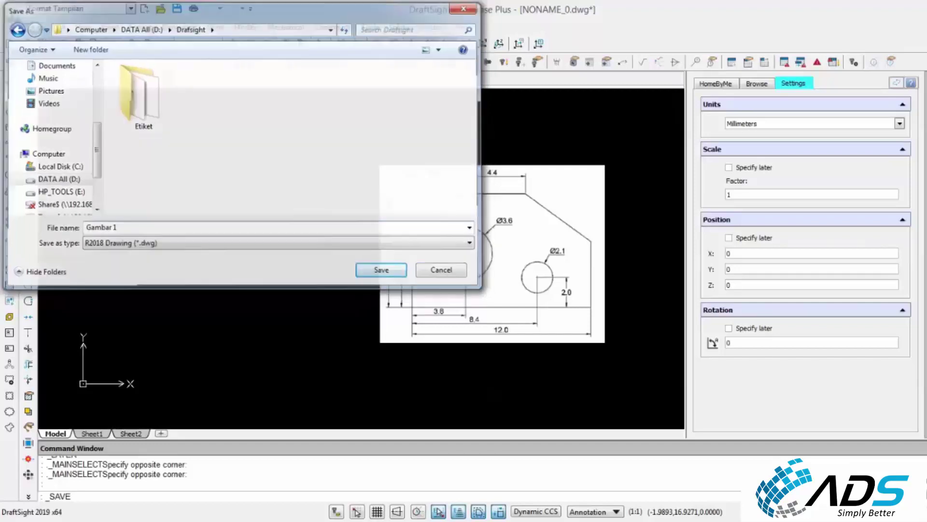
key(Return)
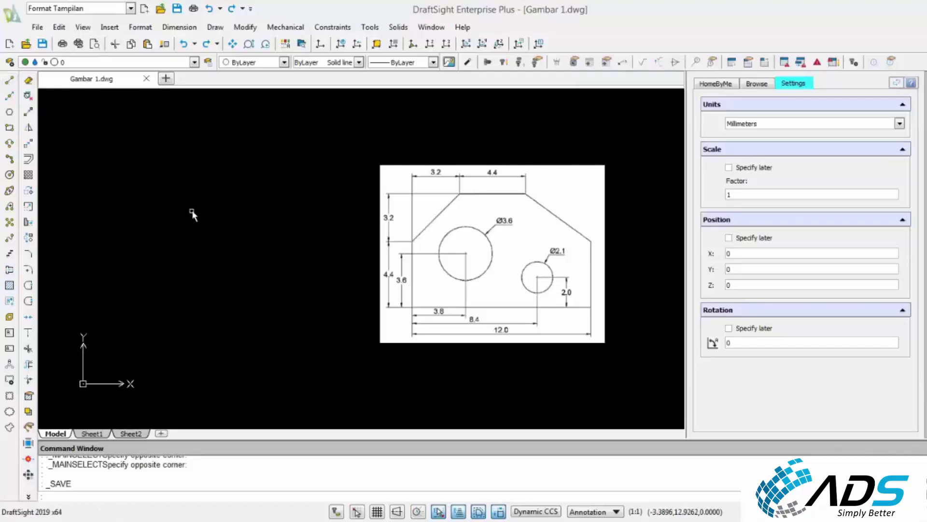
Draw a 12 mm horizontal base line with Ortho on, starting in the empty area beside the reference image
text(LINE)
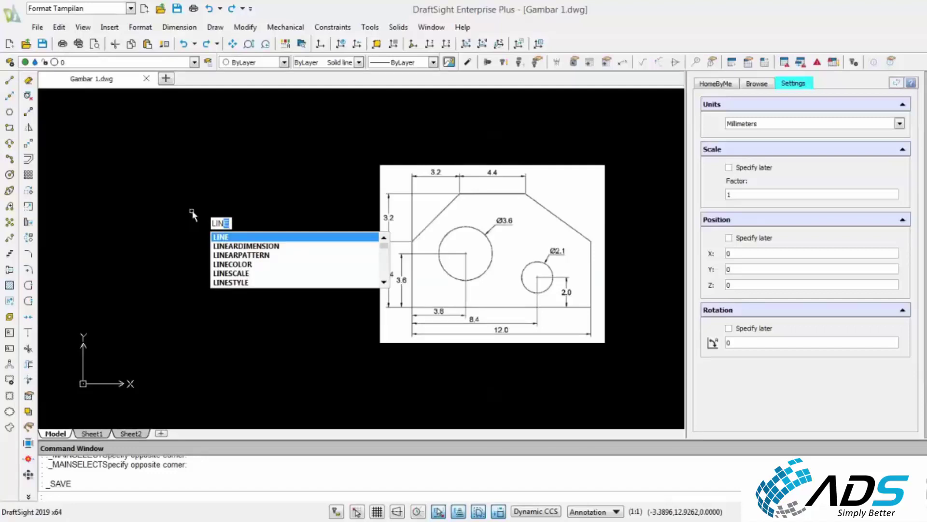
key(Return)
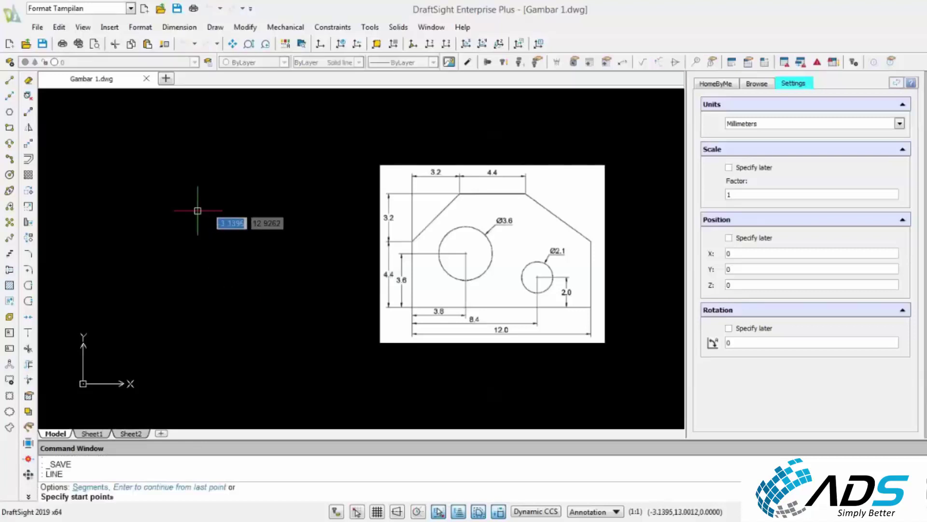
click(112, 311)
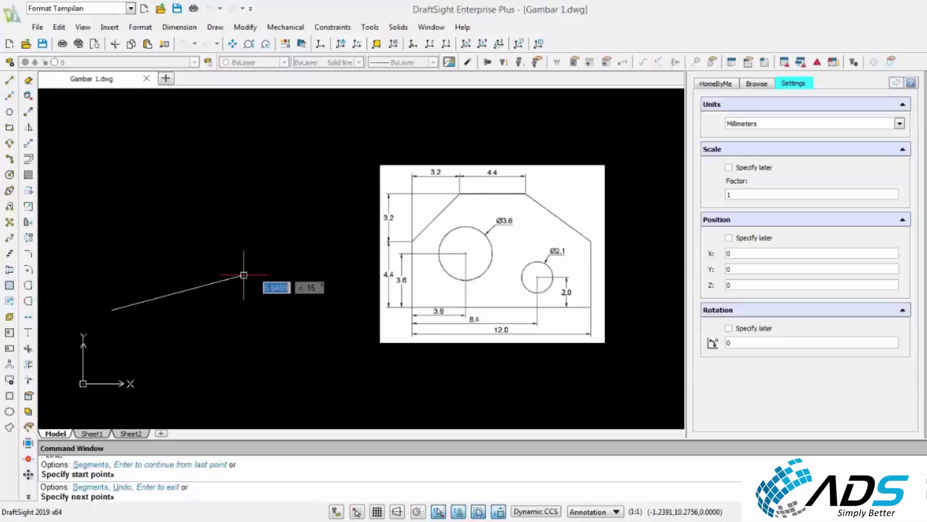
key(F8)
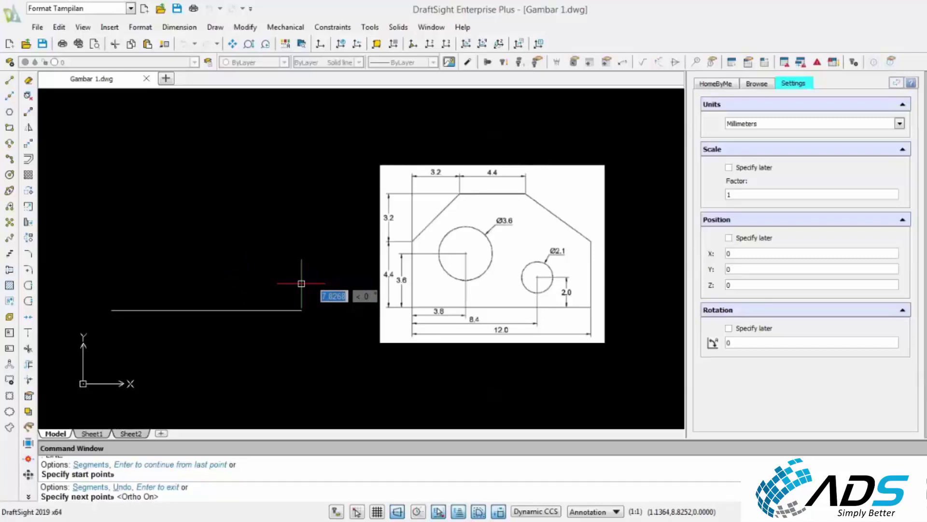
text(12)
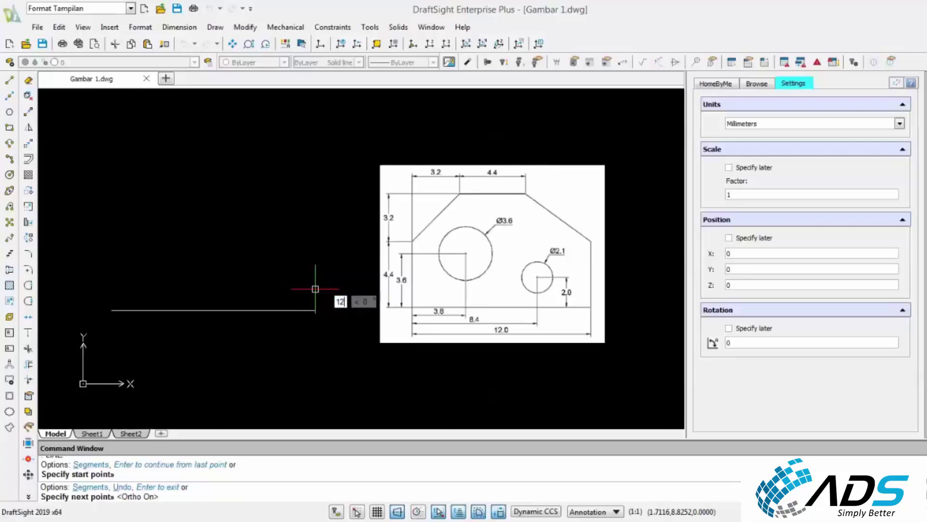
key(Return)
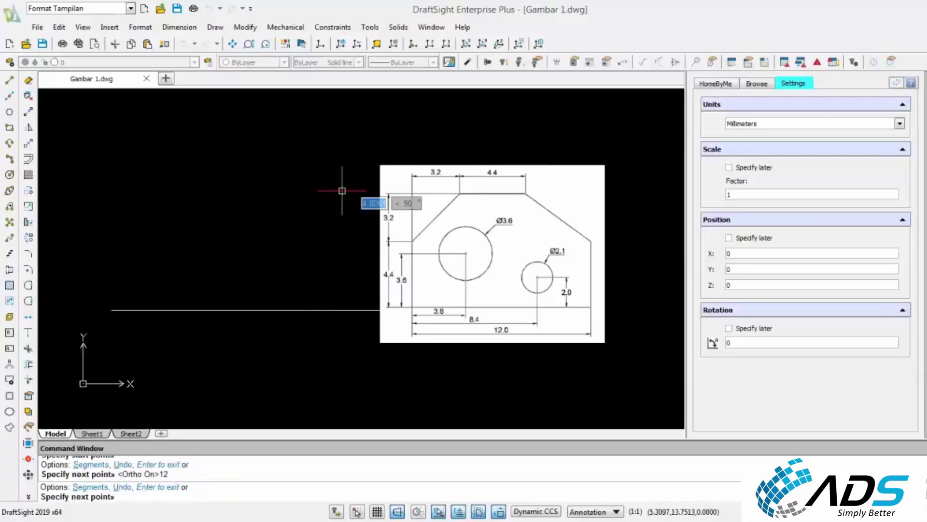
key(Escape)
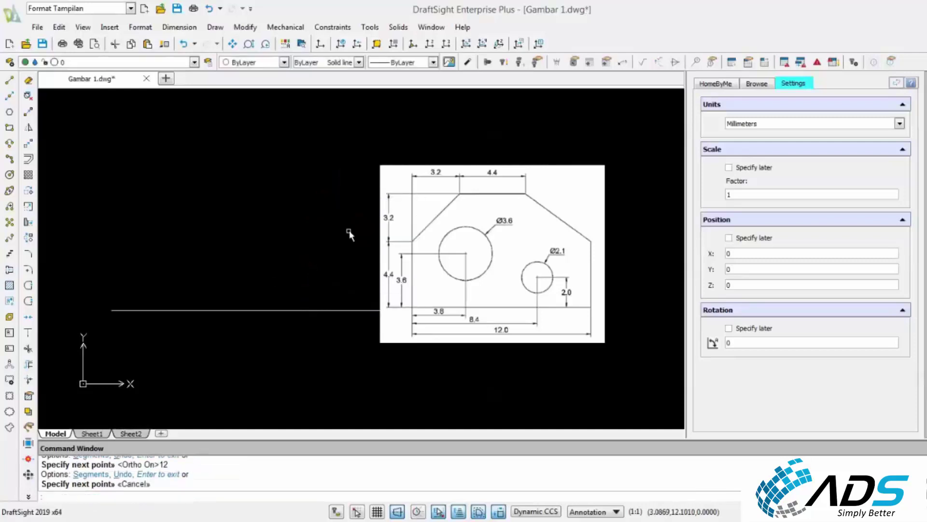
Move the reference image horizontally to the right so that it clears the 12 mm base line
middle_drag(322, 219, 275, 207)
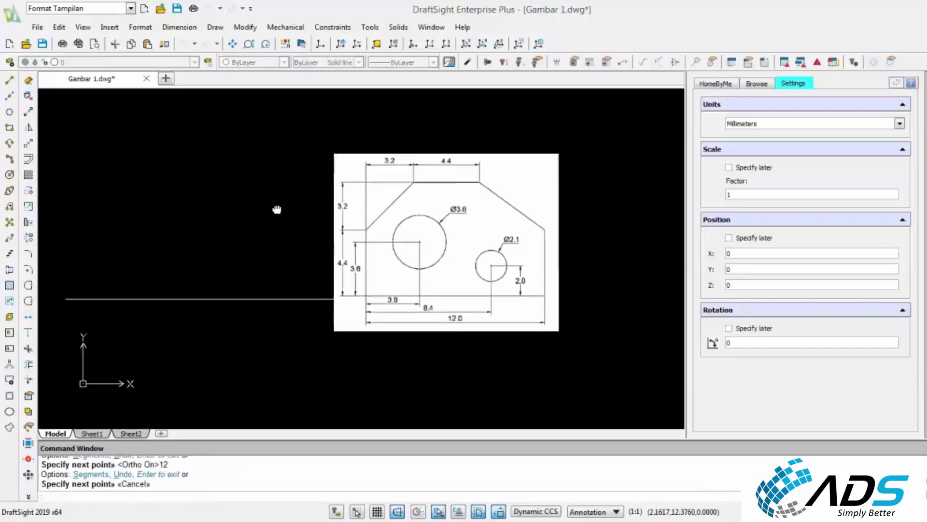
click(27, 144)
drag(456, 139, 382, 194)
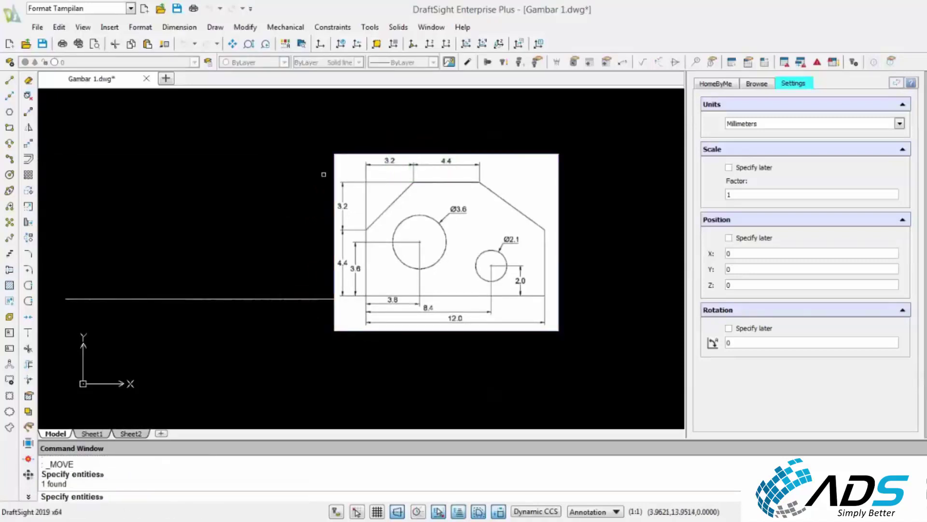
key(Return)
click(320, 174)
click(413, 175)
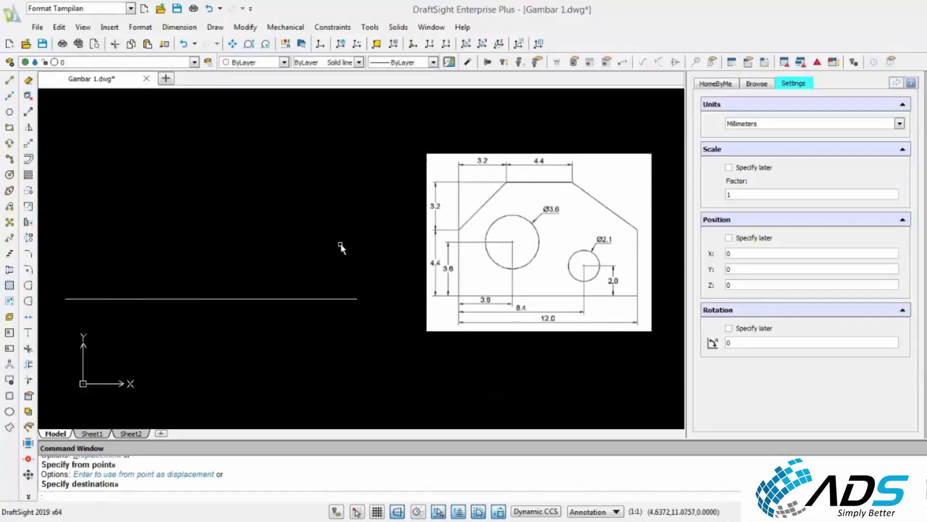
Draw a 4.4 mm vertical line upward from the left end of the base line
mouse_move(316, 253)
middle_down()
mouse_move(362, 247)
mouse_move(327, 259)
middle_up()
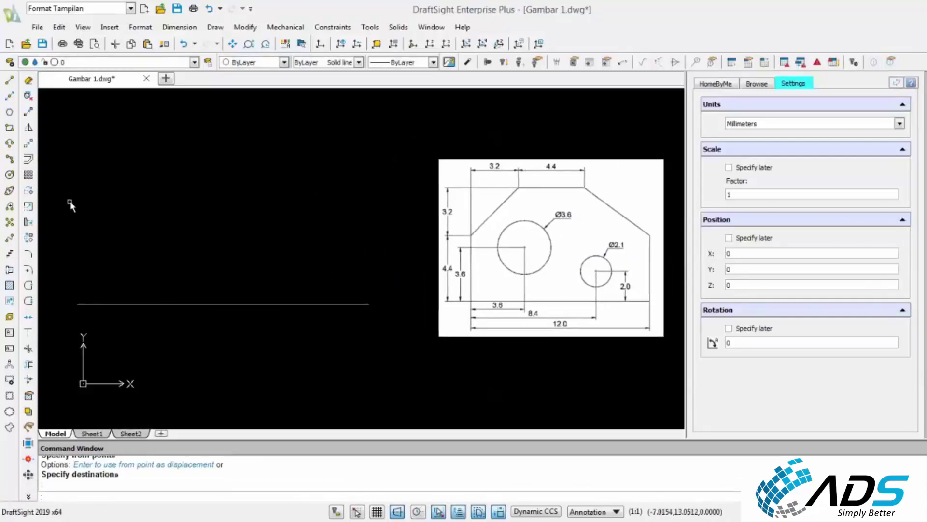
text(L)
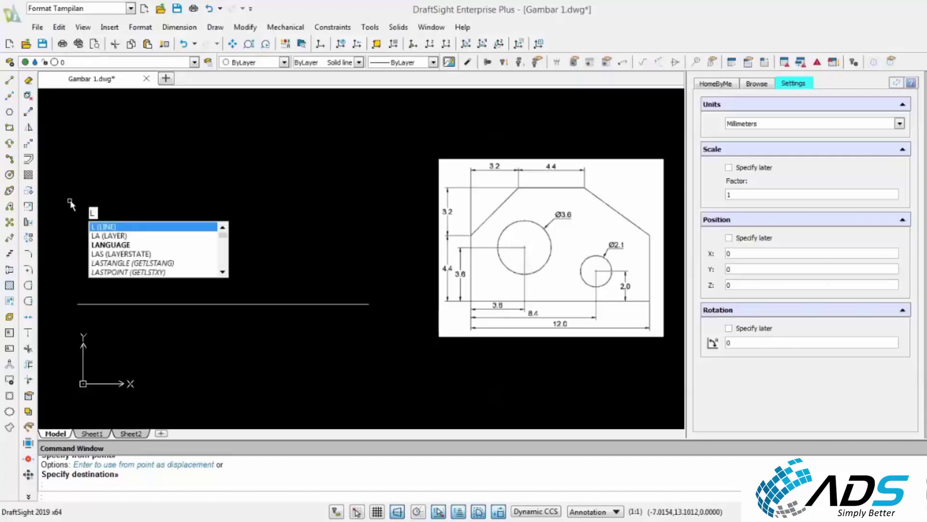
key(Escape)
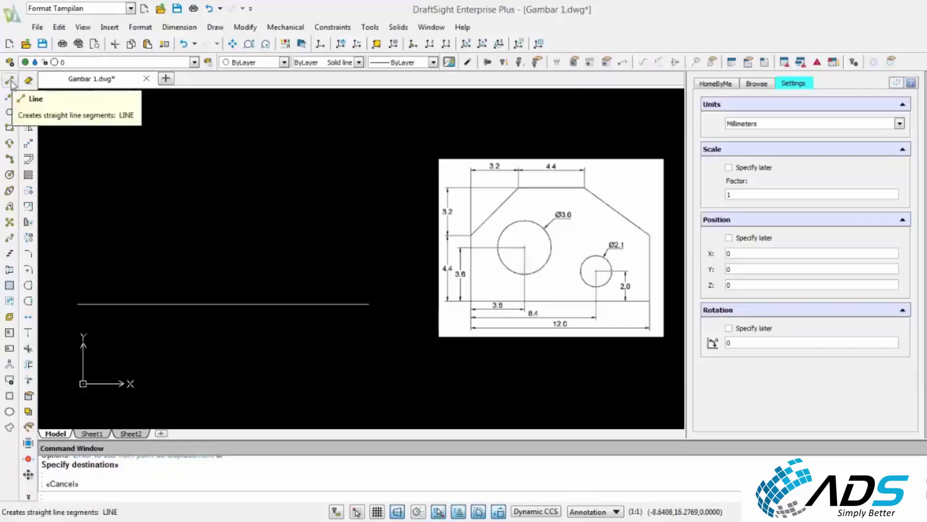
click(10, 81)
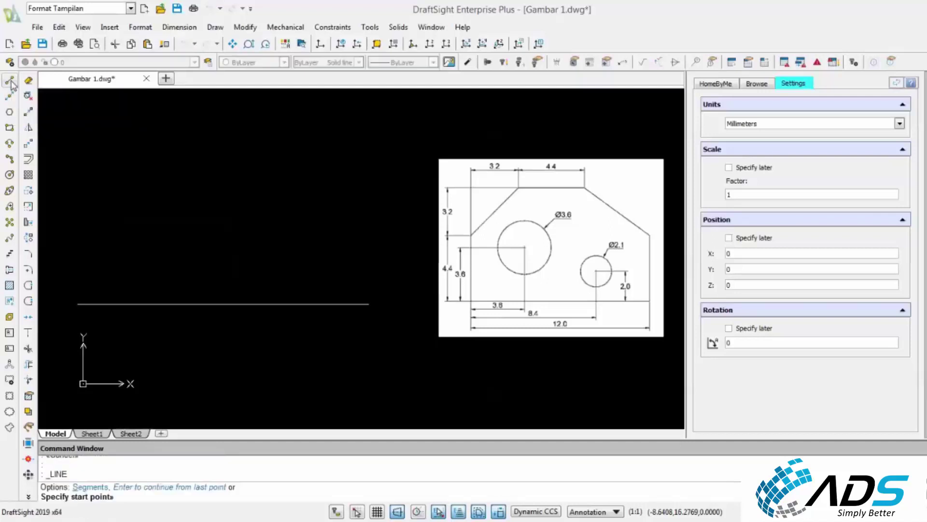
click(77, 304)
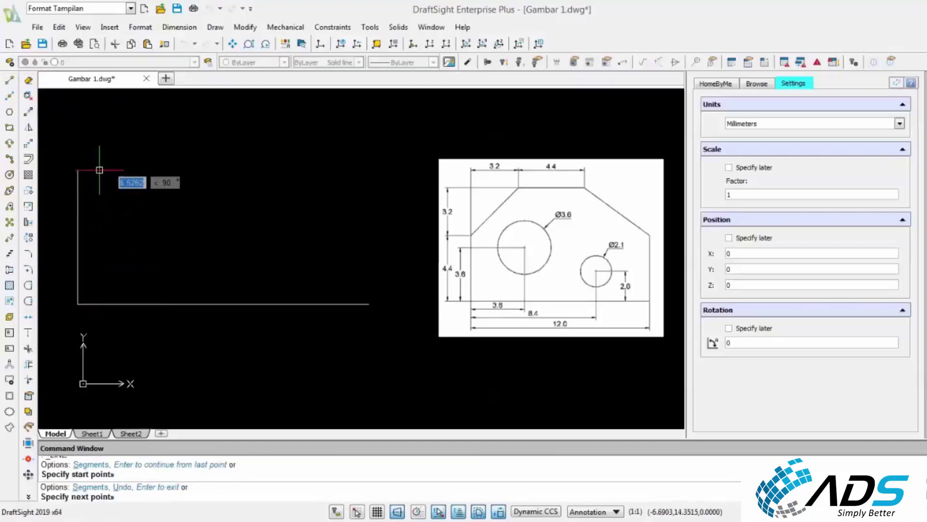
text(4.4)
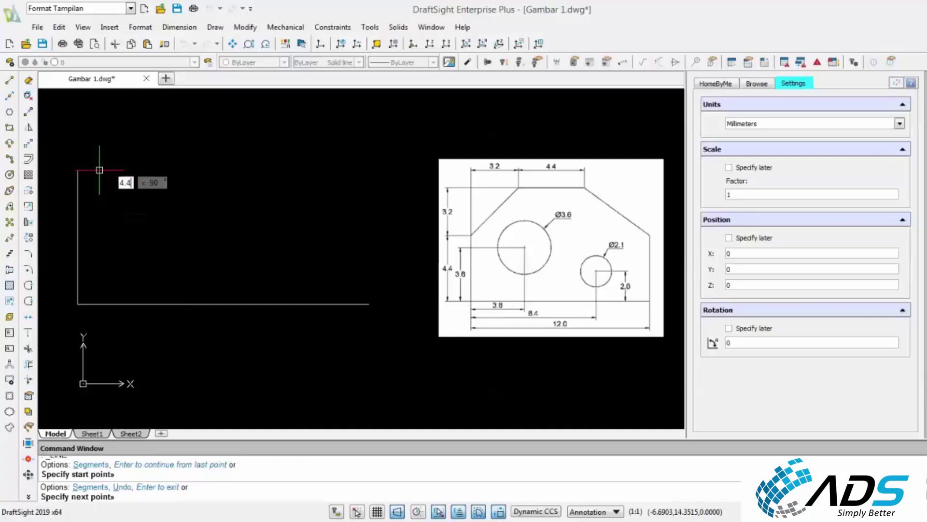
key(Return)
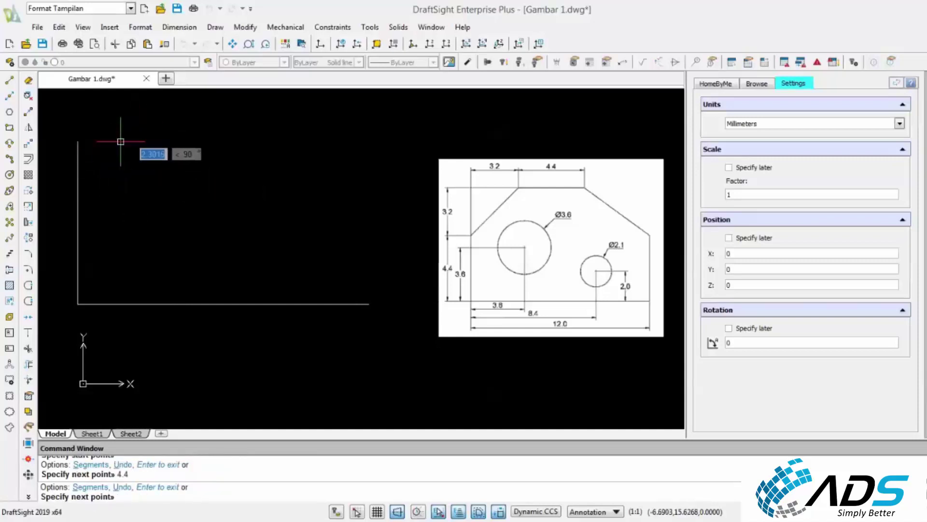
right_click(150, 169)
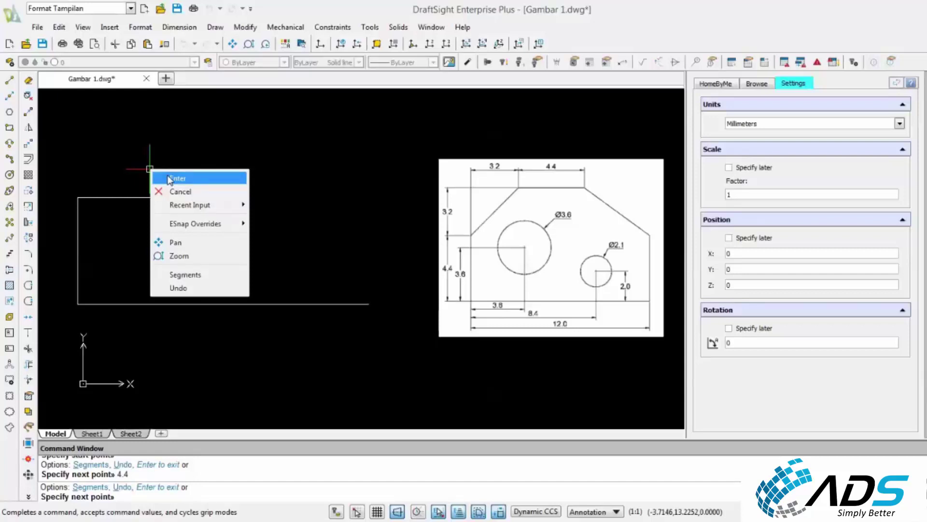
click(170, 179)
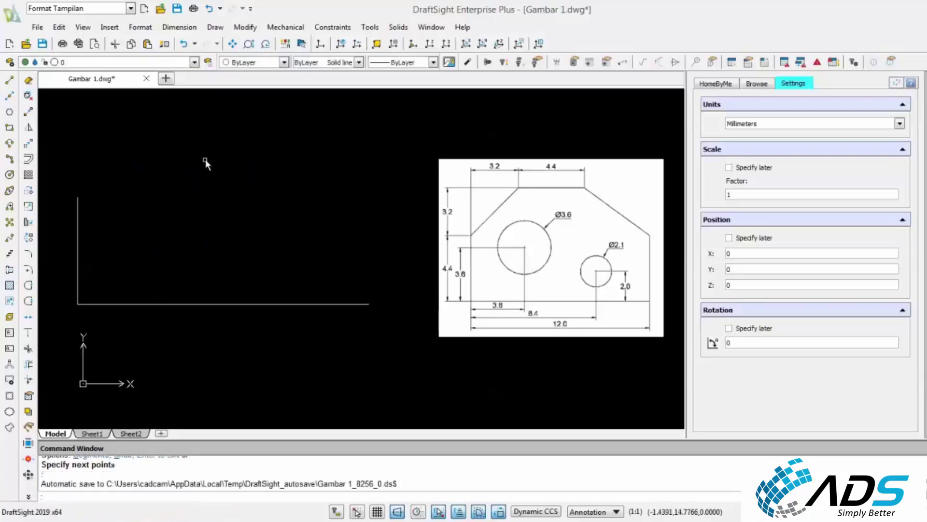
Draw a horizontal line rightward from the upper end of the 4.4 mm vertical line, about half as long as the base line
middle_drag(219, 179, 222, 180)
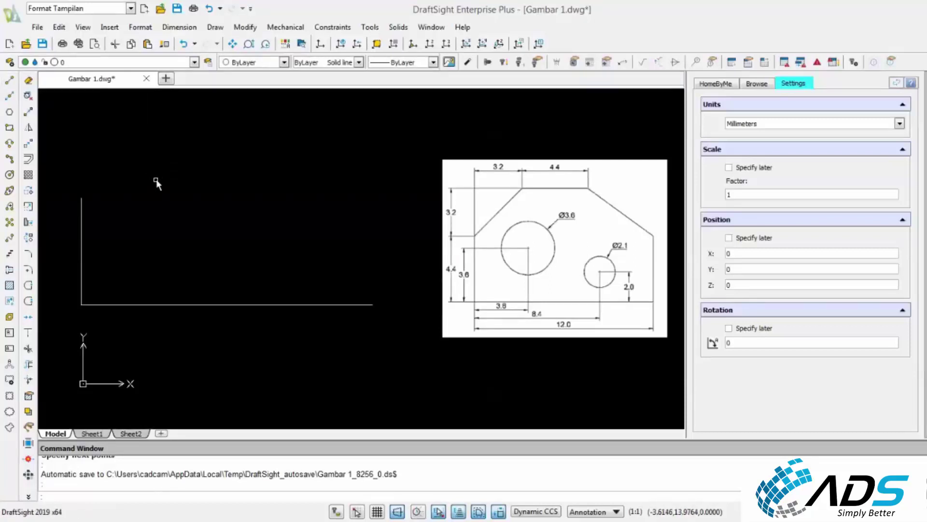
text(L)
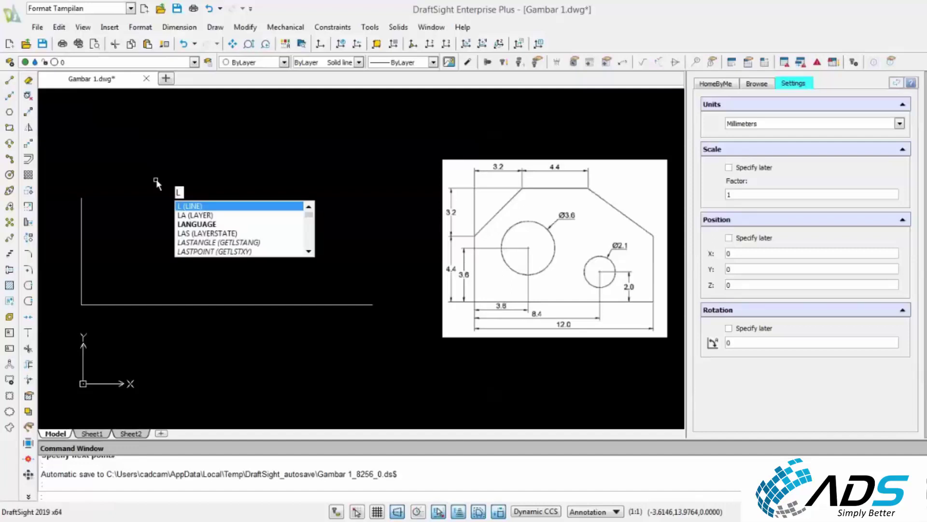
key(Escape)
right_click(155, 183)
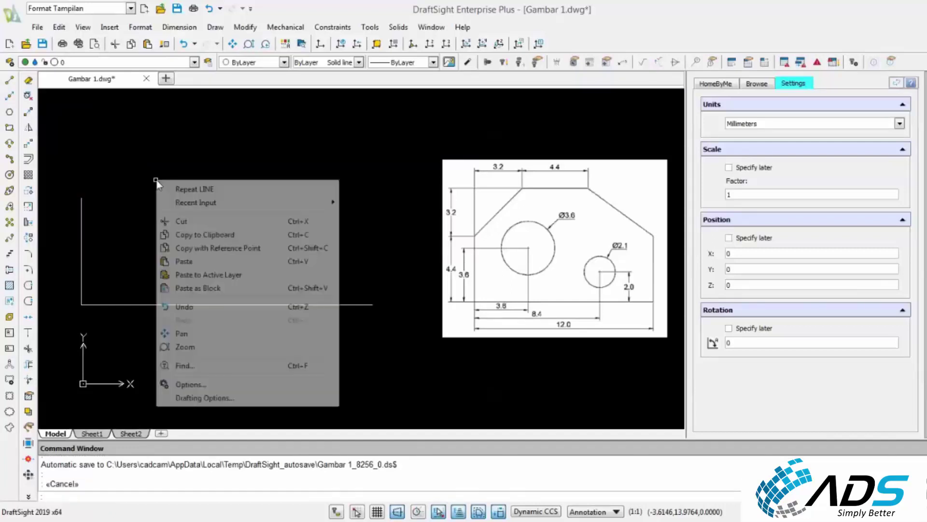
click(195, 189)
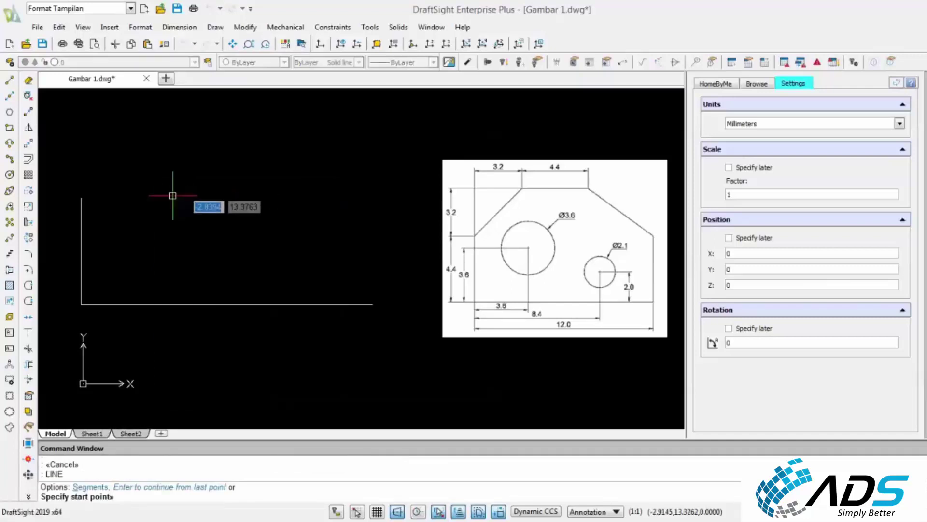
click(82, 198)
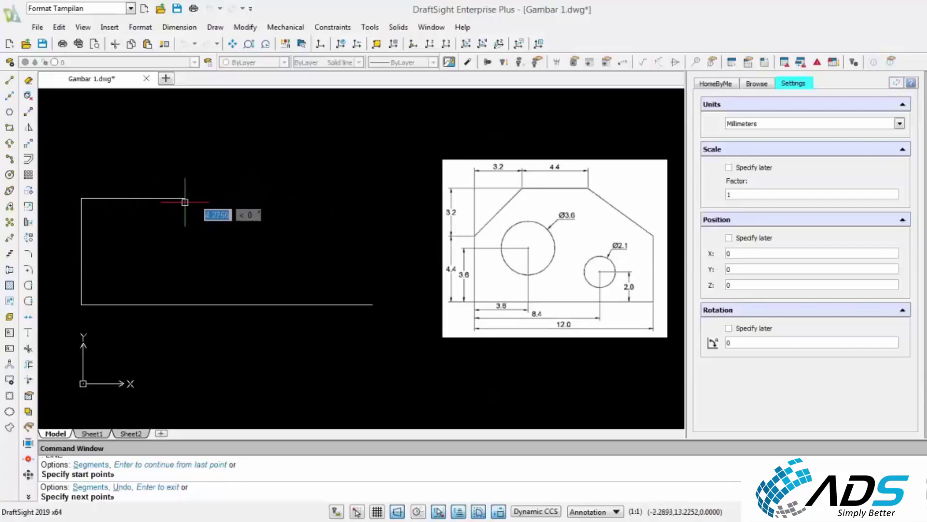
click(233, 198)
key(Escape)
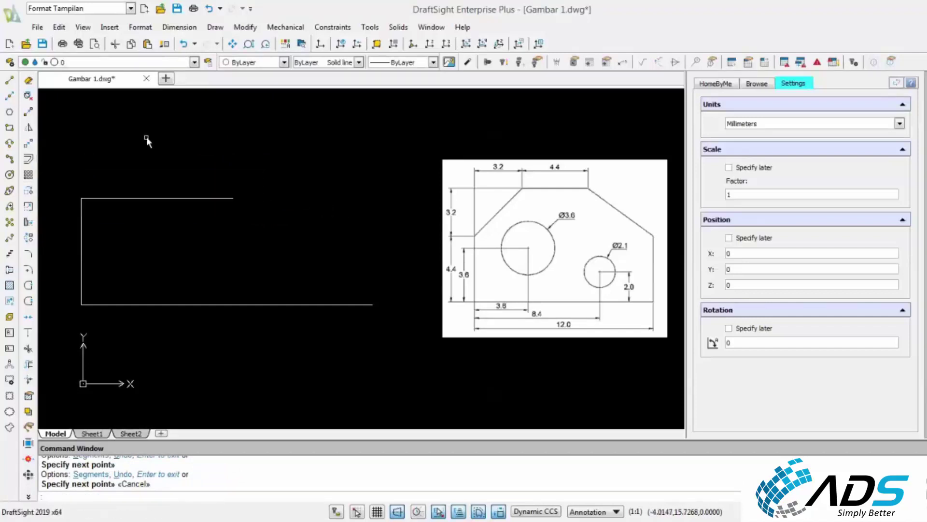
Offset the upper horizontal line 3.2 mm upward
text(o)
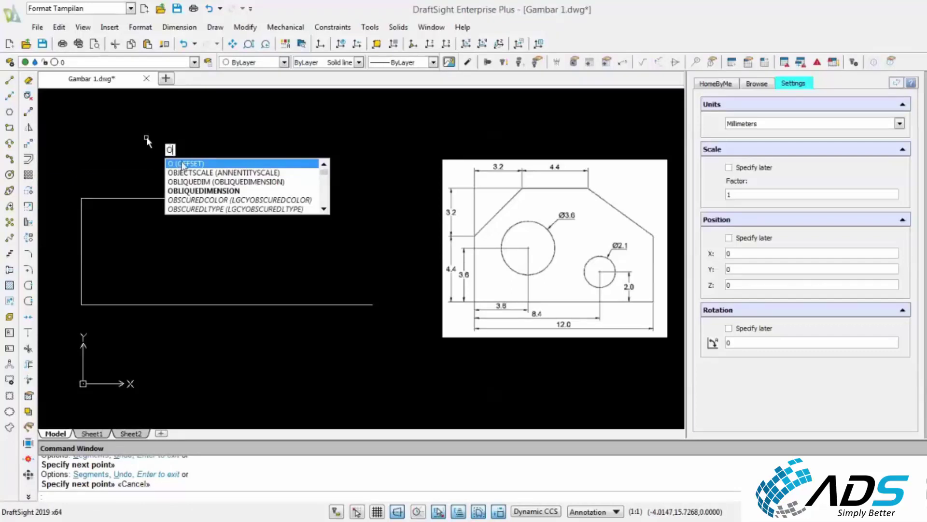
click(184, 166)
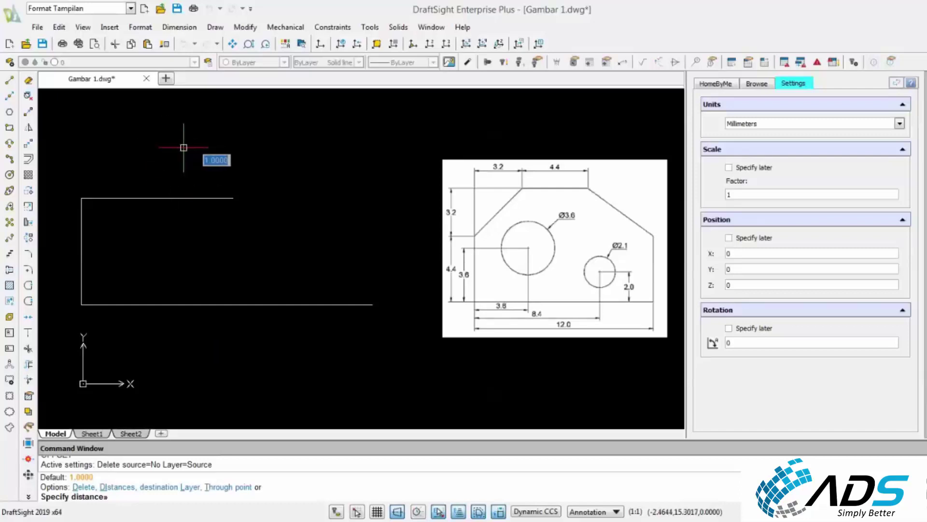
text(3.2)
key(Return)
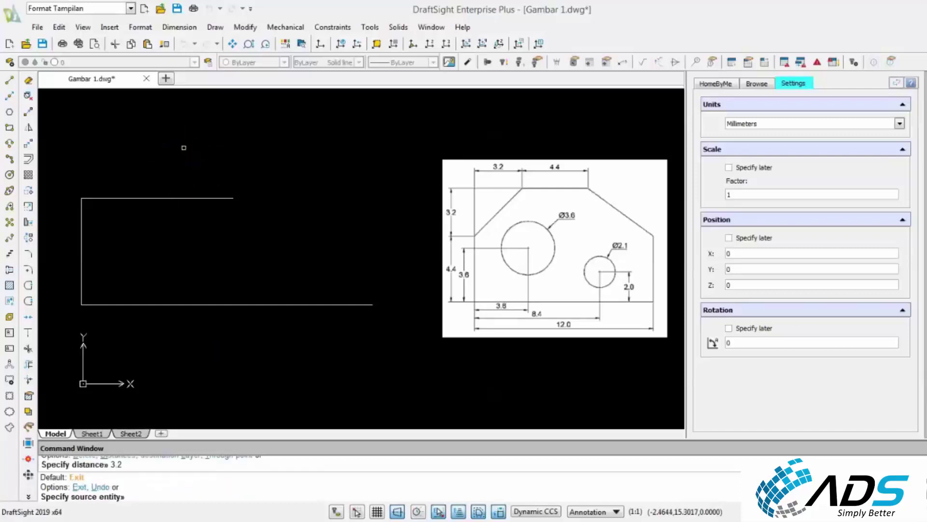
click(193, 198)
click(199, 153)
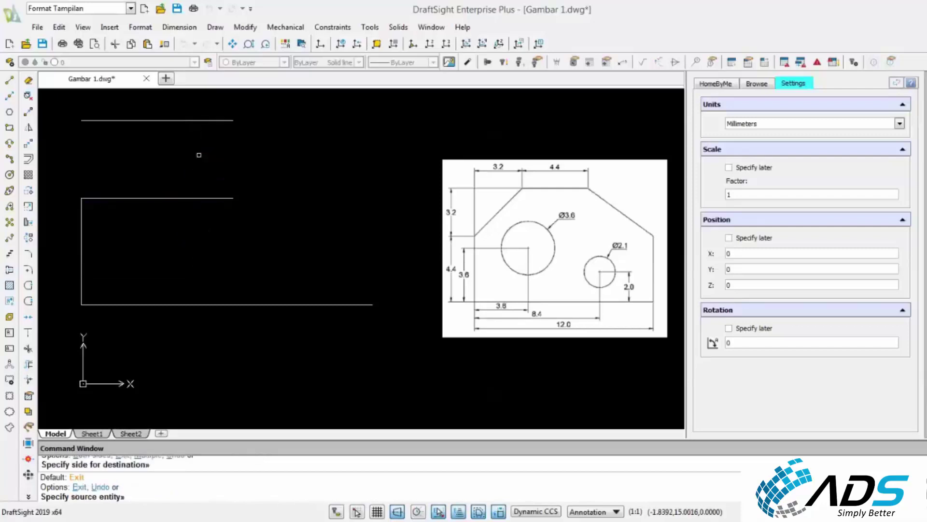
key(Escape)
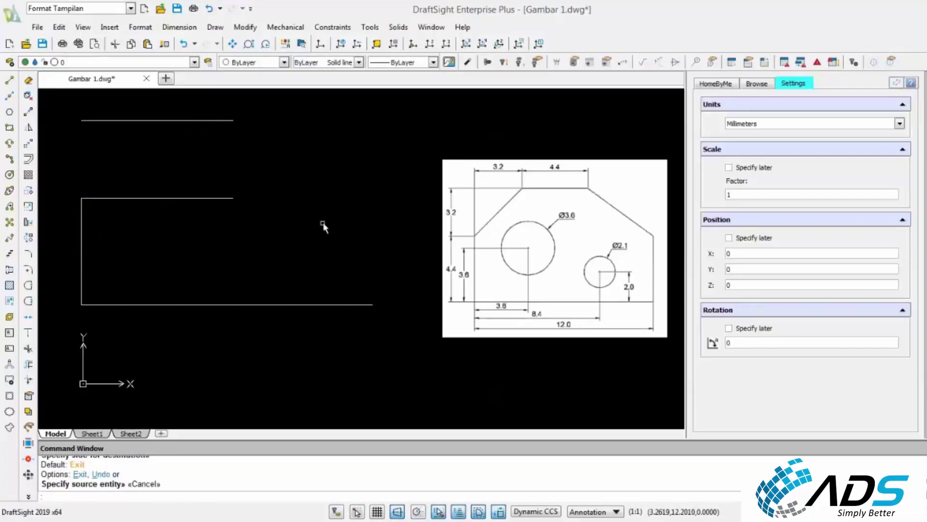
key(Escape)
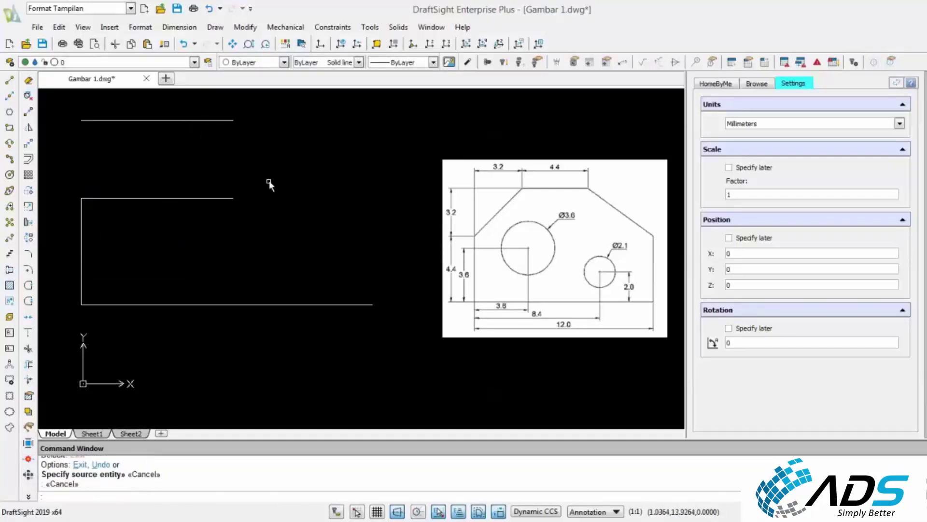
Offset the left 4.4 mm vertical line 3.2 mm to the right
click(34, 159)
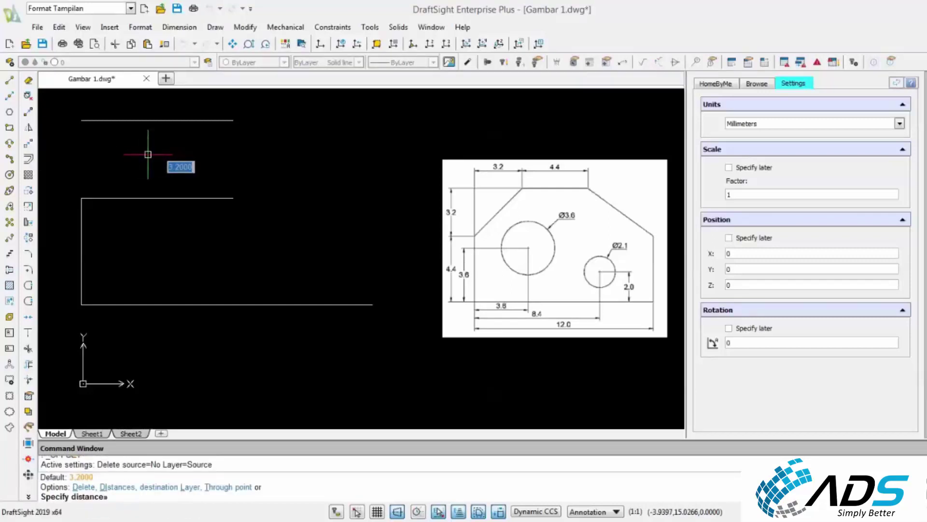
key(Return)
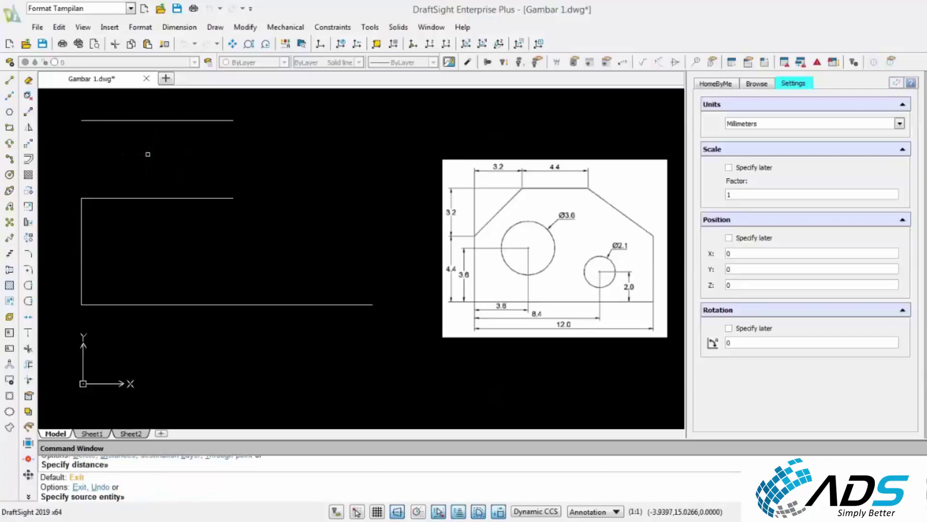
click(81, 228)
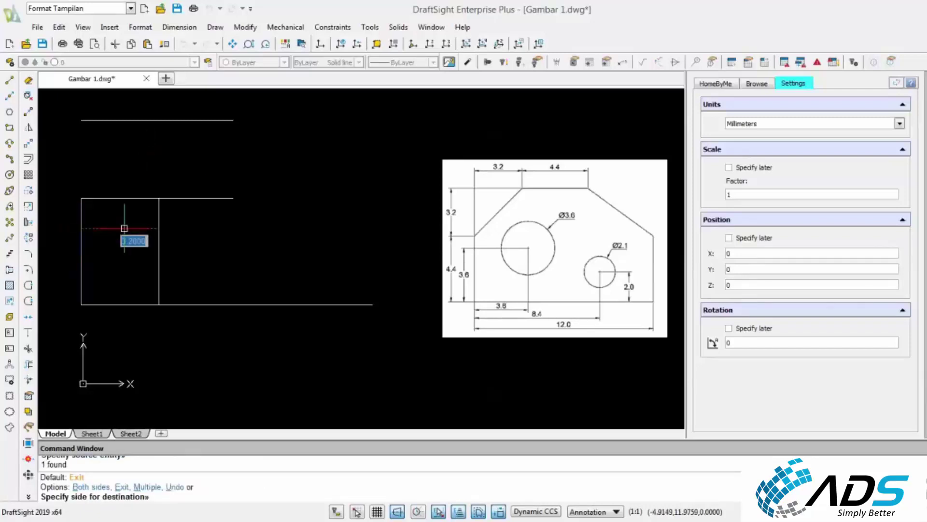
click(124, 228)
key(Escape)
key(Escape)
click(181, 218)
click(152, 242)
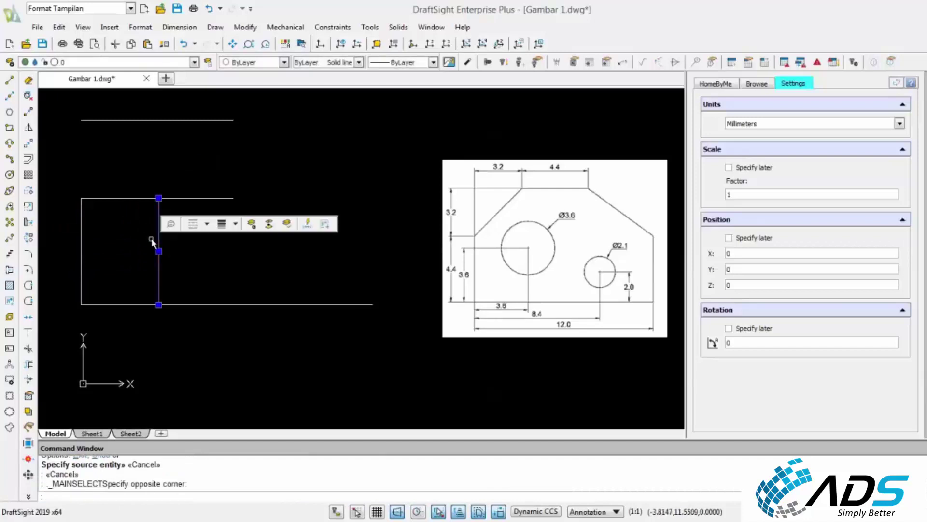
click(159, 198)
key(Escape)
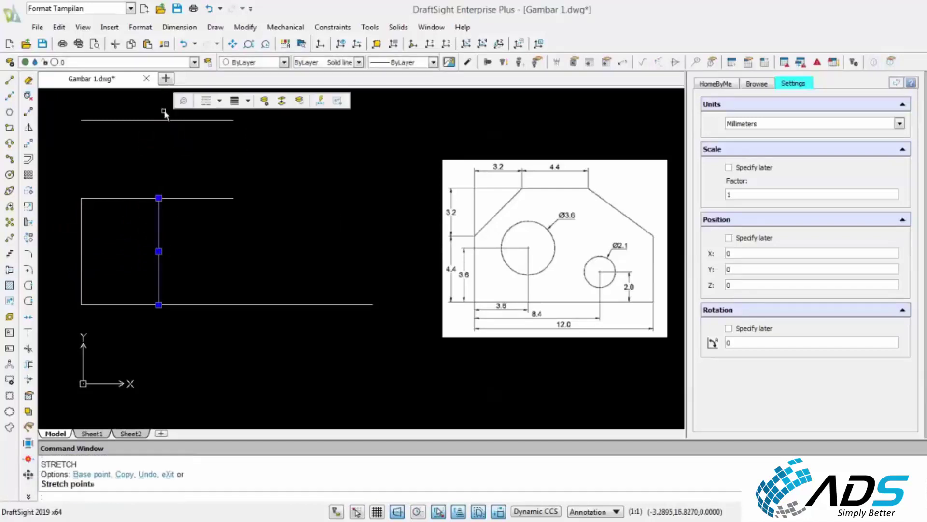
key(Escape)
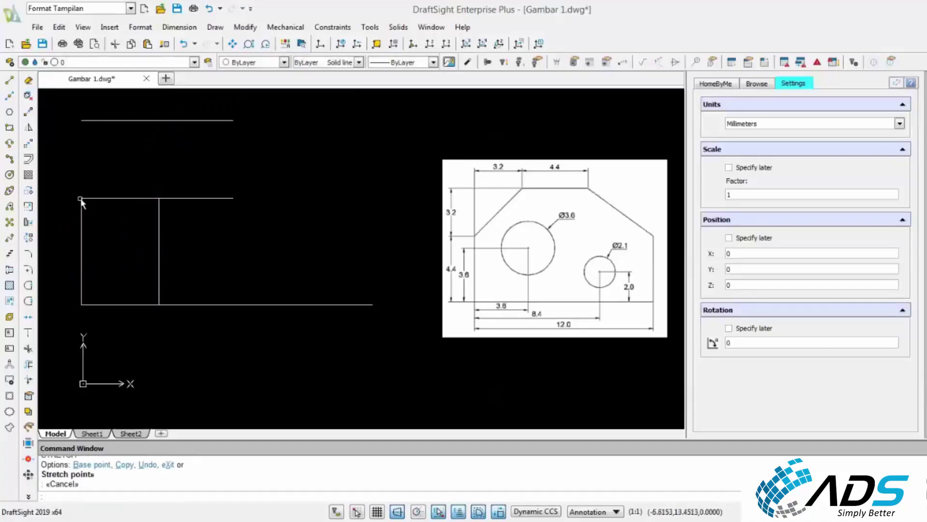
Extend the inner vertical line upward, using the topmost horizontal line as the boundary edge
click(28, 333)
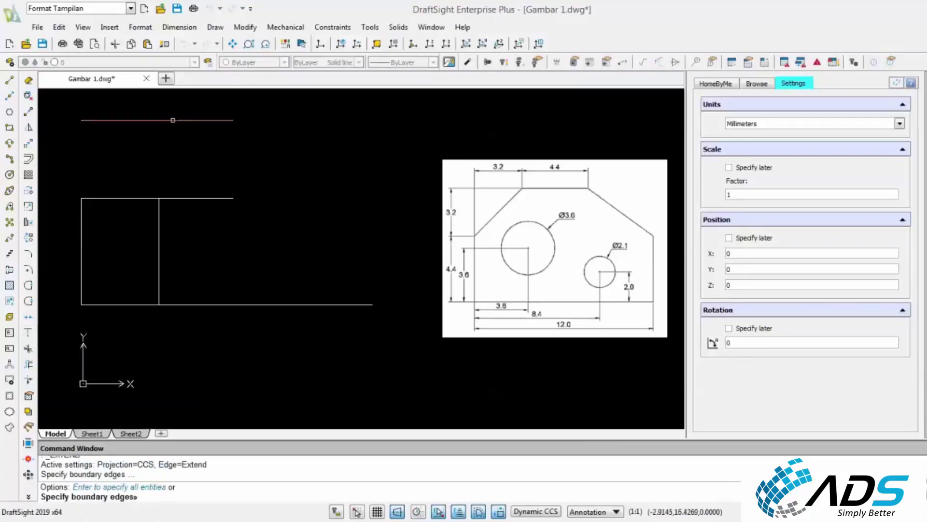
click(172, 120)
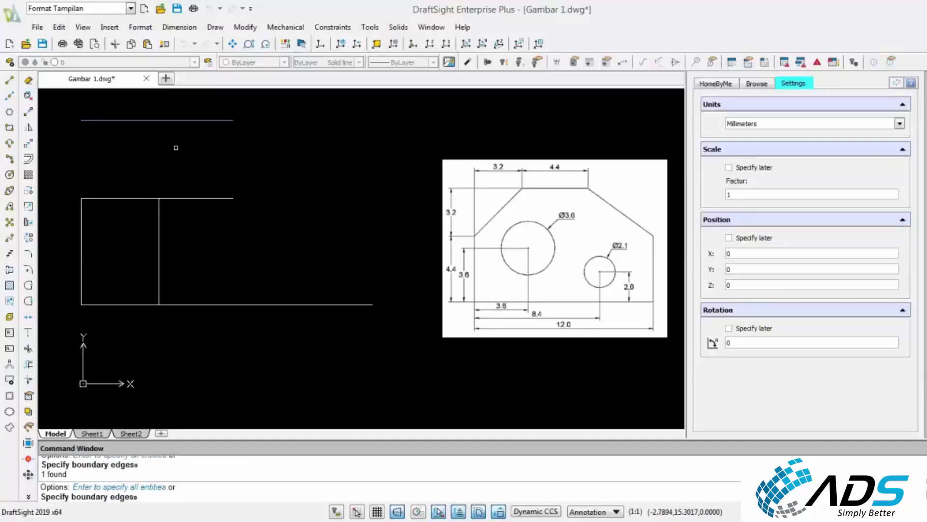
key(Return)
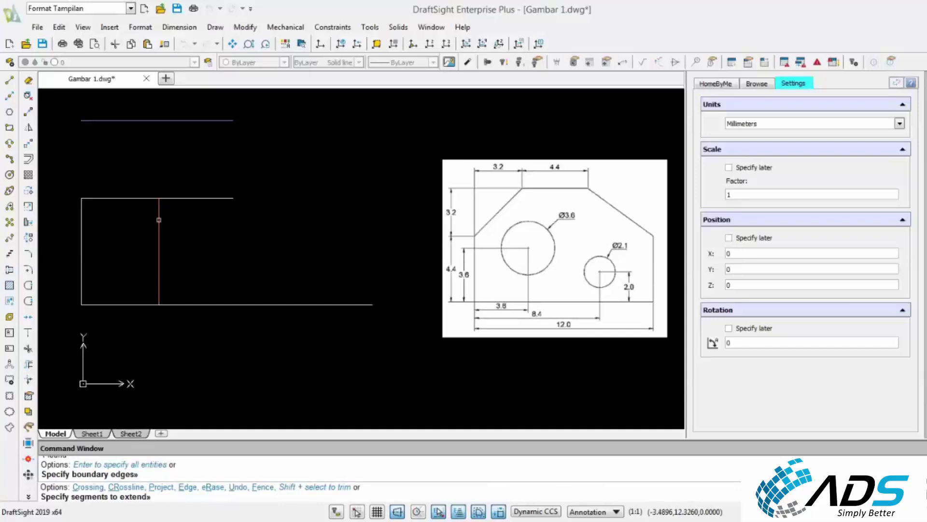
click(159, 218)
key(Escape)
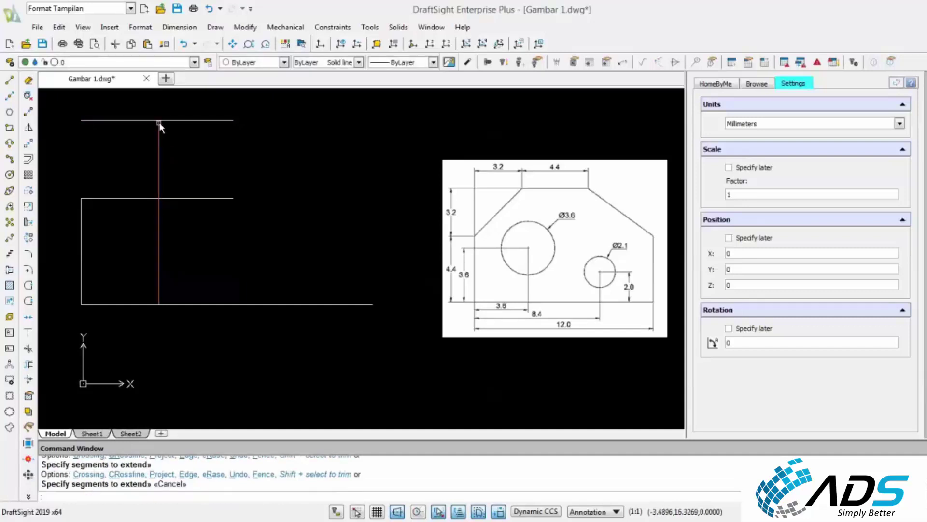
key(Escape)
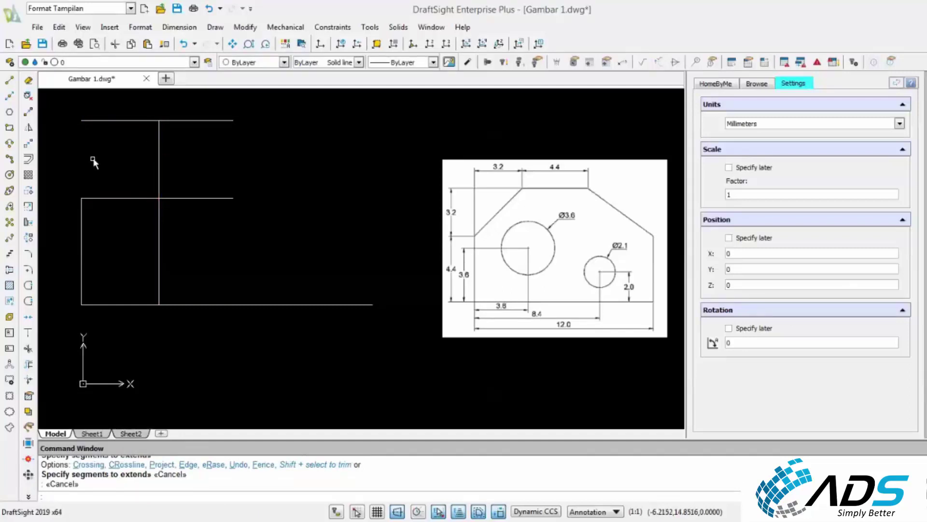
key(Escape)
Undo the extension of the inner vertical line
click(180, 144)
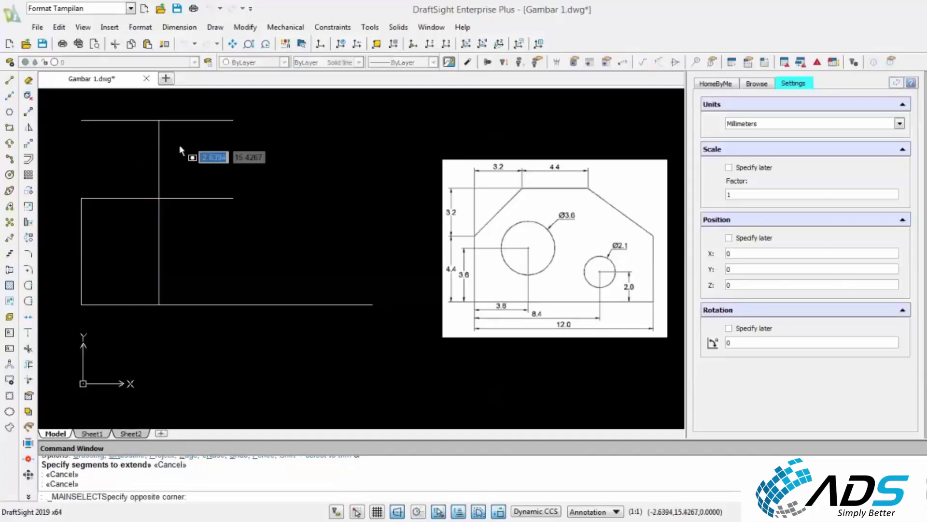
click(152, 161)
key(Escape)
key(Escape)
key(ctrl+z)
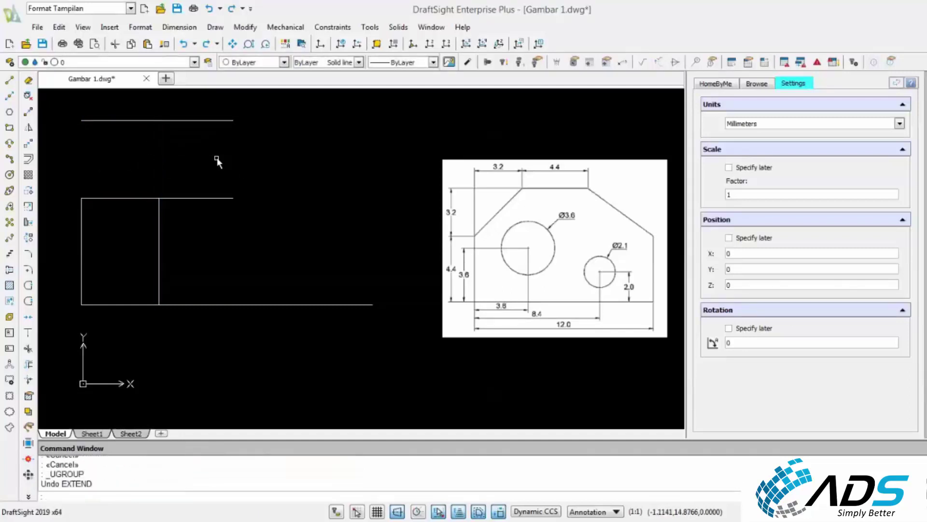
Stretch the upper endpoint of the inner vertical line straight up to meet the topmost horizontal line
click(165, 228)
click(149, 226)
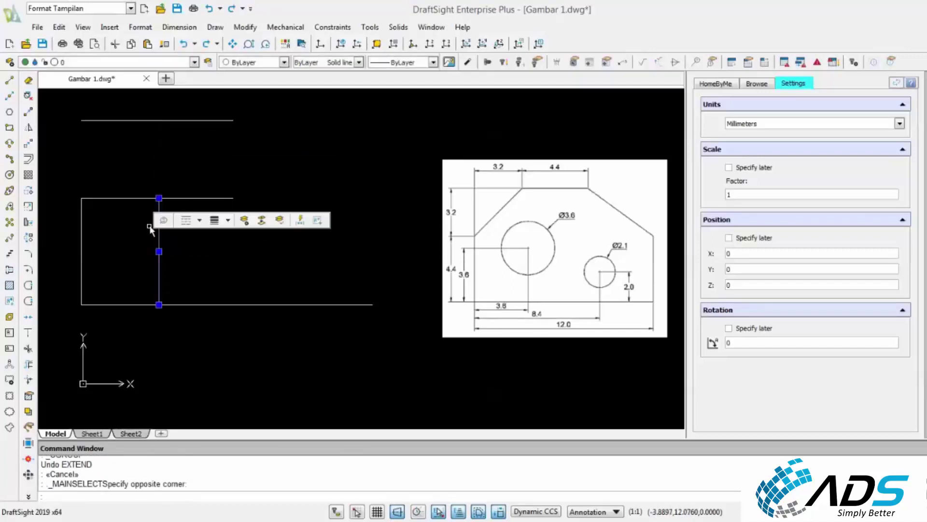
click(159, 198)
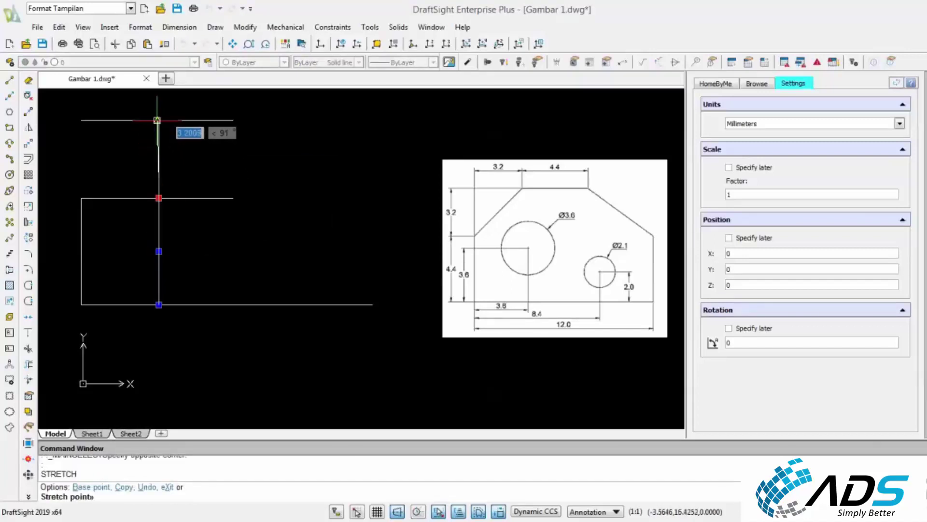
key(Escape)
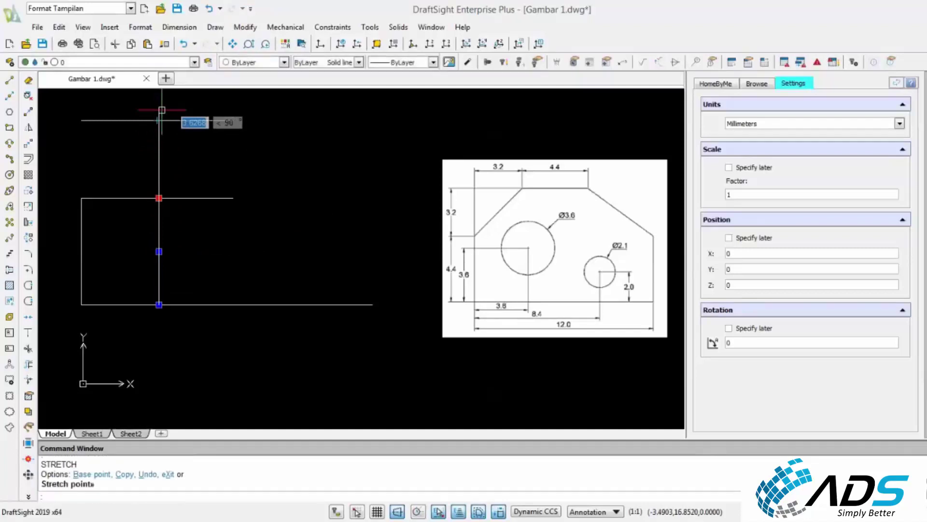
scroll(160, 118, up, 3)
click(160, 119)
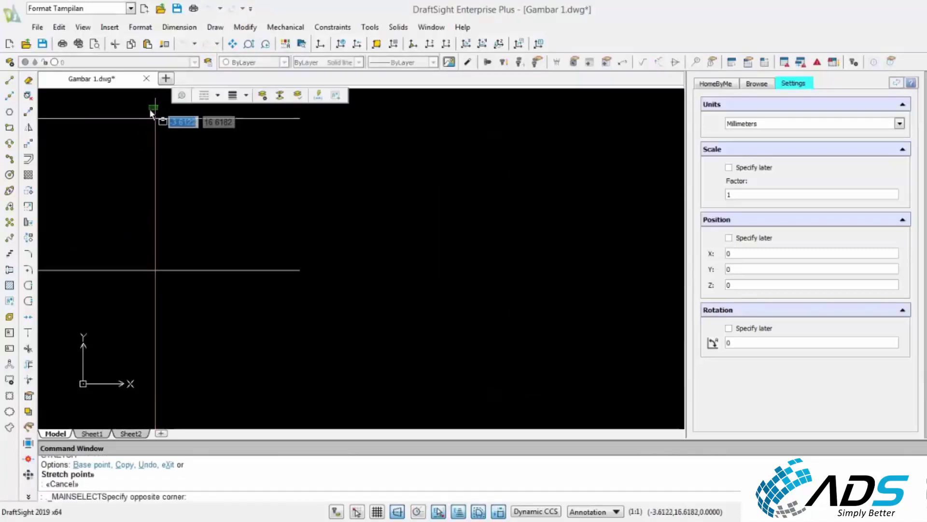
click(152, 107)
click(155, 98)
click(155, 119)
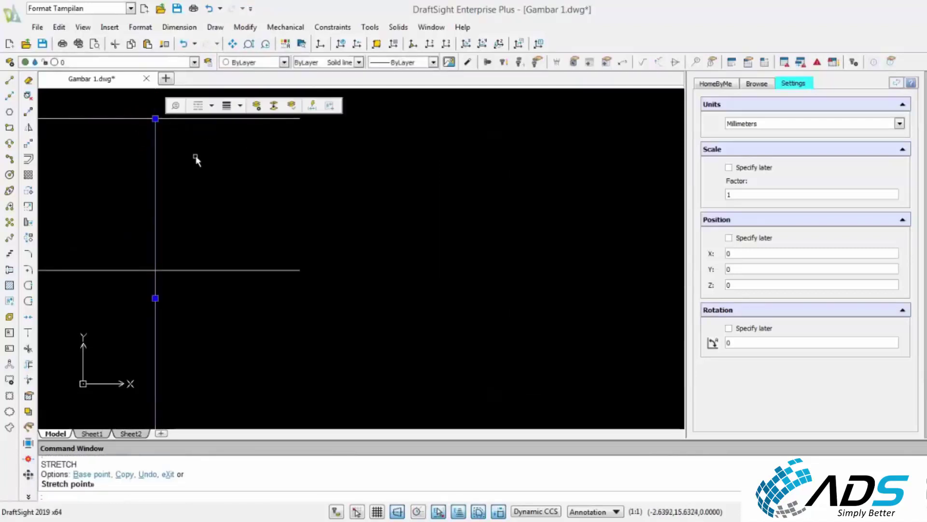
key(Escape)
scroll(195, 162, down, 4)
middle_drag(209, 178, 266, 196)
mouse_move(268, 161)
middle_down()
mouse_move(265, 182)
mouse_move(242, 184)
middle_up()
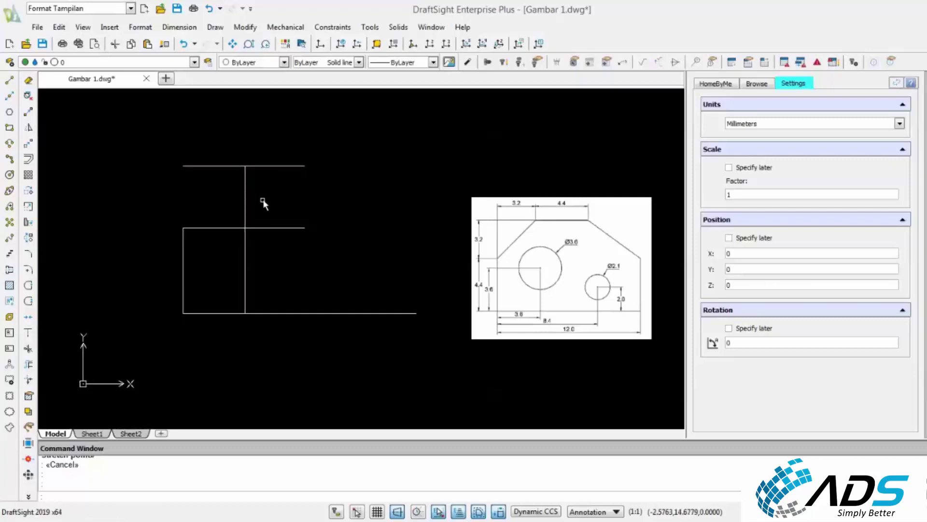
scroll(245, 182, up, 1)
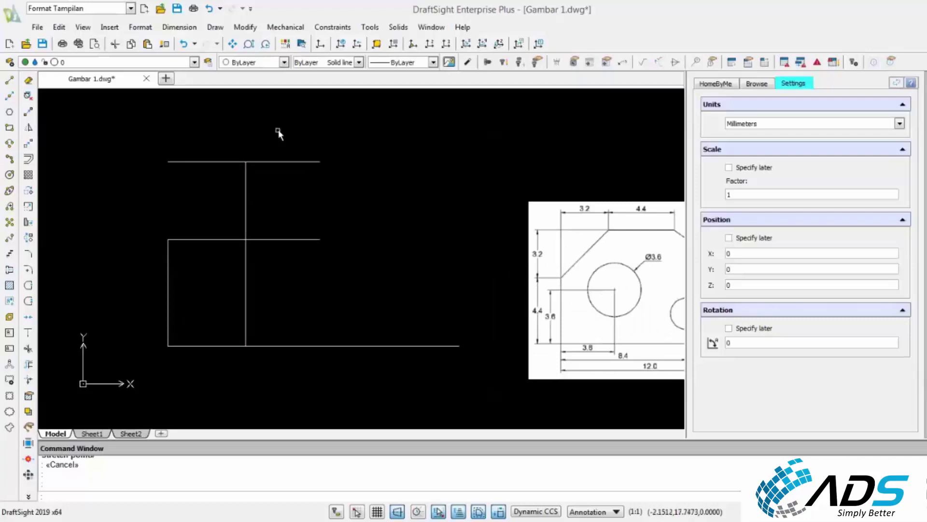
click(229, 152)
click(180, 173)
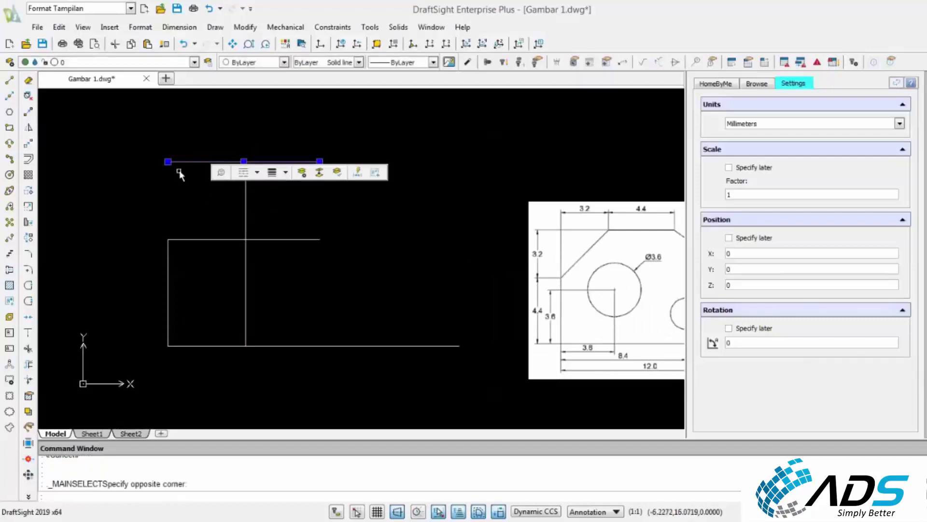
click(168, 162)
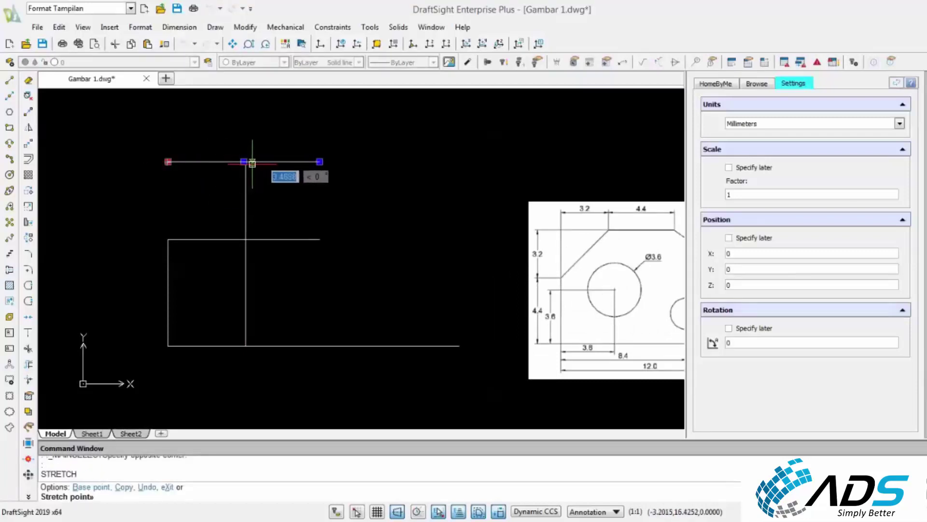
key(Escape)
key(Escape)
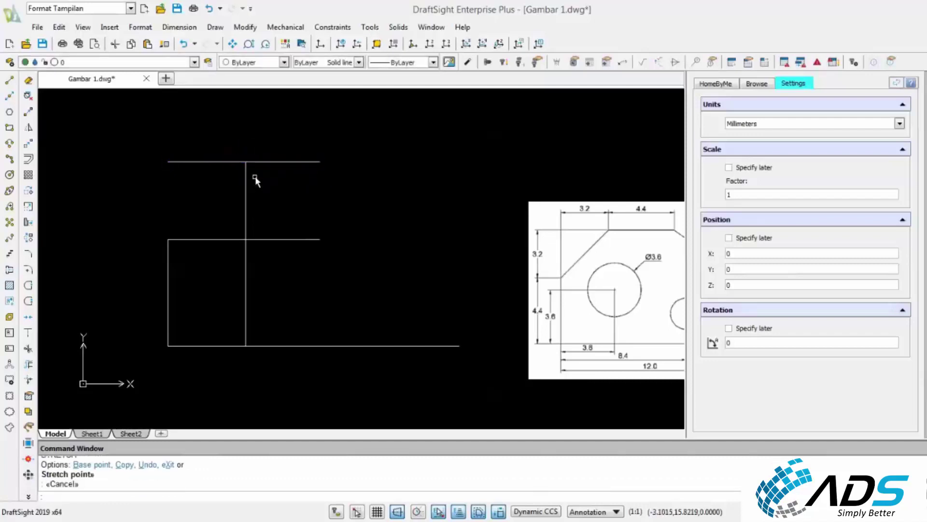
Trim off the part of the topmost horizontal line left of the inner vertical line, using both lines as cutting edges
click(29, 349)
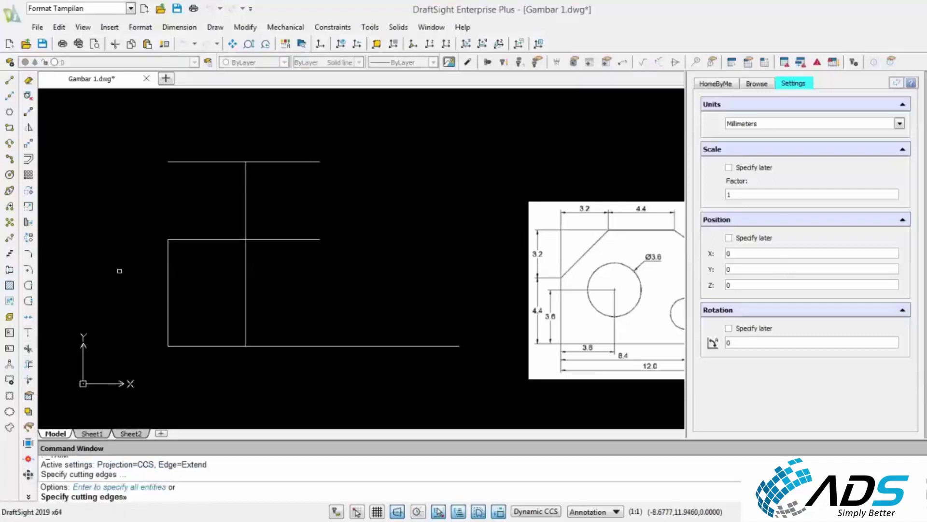
scroll(269, 145, up, 3)
drag(271, 145, 226, 180)
key(Return)
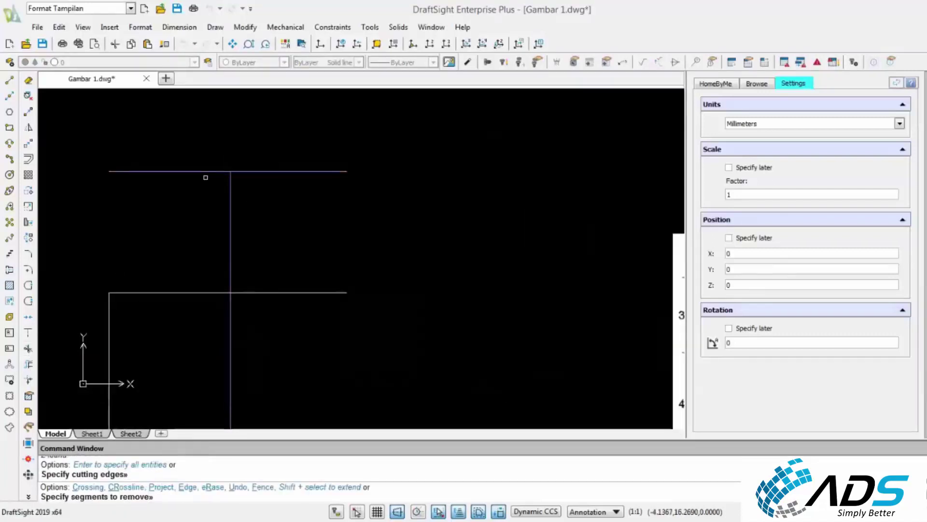
click(209, 170)
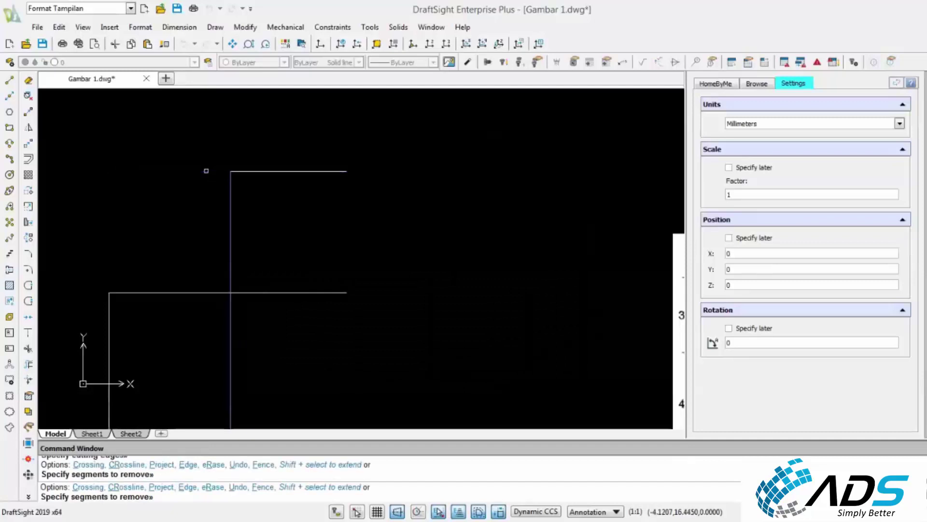
key(Escape)
scroll(210, 179, down, 2)
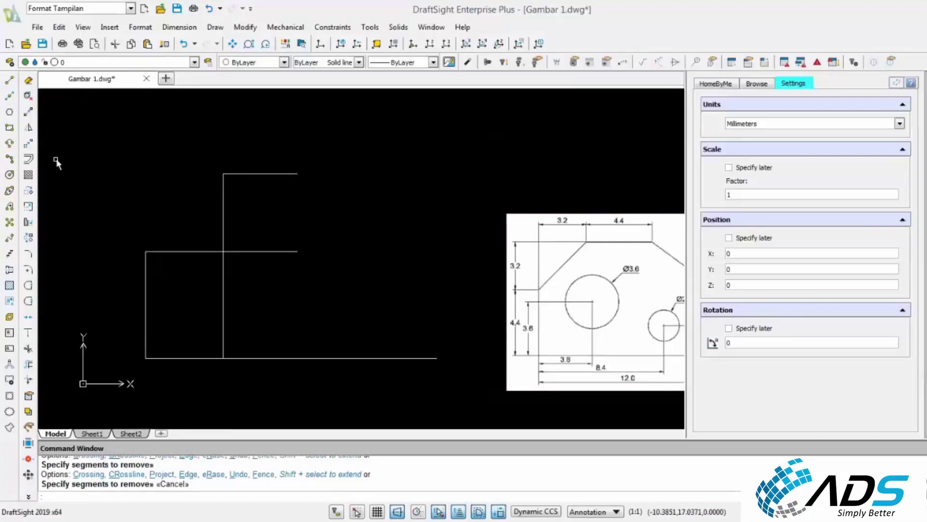
Draw a slanted line from the top of the outer vertical edge to the left end of the topmost horizontal line
click(9, 81)
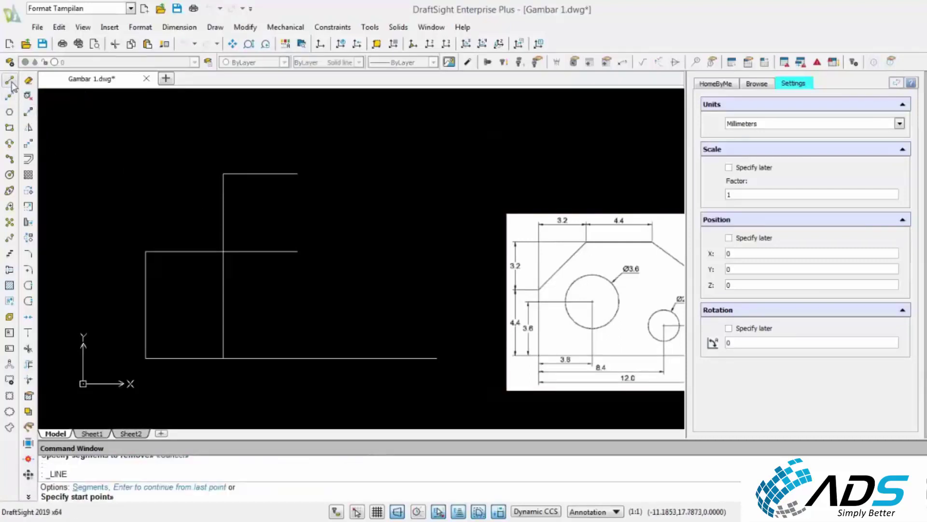
click(146, 250)
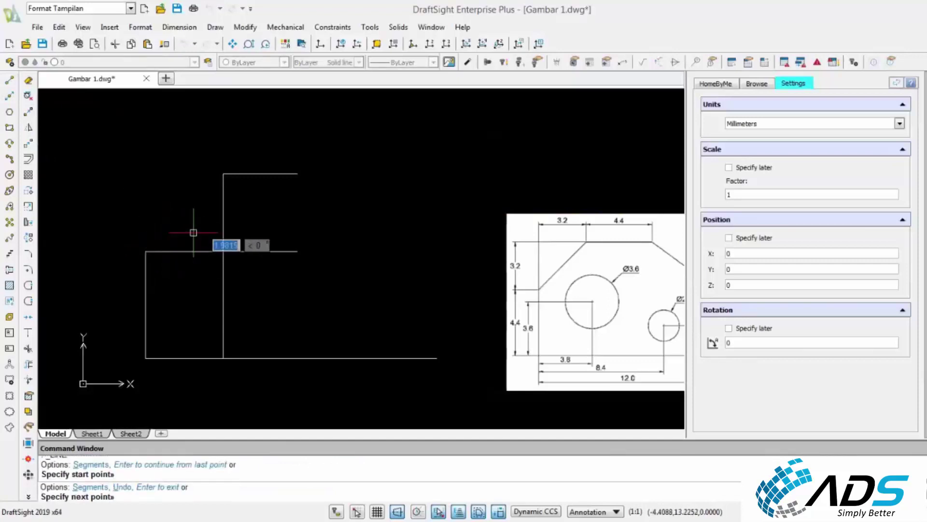
click(223, 173)
key(Escape)
Delete the inner vertical construction line and the middle horizontal construction line together
middle_drag(269, 274, 227, 263)
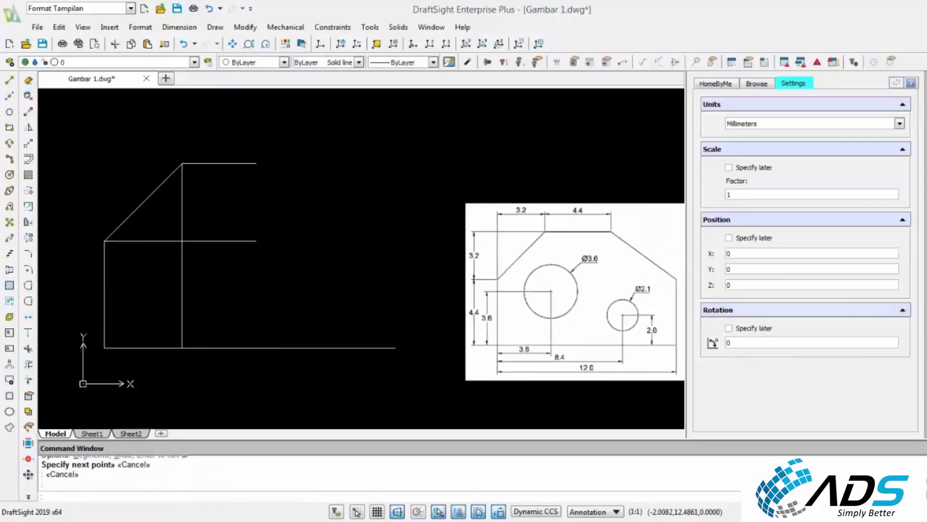
click(208, 222)
click(179, 255)
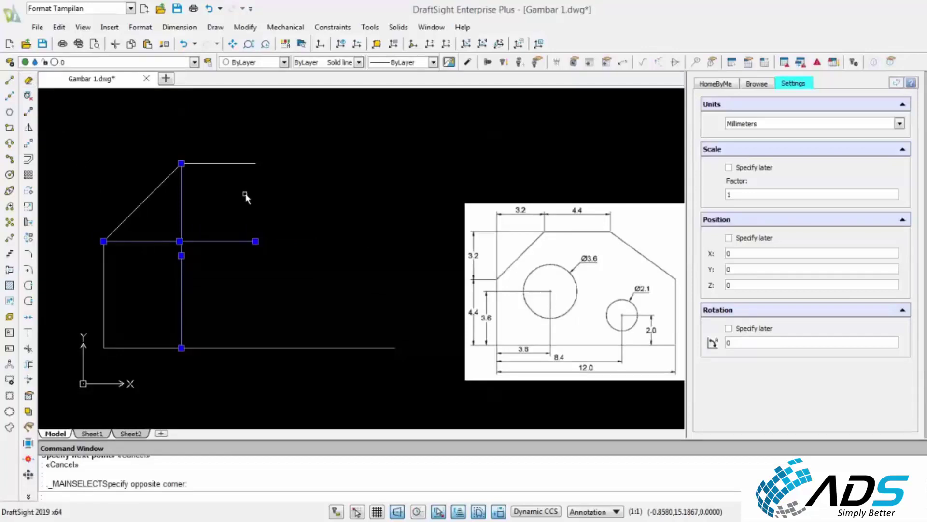
key(Delete)
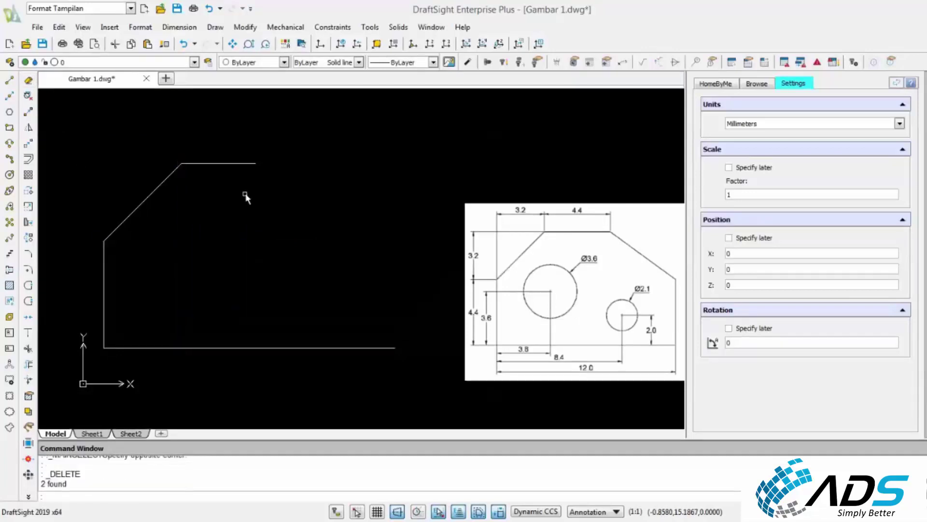
scroll(245, 199, down, 1)
middle_drag(245, 227, 230, 226)
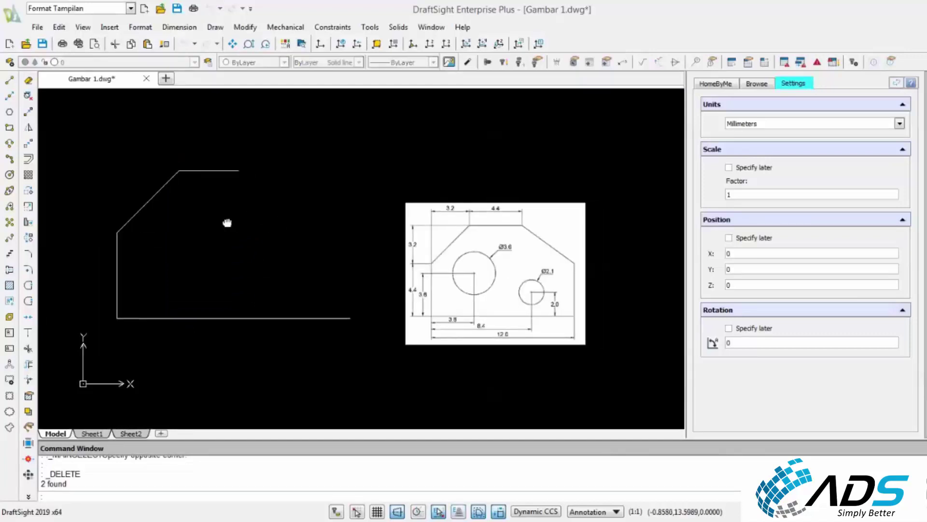
scroll(226, 198, up, 1)
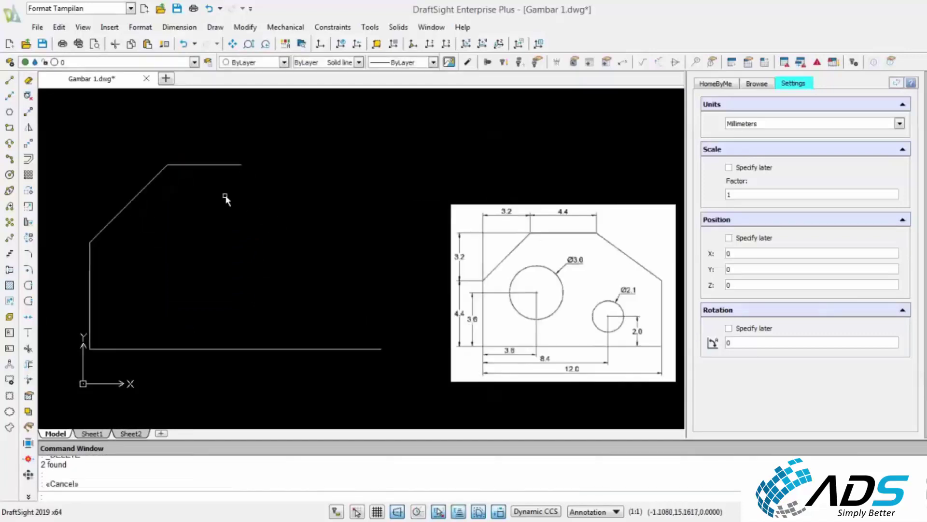
click(244, 147)
click(227, 173)
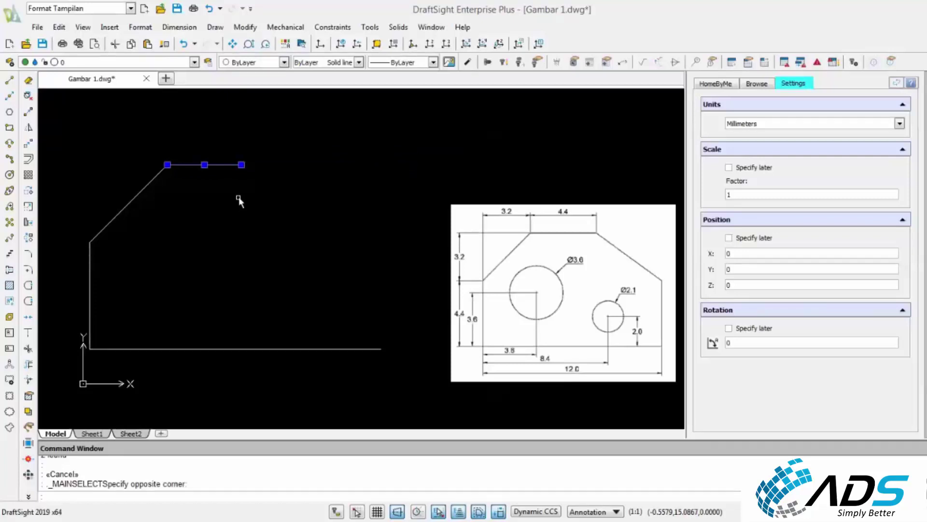
key(Escape)
key(Escape)
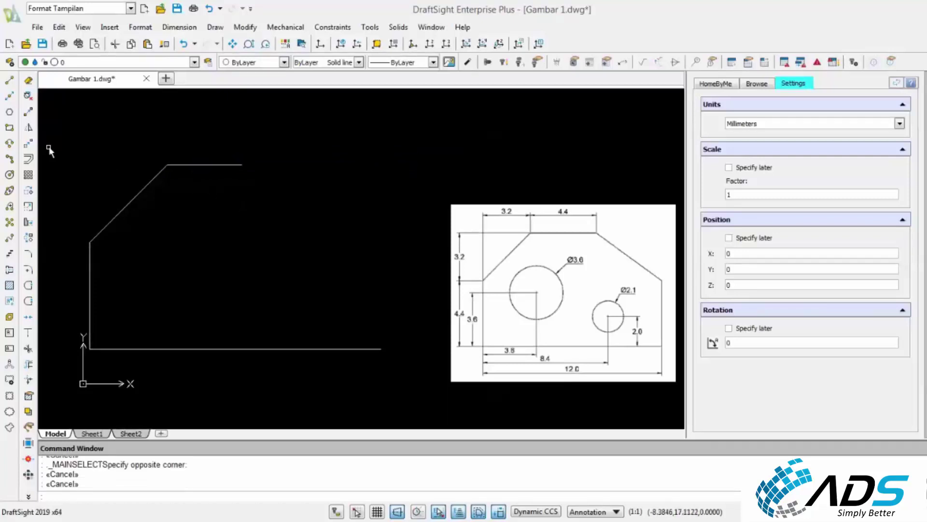
Draw a short vertical construction line straight up from the left end of the topmost horizontal line
click(15, 86)
click(167, 164)
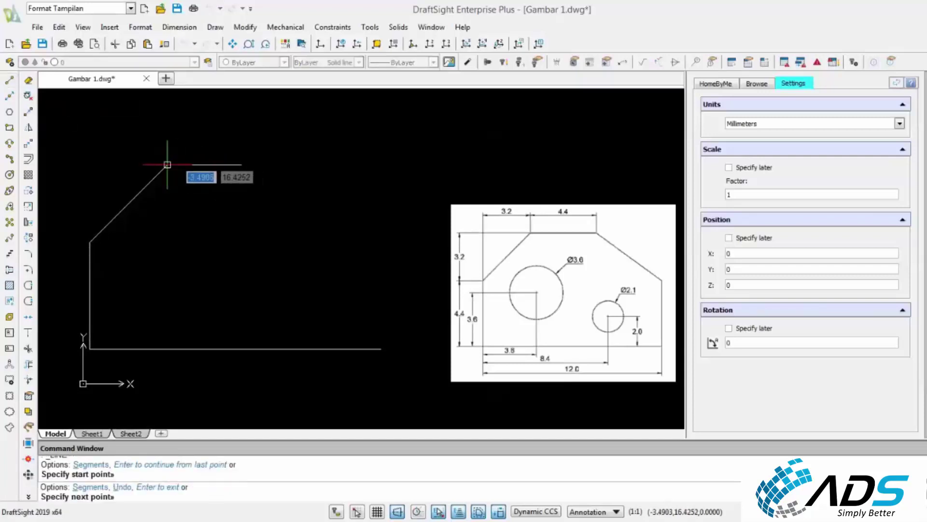
click(169, 125)
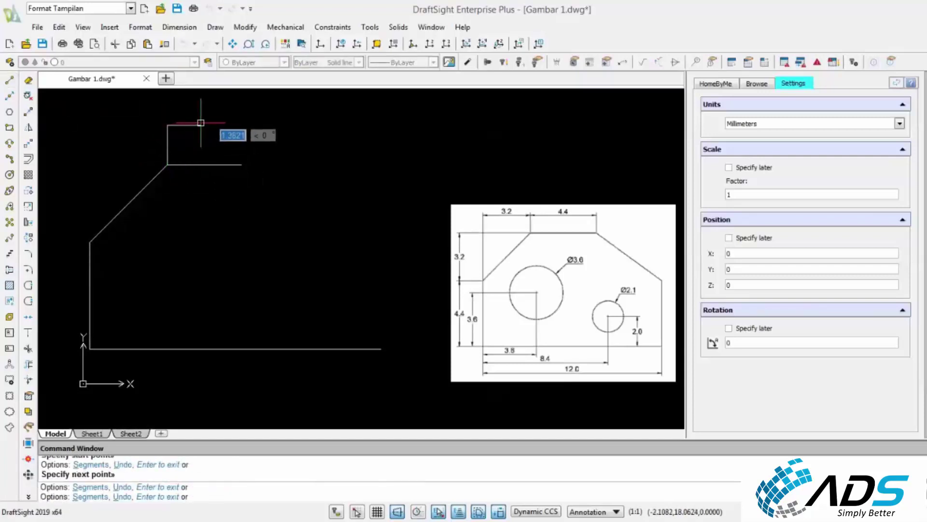
key(Escape)
Offset the short vertical construction line 4.4 mm to the right
click(28, 158)
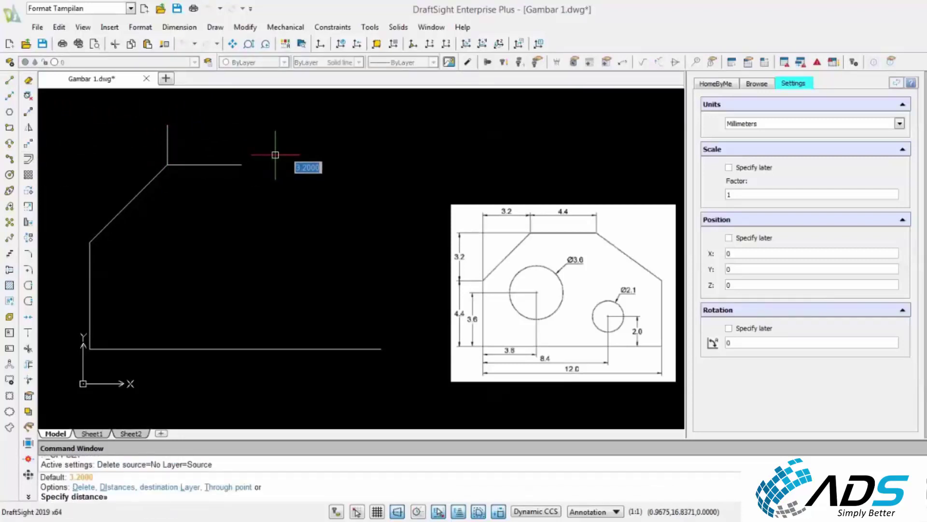
text(4.4)
key(Return)
click(167, 141)
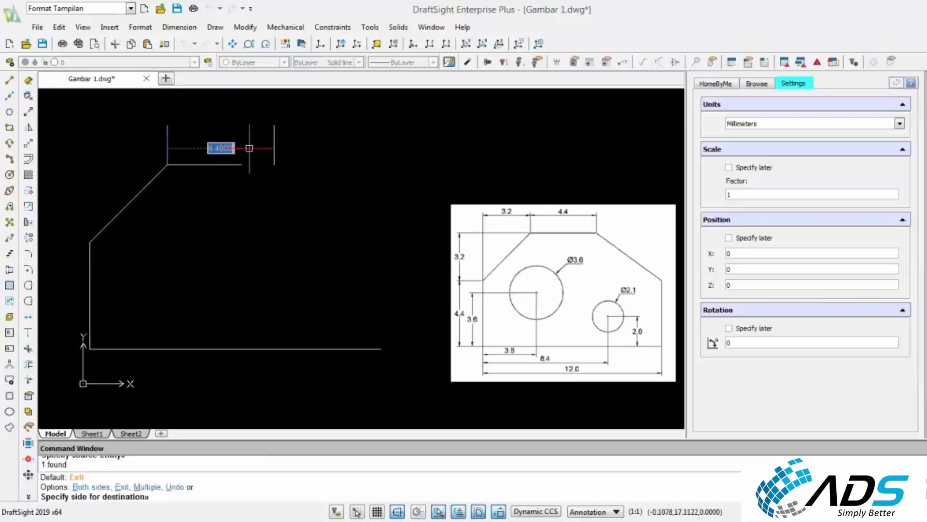
click(249, 149)
key(Escape)
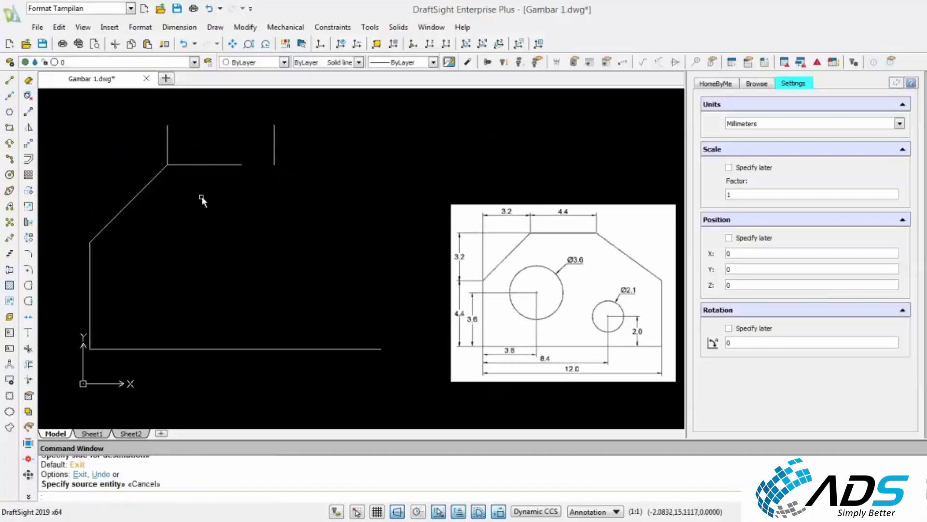
click(220, 162)
click(242, 172)
scroll(218, 192, up, 3)
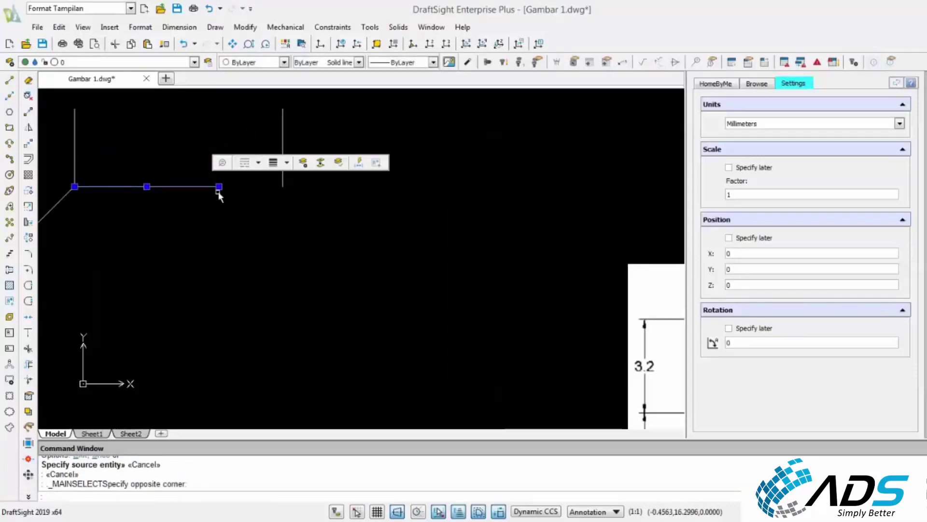
click(219, 187)
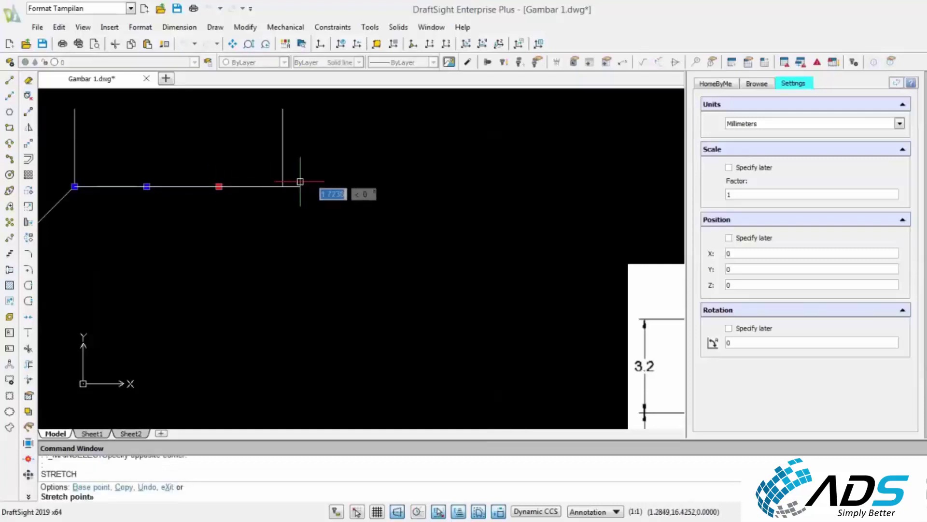
key(Escape)
key(Escape)
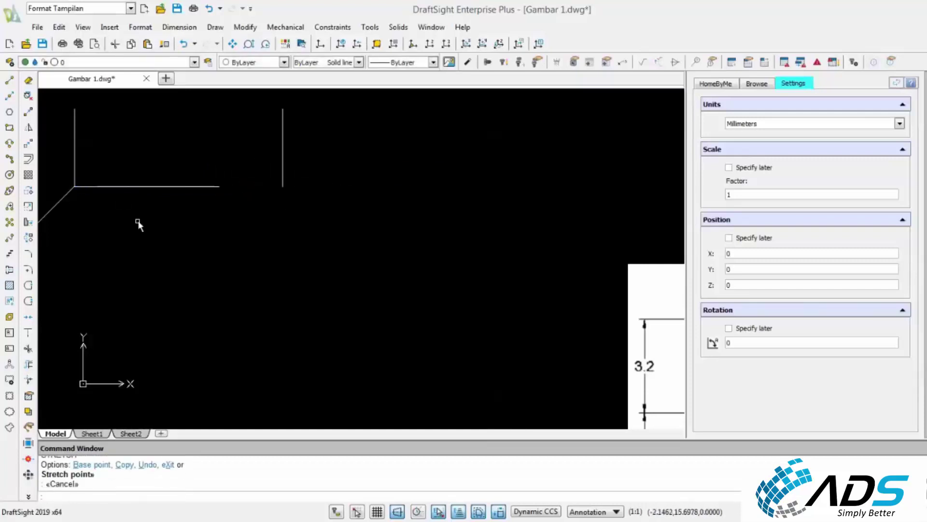
Stretch the lower endpoint of the offset vertical line straight down past the level of the topmost horizontal line
scroll(173, 225, down, 1)
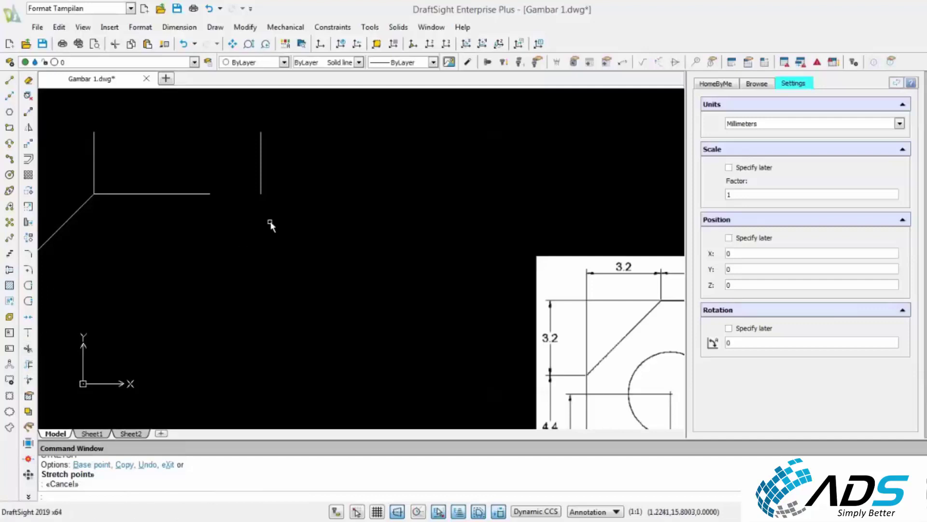
click(261, 140)
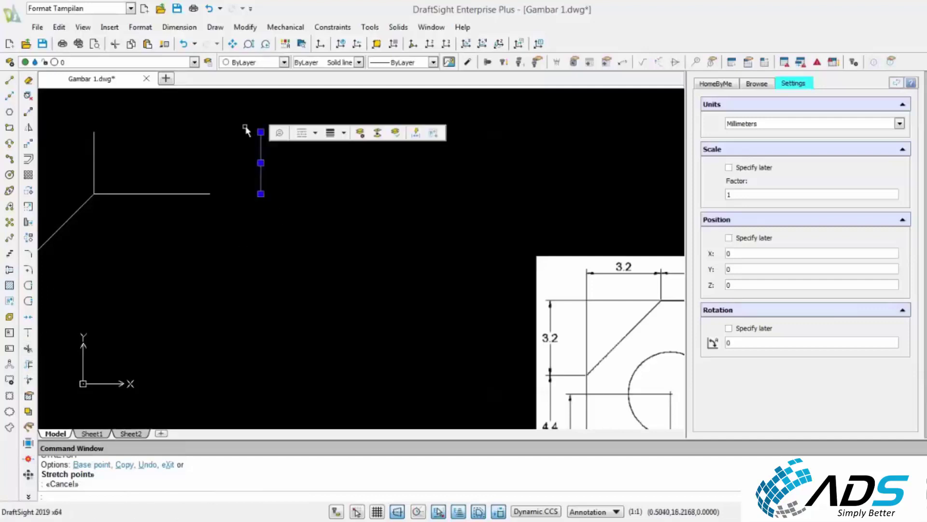
click(261, 193)
key(Escape)
click(212, 180)
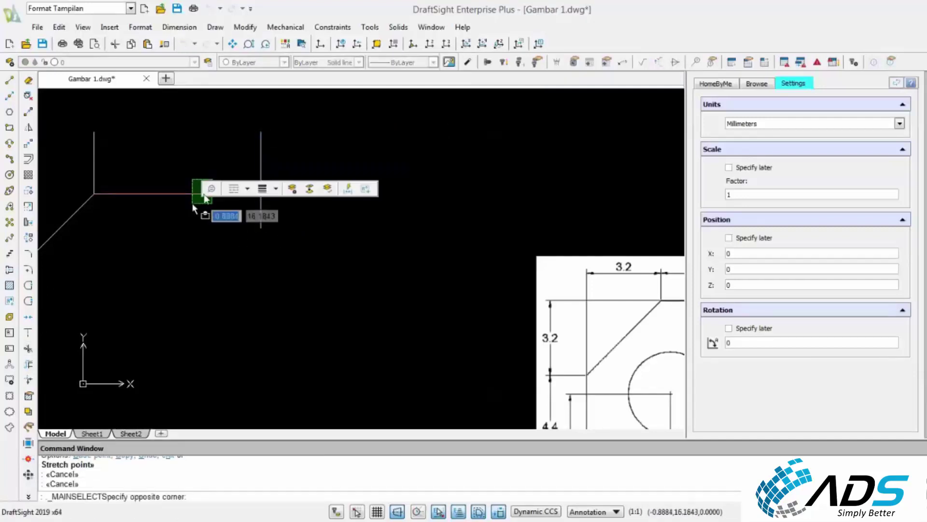
click(193, 207)
scroll(214, 202, up, 2)
scroll(232, 165, up, 2)
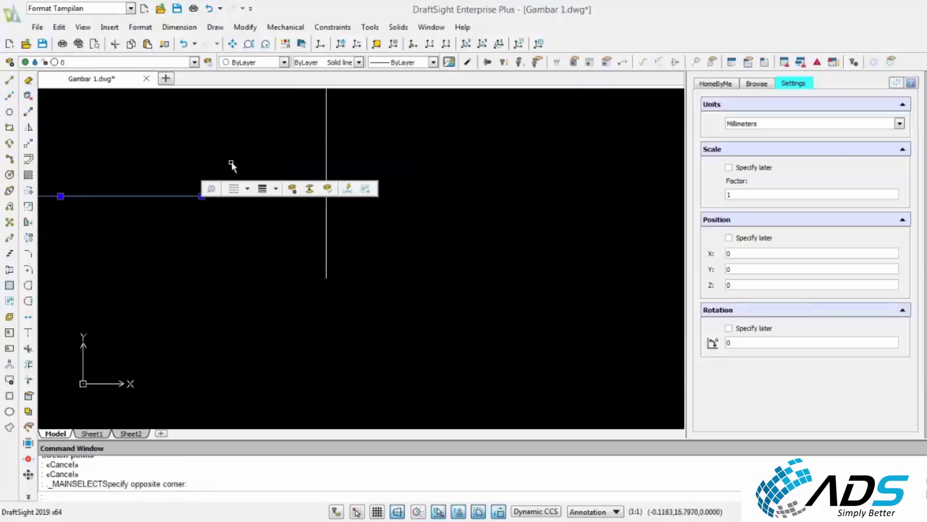
click(201, 196)
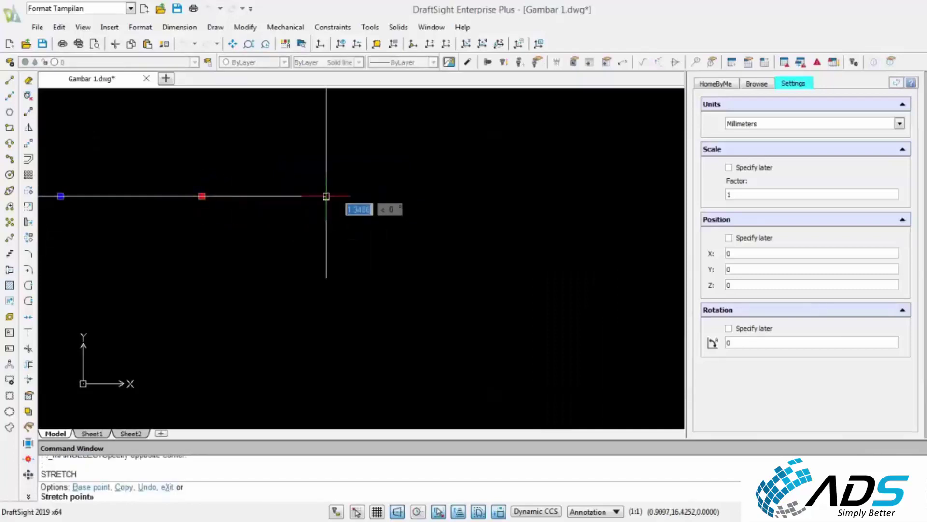
key(Escape)
Extend the topmost horizontal line to the right, using the offset vertical line as the boundary edge
click(28, 316)
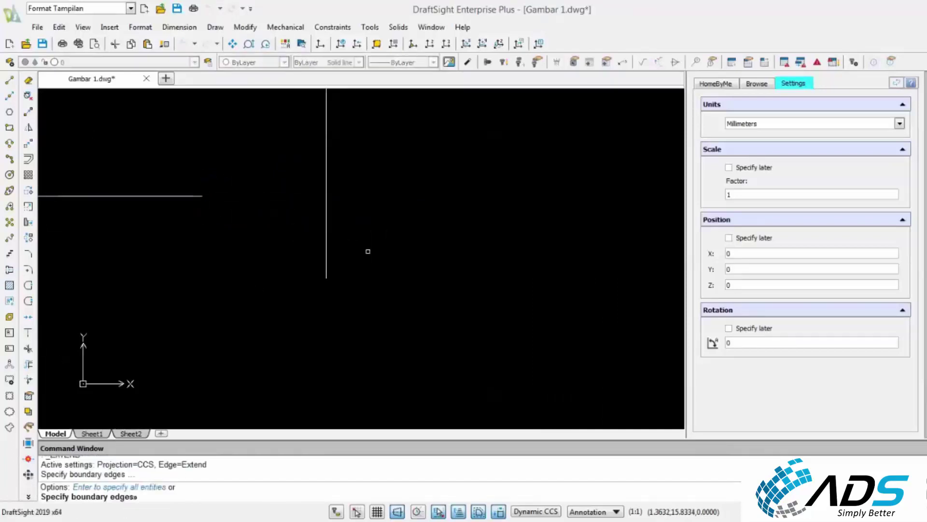
click(371, 232)
click(265, 201)
key(Return)
click(234, 176)
click(183, 211)
key(Escape)
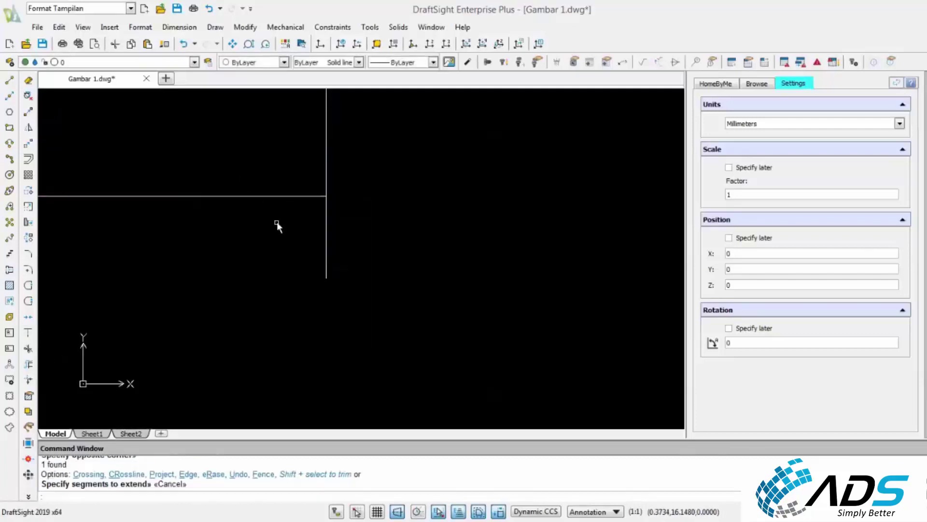
Delete the offset vertical line and the topmost horizontal line
scroll(276, 222, down, 4)
click(331, 165)
click(272, 194)
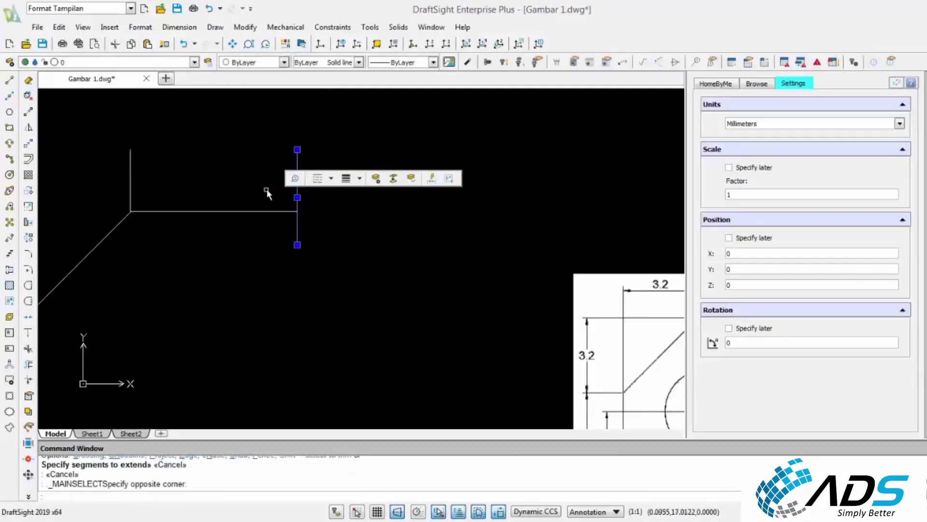
key(Delete)
click(259, 176)
click(216, 229)
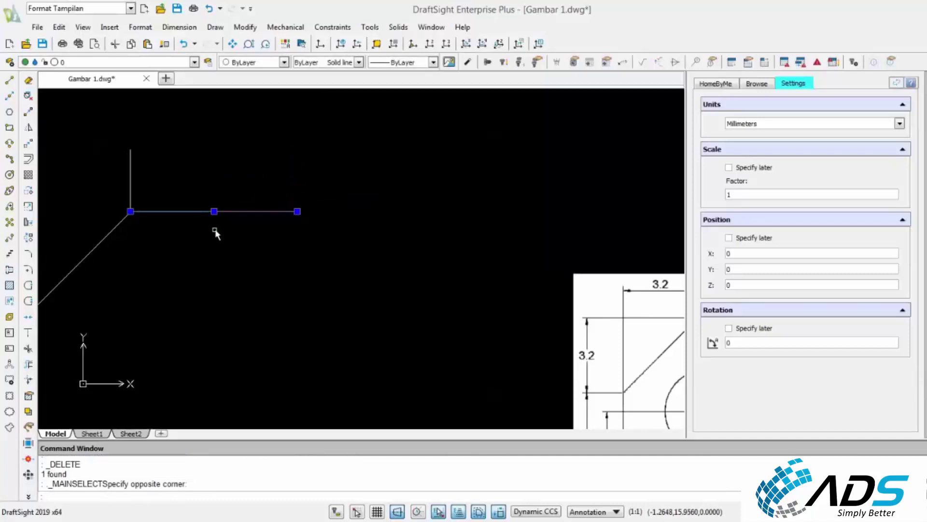
key(Delete)
Draw a 4.4 mm horizontal line to the right from the upper end of the slanted line
click(9, 79)
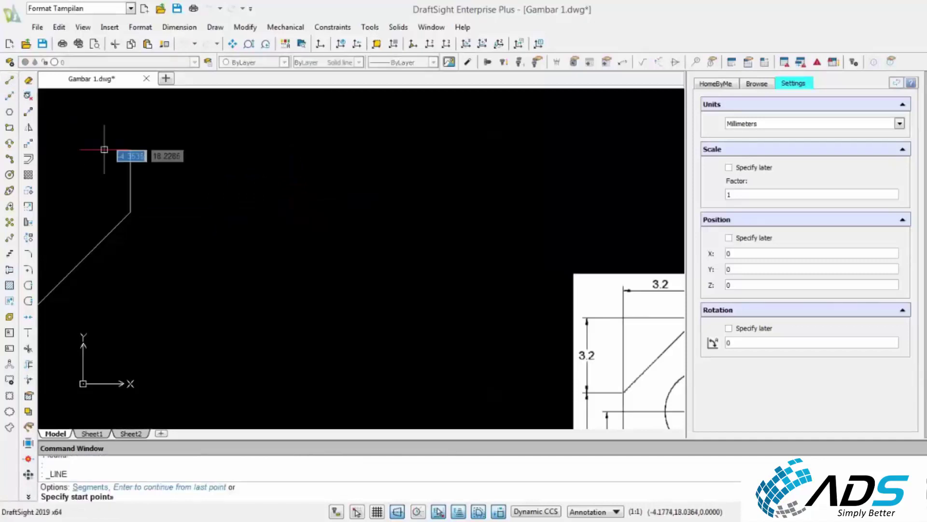
click(131, 210)
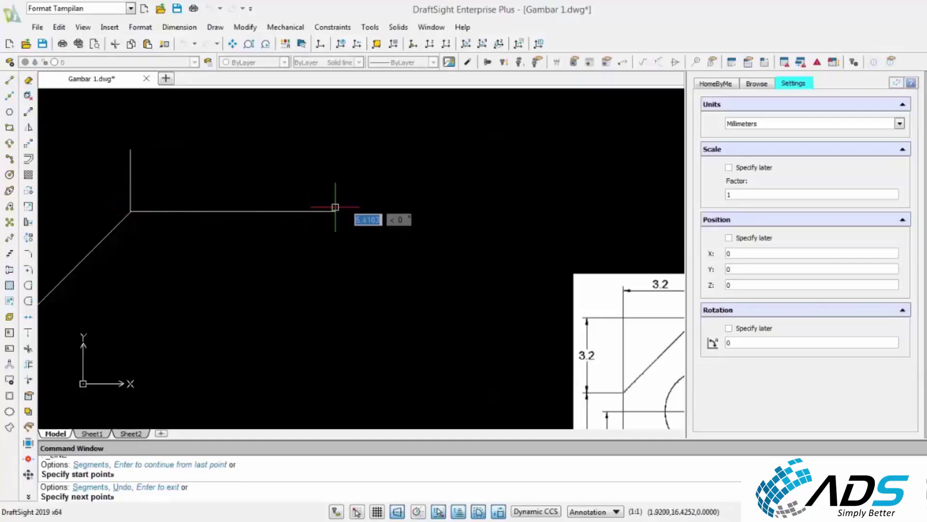
scroll(336, 207, down, 2)
text(4.4)
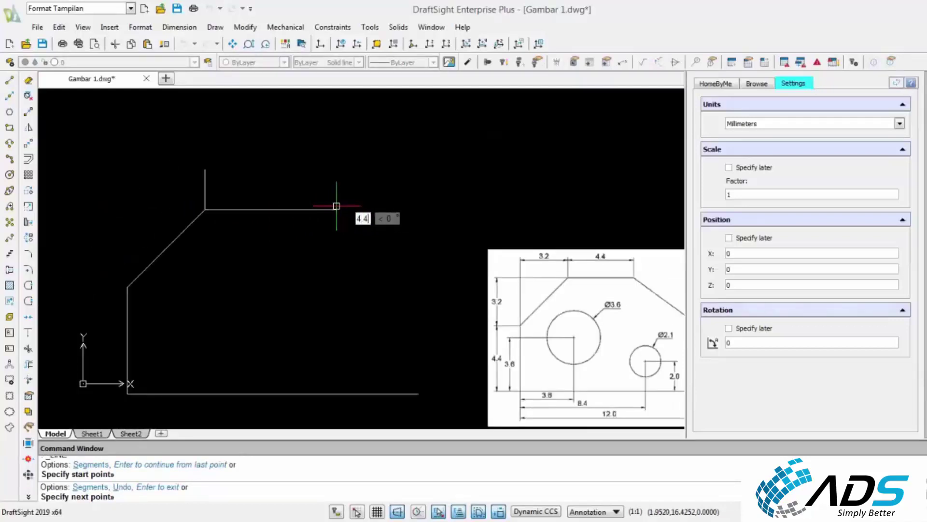
key(Return)
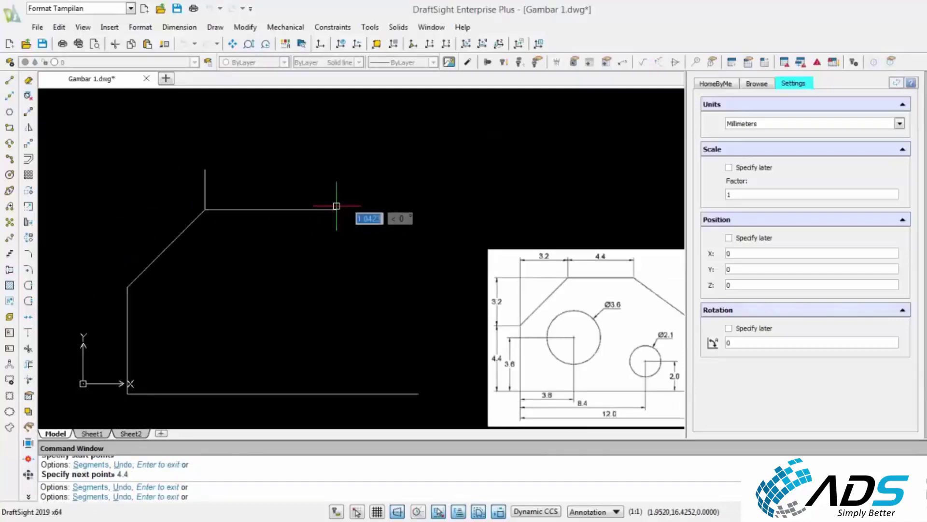
key(Escape)
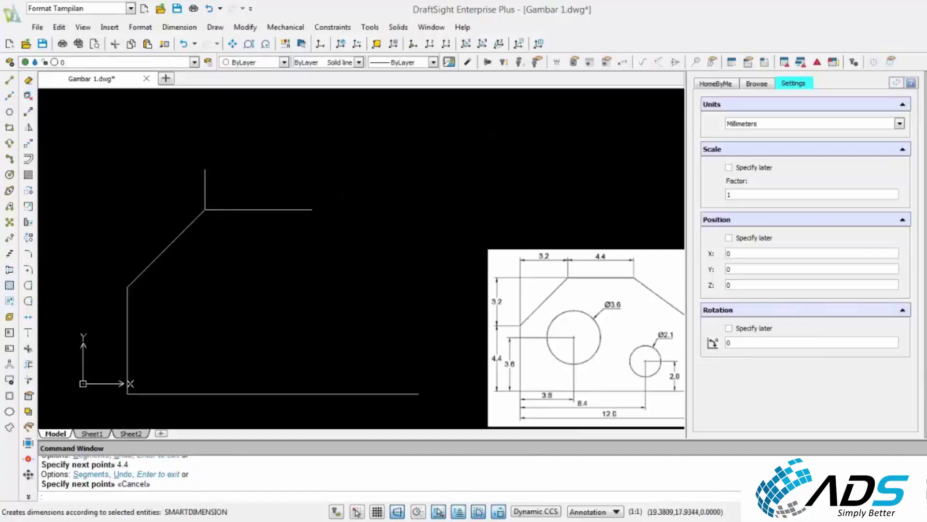
Check the length of the top horizontal line with a Smart Dimension preview, without placing the dimension
click(320, 43)
click(271, 209)
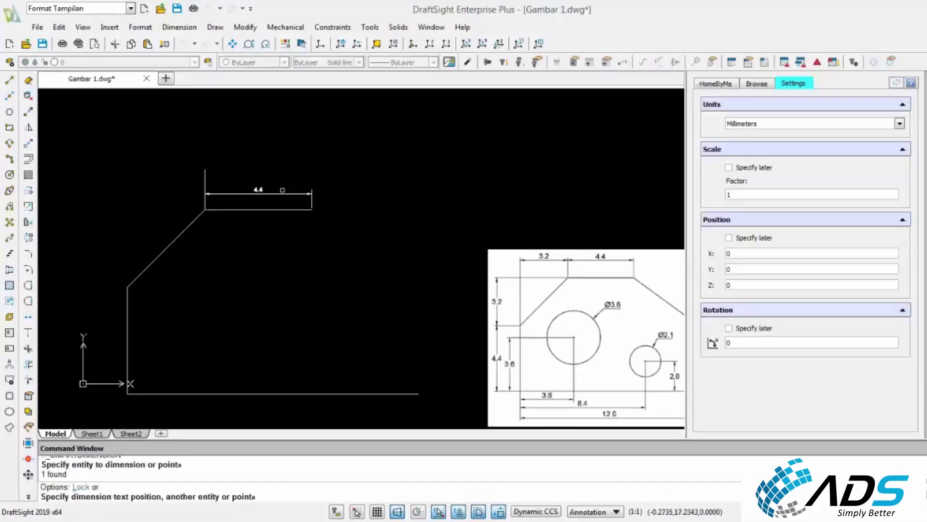
scroll(283, 188, up, 3)
scroll(284, 185, down, 1)
key(Escape)
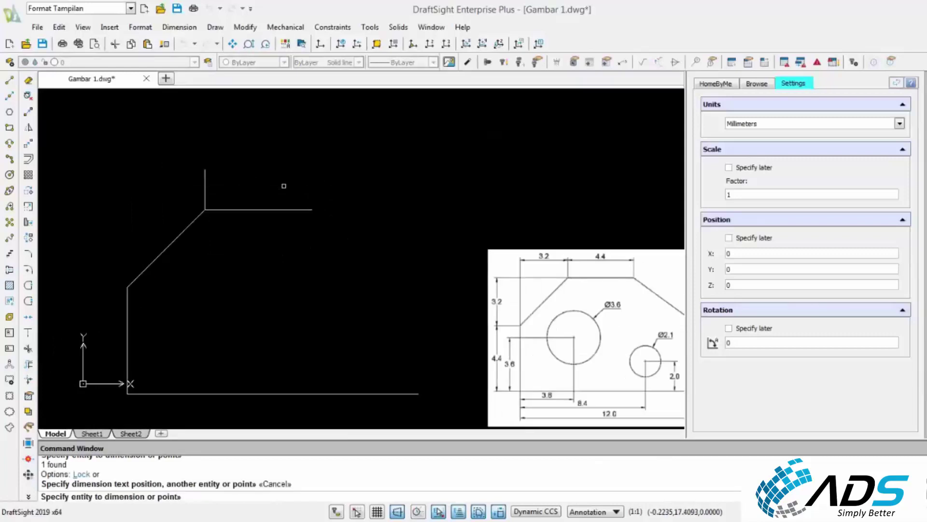
key(Escape)
Delete the short vertical construction line above the left end of the top horizontal line
click(259, 166)
click(202, 175)
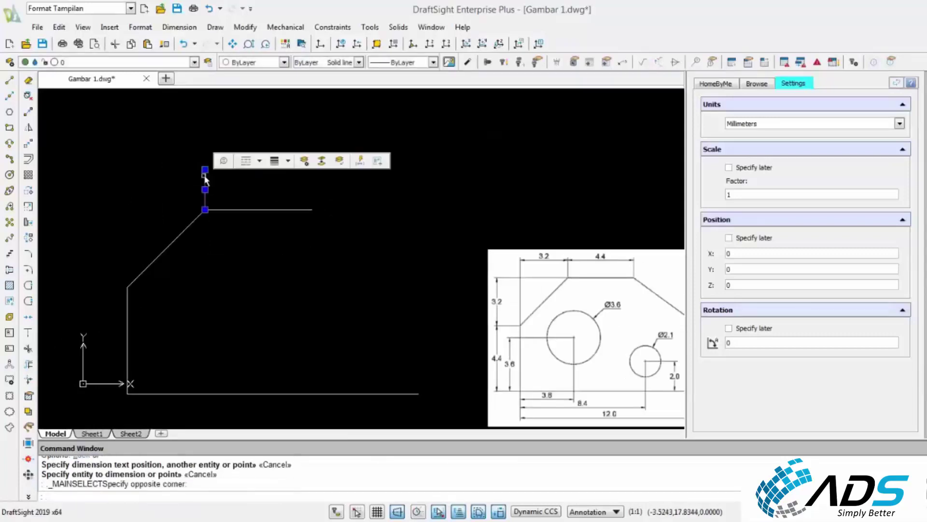
key(Delete)
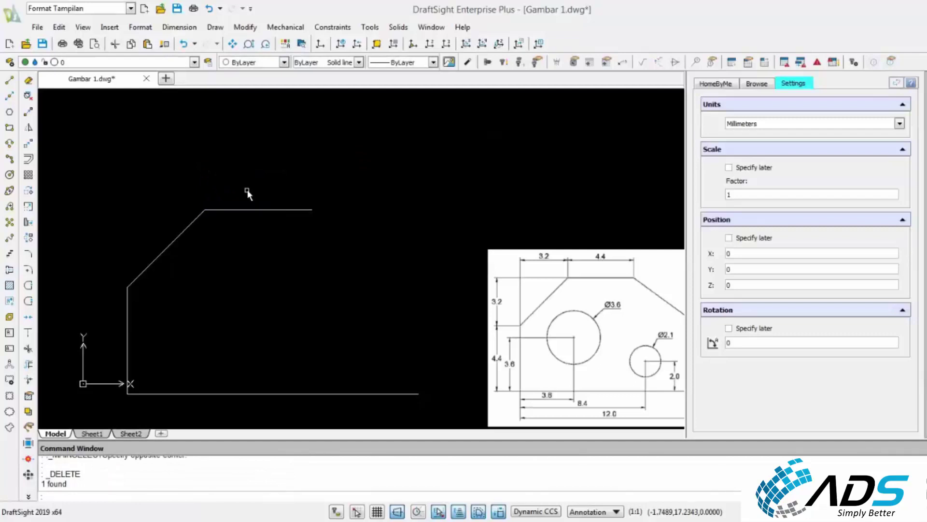
Draw a 4.4 mm vertical line upward from the right end of the base line
scroll(250, 187, up, 2)
scroll(254, 186, down, 3)
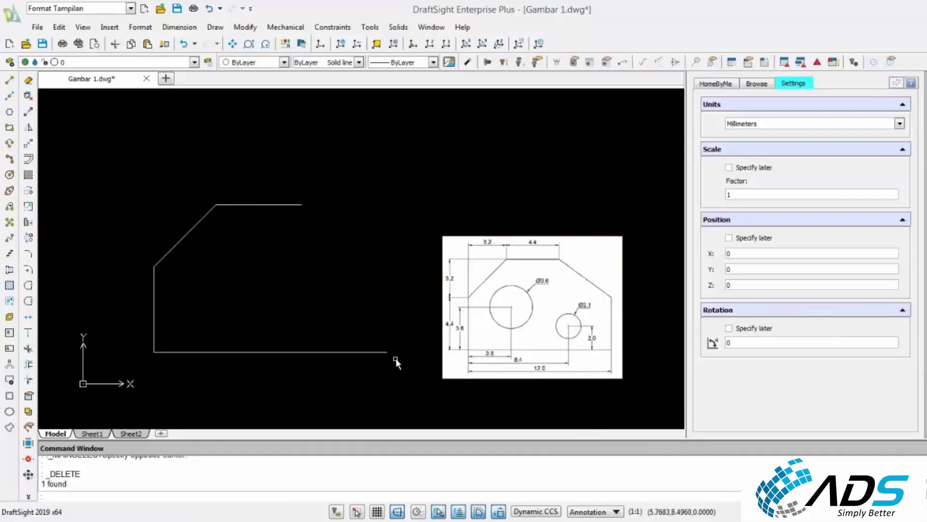
scroll(385, 236, up, 1)
scroll(385, 237, down, 1)
middle_drag(344, 231, 327, 232)
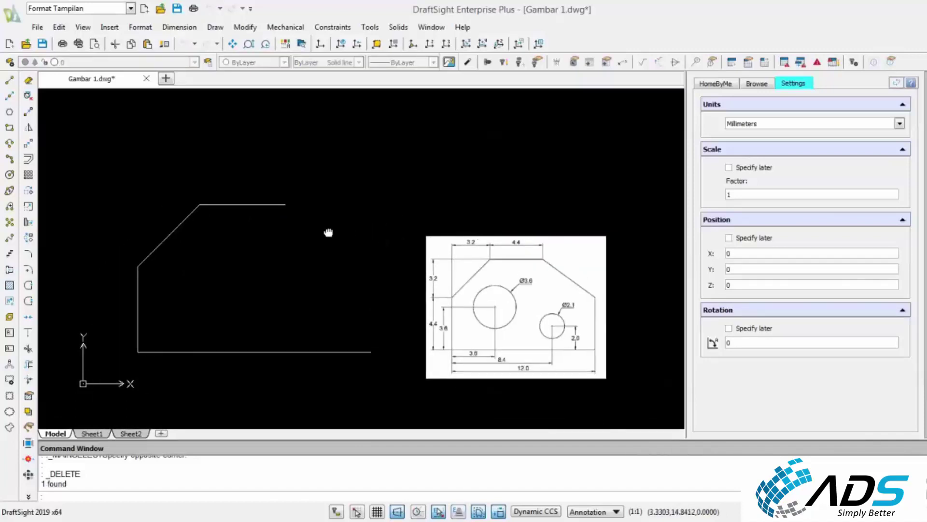
click(10, 81)
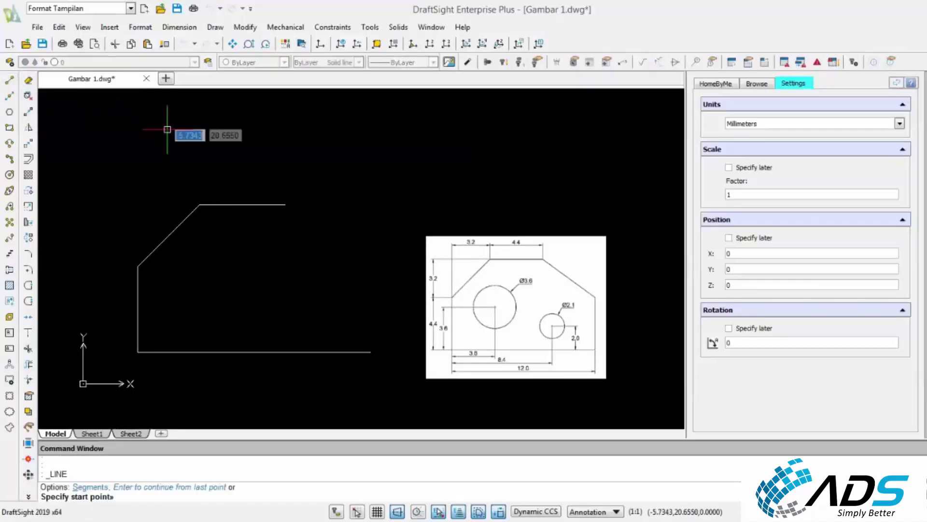
click(370, 352)
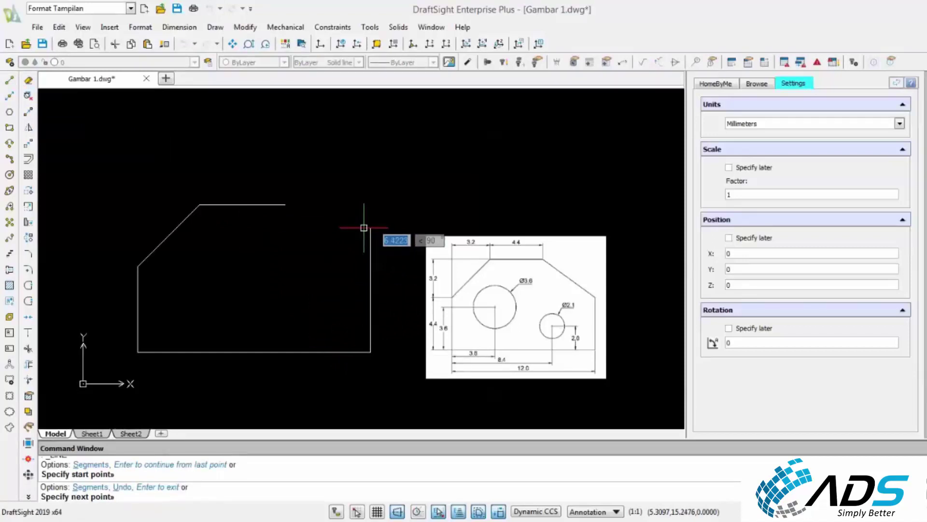
text(4.4)
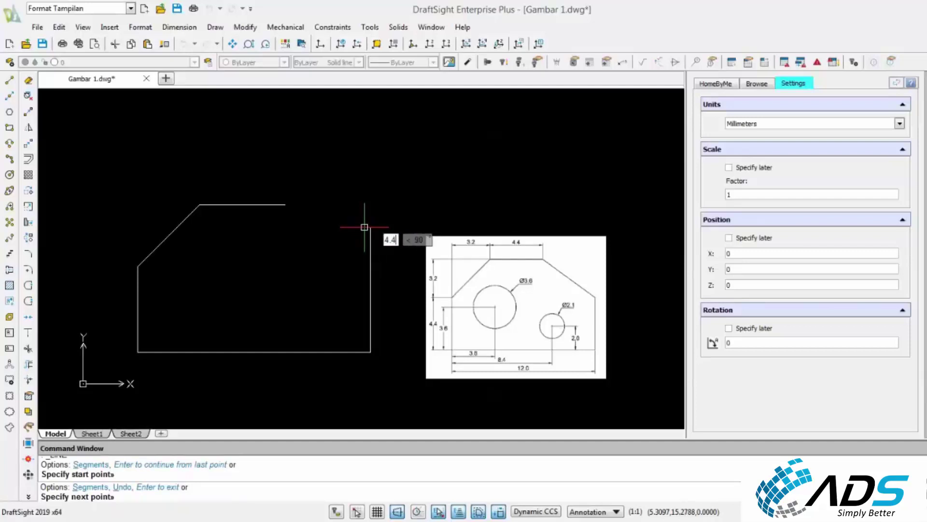
key(Return)
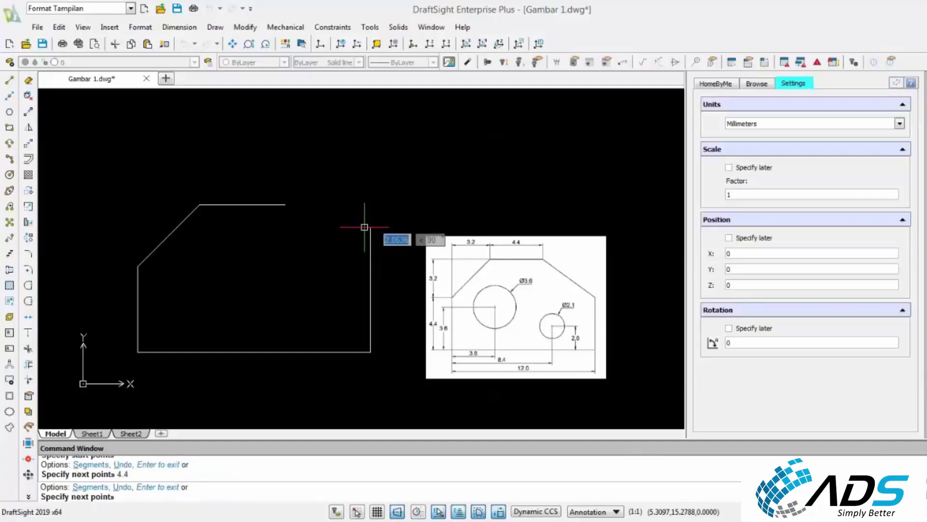
Close the profile with a slanted line from the right vertical line's upper end to the top horizontal line's right end
click(285, 205)
key(Escape)
scroll(304, 227, up, 1)
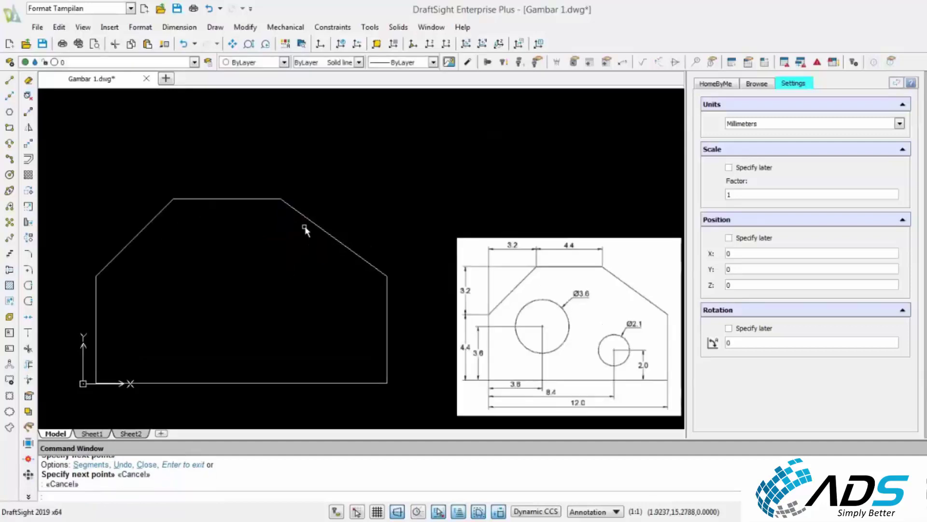
scroll(304, 227, down, 1)
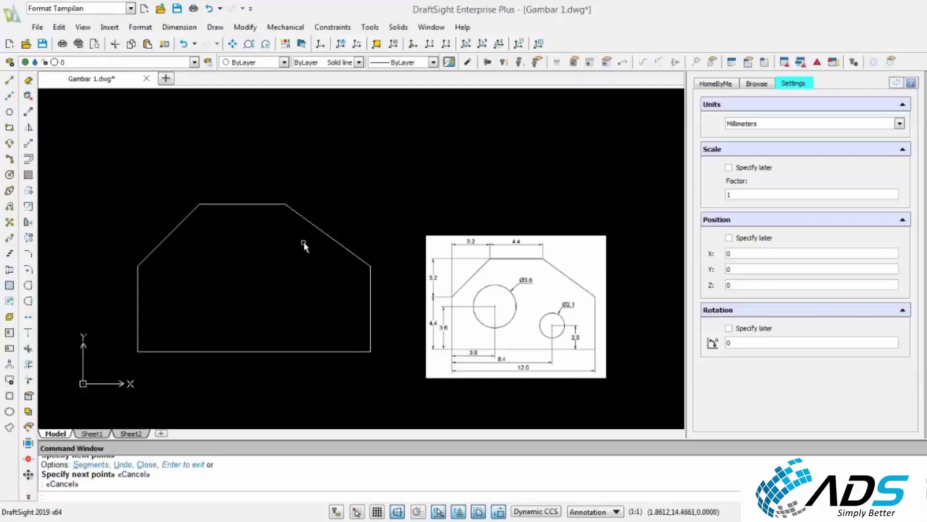
middle_drag(288, 280, 273, 268)
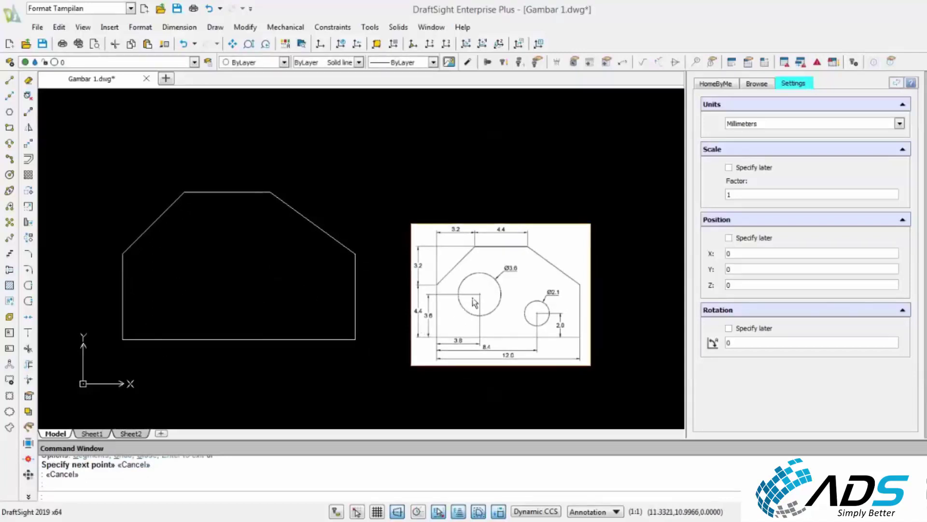
scroll(479, 299, up, 1)
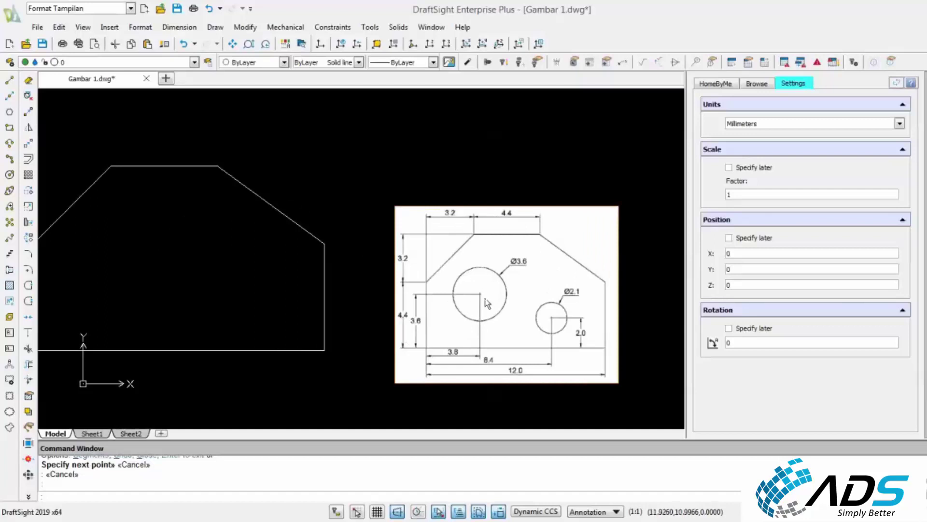
scroll(479, 295, down, 1)
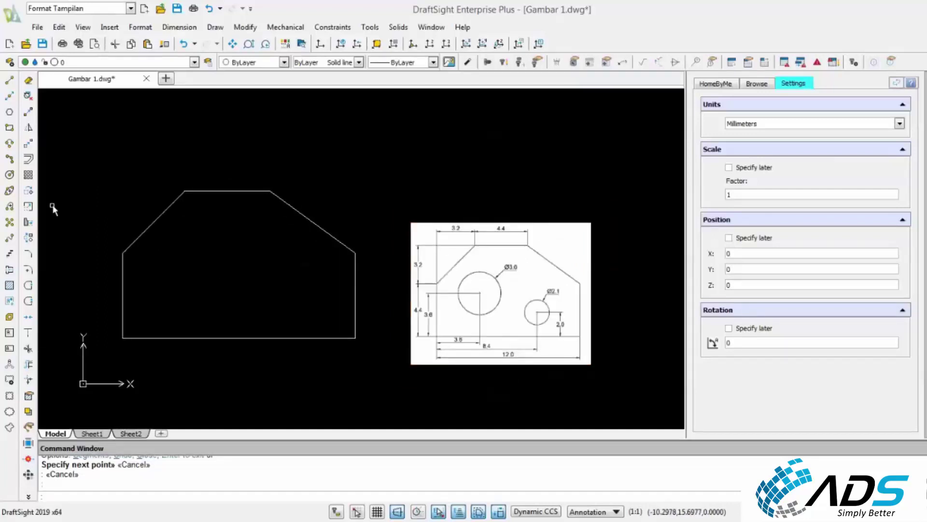
click(27, 158)
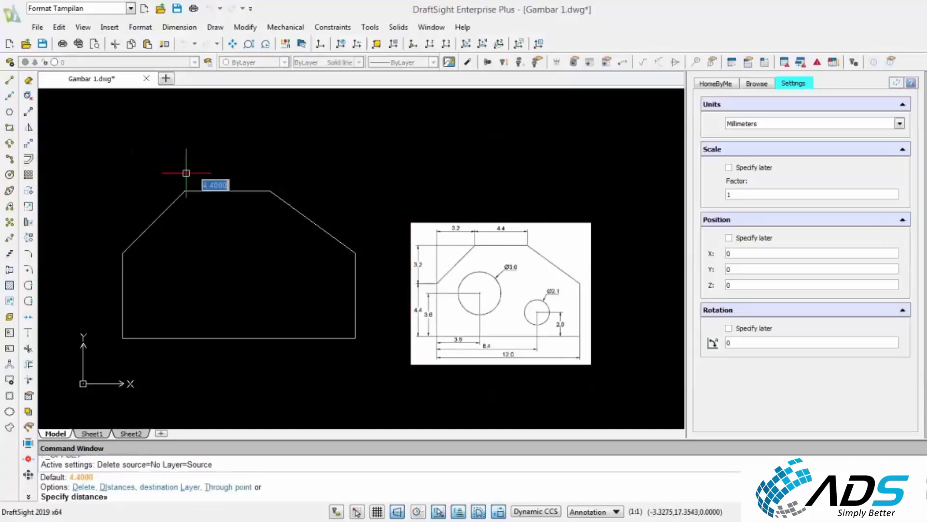
scroll(189, 172, up, 1)
scroll(188, 173, down, 1)
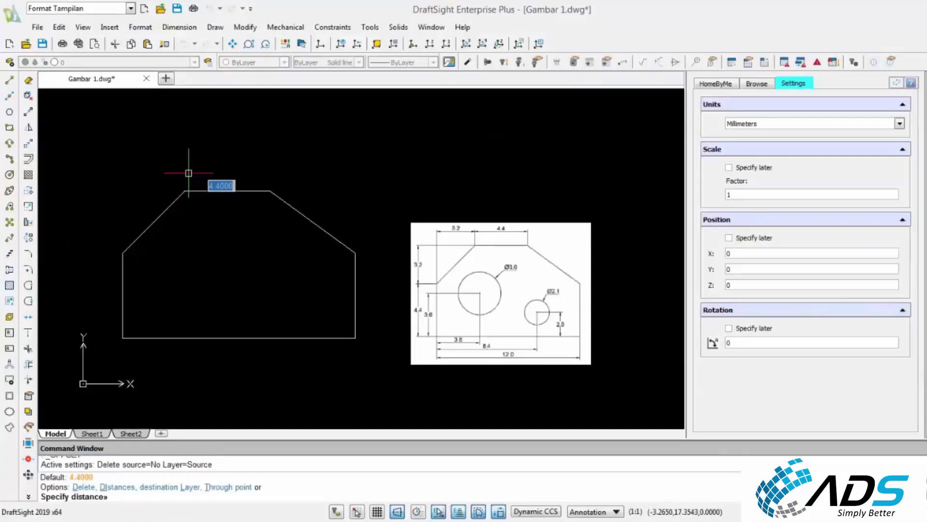
key(Escape)
Assign all the profile lines to the Benda layer and make Benda the active layer
click(372, 356)
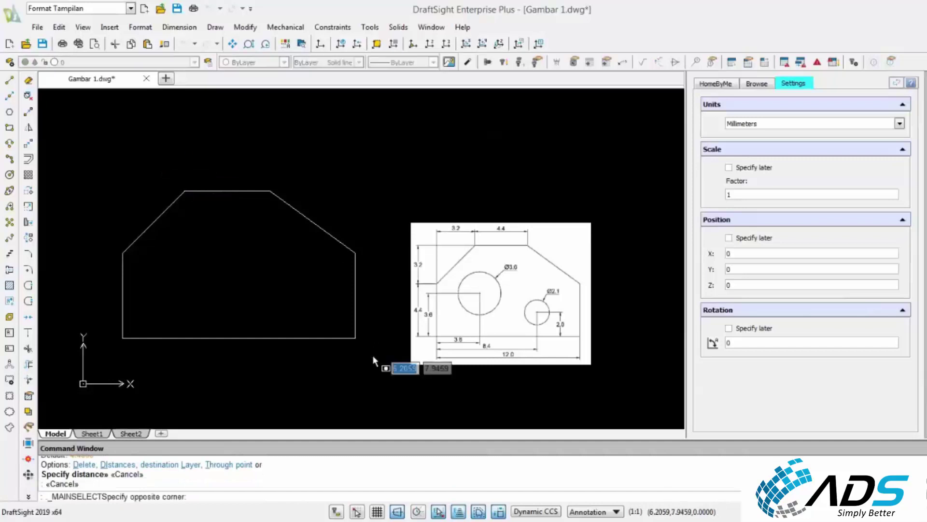
click(113, 180)
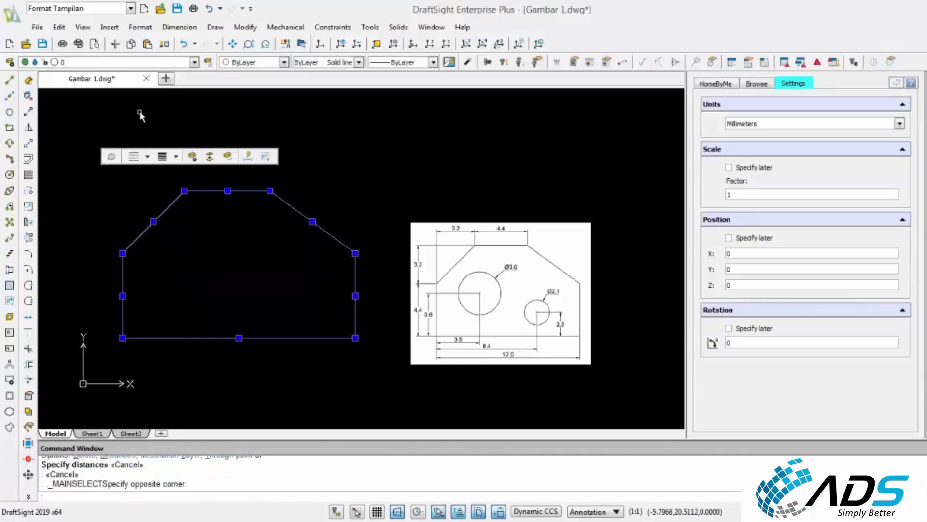
click(194, 62)
click(166, 93)
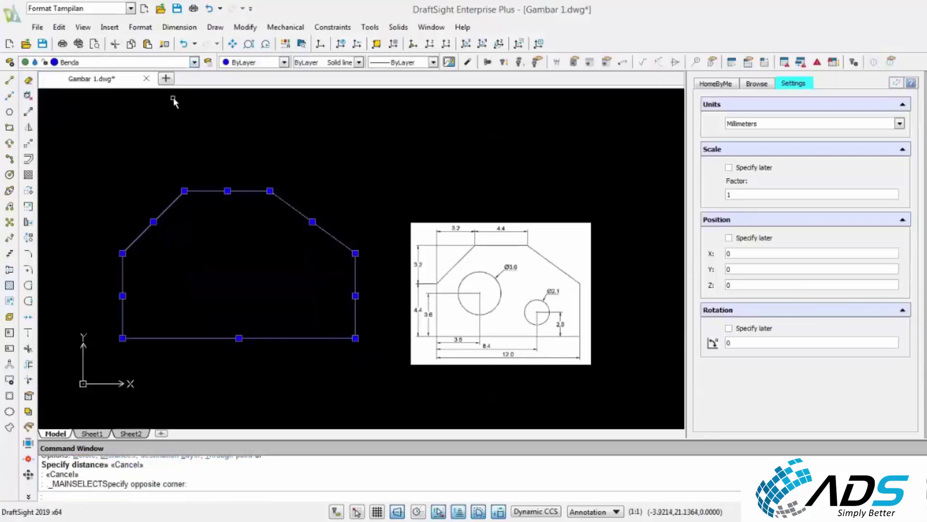
key(Escape)
key(Escape)
middle_drag(271, 227, 271, 207)
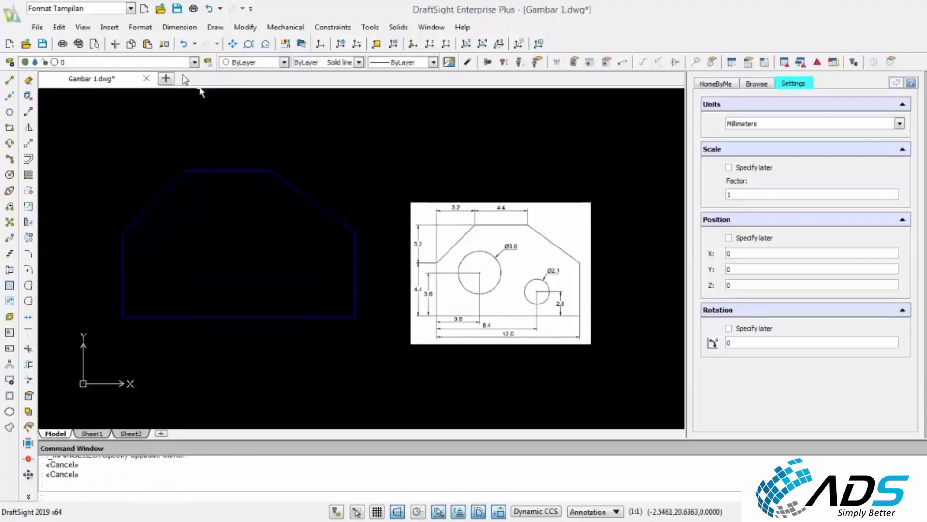
click(194, 61)
click(110, 97)
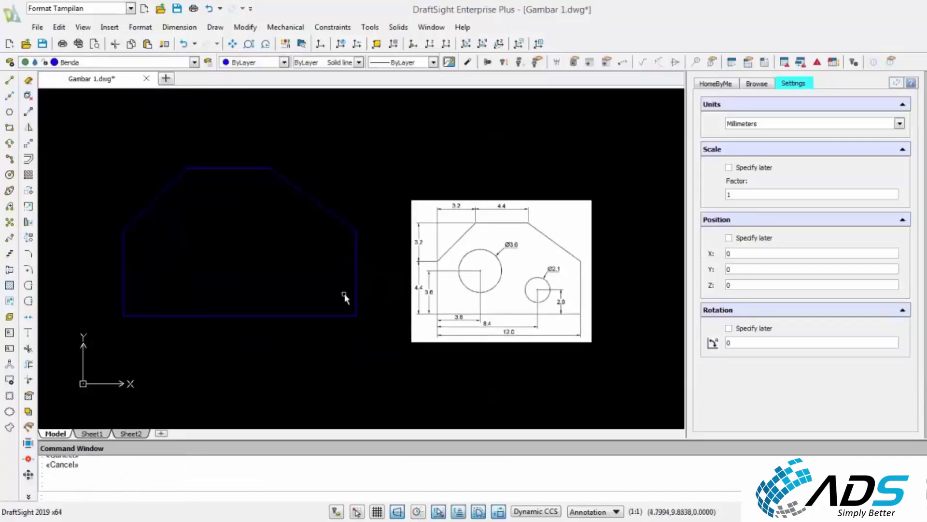
Reapply the Benda layer to the whole profile and save the drawing
click(389, 342)
click(98, 144)
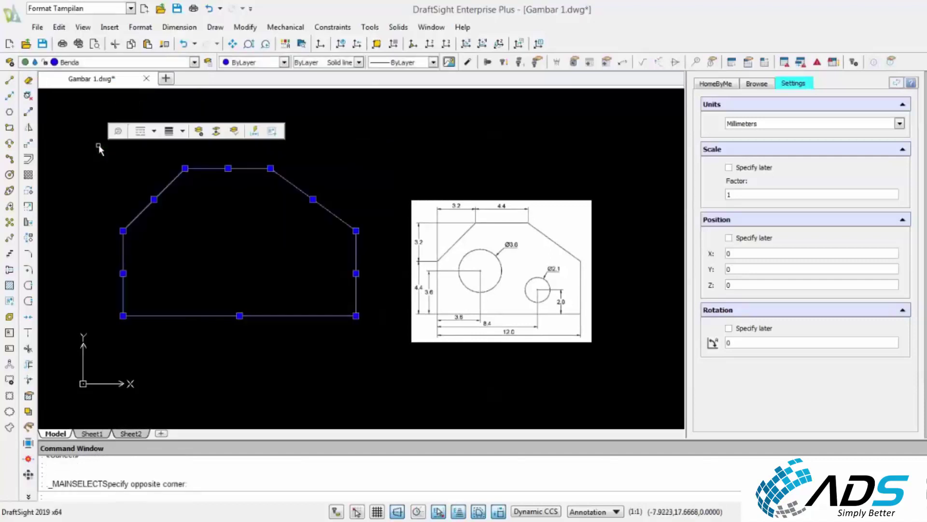
click(194, 62)
click(142, 97)
key(Escape)
key(Escape)
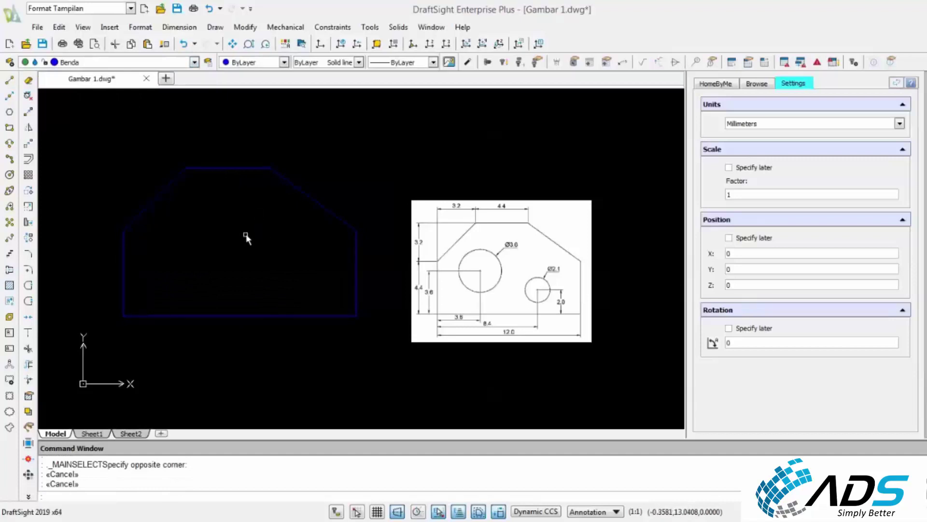
mouse_move(245, 234)
middle_down()
mouse_move(239, 213)
mouse_move(230, 233)
middle_up()
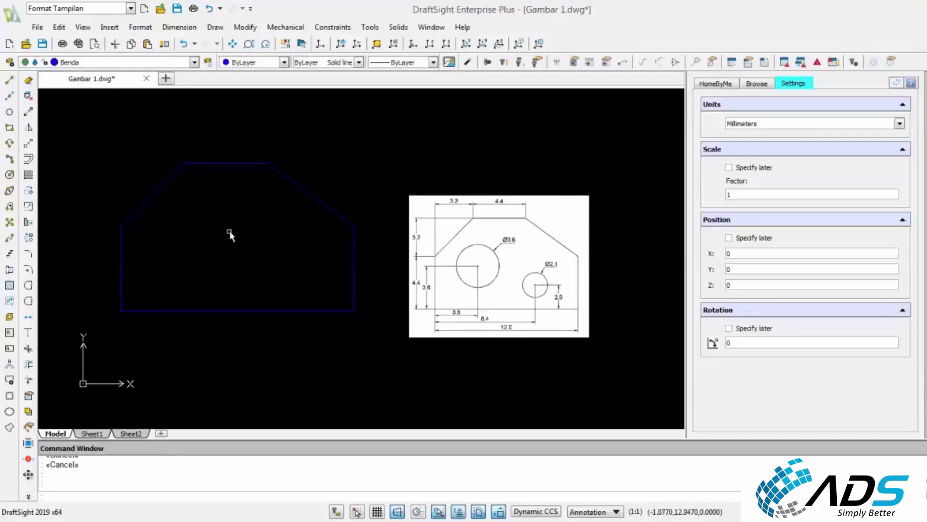
click(176, 8)
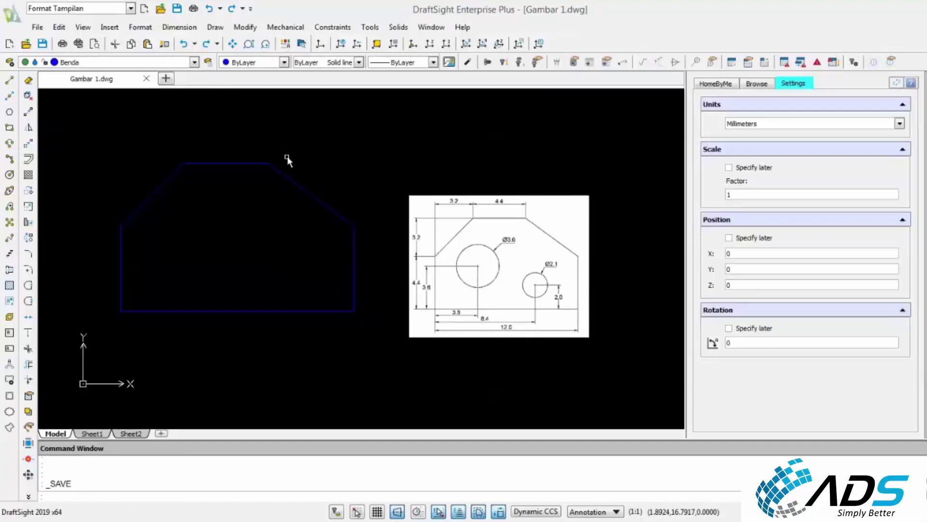
scroll(497, 254, up, 1)
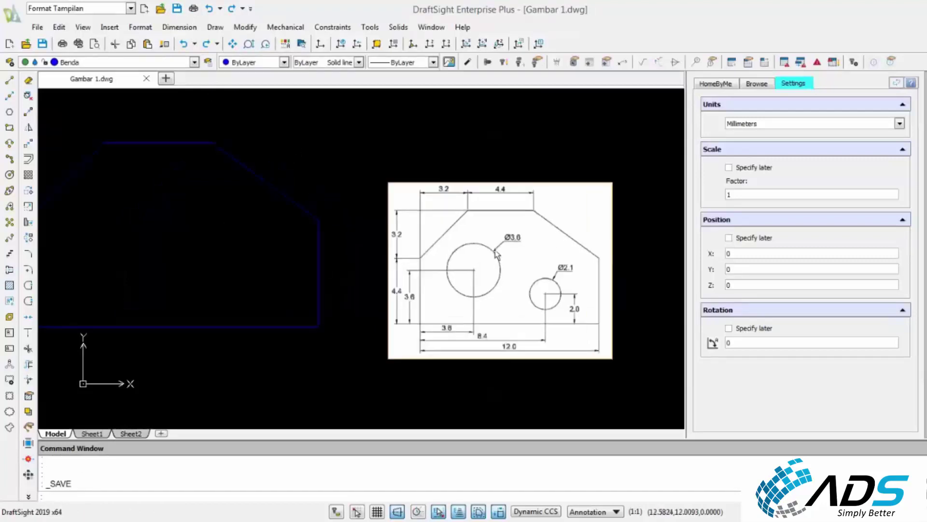
scroll(497, 253, down, 1)
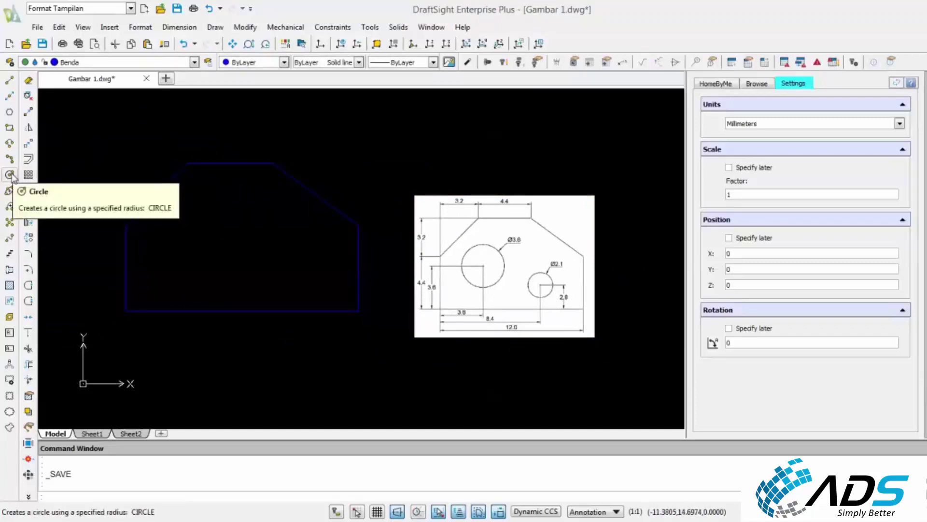
key(Escape)
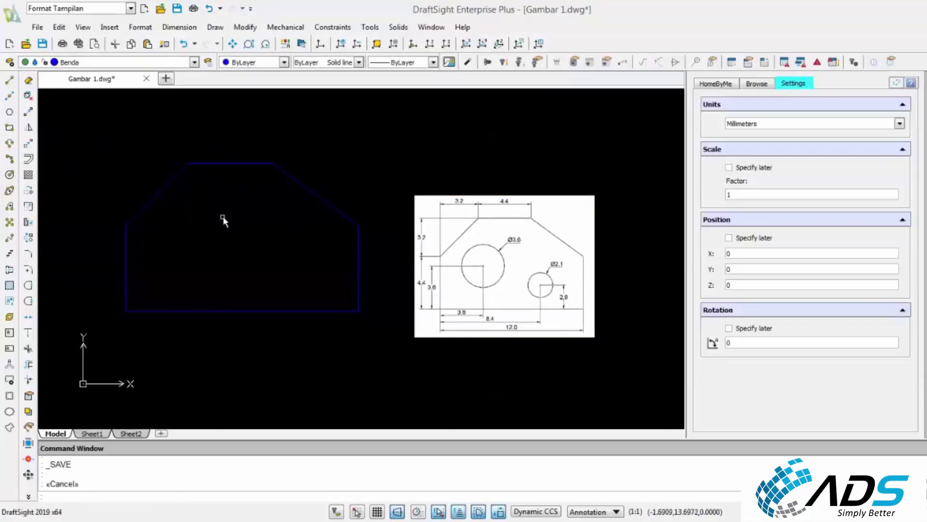
text(C)
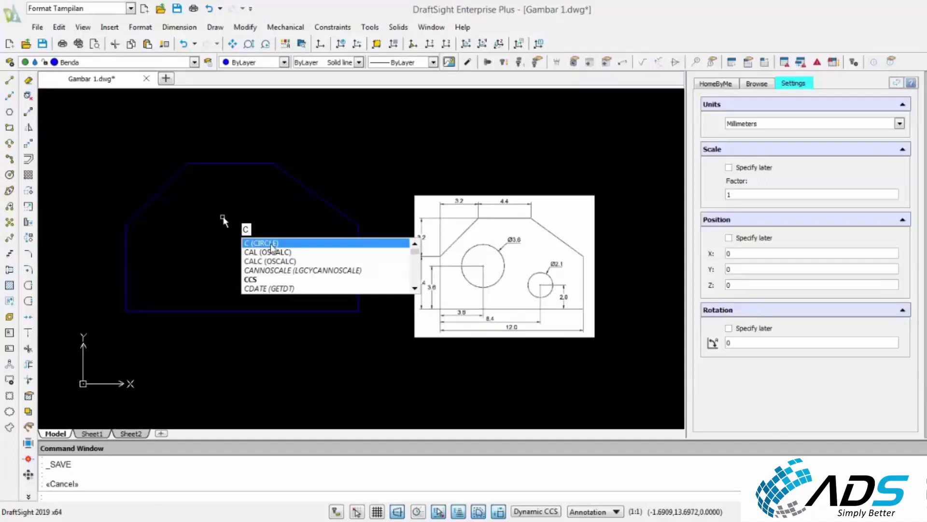
key(Escape)
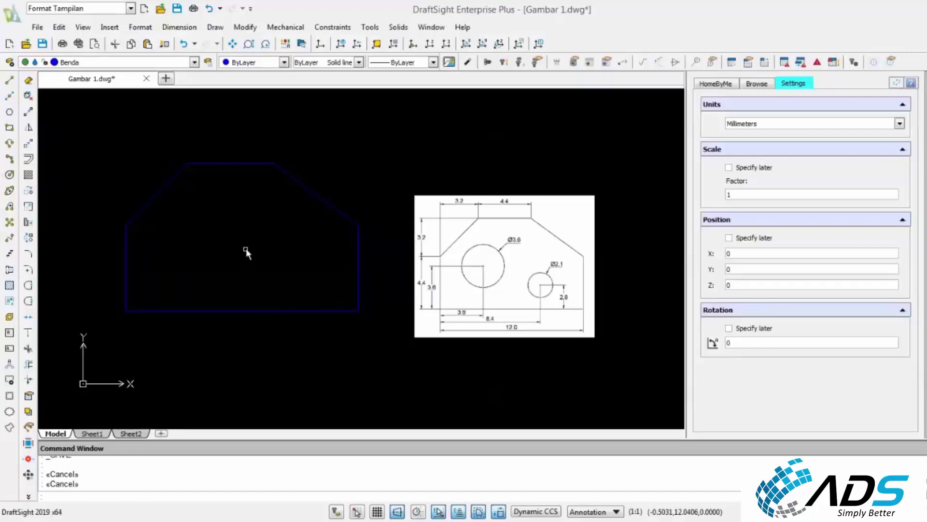
click(10, 175)
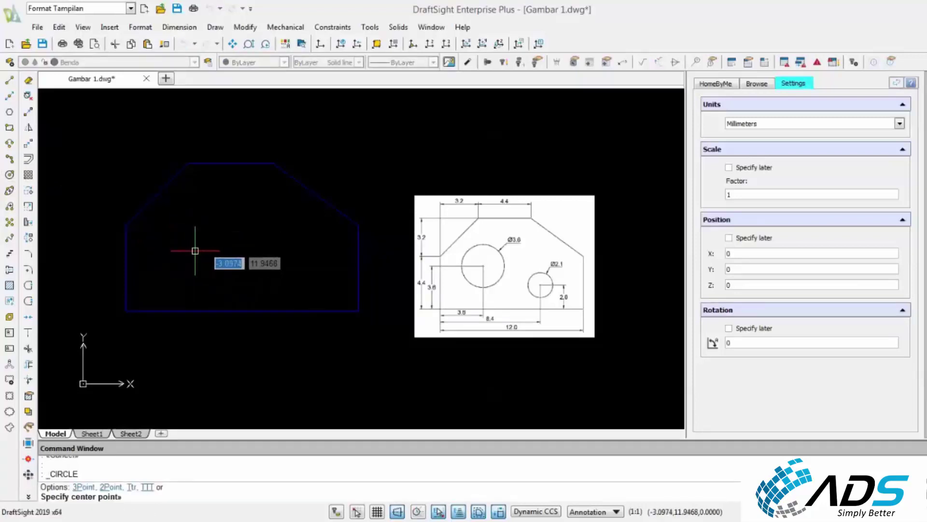
click(195, 250)
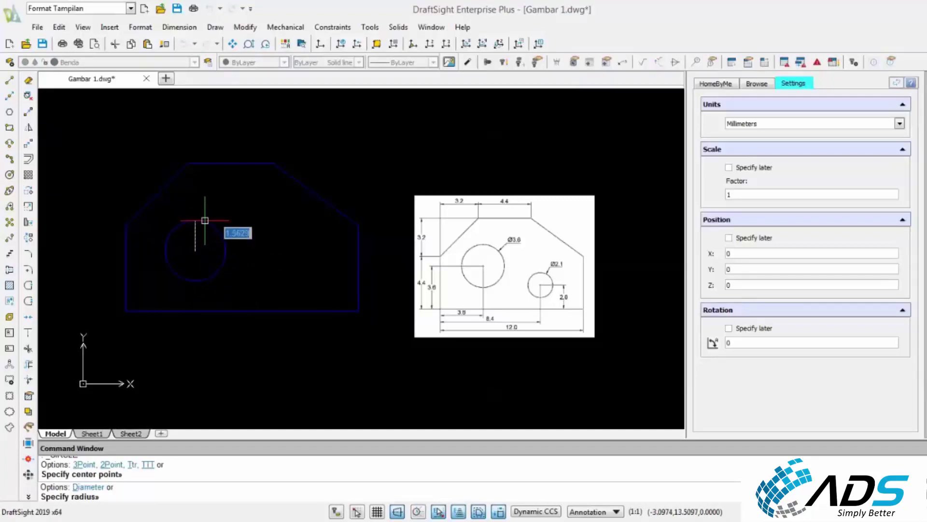
key(Escape)
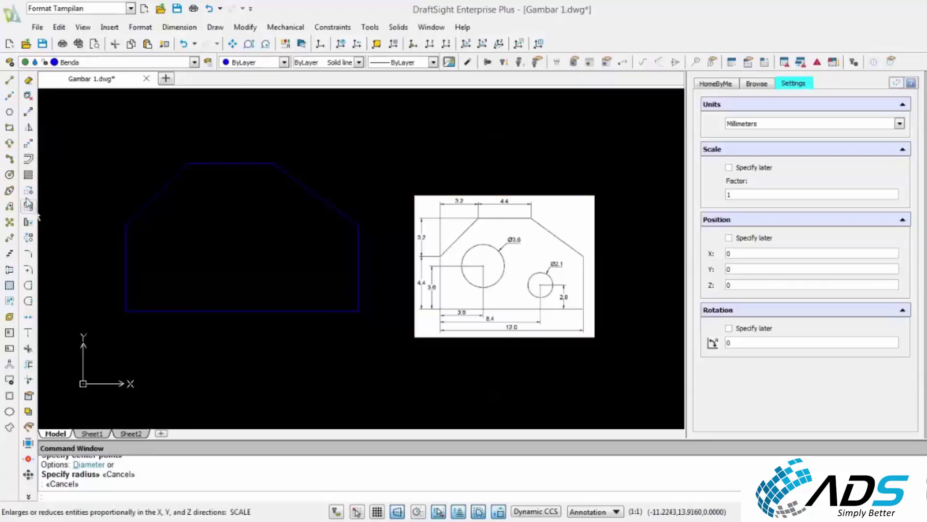
Draw a circle with a diameter of 3.6 mm at a freely picked center inside the profile
click(9, 175)
click(233, 259)
right_click(236, 230)
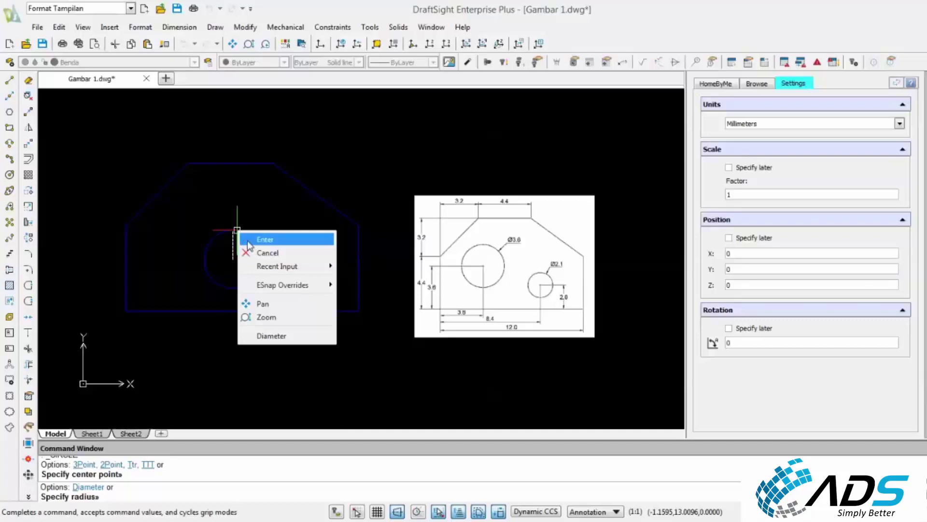
click(293, 336)
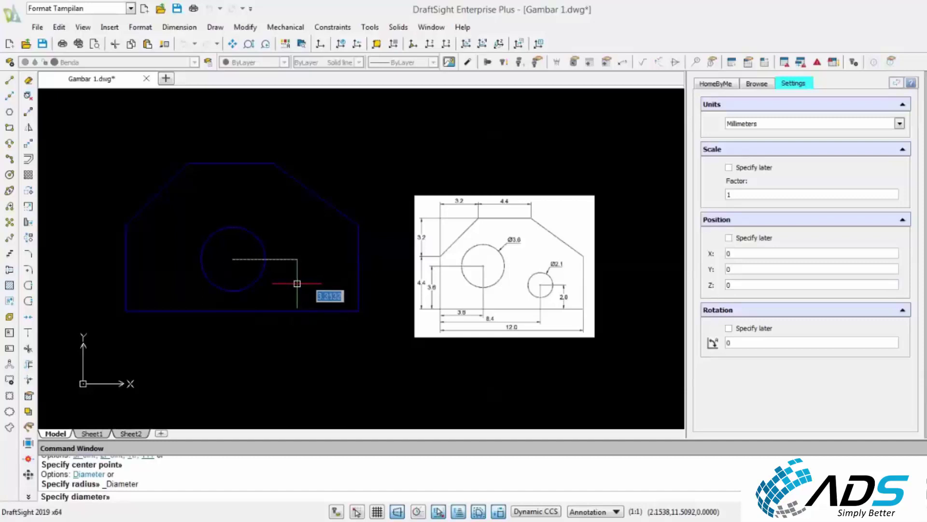
text(3.6)
key(Return)
key(Escape)
mouse_move(251, 249)
middle_down()
mouse_move(232, 255)
mouse_move(239, 264)
middle_up()
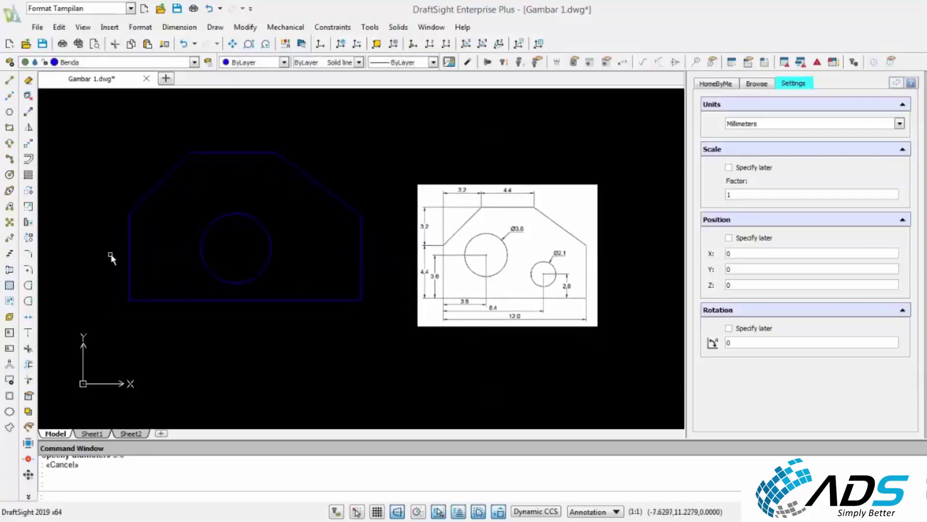
Offset the profile's left vertical line 3.6 mm toward the inside of the profile
click(30, 160)
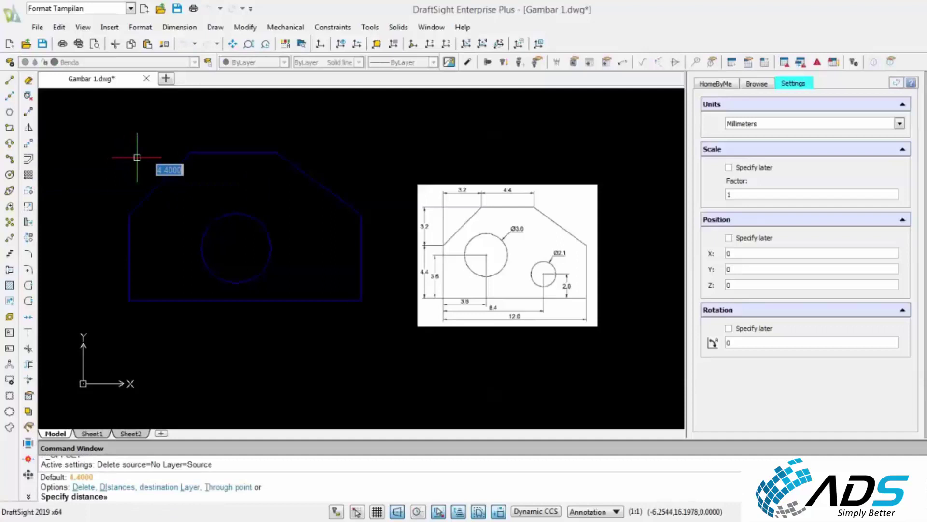
text(3.6)
key(Return)
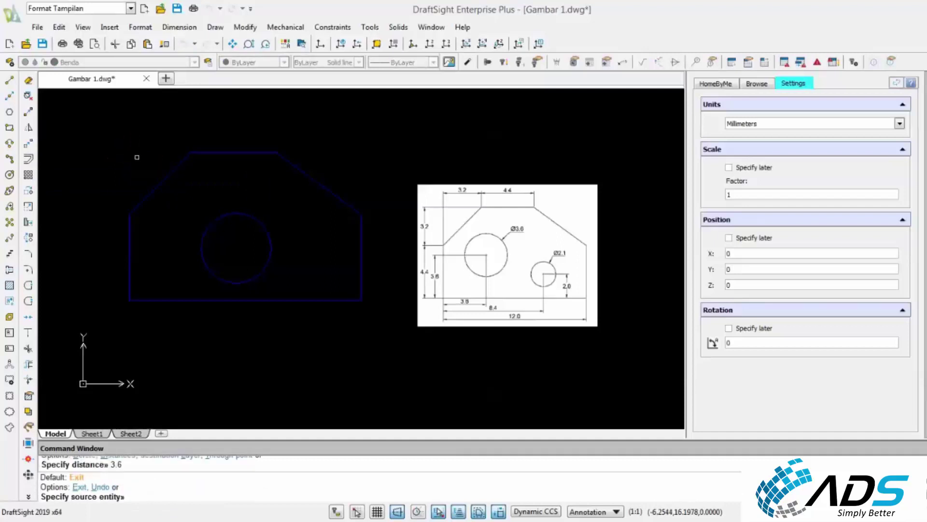
click(130, 247)
click(168, 247)
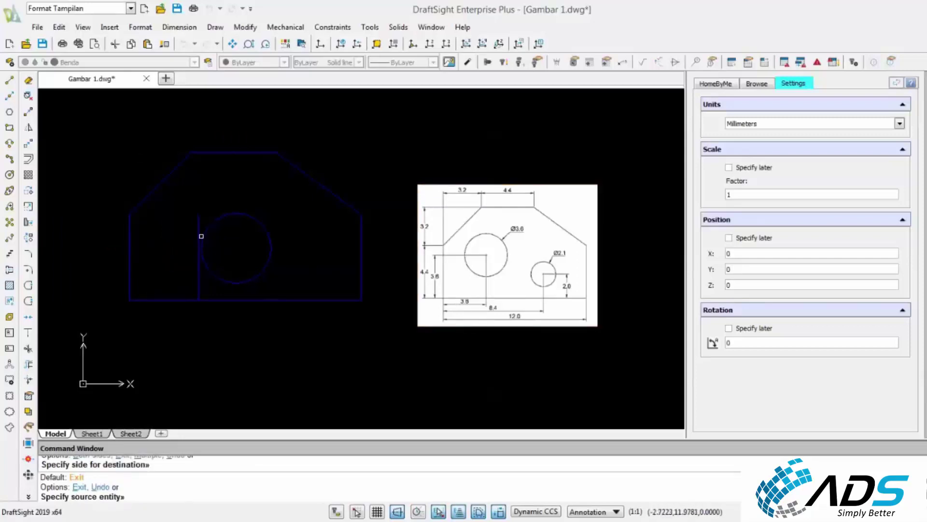
scroll(201, 225, up, 1)
click(193, 220)
click(200, 219)
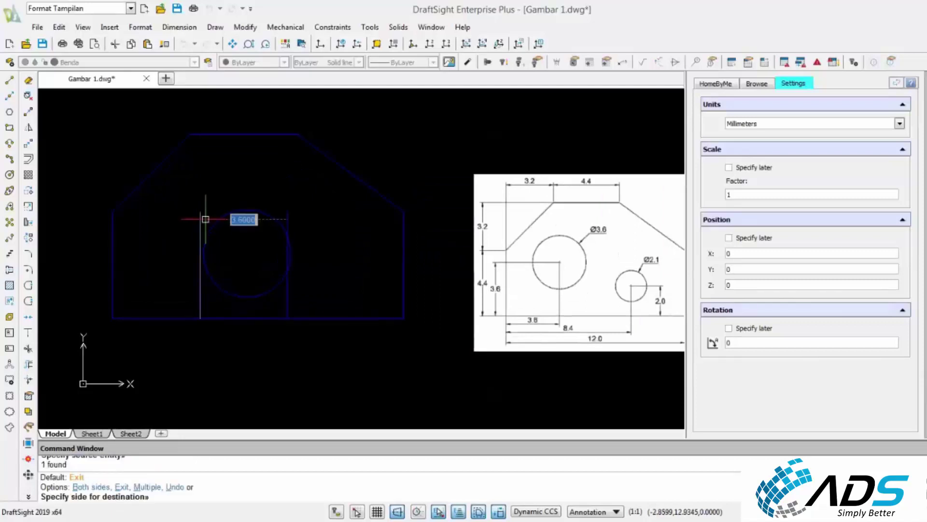
key(Escape)
key(Delete)
scroll(219, 211, up, 1)
key(Escape)
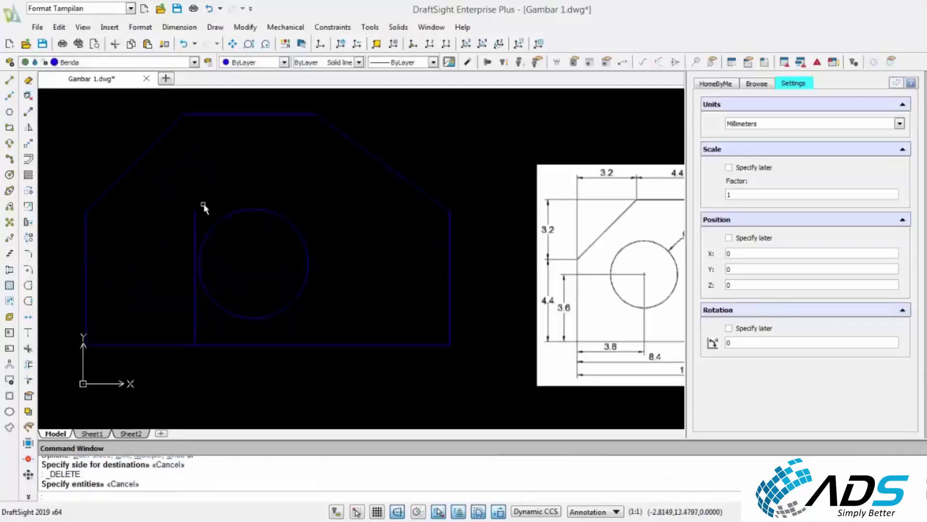
Delete the offset vertical line inside the profile
click(203, 200)
click(185, 217)
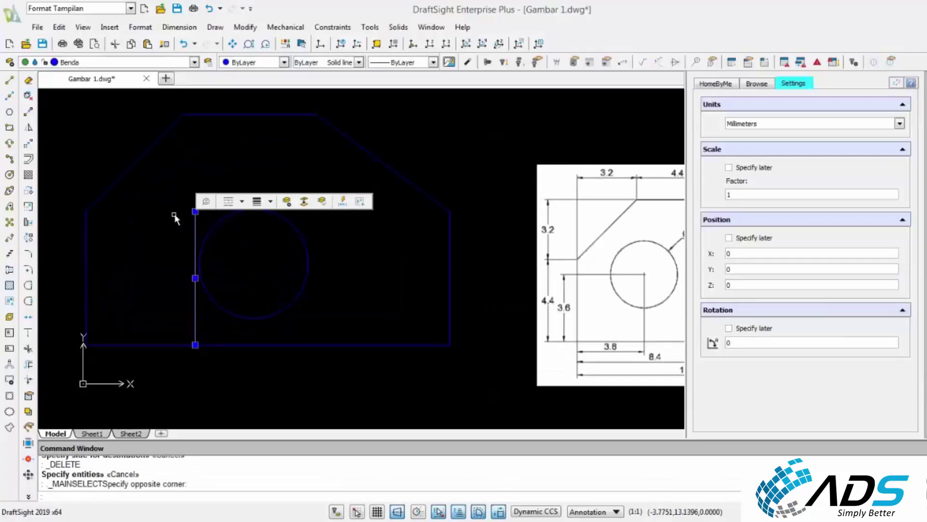
key(Delete)
Offset the profile's left vertical line and its bottom line 3.6 mm inward as guides for the large hole's center
scroll(631, 344, up, 3)
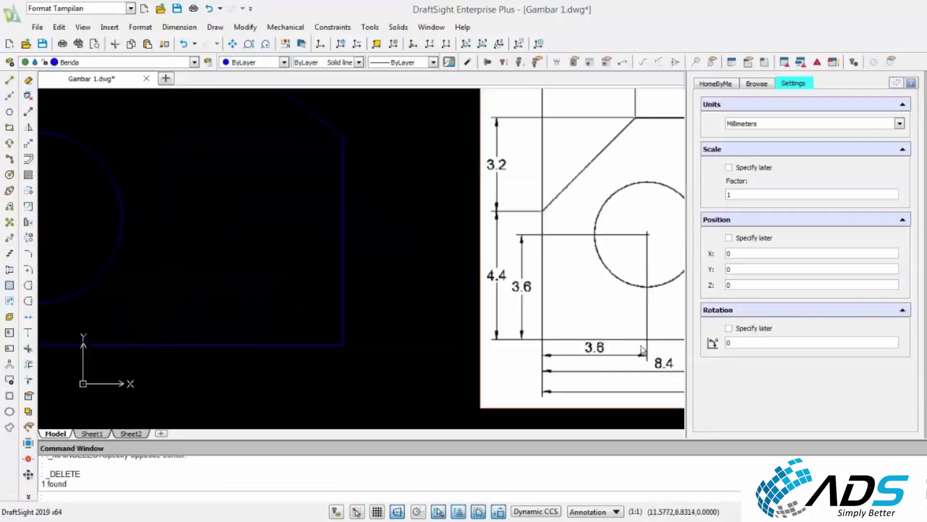
scroll(631, 344, down, 4)
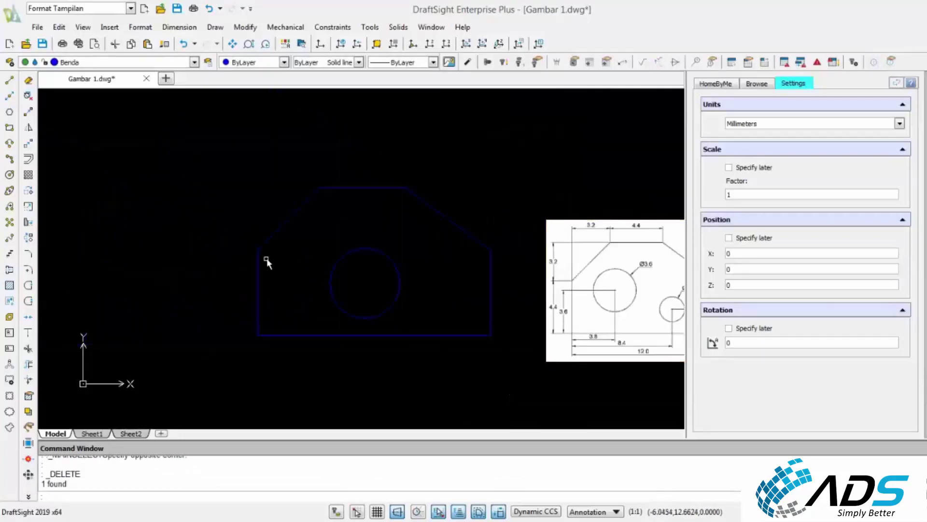
click(29, 160)
right_click(285, 248)
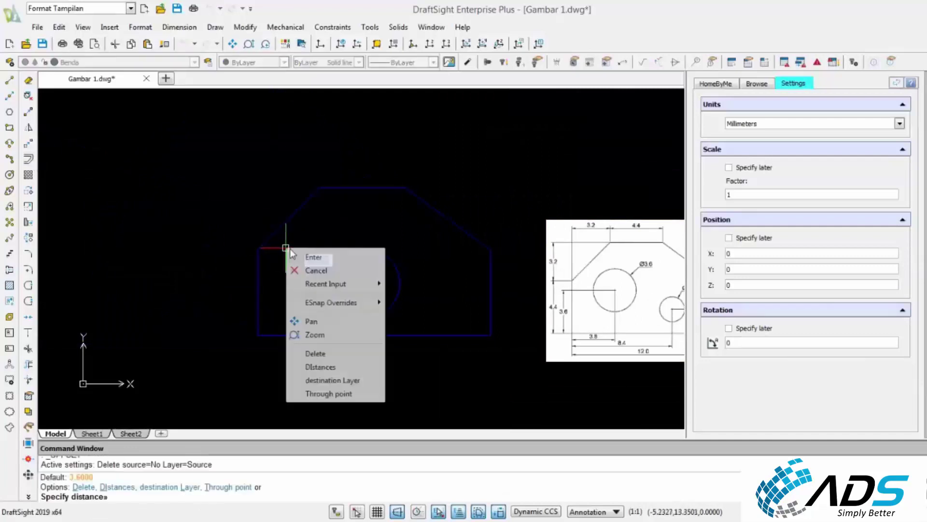
click(290, 257)
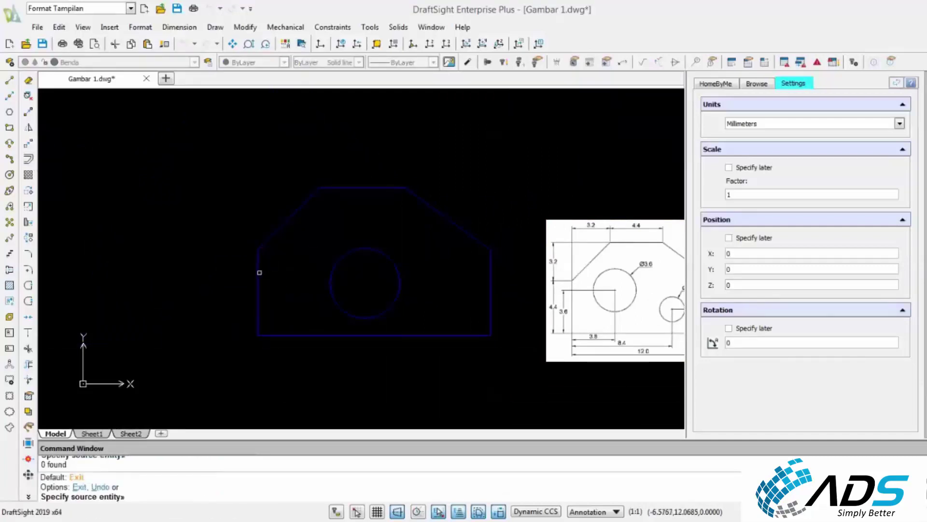
click(261, 272)
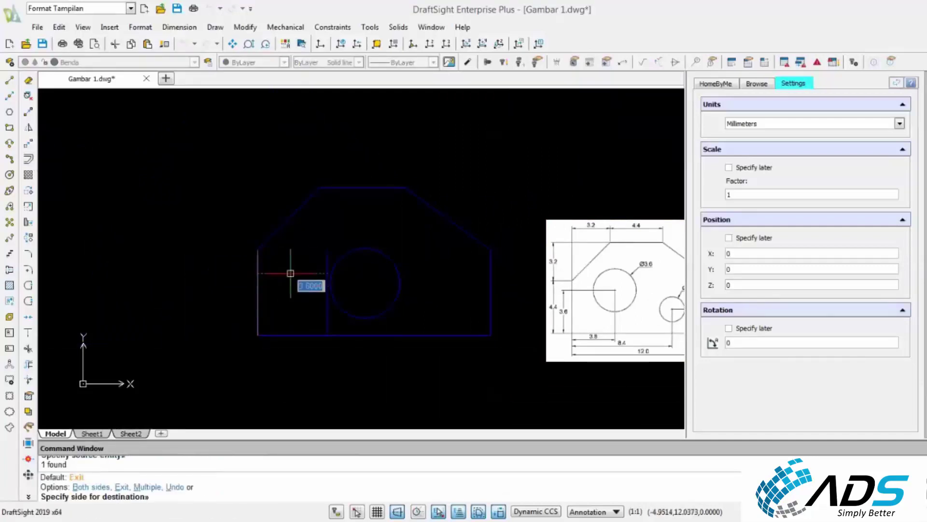
click(290, 334)
click(291, 290)
key(Escape)
scroll(320, 266, up, 1)
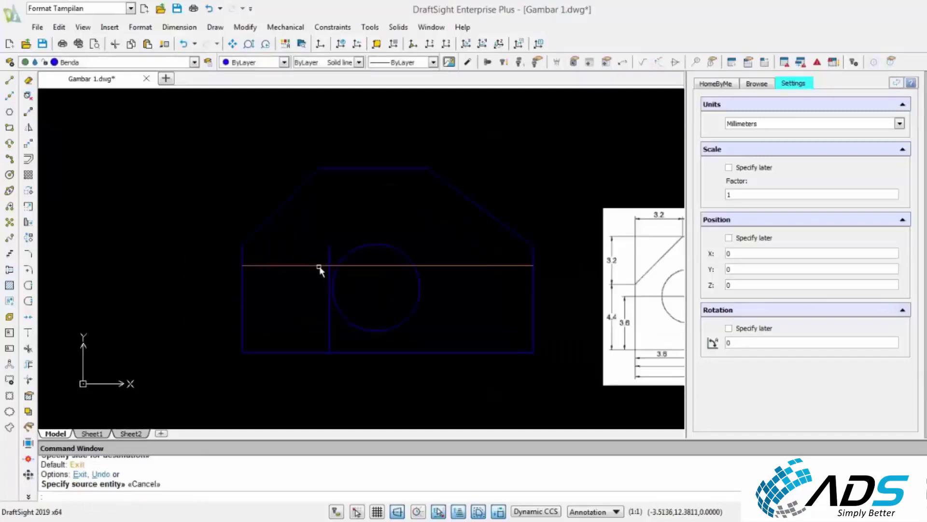
Start moving the large circle and review the entity snap settings for the available snap types
middle_drag(324, 270, 217, 261)
scroll(572, 332, up, 2)
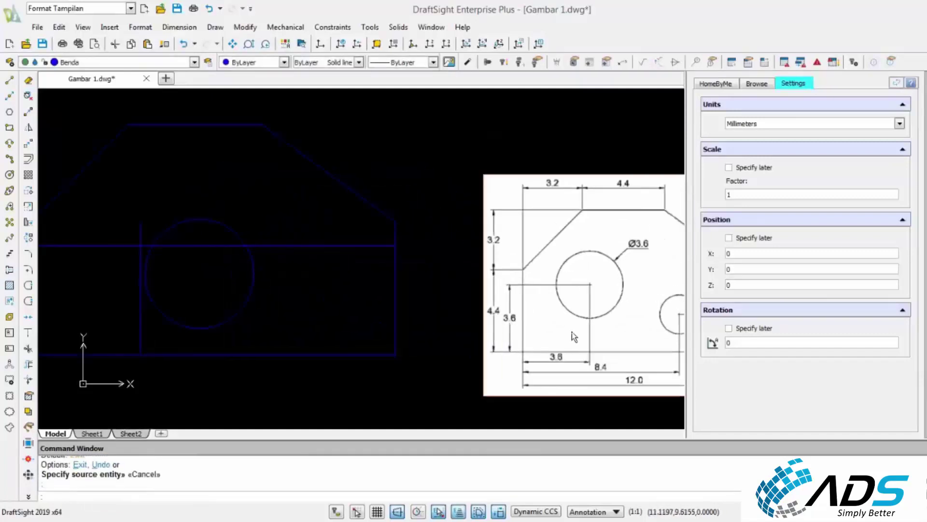
scroll(571, 331, down, 1)
scroll(232, 258, down, 1)
middle_drag(233, 259, 257, 254)
key(Escape)
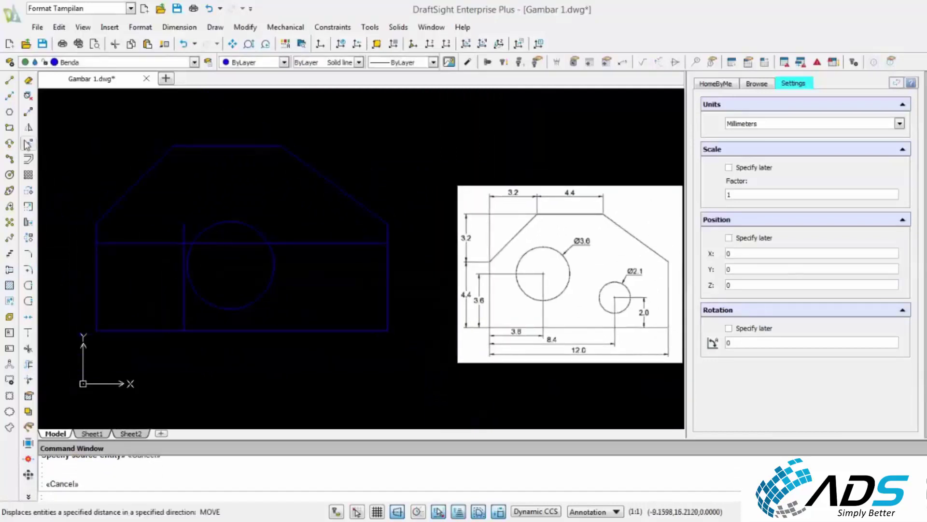
click(269, 269)
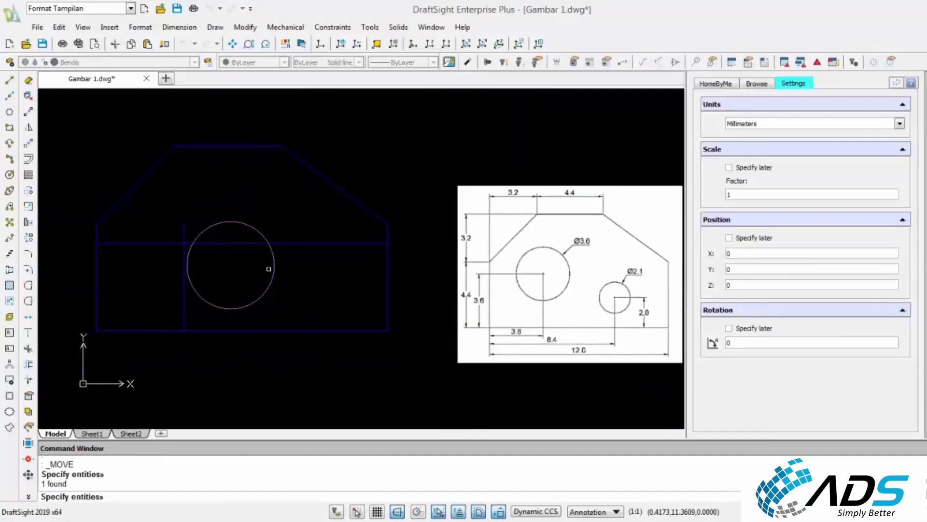
key(Return)
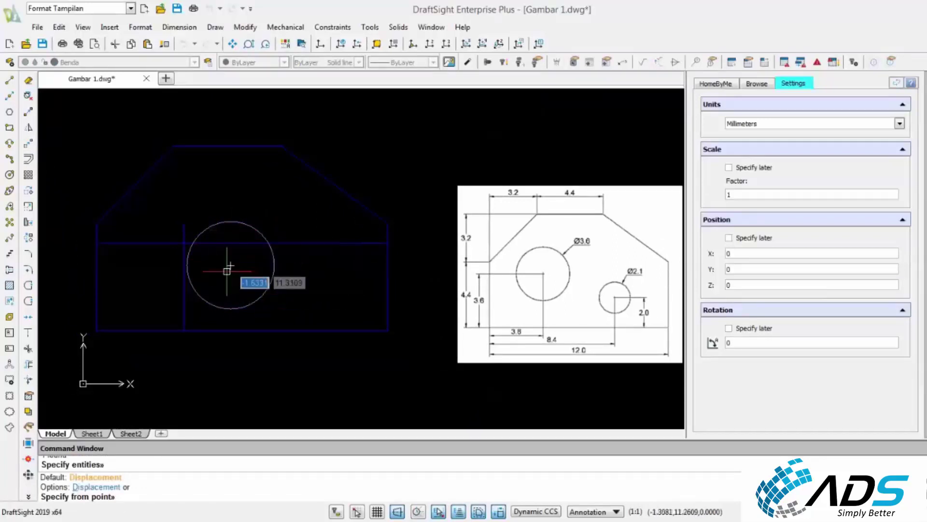
right_click(252, 191)
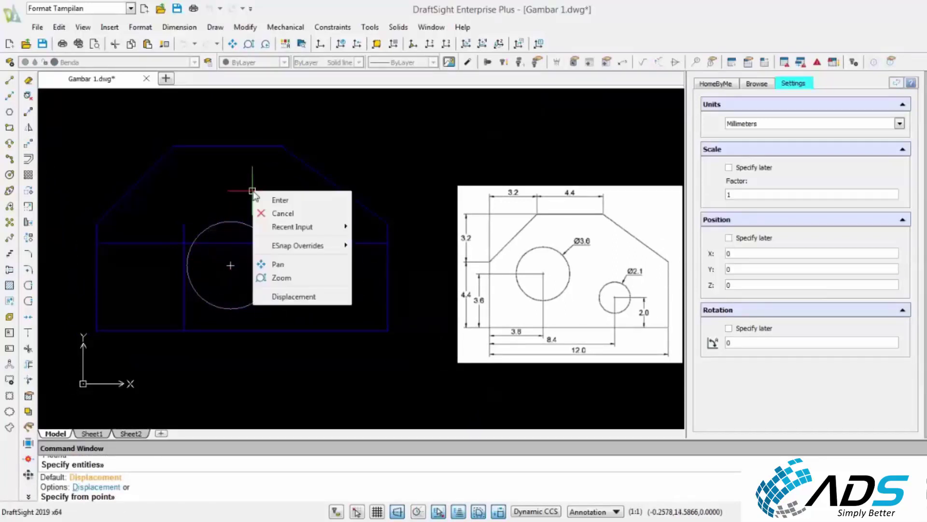
mouse_move(288, 247)
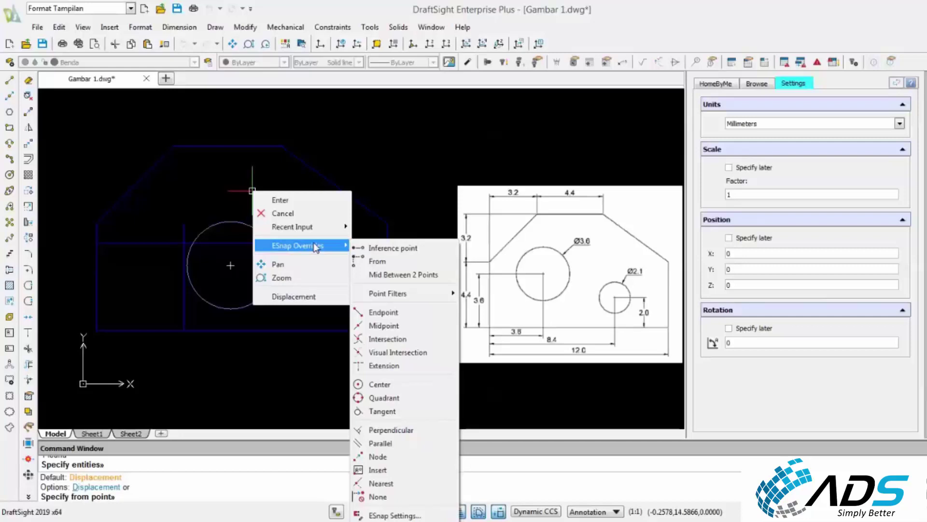
click(406, 516)
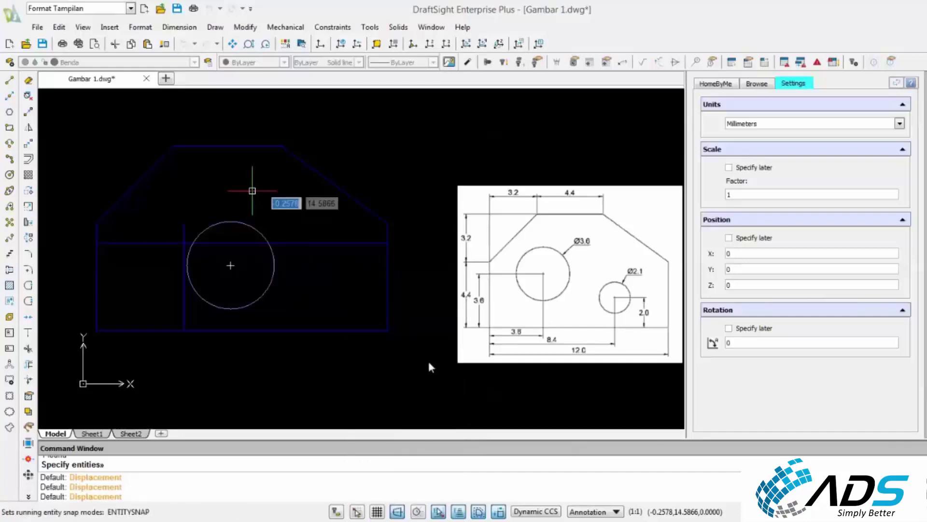
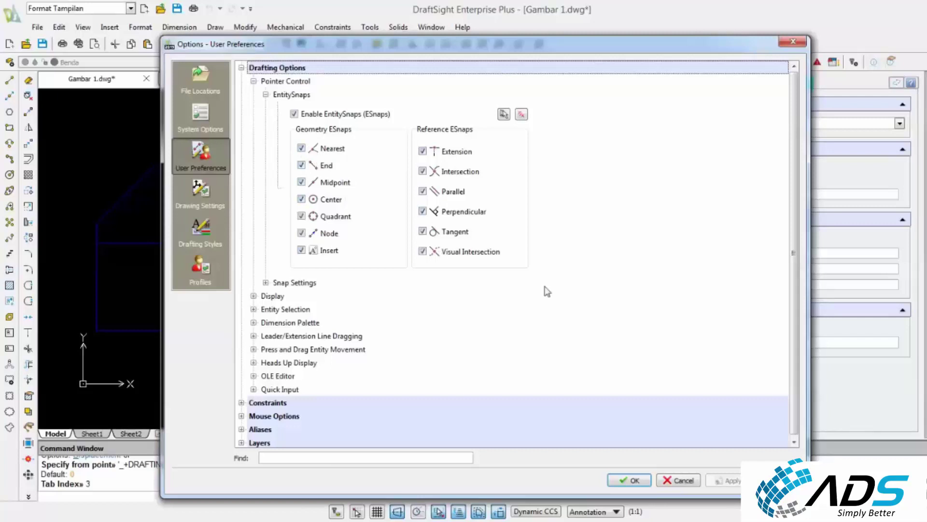
click(639, 480)
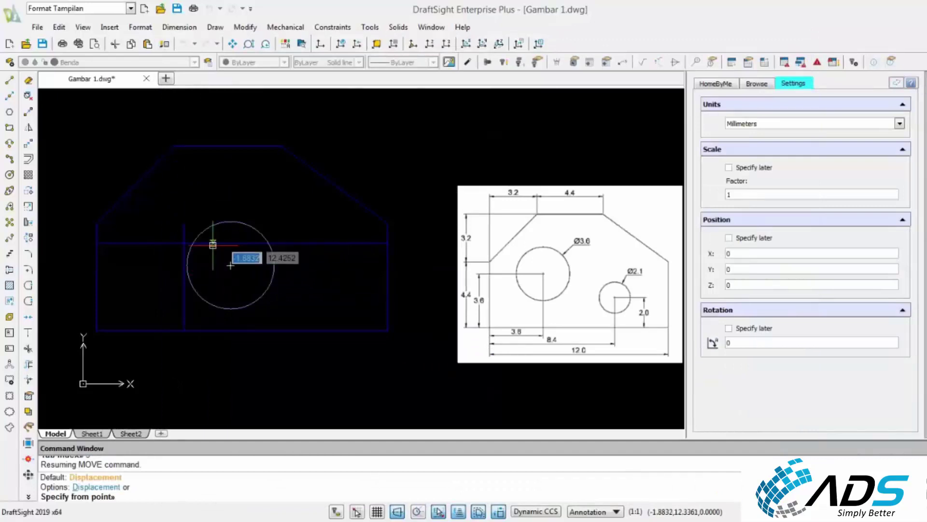
Move the large circle by its center snap onto the intersection of the two offset guide lines
click(29, 146)
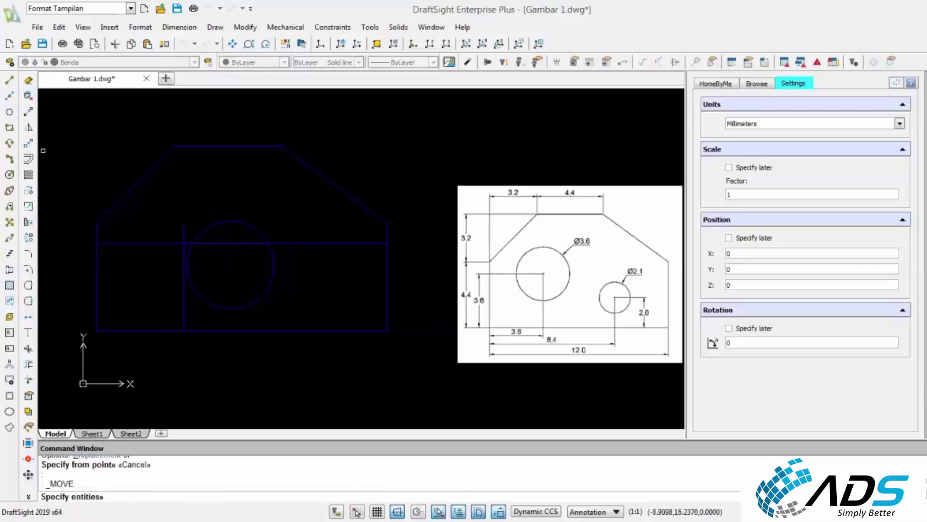
key(Escape)
click(30, 145)
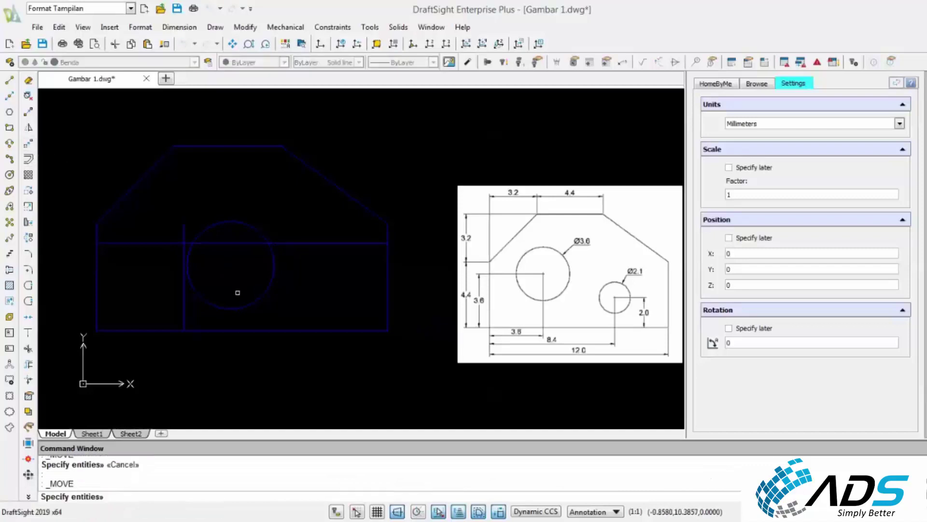
click(268, 289)
key(Return)
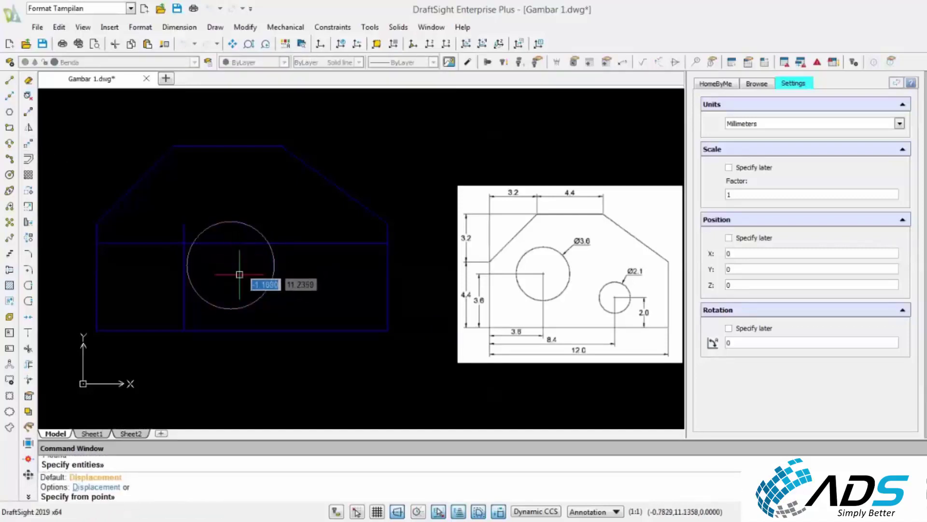
right_click(264, 265)
mouse_move(321, 319)
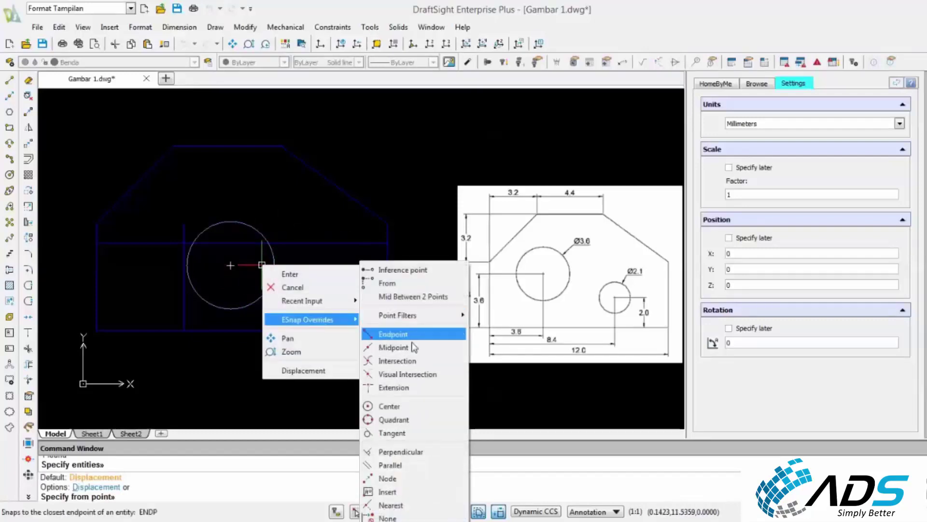
click(389, 406)
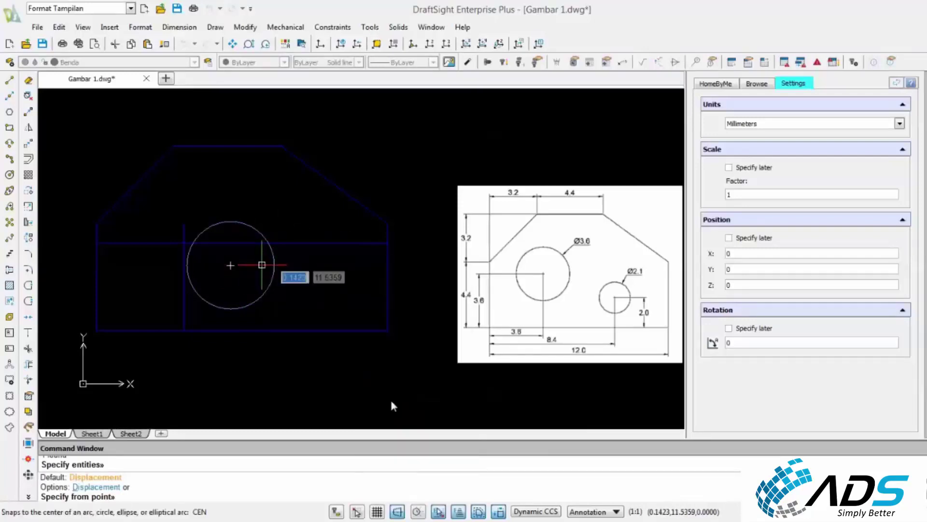
click(231, 268)
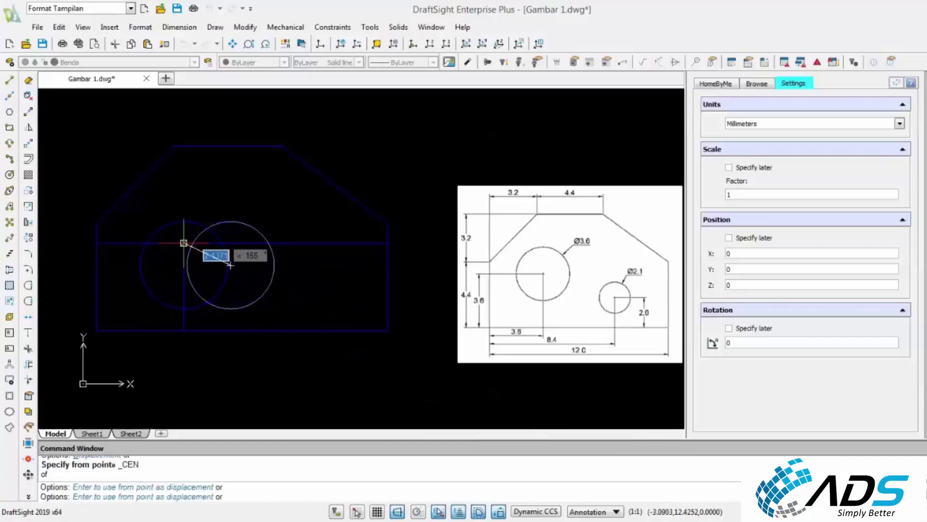
key(Escape)
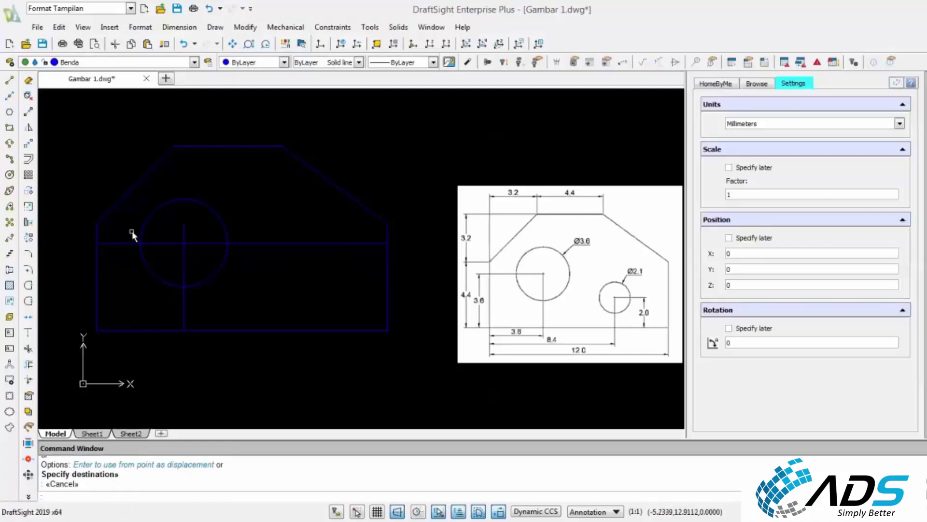
Delete the large circle at the intersection of the guide lines
click(233, 202)
click(199, 216)
key(Delete)
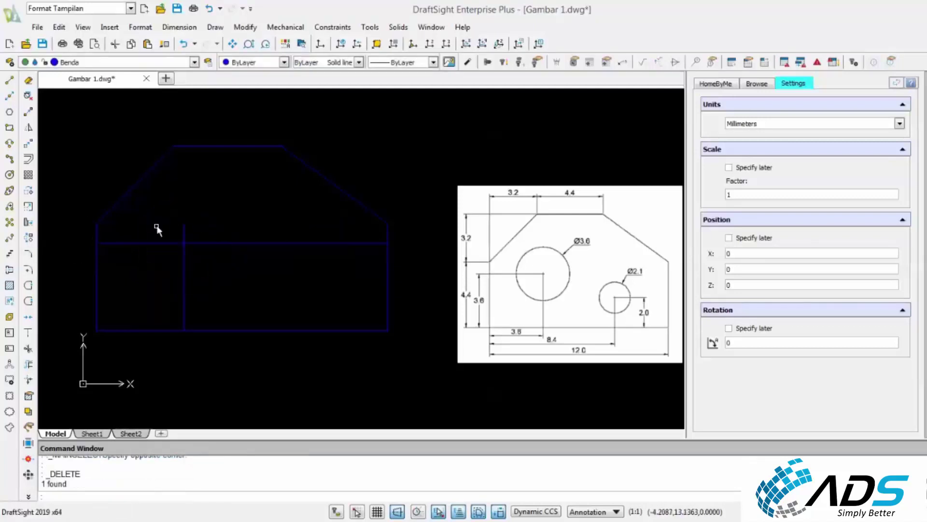
Draw a circle with a diameter of 3.6 mm centered on the intersection of the two offset guide lines
click(9, 174)
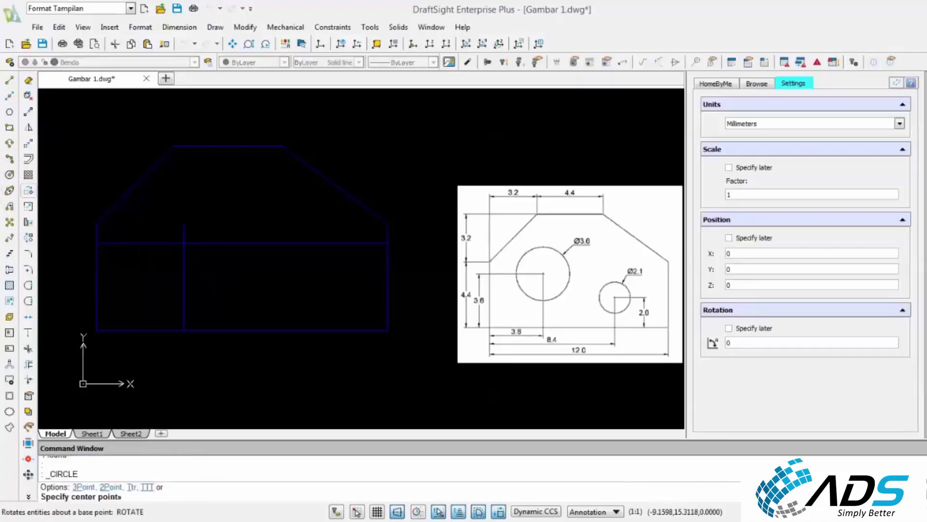
click(183, 242)
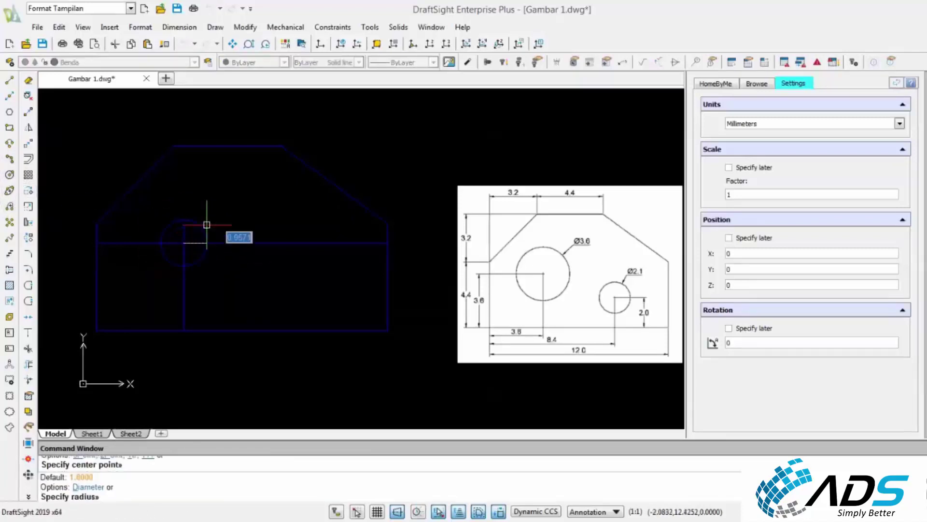
right_click(225, 197)
click(256, 302)
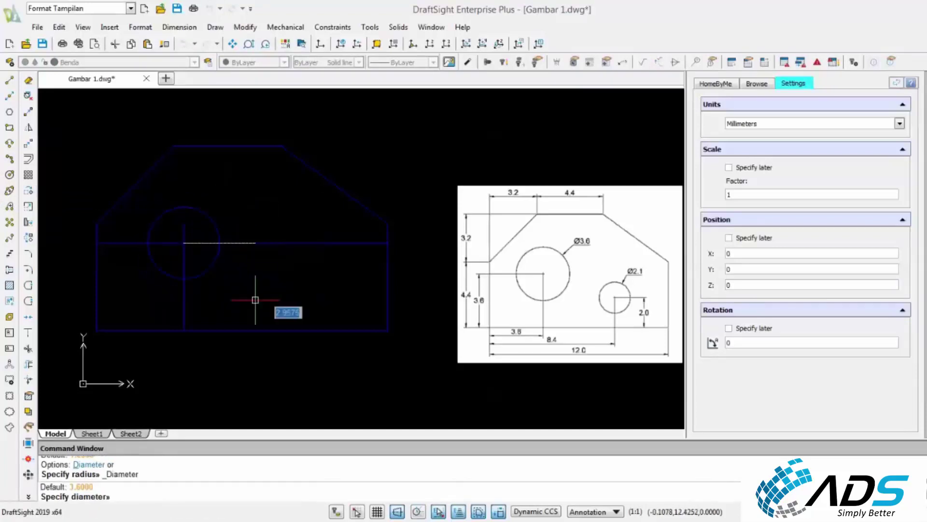
text(3)
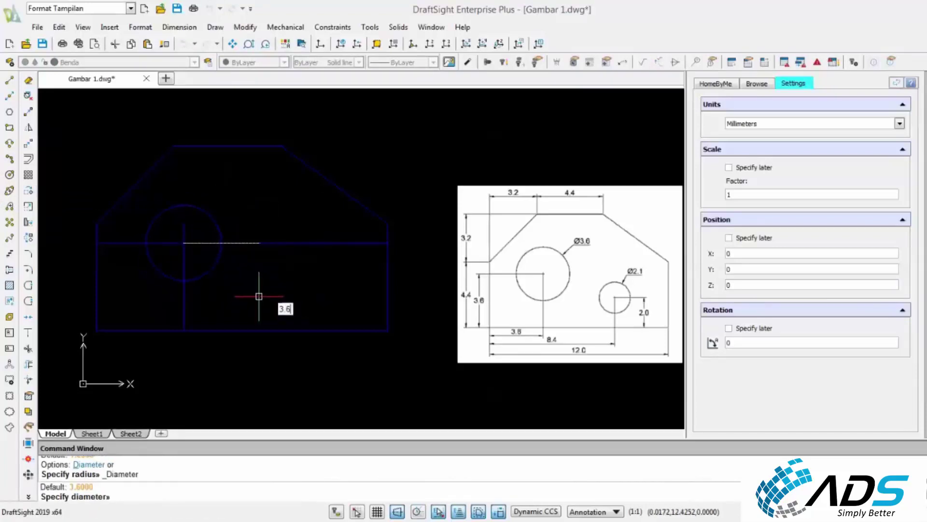
text(.6)
key(Return)
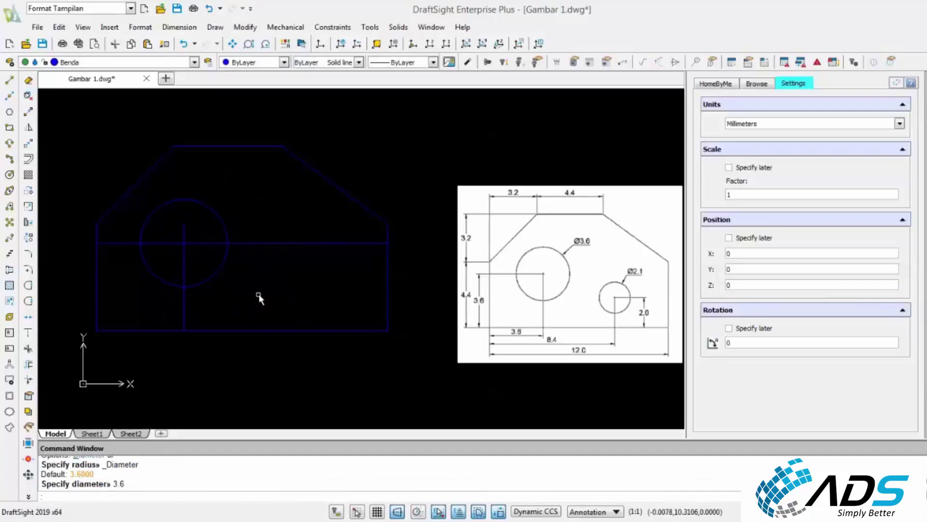
key(Escape)
Stretch the upper end of the vertical guide line about 1.7 mm upward, past the top of the circle
scroll(208, 223, up, 1)
click(203, 220)
click(177, 235)
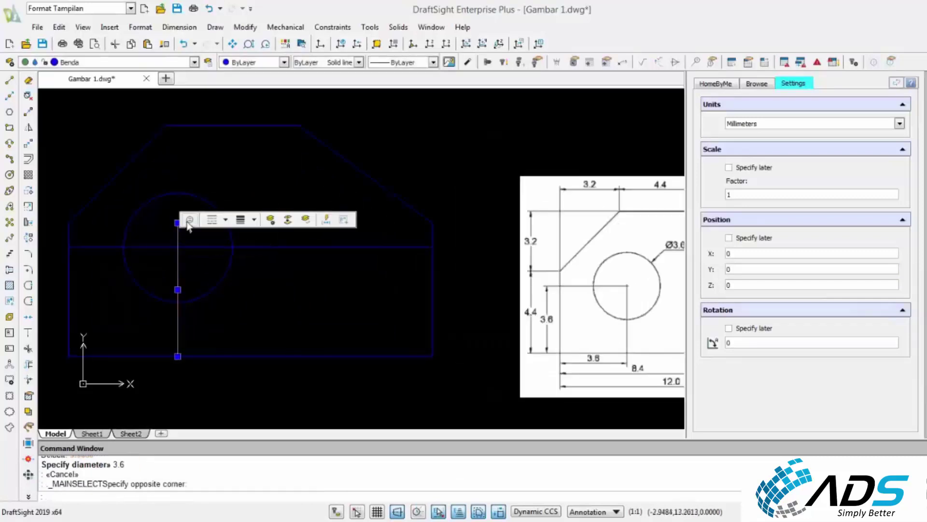
click(178, 224)
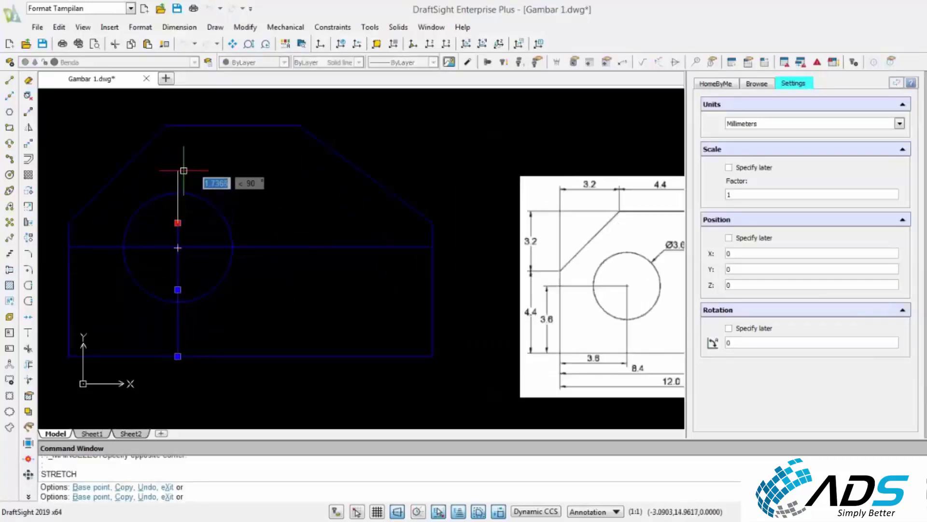
click(184, 170)
key(Escape)
key(Escape)
middle_drag(208, 221, 220, 220)
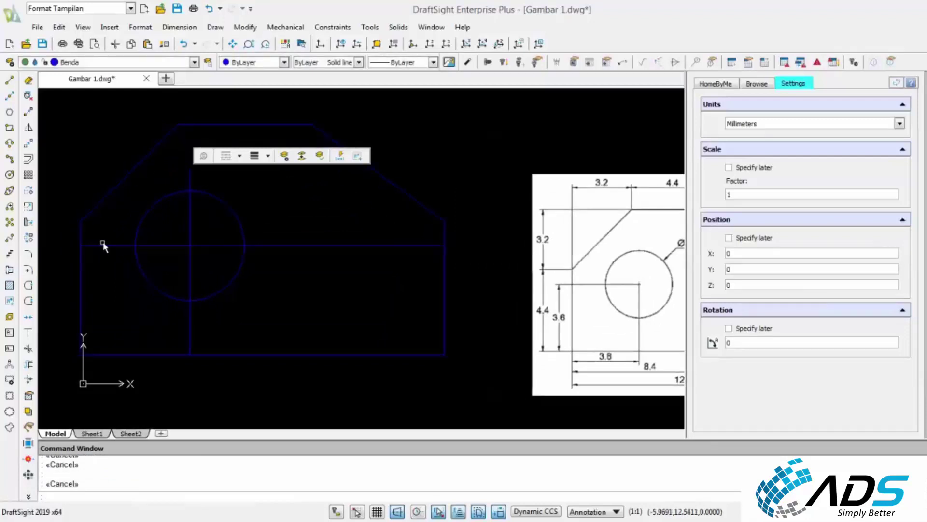
Move both guide lines crossing the circle onto the center layer
click(208, 231)
click(179, 257)
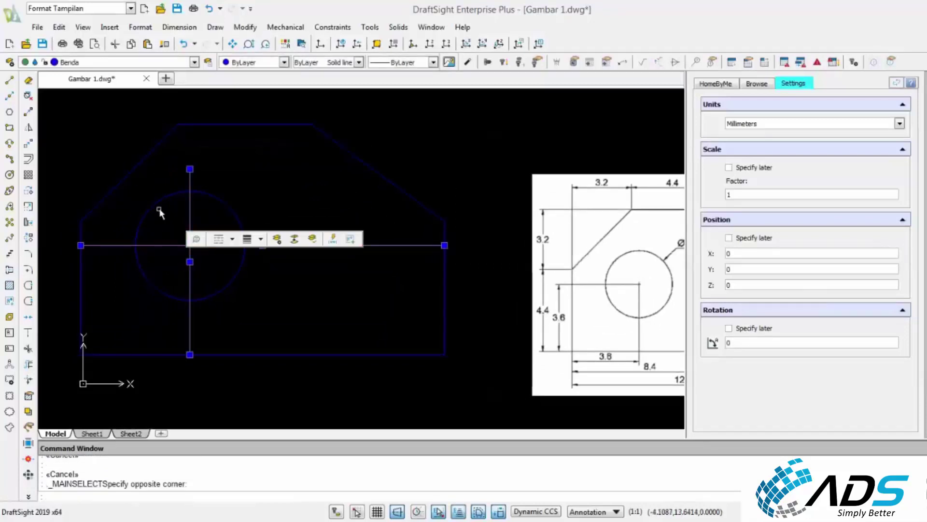
click(169, 63)
click(150, 106)
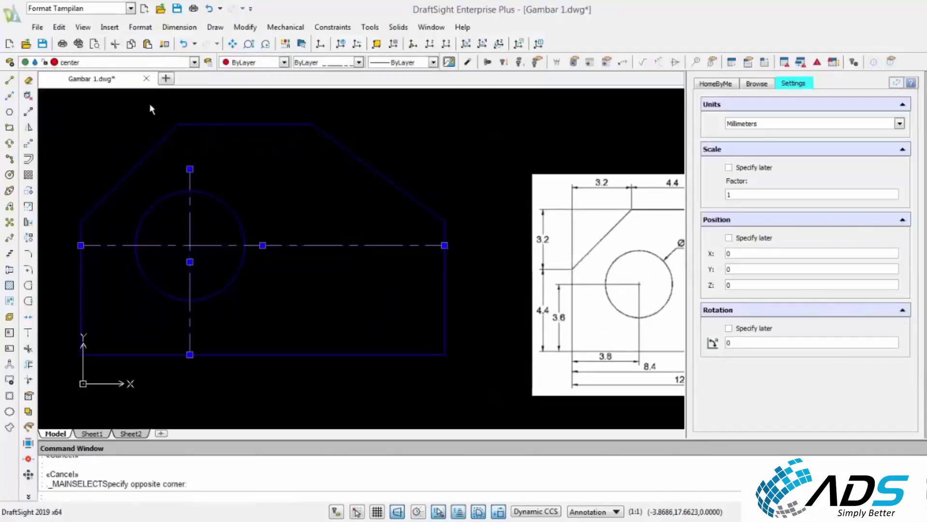
key(Escape)
key(Escape)
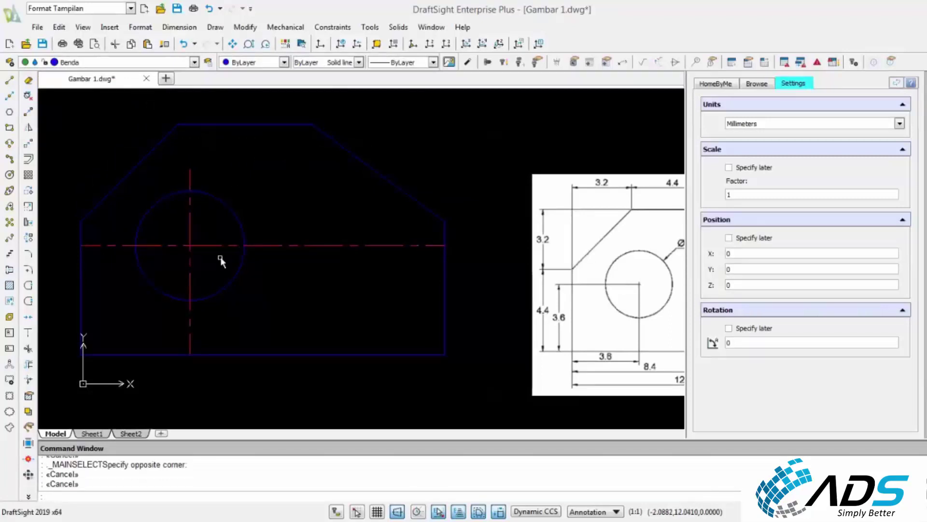
Shorten the horizontal centerline by pulling its left end about 1.3 mm inward, leaving it just outside the circle
click(111, 246)
click(95, 278)
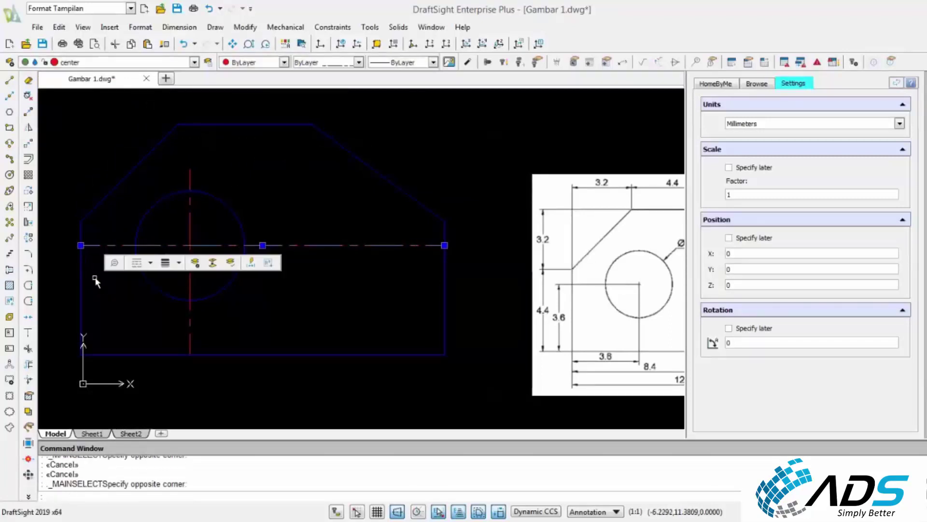
click(83, 247)
click(81, 245)
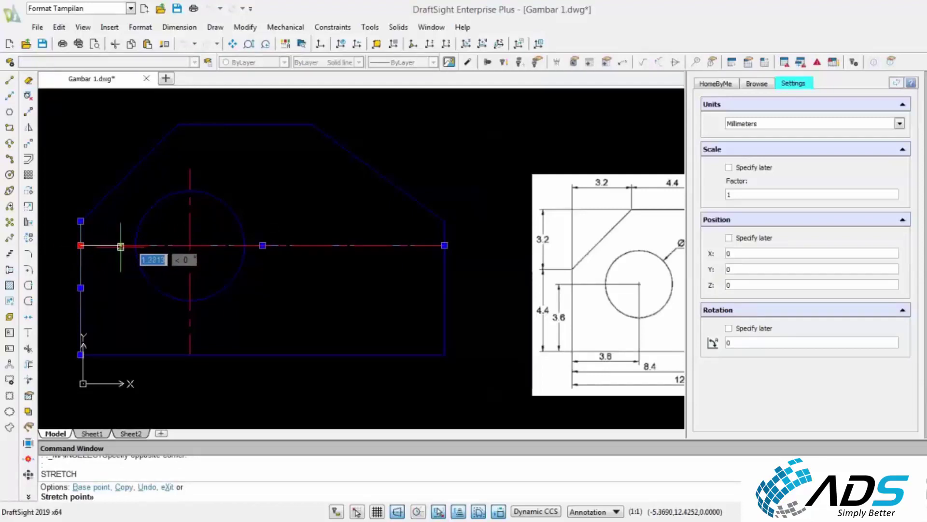
key(Escape)
click(207, 169)
click(184, 181)
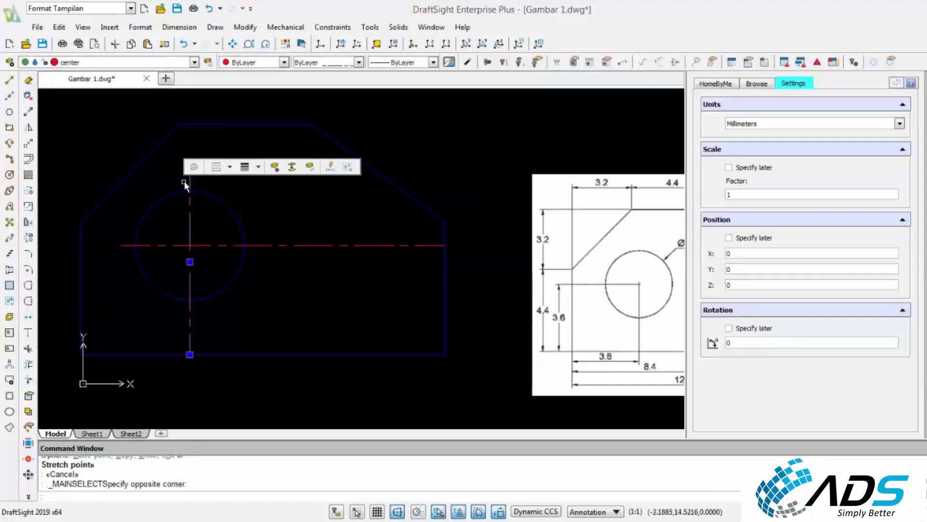
key(Escape)
key(Escape)
Shorten the horizontal centerline from the part's right edge to just beyond the right side of the circle
click(343, 237)
click(310, 272)
scroll(424, 239, up, 2)
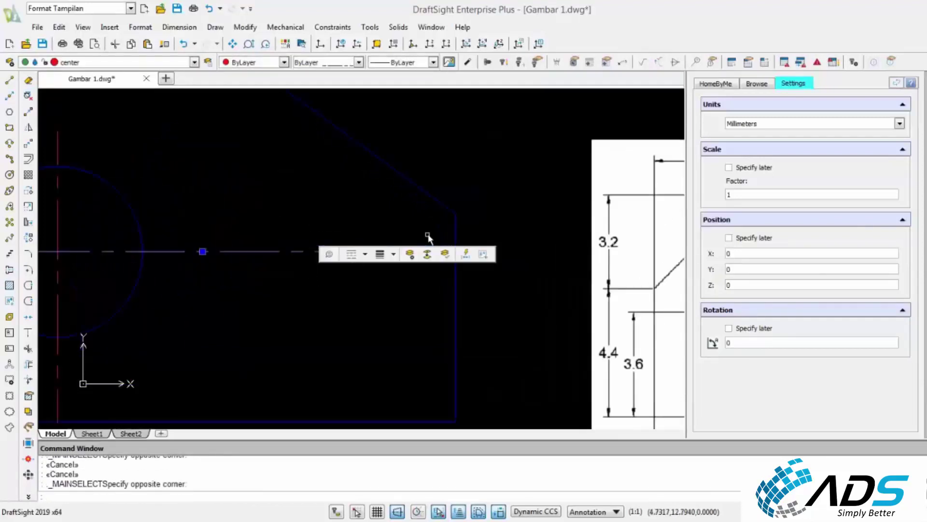
scroll(441, 244, down, 2)
scroll(423, 238, down, 2)
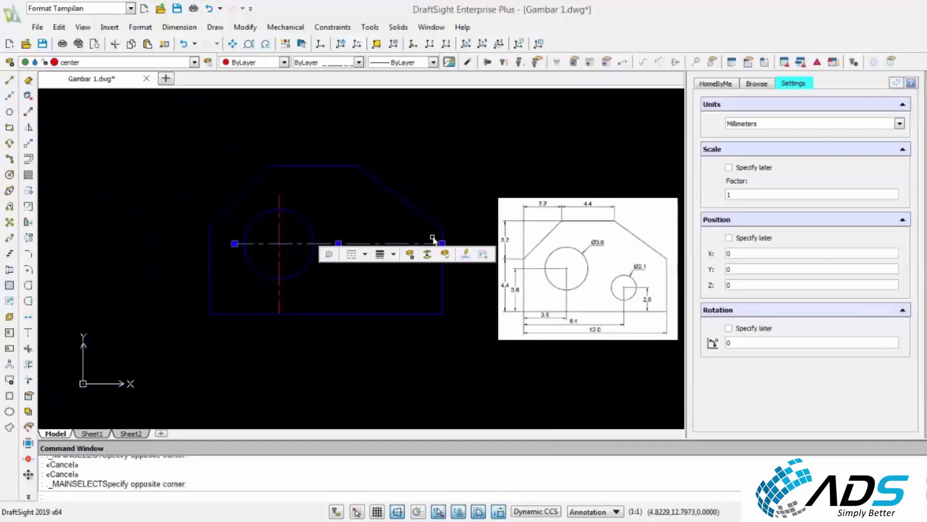
scroll(358, 243, up, 4)
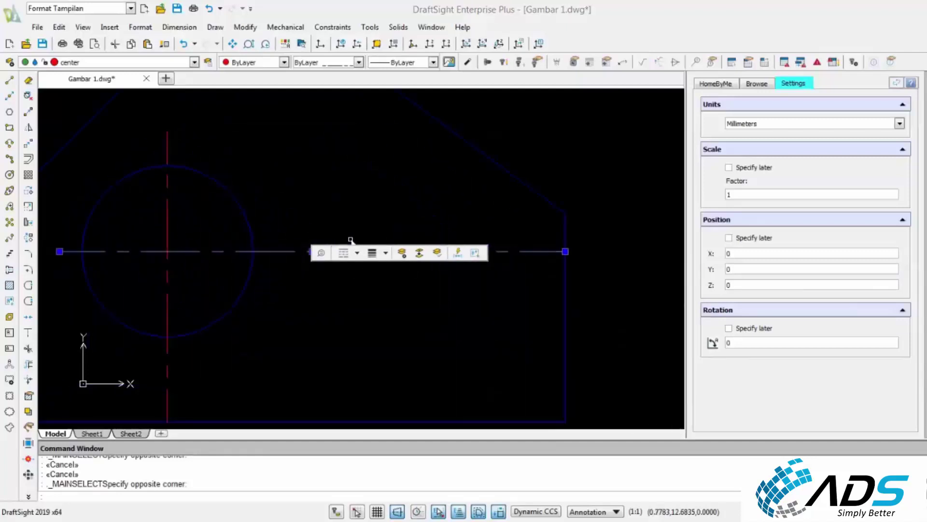
click(565, 251)
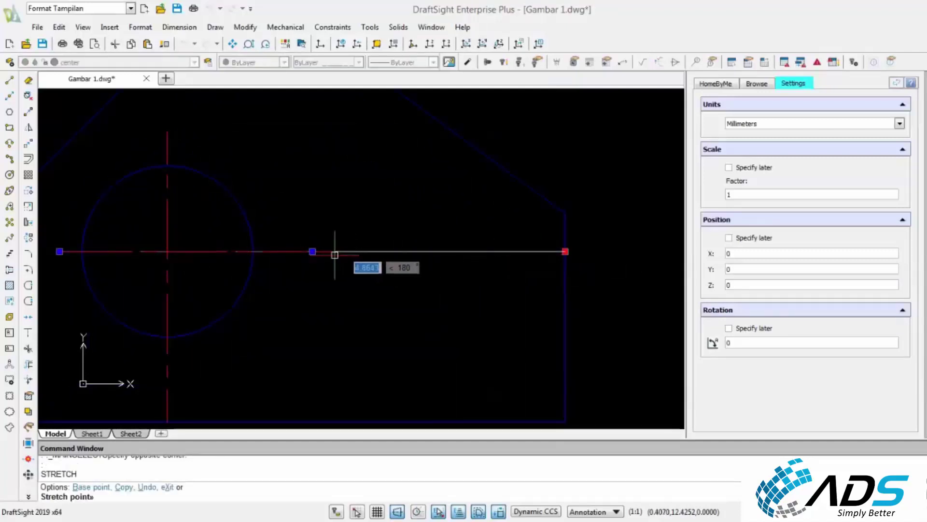
click(298, 251)
key(Escape)
Shorten the vertical centerline from the part's bottom edge to just below the circle
click(203, 369)
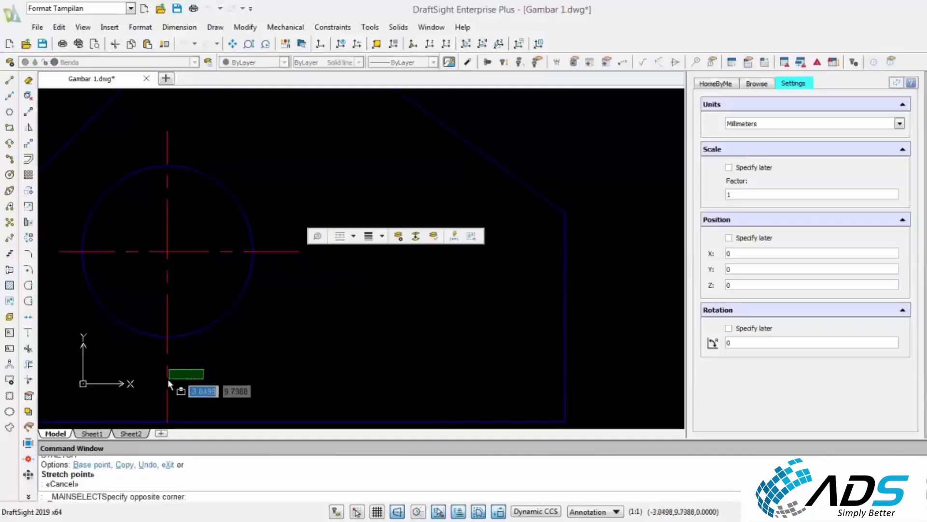
click(167, 379)
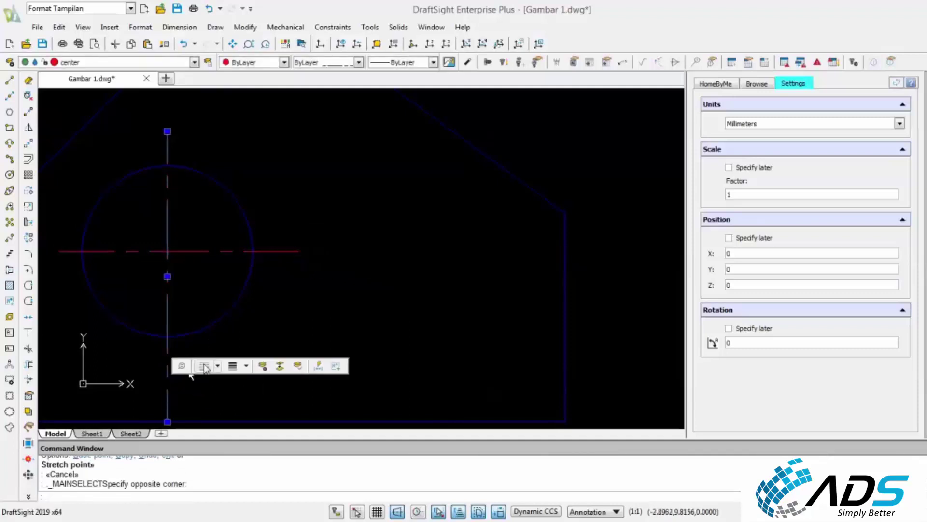
click(167, 421)
click(172, 359)
key(Escape)
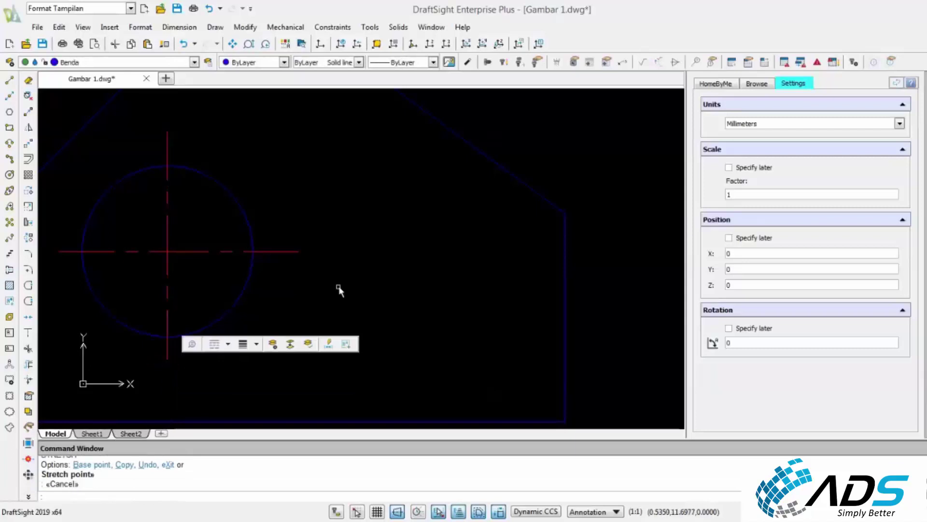
scroll(341, 289, down, 3)
key(Escape)
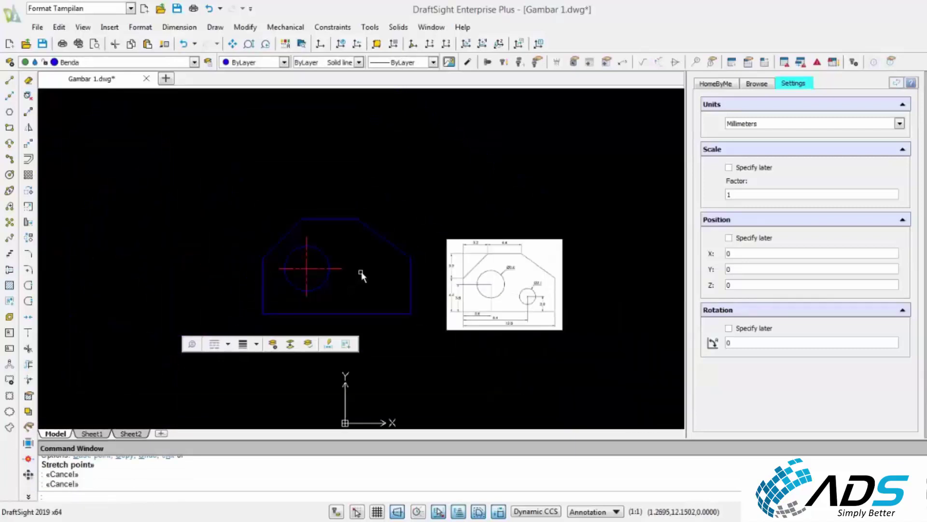
Examine the reference image for the small hole's diameter and position dimensions
scroll(371, 288, up, 1)
click(382, 278)
click(375, 273)
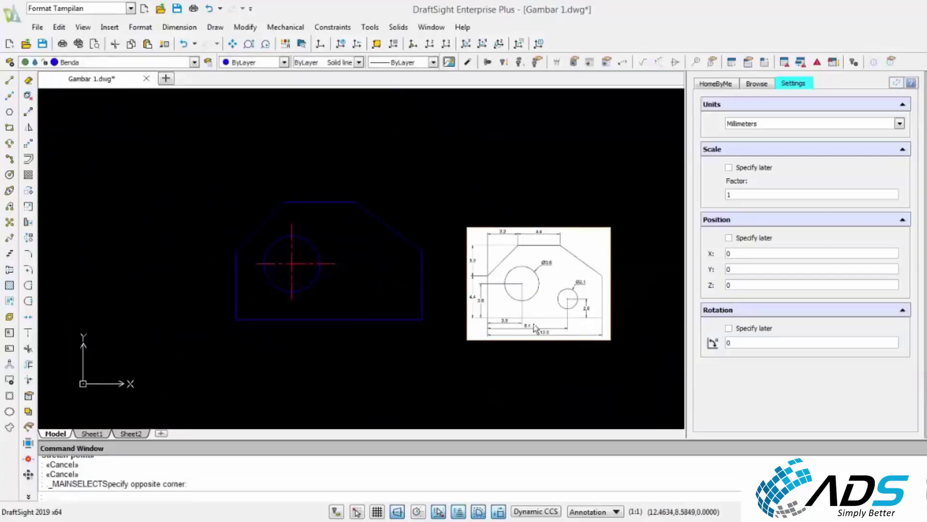
scroll(567, 299, up, 3)
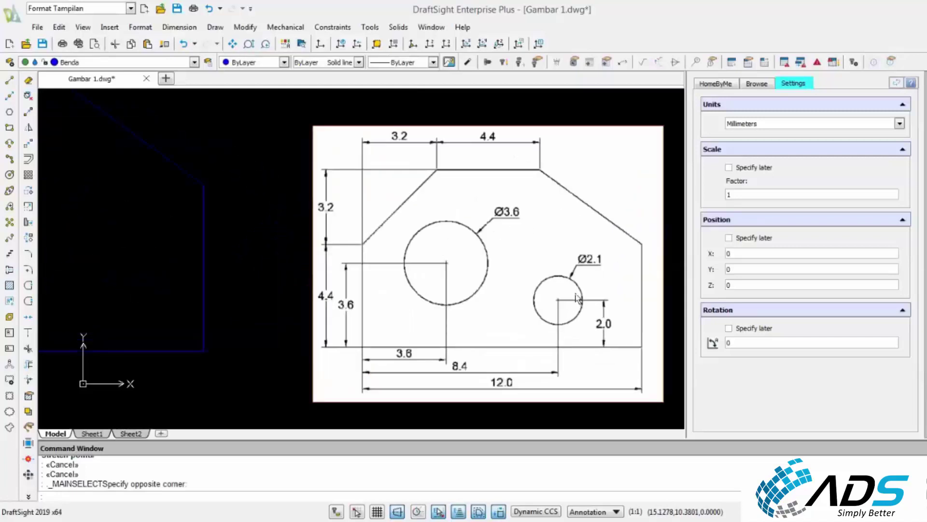
scroll(578, 298, down, 3)
middle_drag(292, 268, 269, 257)
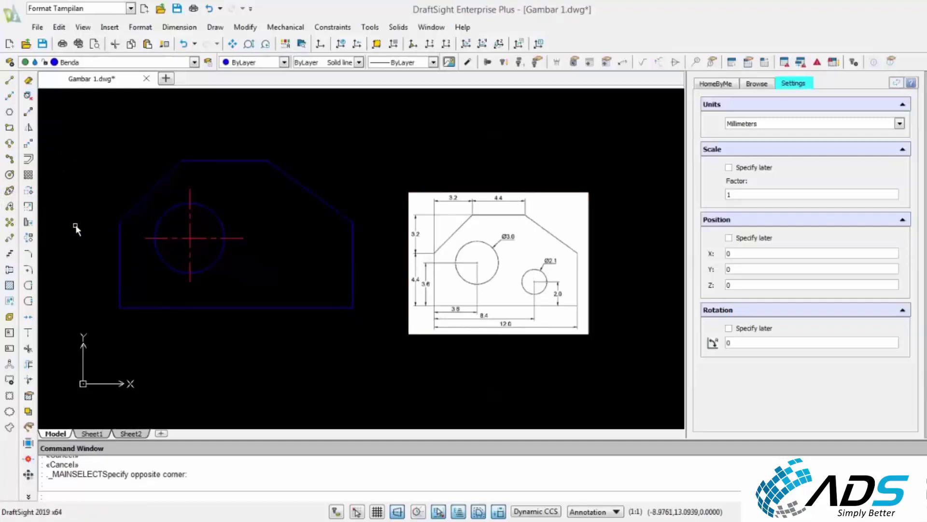
click(28, 159)
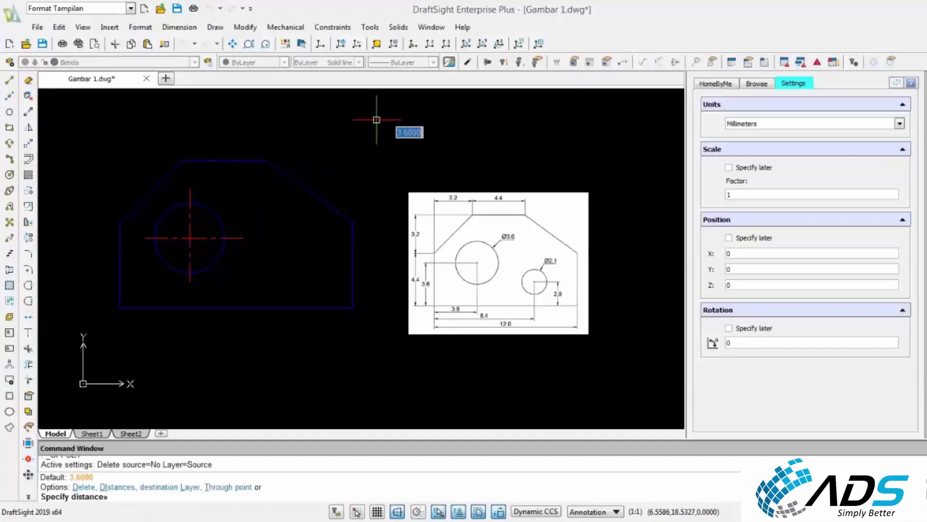
text(8)
key(Return)
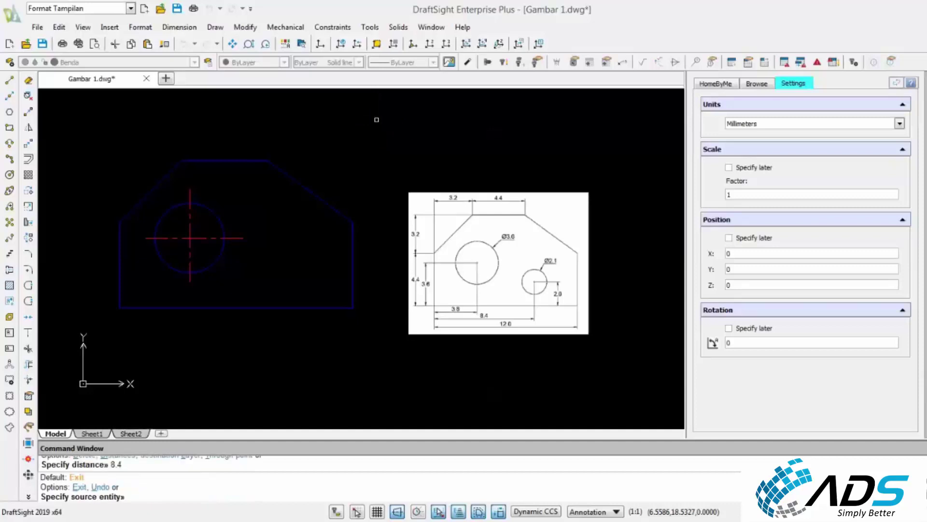
key(Escape)
key(Escape)
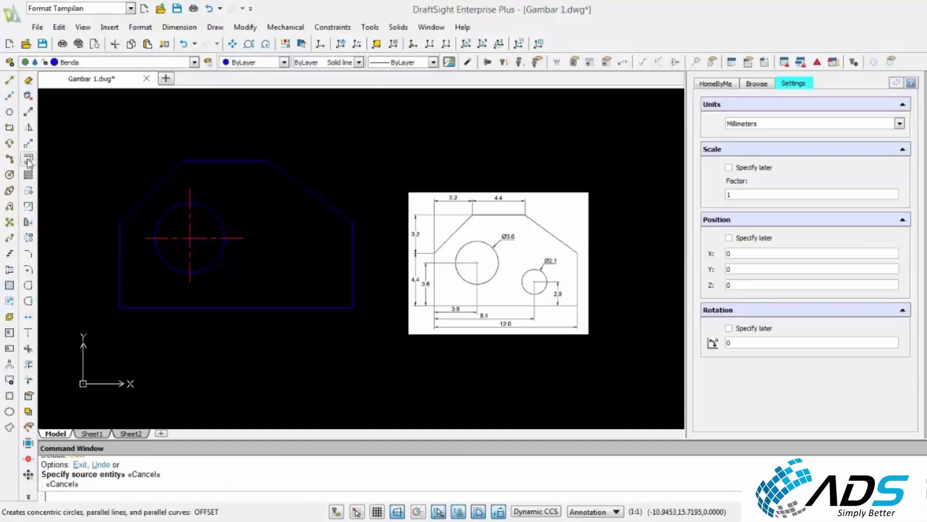
Offset the part's left vertical edge 8.4 mm toward the inside of the outline
click(28, 161)
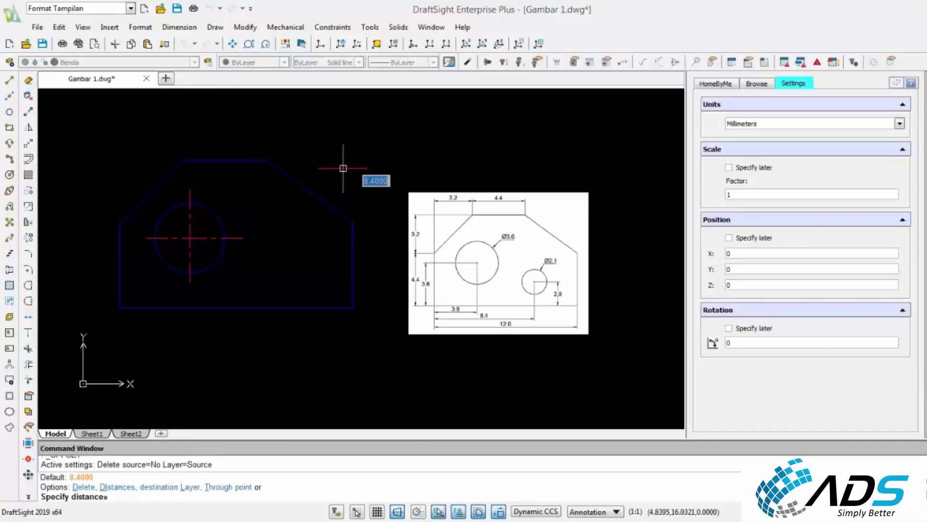
text(8)
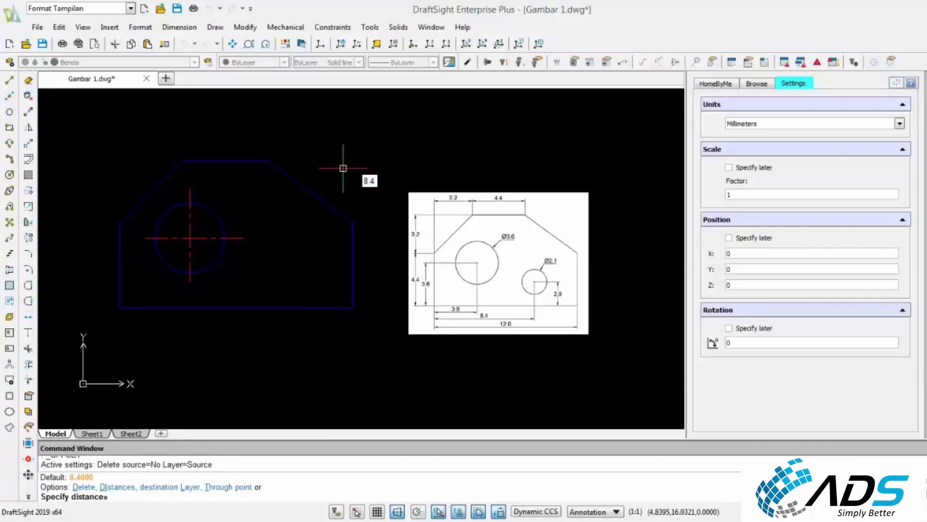
text(.4)
key(Return)
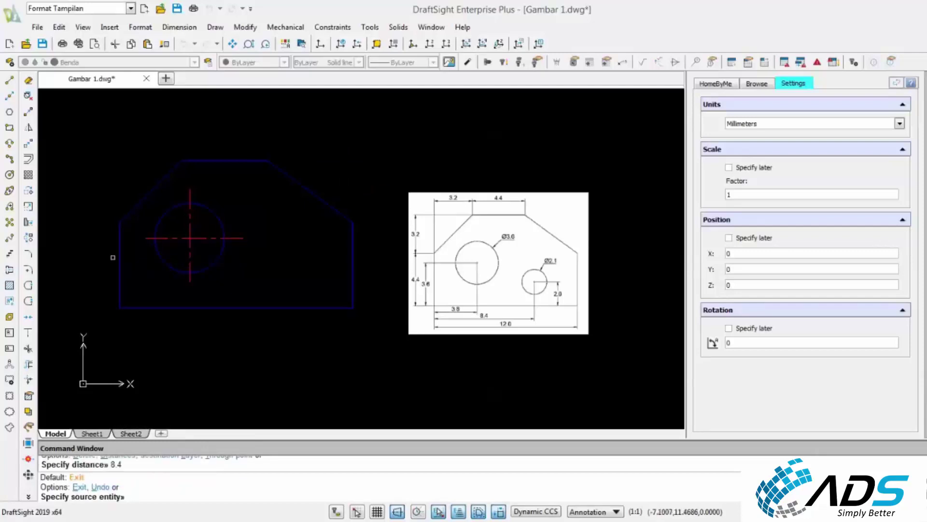
click(120, 257)
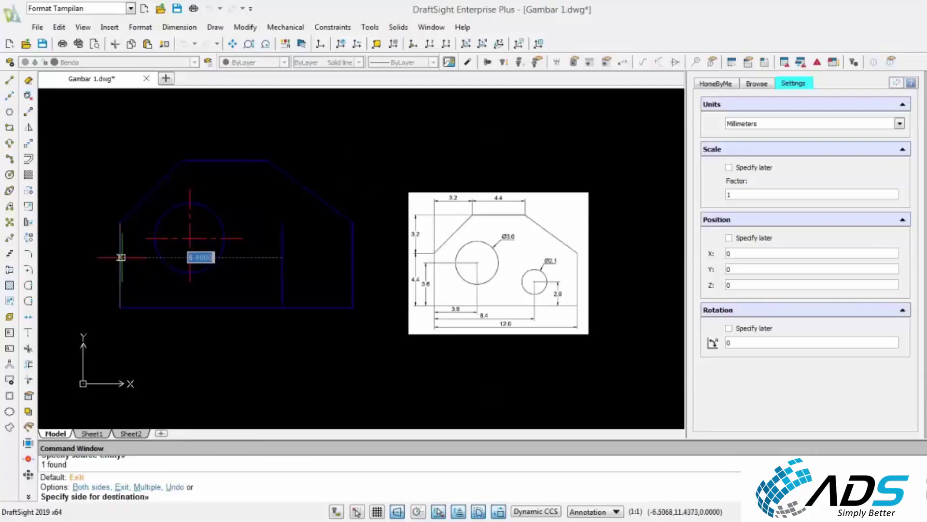
click(311, 244)
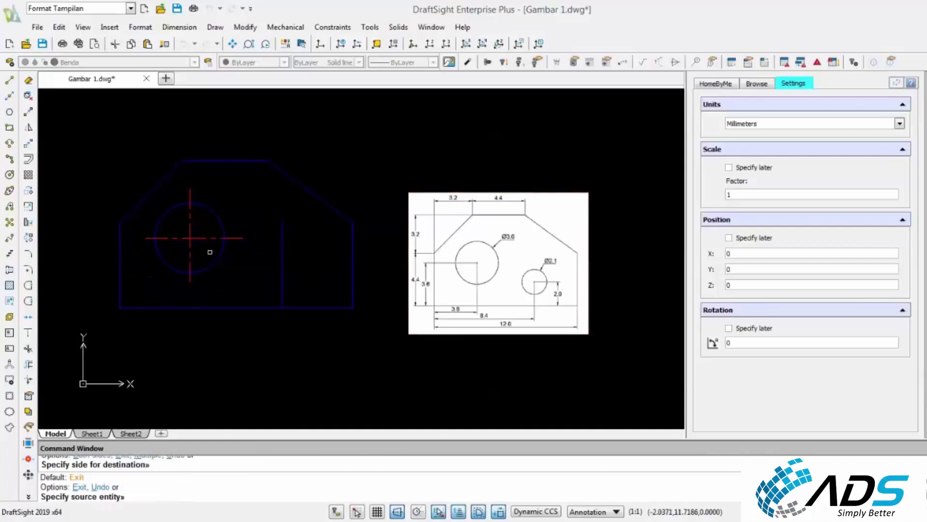
Offset the part's bottom edge 2 mm upward into the outline
click(28, 159)
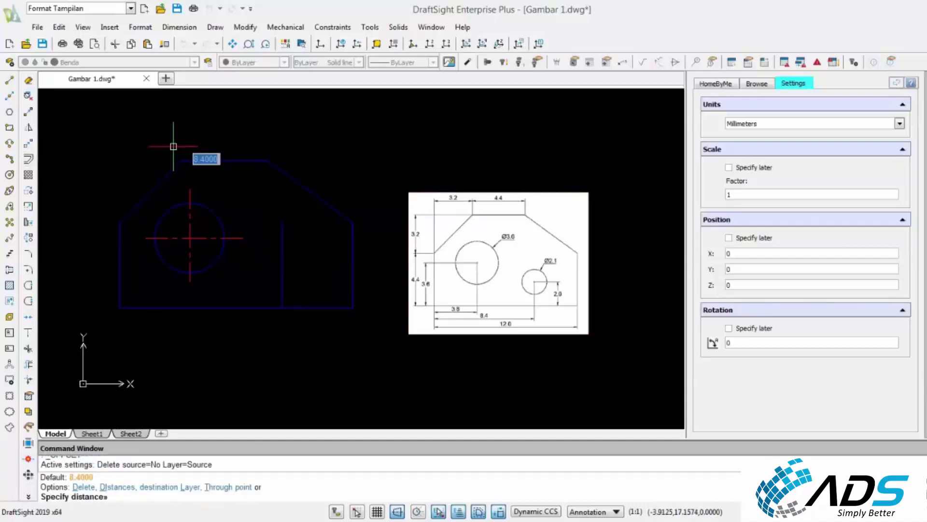
text(2)
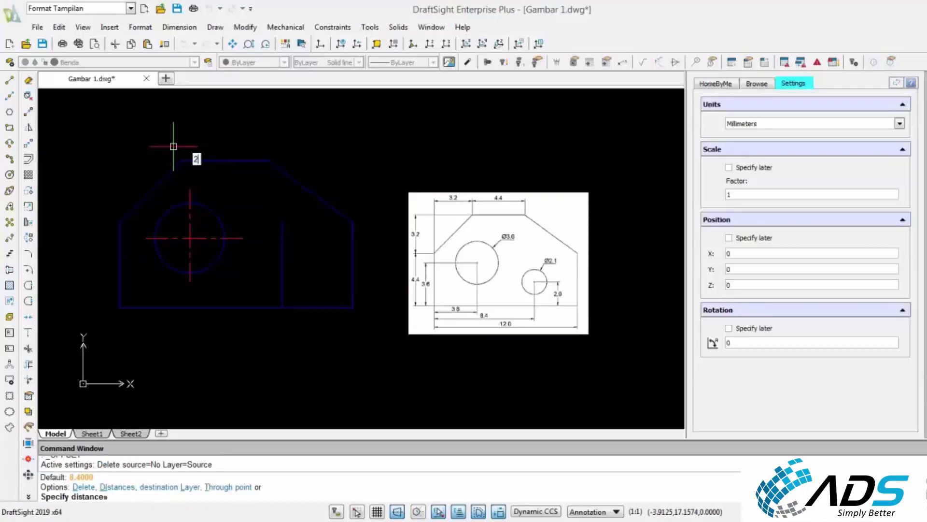
key(Return)
click(300, 307)
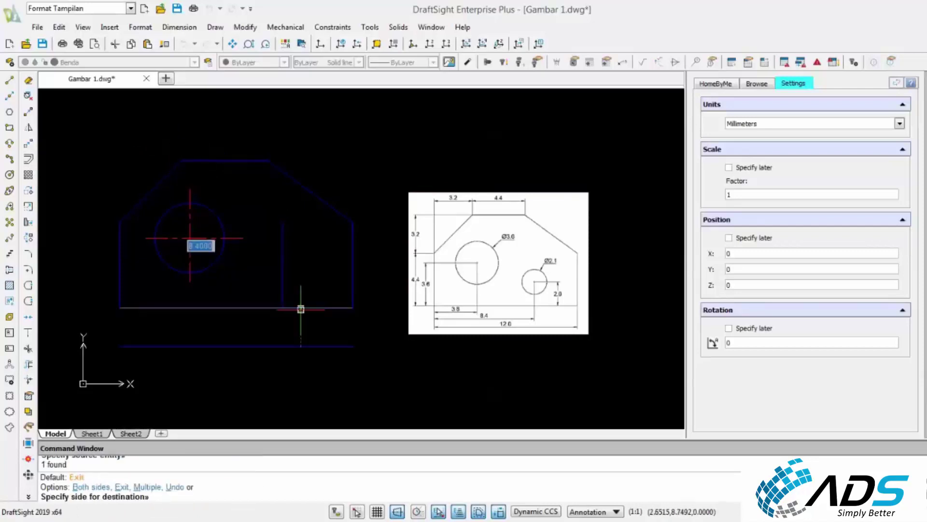
click(310, 256)
key(Escape)
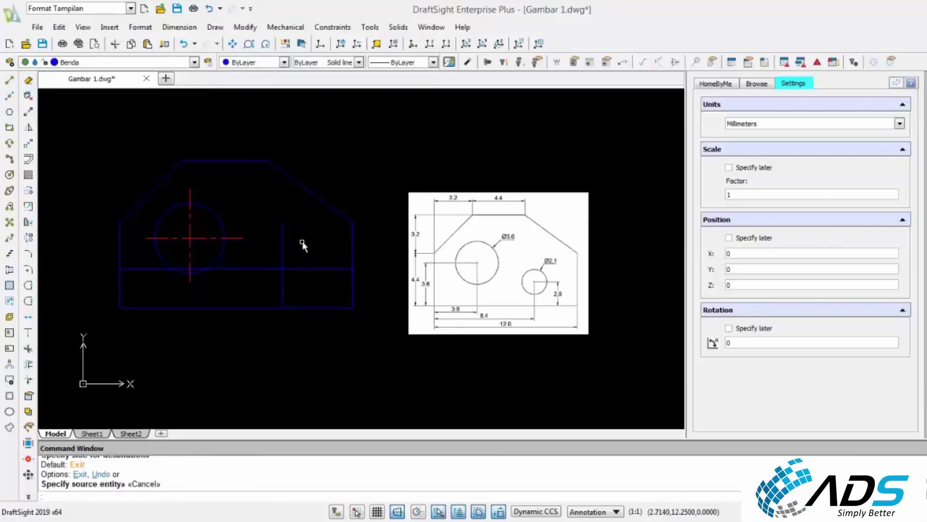
Copy the large hole's vertical centerline properties onto the two new offset lines with Property Painter, and undo that change
scroll(308, 263, up, 2)
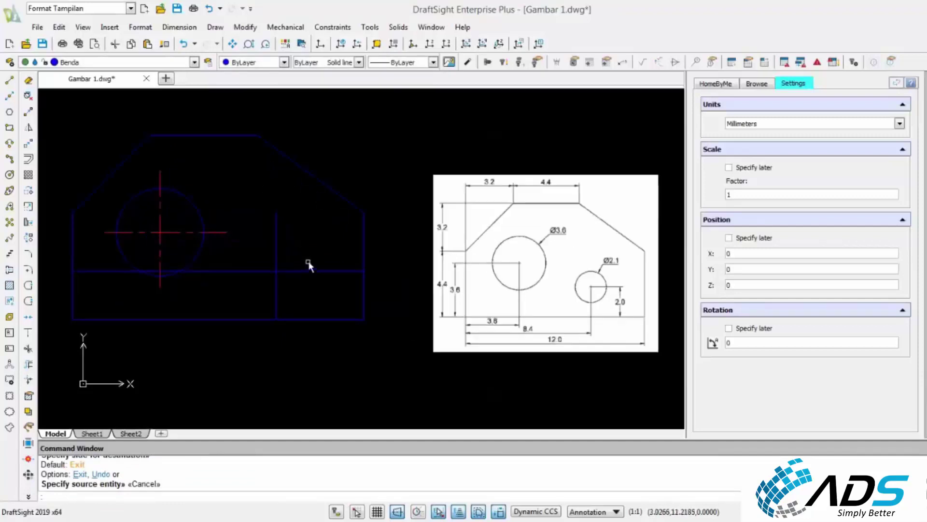
click(165, 45)
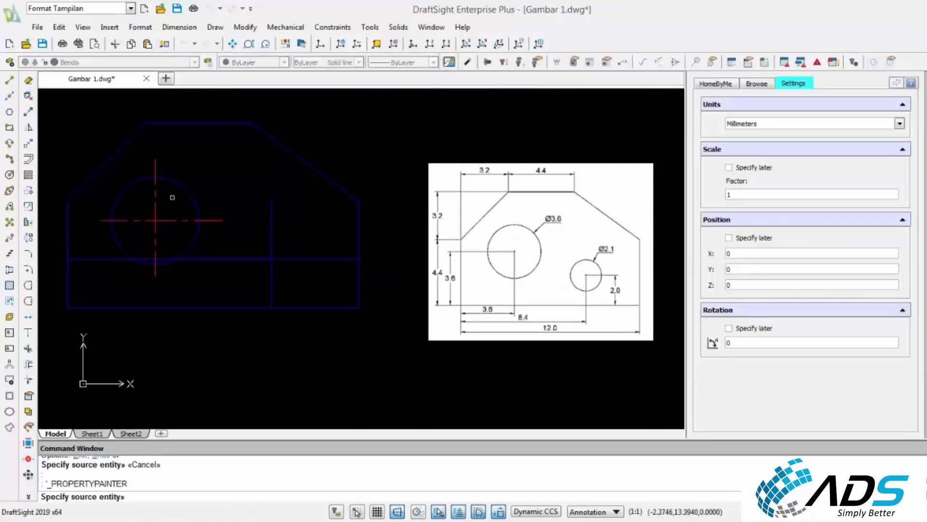
click(156, 197)
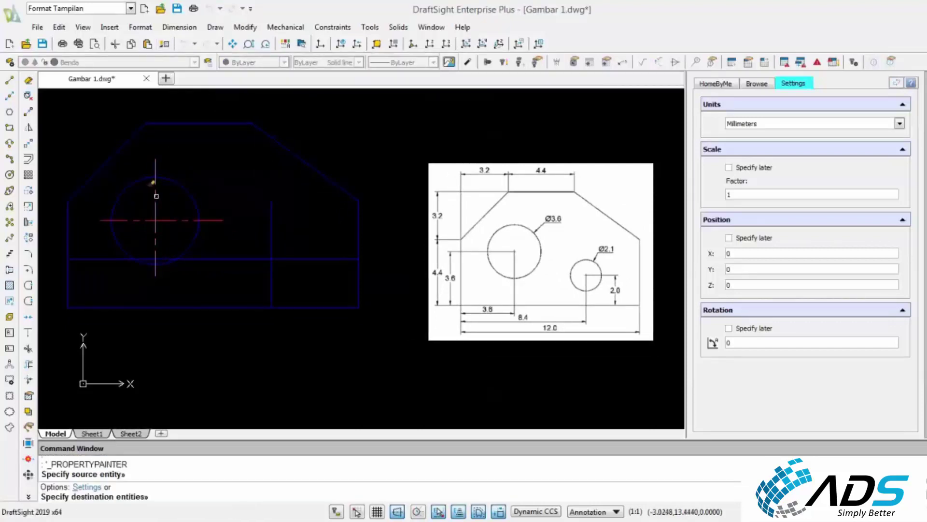
click(314, 230)
click(256, 274)
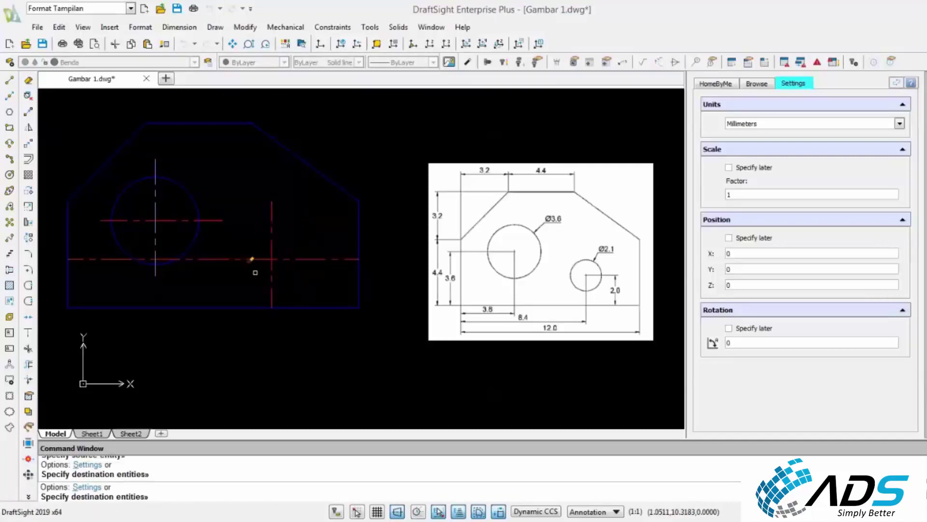
key(Escape)
key(Escape)
key(Escape)
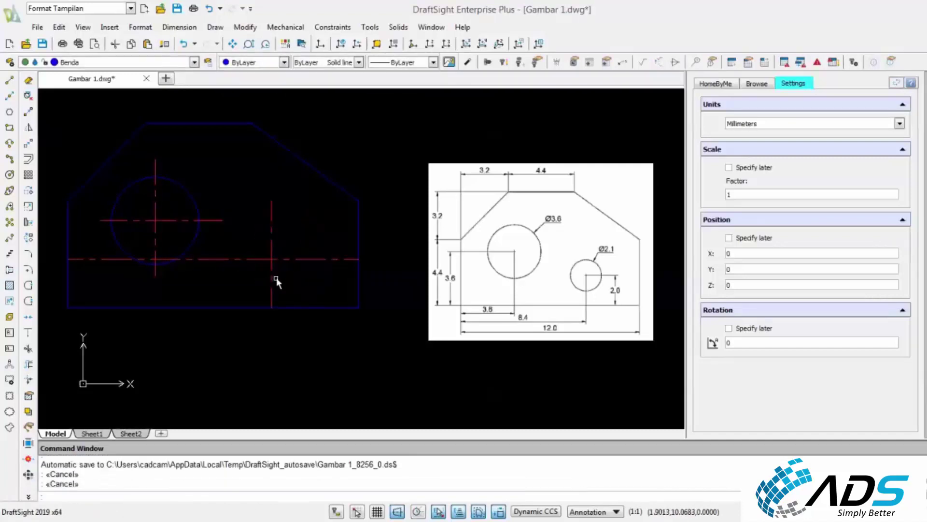
key(Escape)
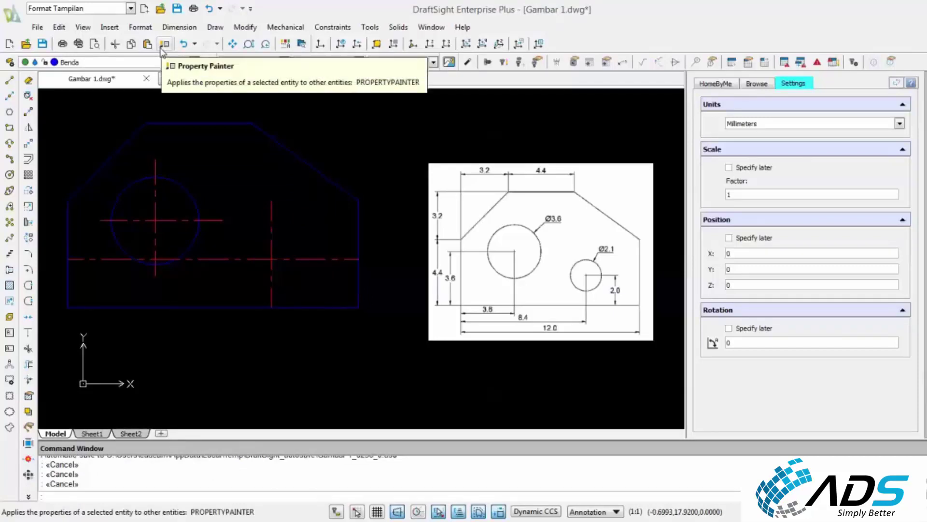
key(Escape)
key(ctrl+z)
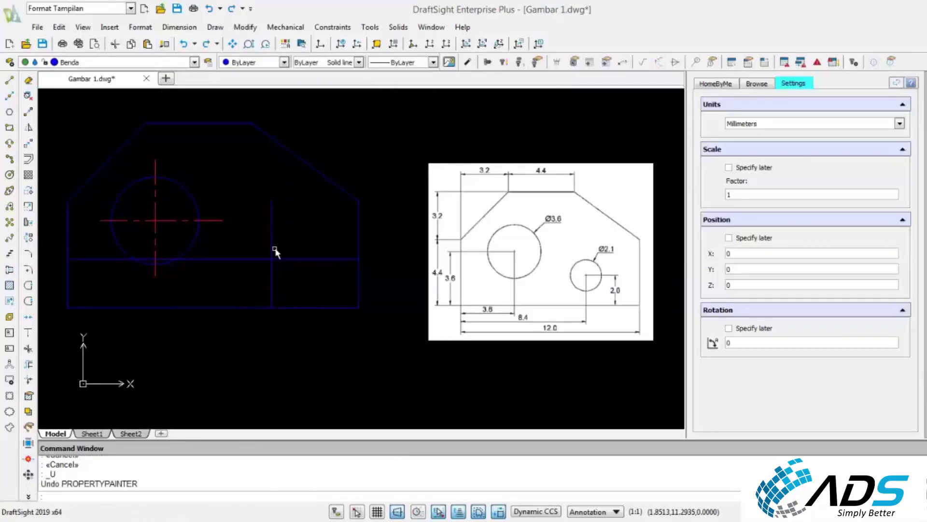
Assign the 8.4 mm vertical and 2 mm horizontal offset lines to the center layer
click(307, 245)
click(257, 276)
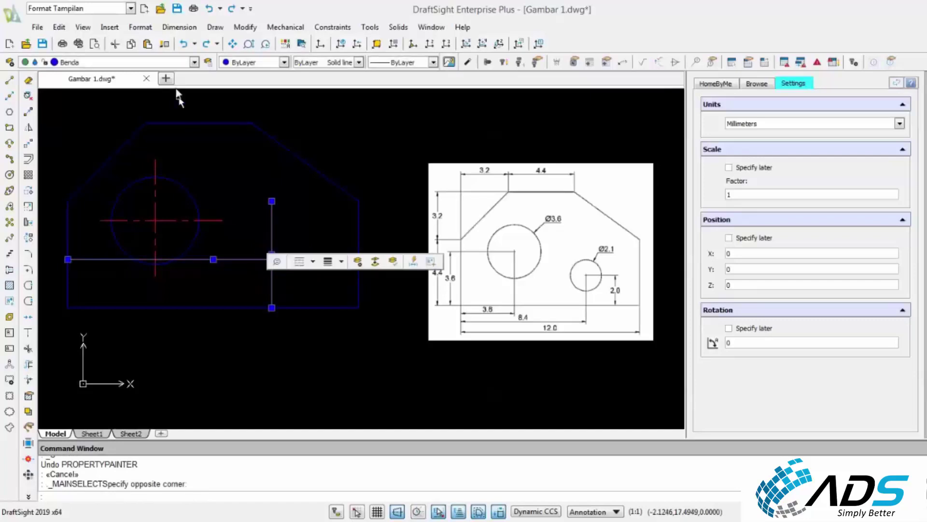
click(193, 62)
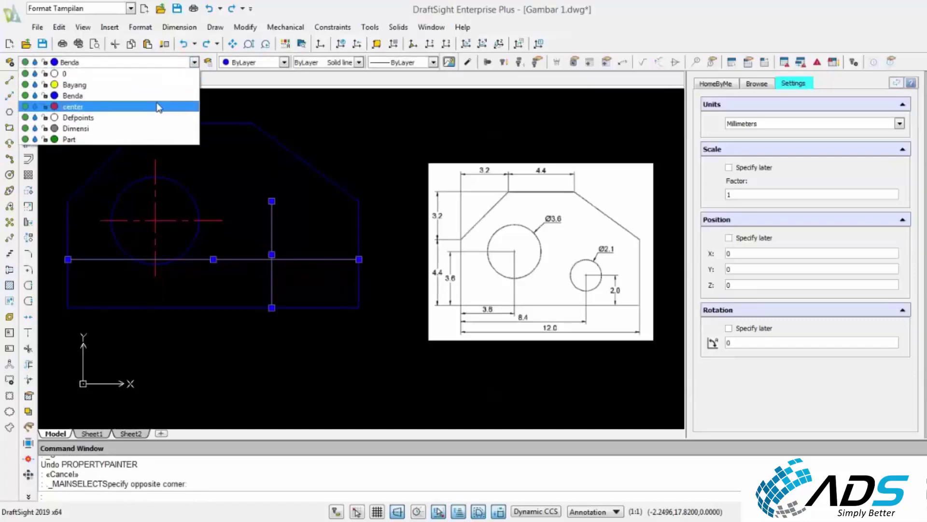
click(159, 106)
key(Escape)
key(Escape)
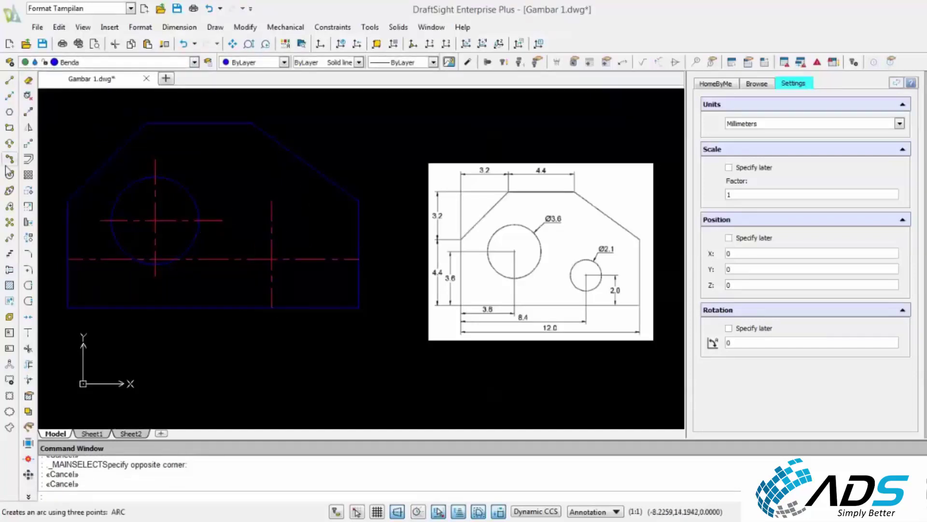
Stretch the lower horizontal centerline from its endpoint on the part's left vertical edge
click(233, 253)
click(211, 274)
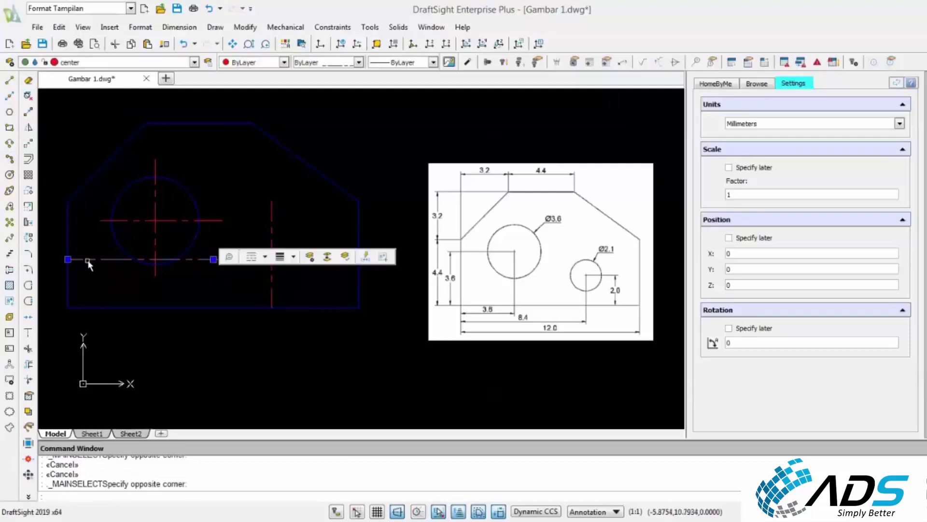
click(68, 259)
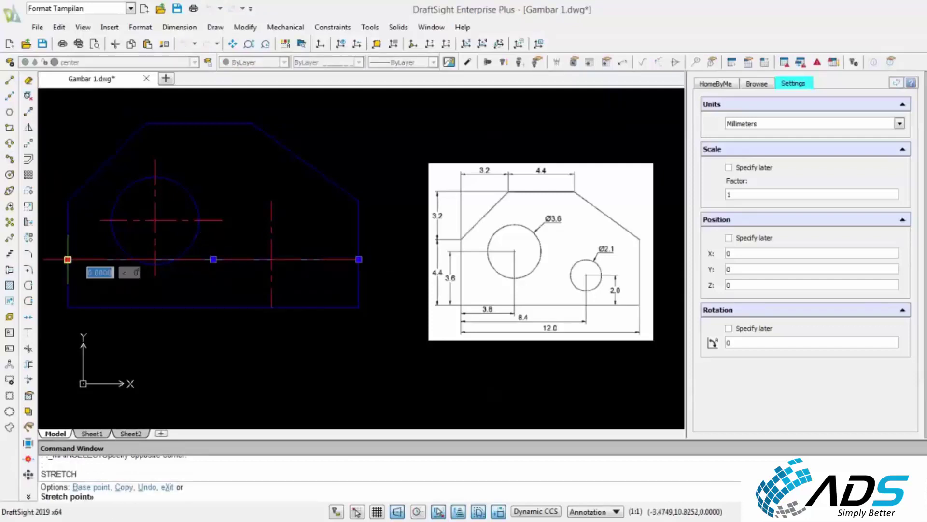
Shorten the long horizontal centre line by stretching its left end inward, to just left of the right-hand vertical centre line
click(236, 260)
key(Escape)
key(Escape)
Stretch the right end of the same horizontal centre line inward, off the part's right edge
click(341, 281)
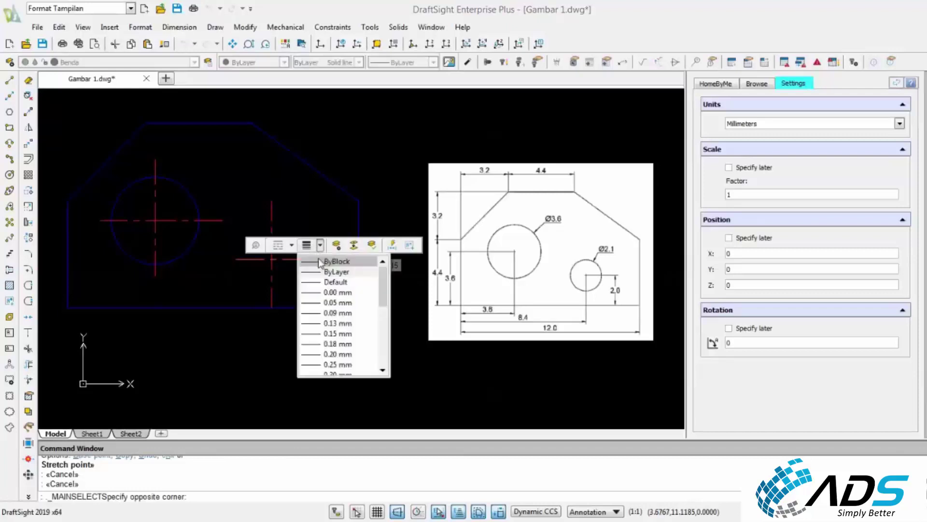
scroll(292, 248, up, 2)
click(292, 248)
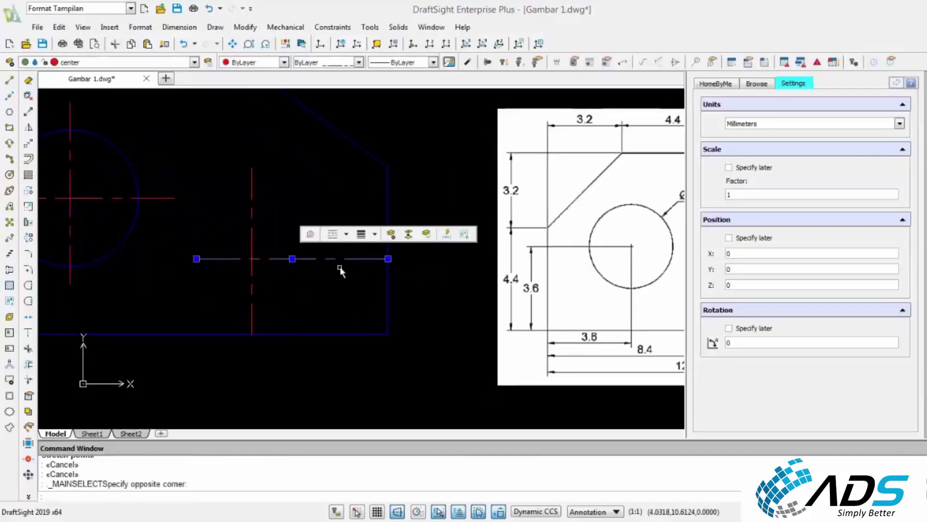
click(388, 259)
click(325, 259)
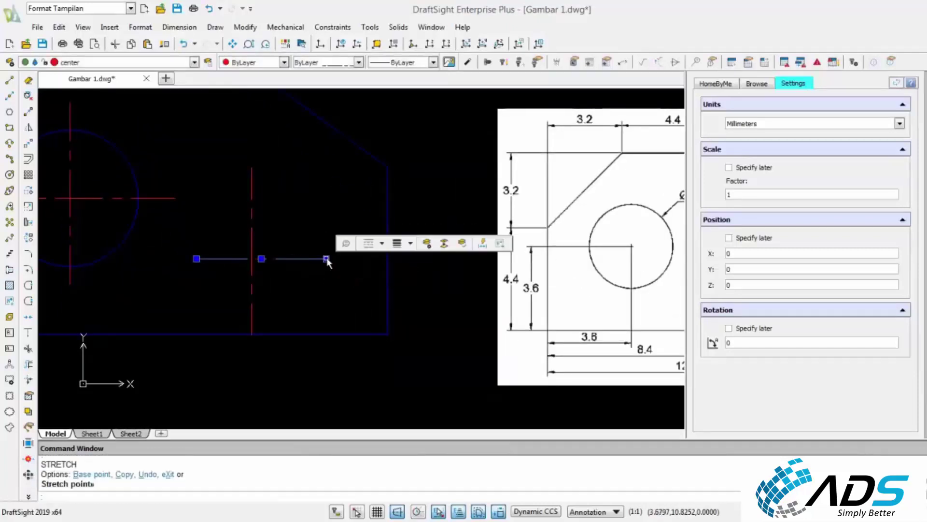
key(Escape)
key(Escape)
scroll(253, 232, down, 2)
key(Escape)
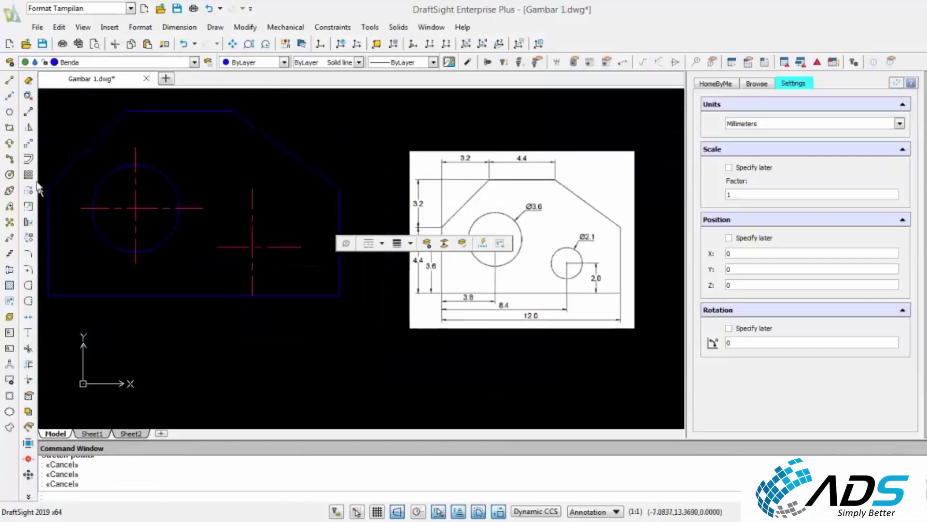
Draw a circle of diameter 2.1 centred on the intersection of the right-hand centre lines
click(9, 174)
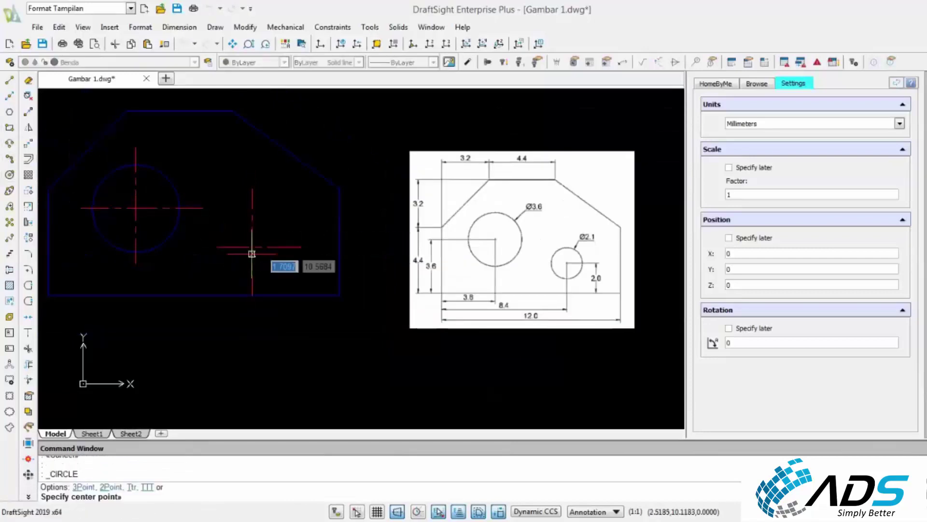
click(252, 247)
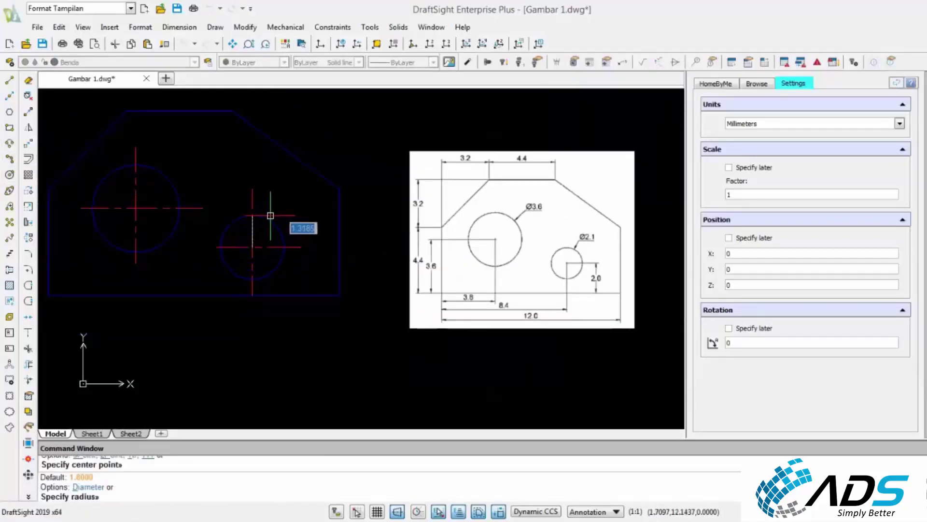
right_click(271, 216)
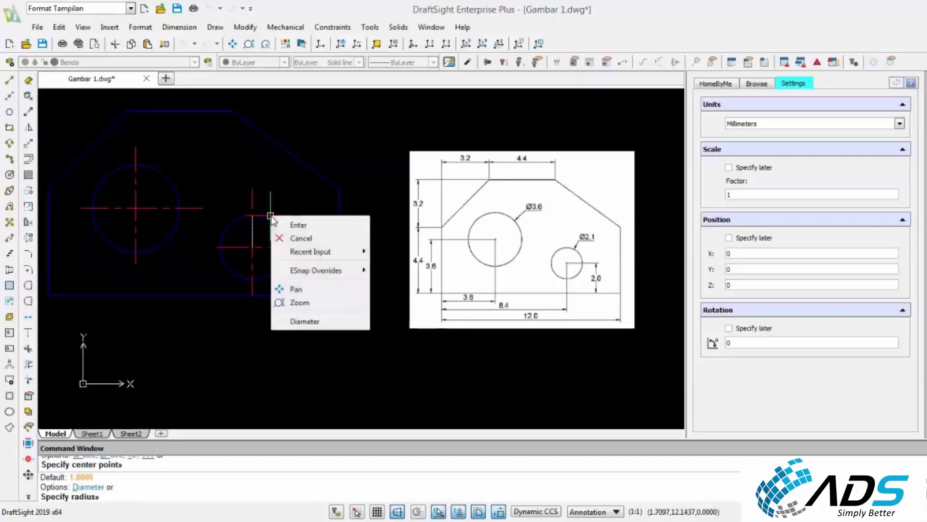
click(301, 319)
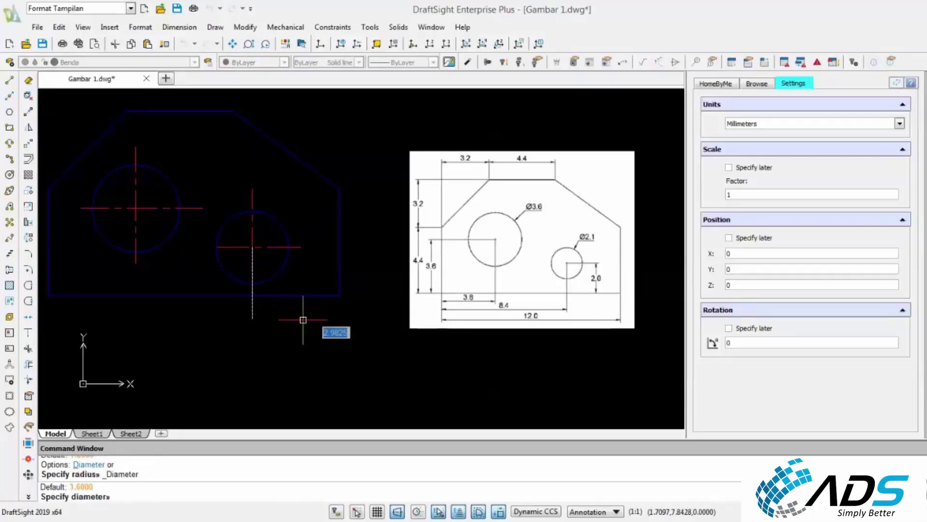
text(2)
key(Return)
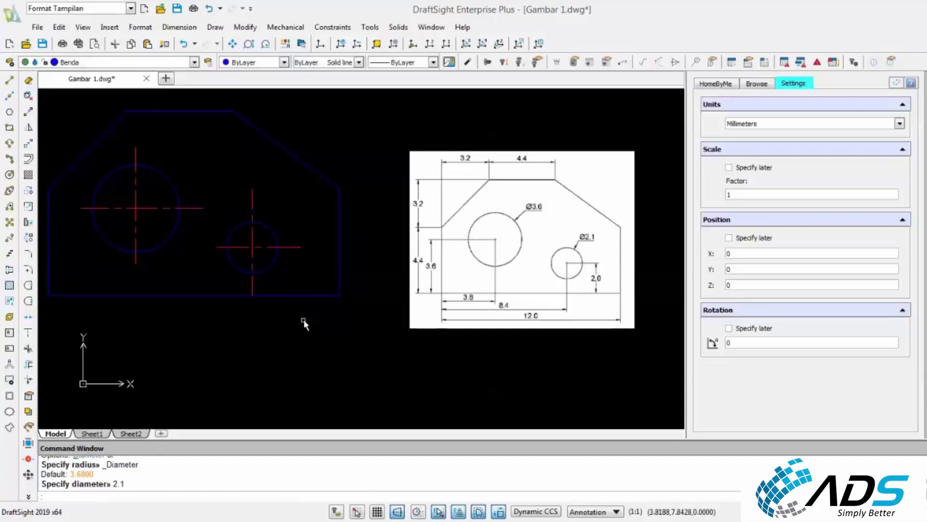
key(Escape)
key(Escape)
Stretch the lower end of the small circle's vertical centre line up from the part's bottom edge to just below the circle
scroll(287, 289, up, 2)
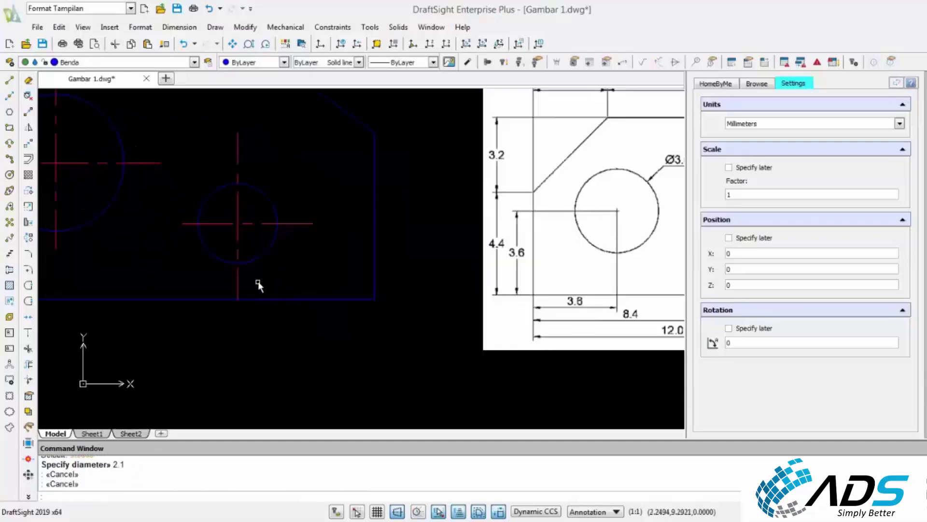
click(244, 287)
click(237, 300)
click(238, 299)
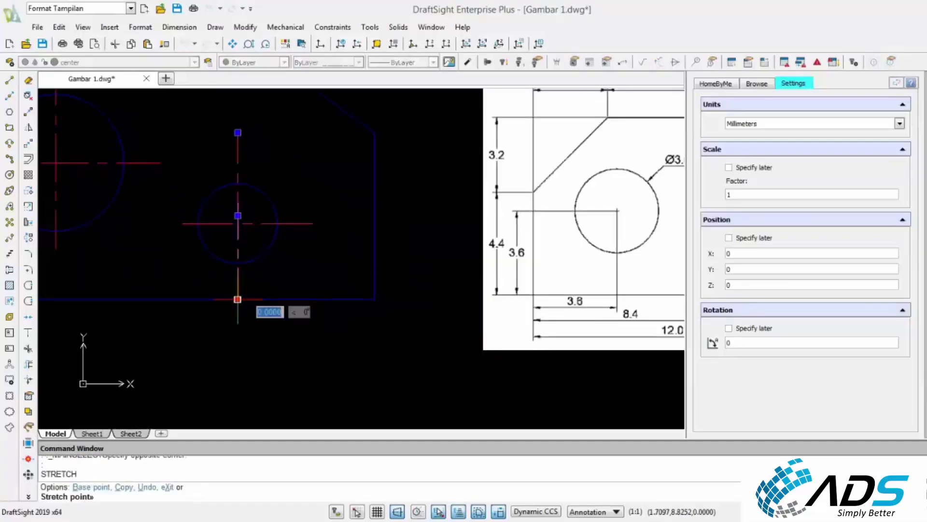
click(237, 283)
key(Escape)
key(Escape)
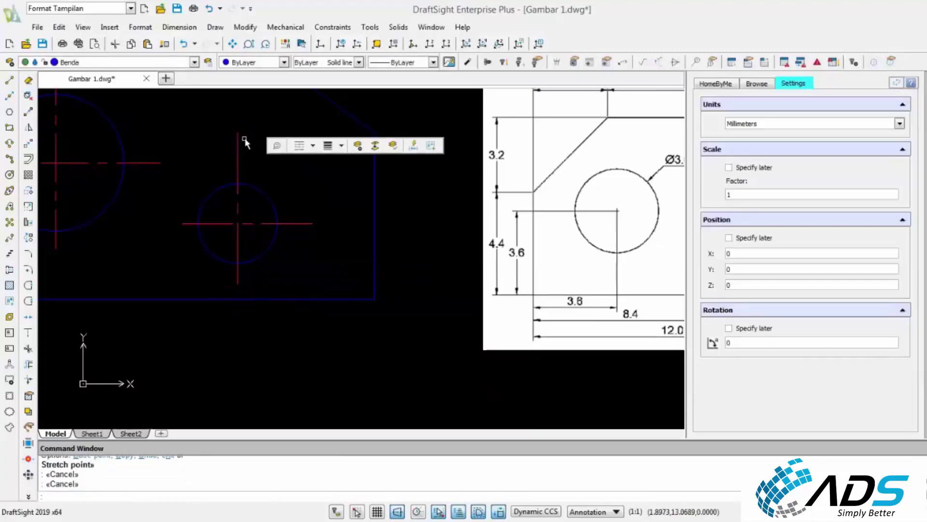
Stretch the upper end of the small circle's vertical centre line down to just above the circle
click(245, 140)
click(230, 147)
click(237, 133)
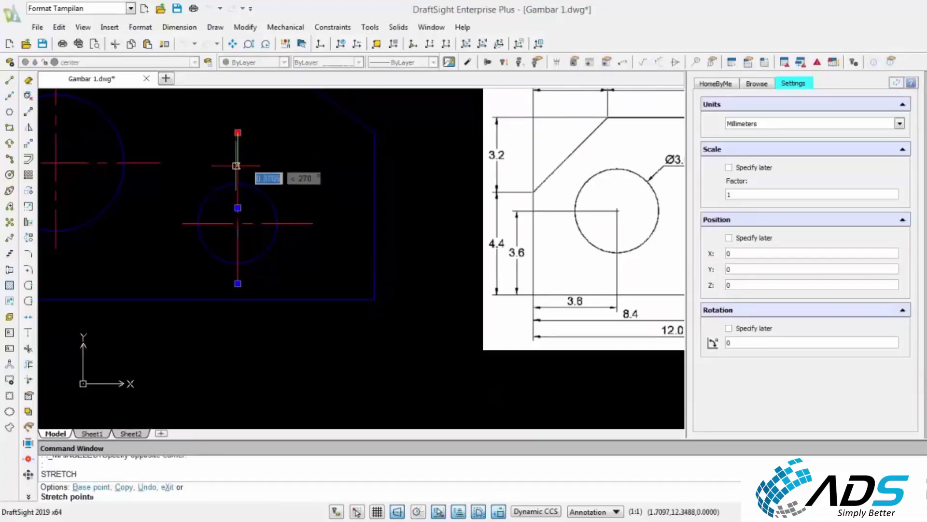
click(238, 171)
key(Escape)
key(Escape)
scroll(327, 217, down, 2)
scroll(327, 218, down, 1)
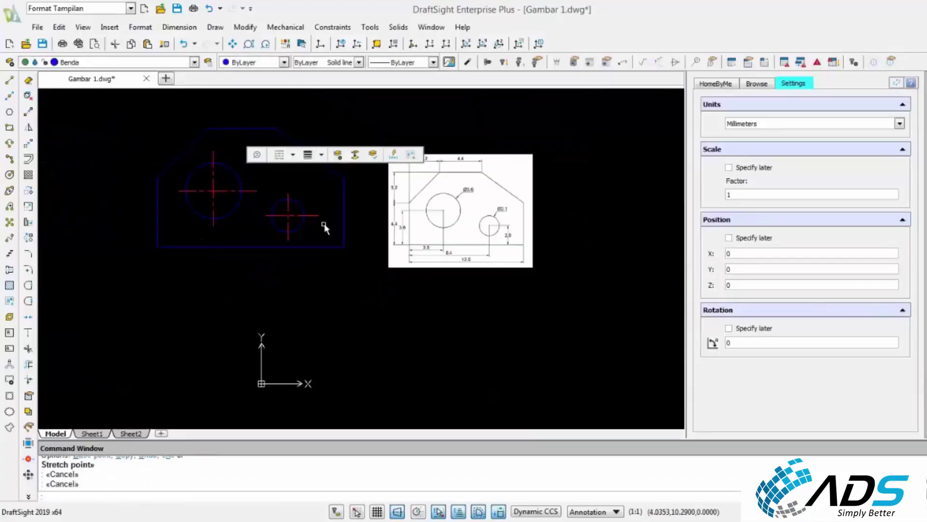
key(Escape)
Examine the dimensions in the reference image and compare them with the drawn part
middle_drag(304, 243, 304, 247)
middle_drag(305, 189, 291, 218)
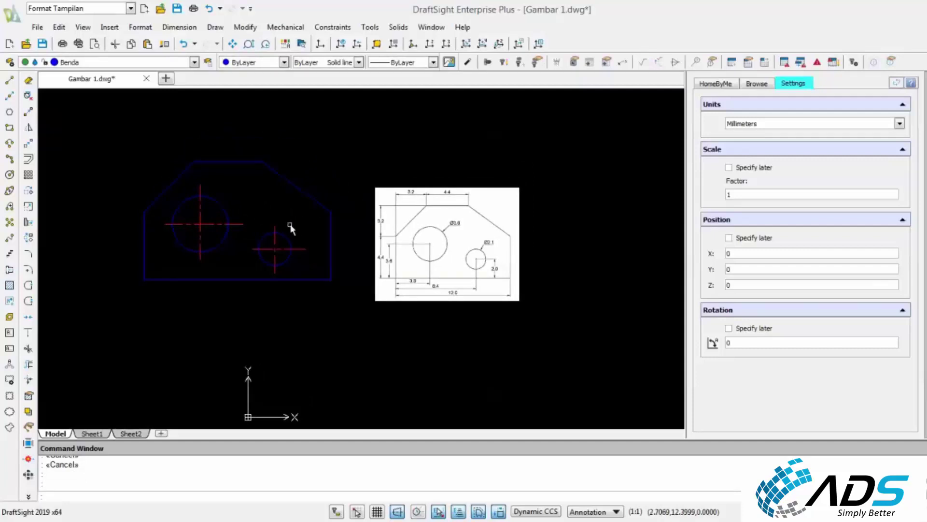
scroll(411, 217, up, 1)
scroll(414, 198, up, 1)
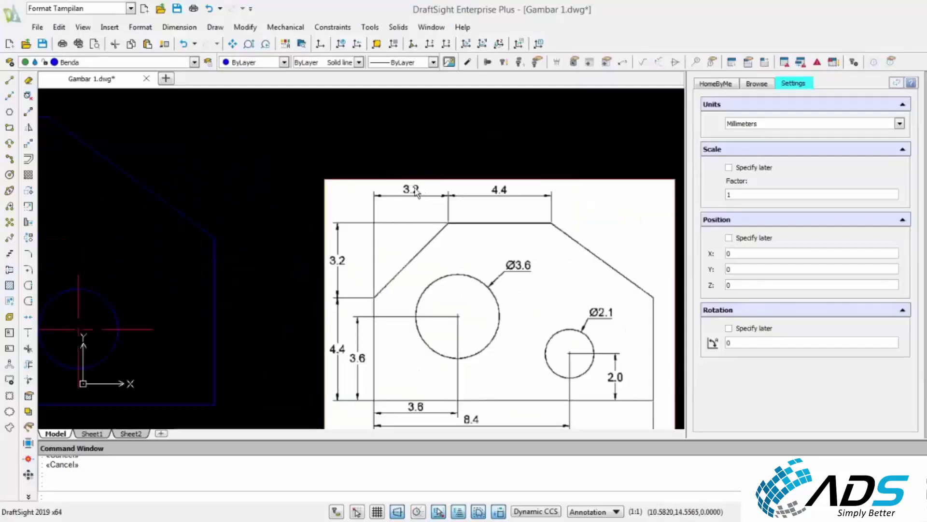
scroll(548, 207, down, 2)
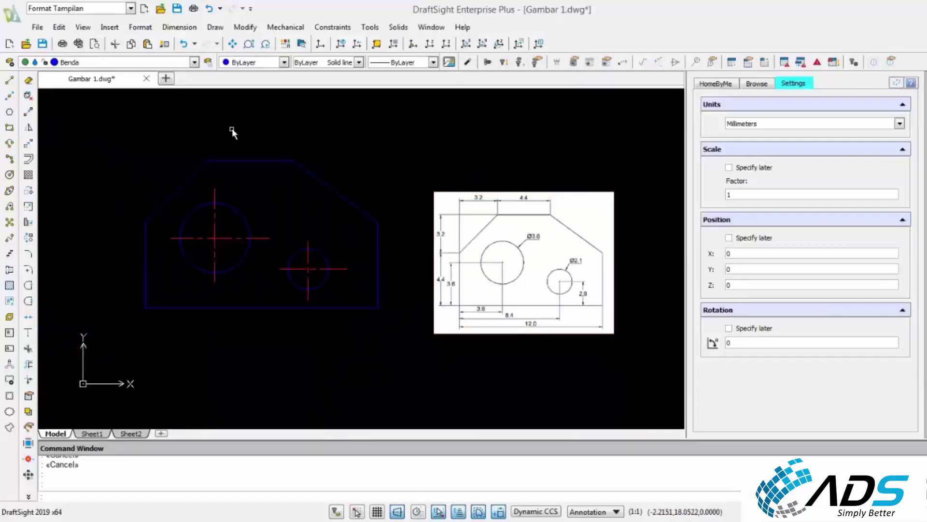
scroll(340, 244, down, 1)
scroll(371, 271, down, 1)
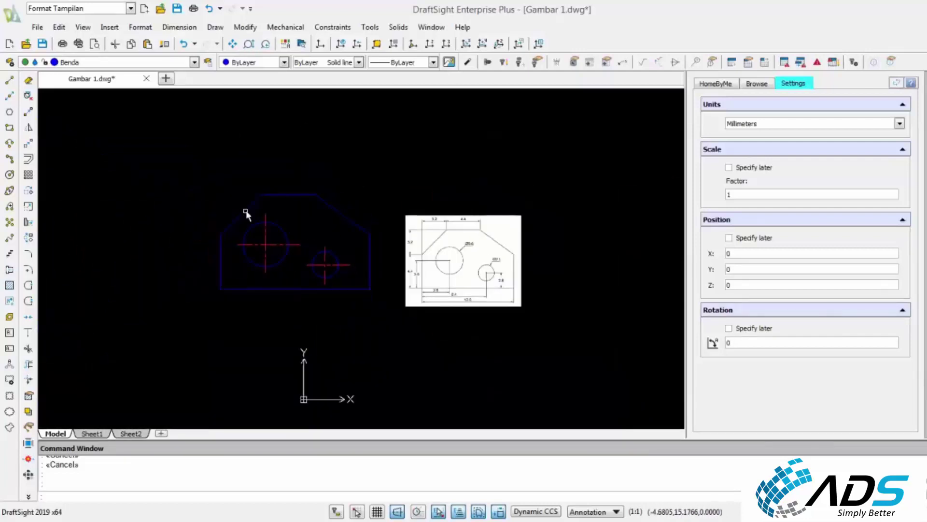
Save the drawing Gambar 1.dwg
click(177, 11)
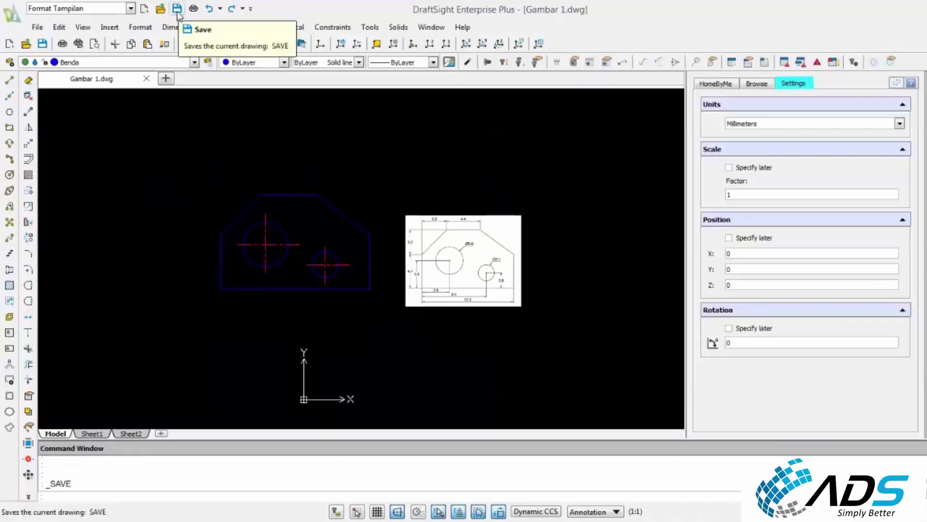
click(177, 12)
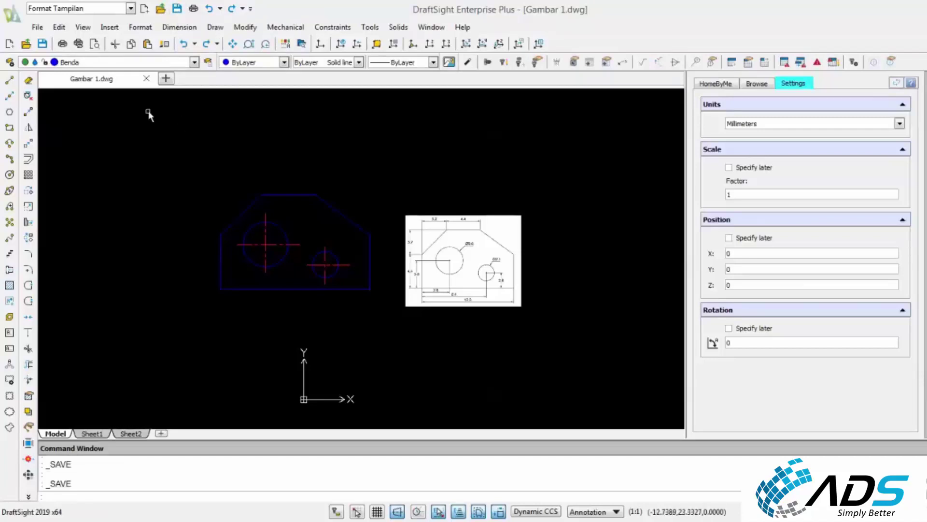
click(38, 28)
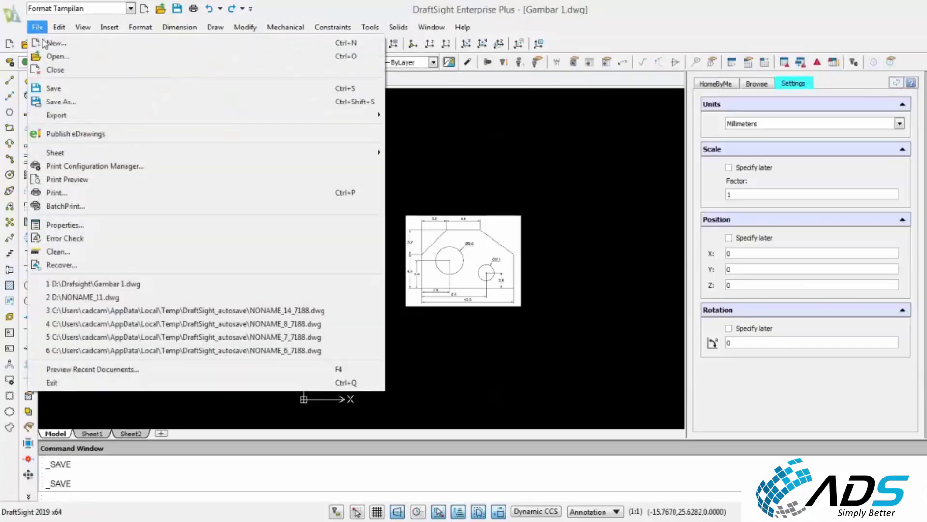
click(53, 89)
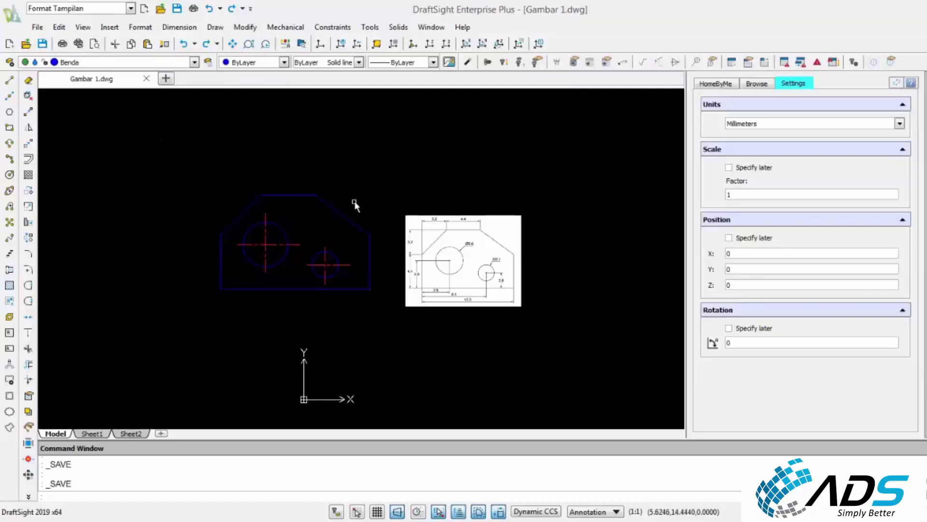
scroll(506, 270, up, 4)
scroll(506, 271, down, 3)
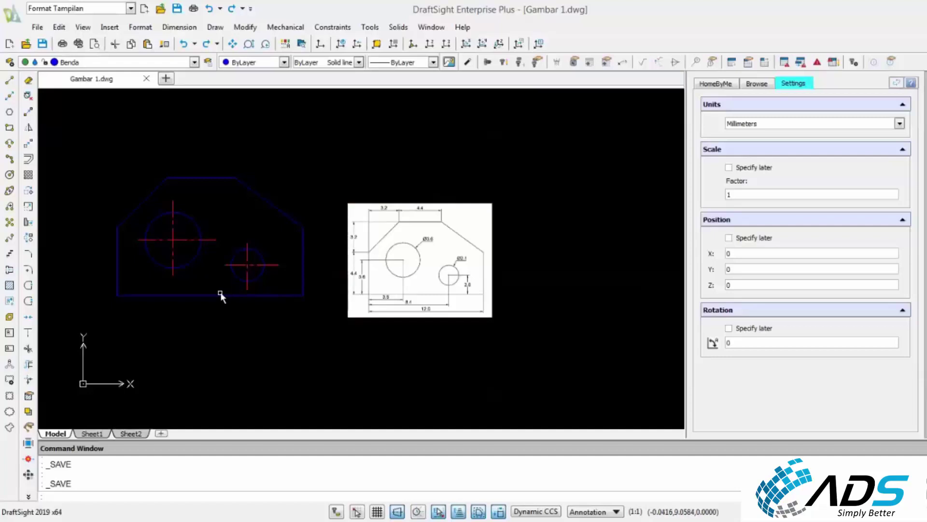
middle_drag(287, 352, 300, 351)
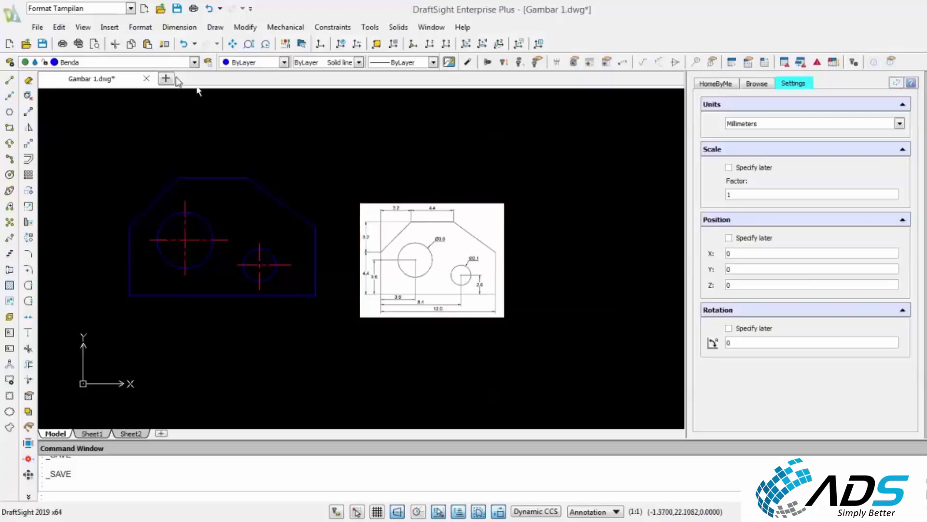
Insert ETIKET ADS A4_Lanscape from D:\Drafsight\Etiket as a block at 0,0,0 with scale 1 and rotation 0
click(111, 29)
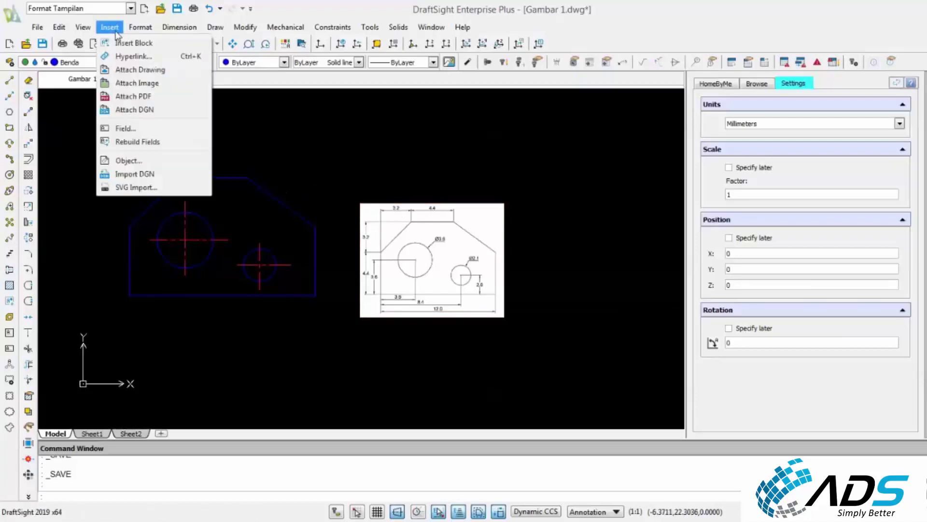
click(133, 45)
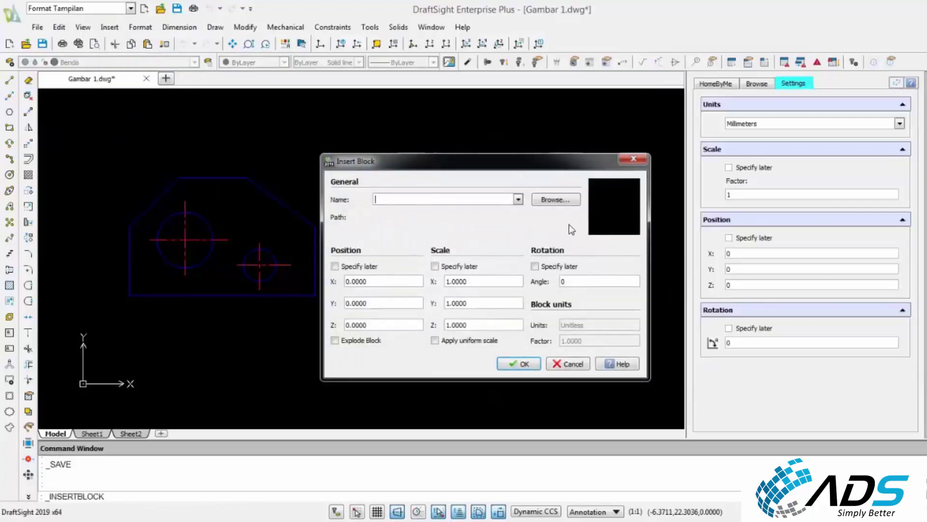
click(557, 200)
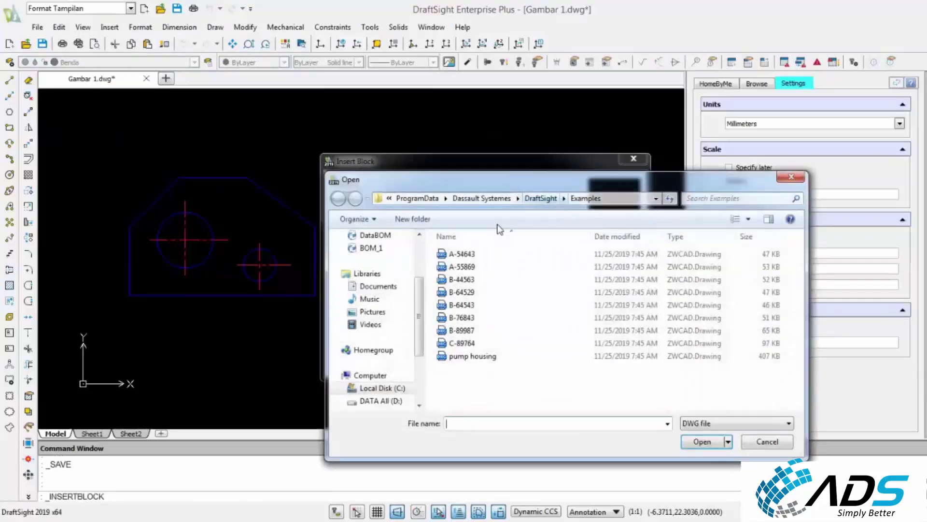
drag(486, 182, 435, 125)
click(333, 344)
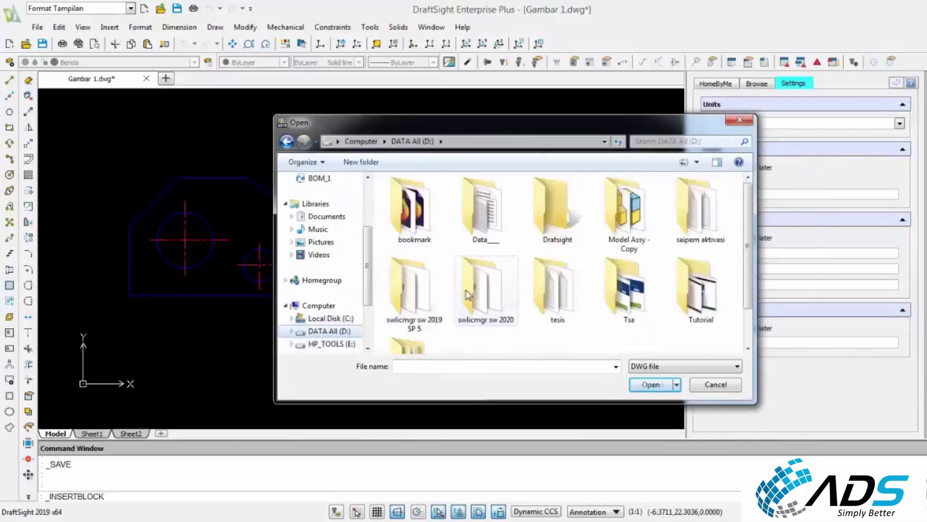
double_click(558, 212)
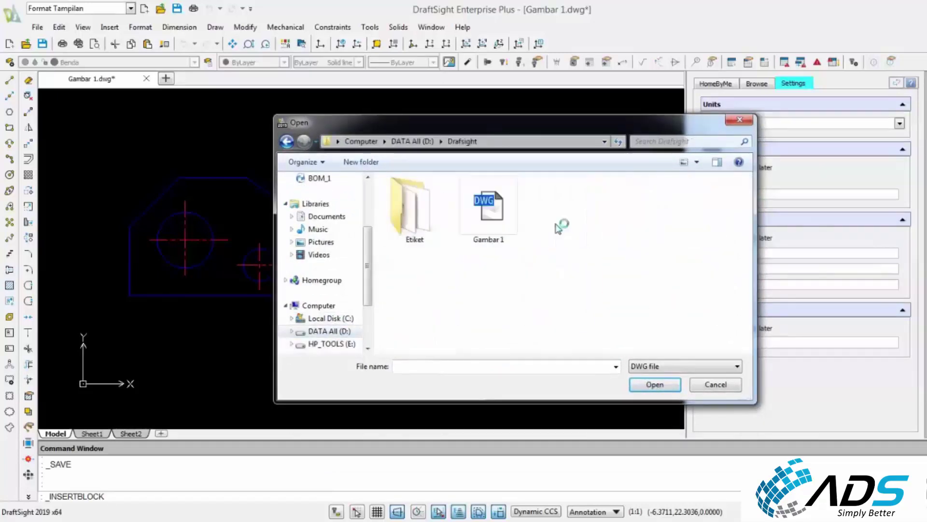
double_click(435, 227)
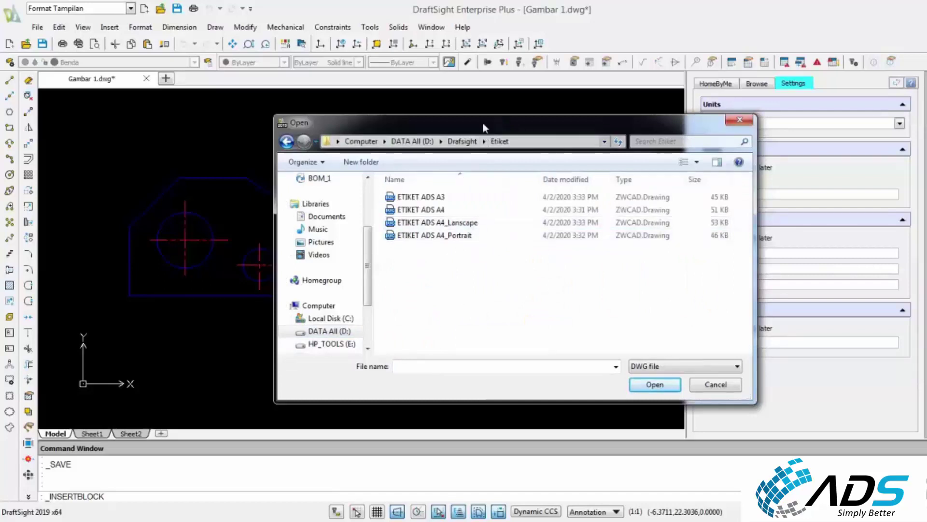
drag(482, 122, 601, 113)
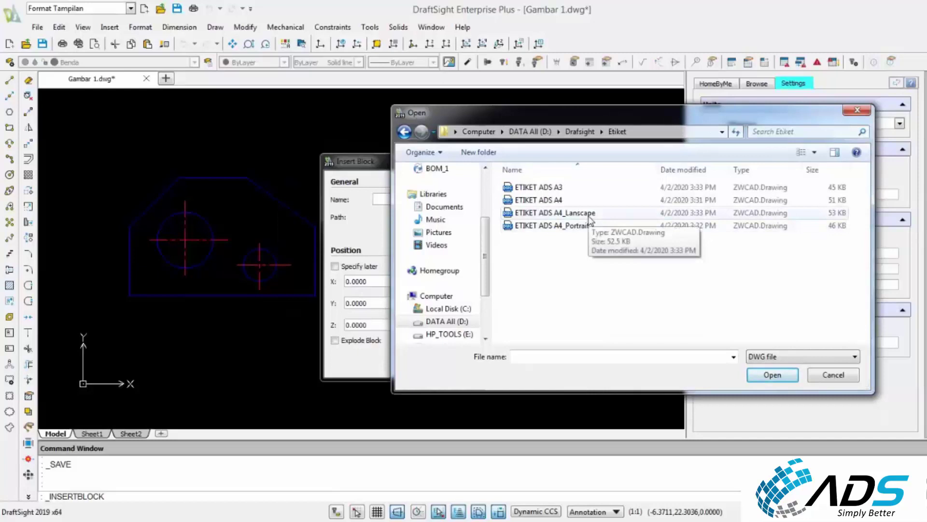
click(590, 220)
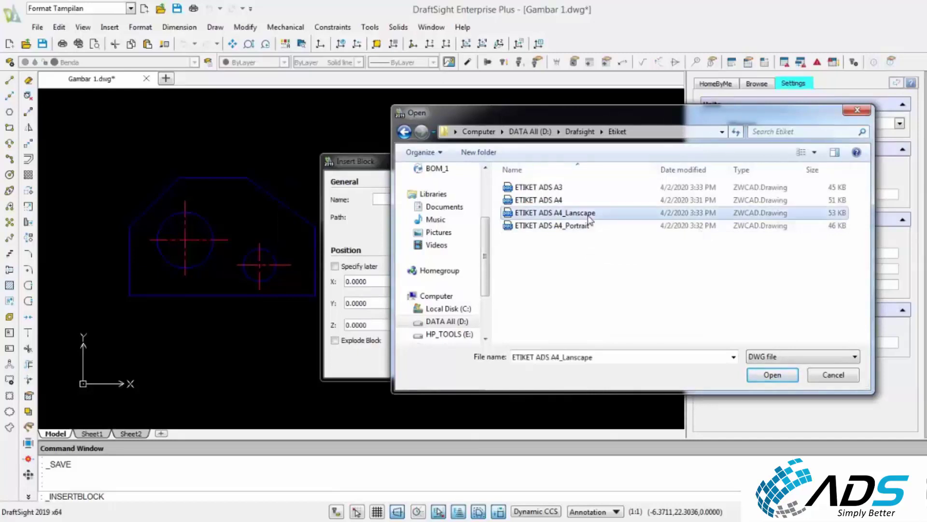
click(771, 376)
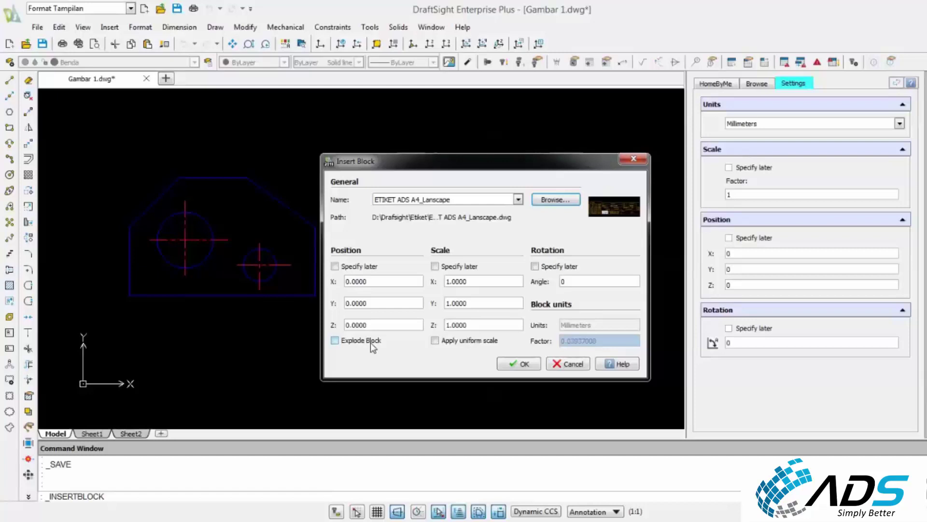
click(519, 364)
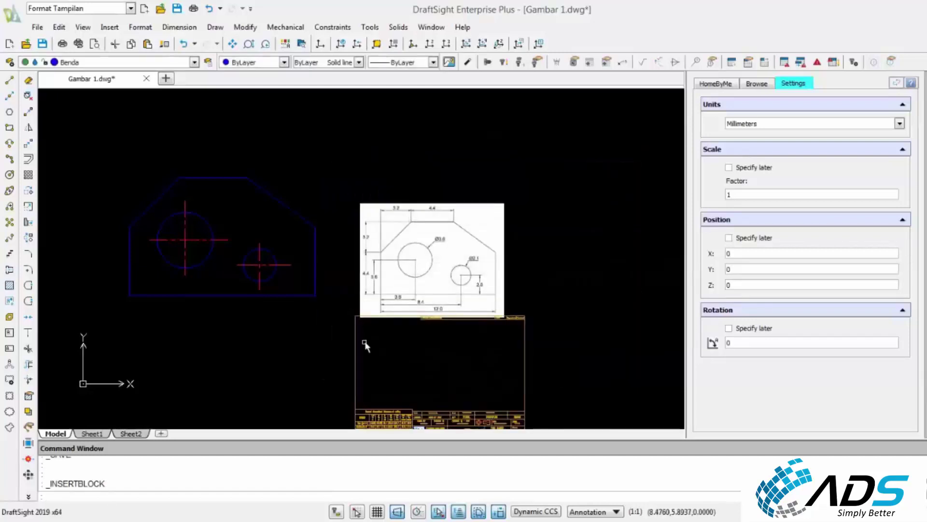
middle_drag(365, 333, 350, 240)
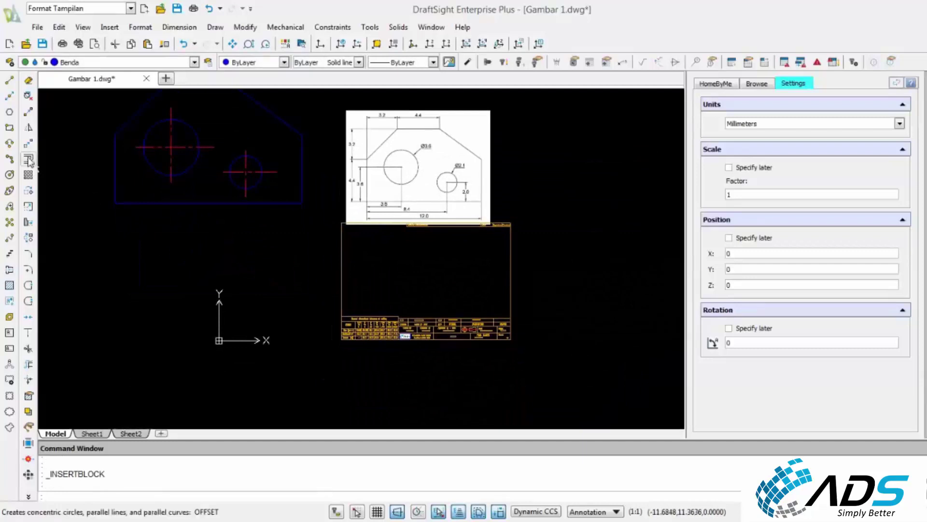
click(28, 143)
drag(362, 283, 329, 261)
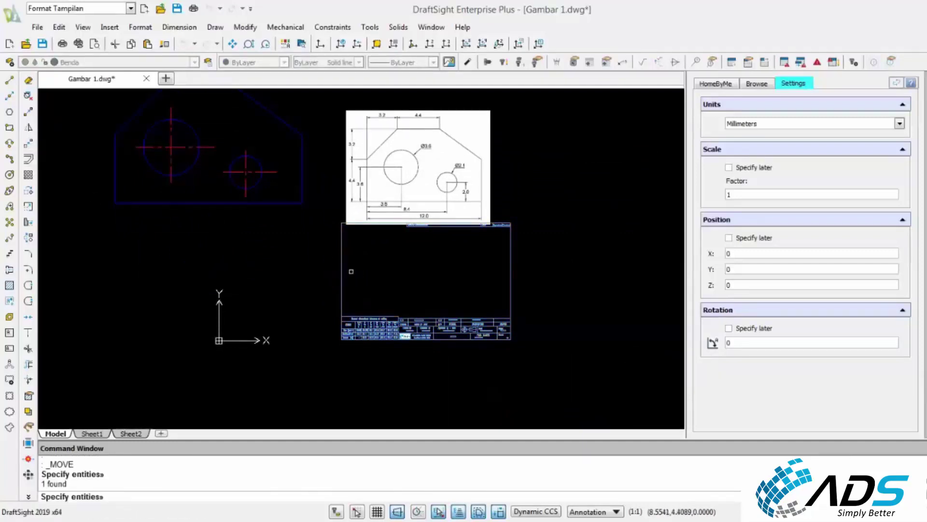
key(Escape)
key(Escape)
scroll(351, 271, up, 1)
click(360, 259)
click(336, 271)
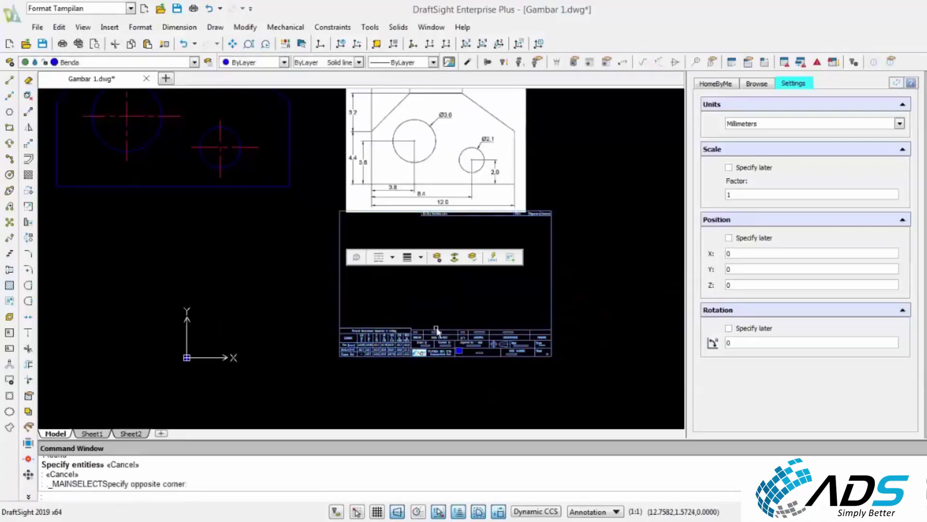
key(Escape)
scroll(408, 325, down, 1)
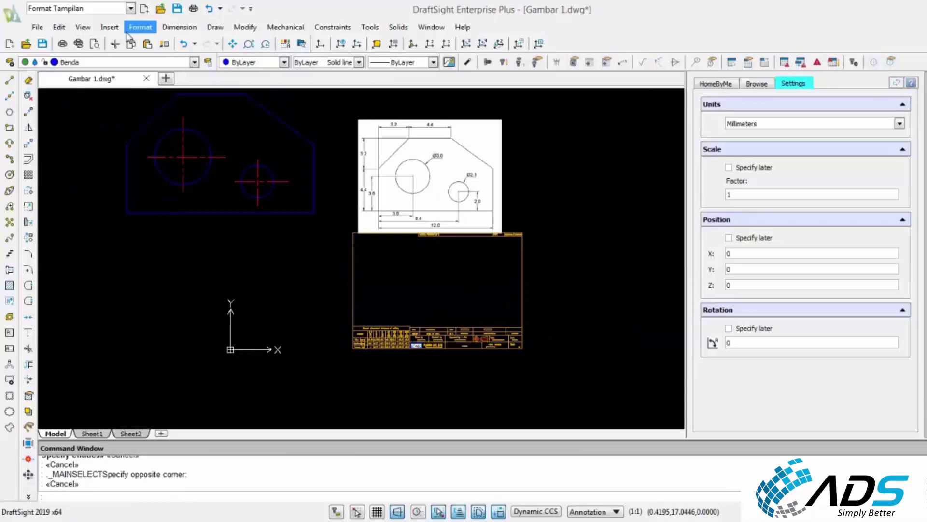
Try to insert ETIKET ADS A4_Lanscape a second time with Explode Block enabled, at 0,0,0 with scale 1
click(110, 27)
click(137, 42)
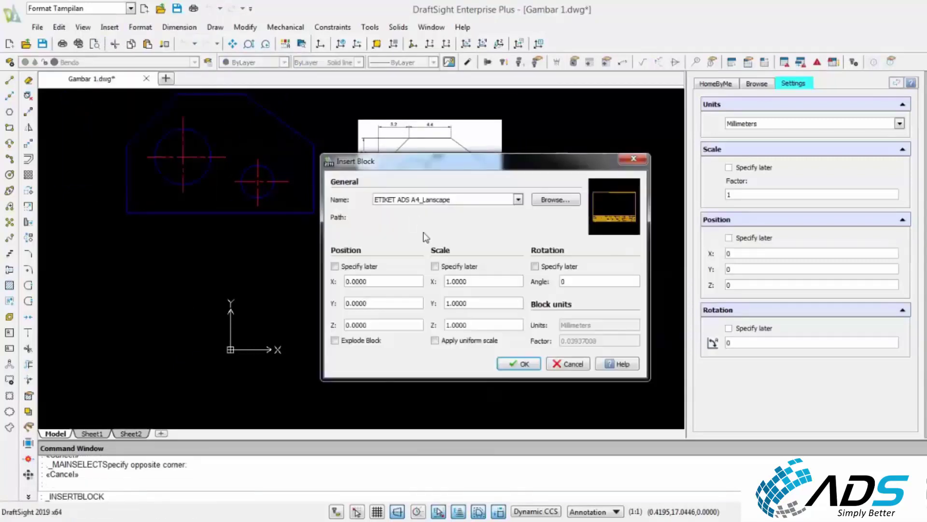
click(354, 340)
click(518, 364)
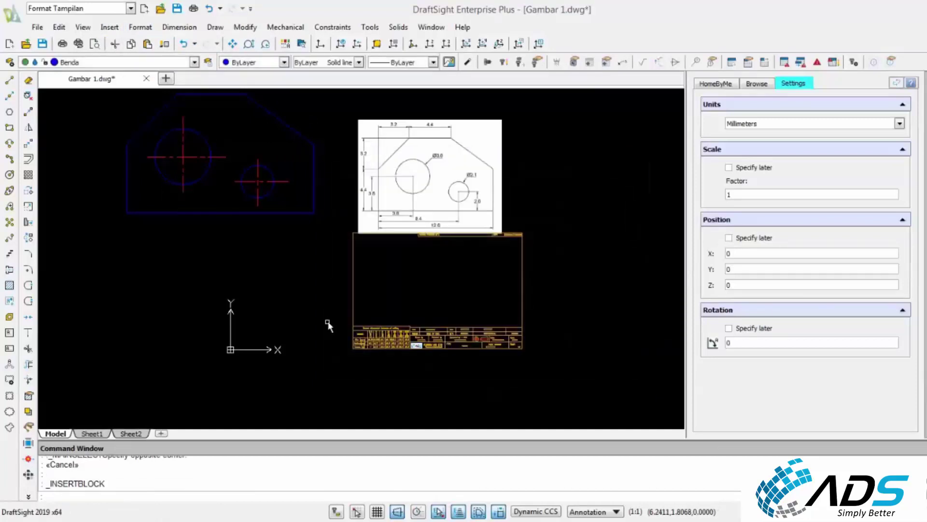
scroll(452, 338, up, 5)
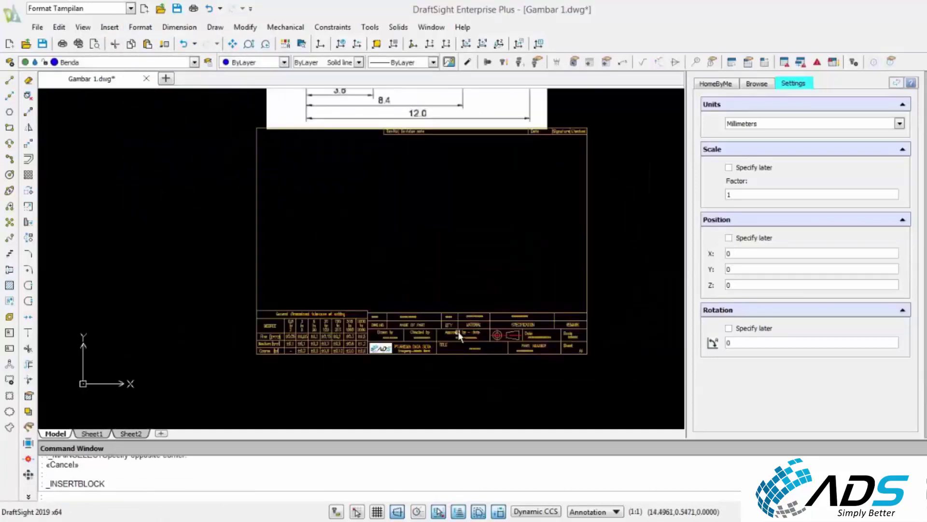
key(ctrl+z)
key(ctrl+z)
Delete the unexploded A4 title block below the reference image
click(452, 303)
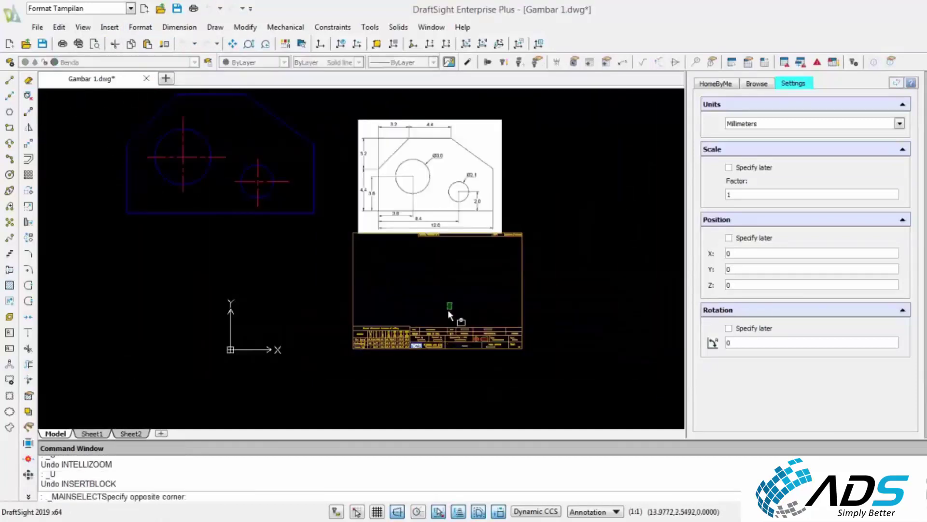
click(421, 349)
key(Delete)
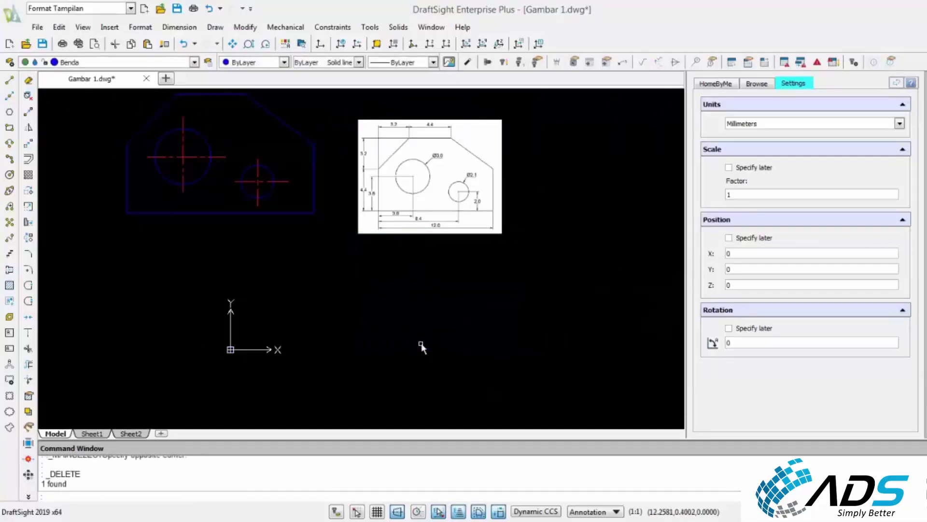
Insert ETIKET ADS A4_Lanscape as an exploded block at 0,0,0 with scale 1 and rotation 0, and check that its lines select separately
click(111, 27)
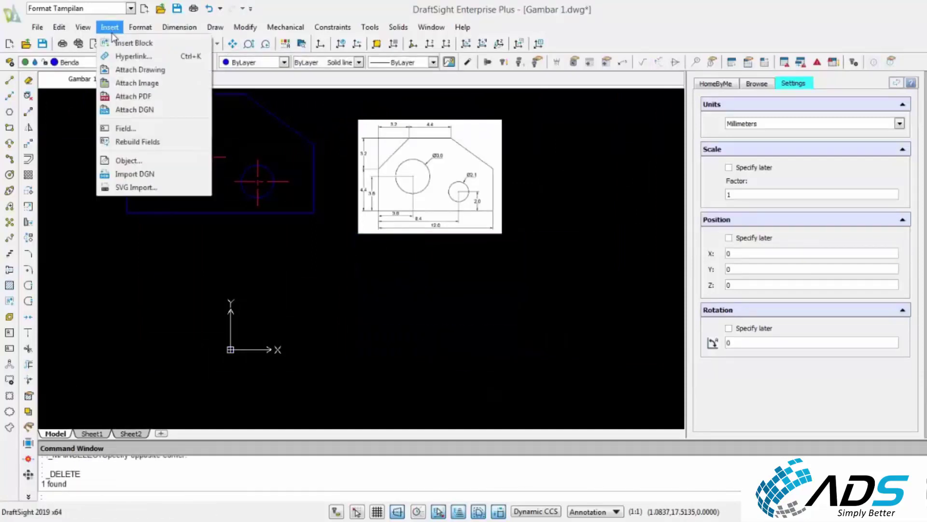
click(117, 42)
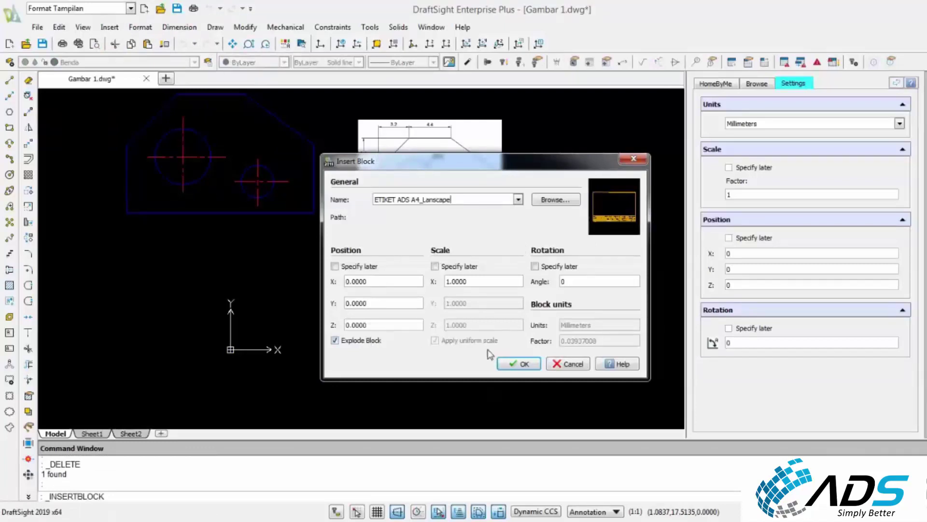
click(518, 364)
click(402, 297)
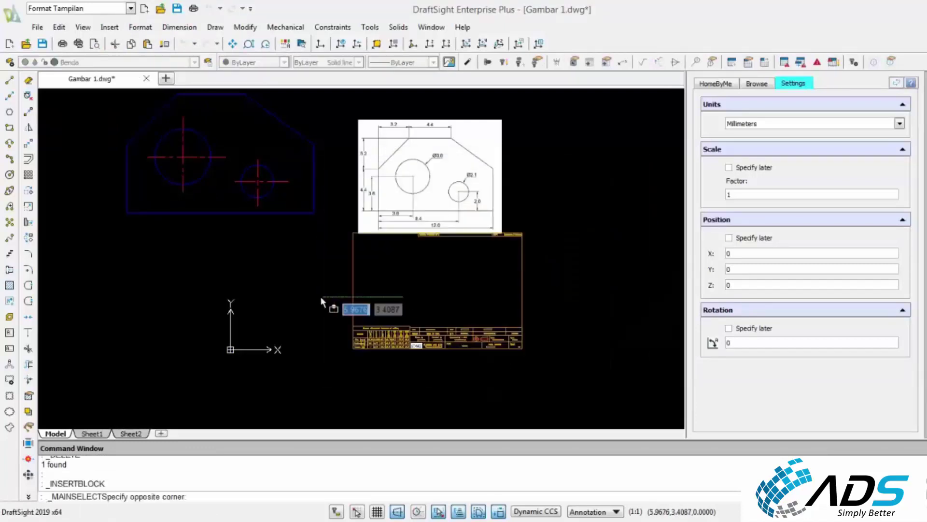
click(321, 299)
key(Escape)
key(Escape)
click(503, 300)
click(495, 303)
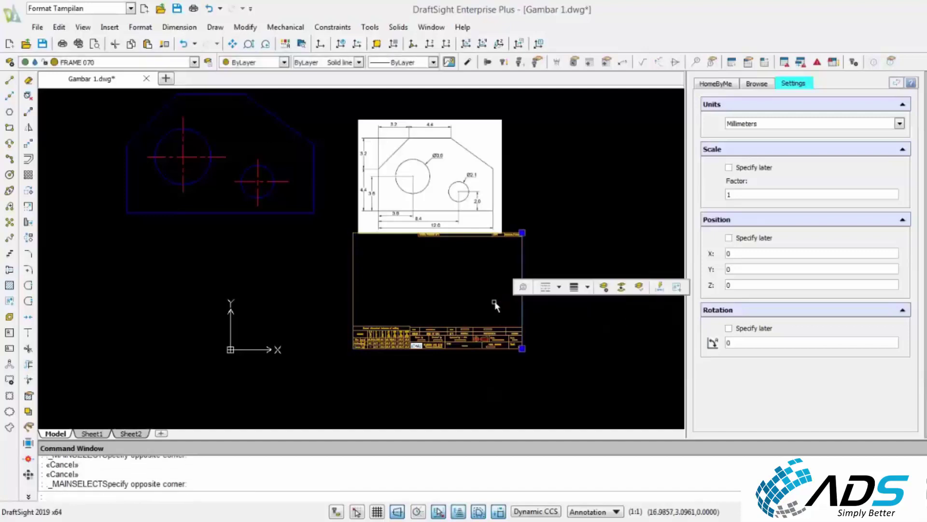
key(Escape)
key(Escape)
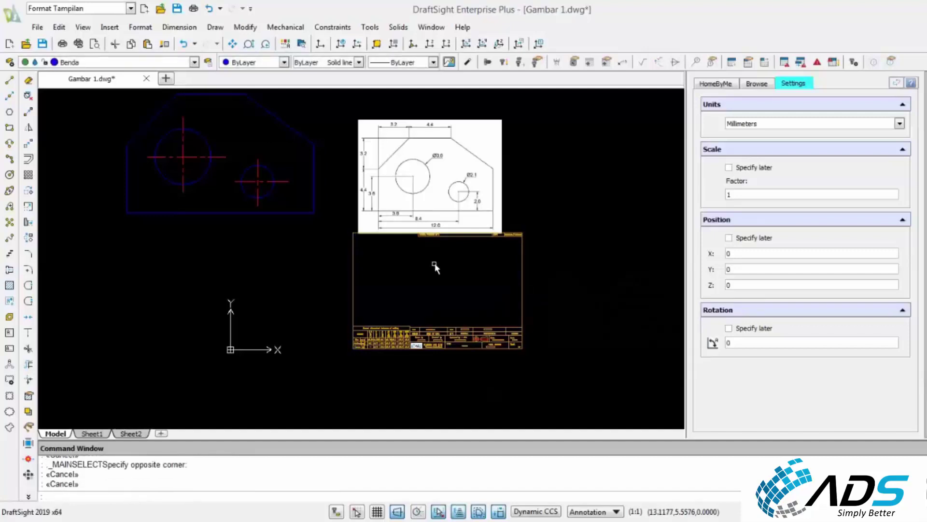
click(28, 143)
click(343, 225)
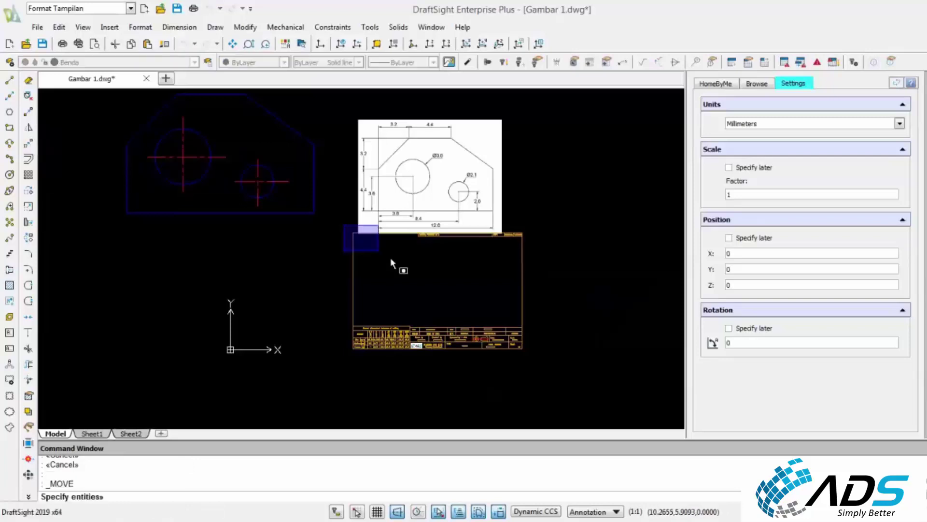
click(573, 385)
key(Return)
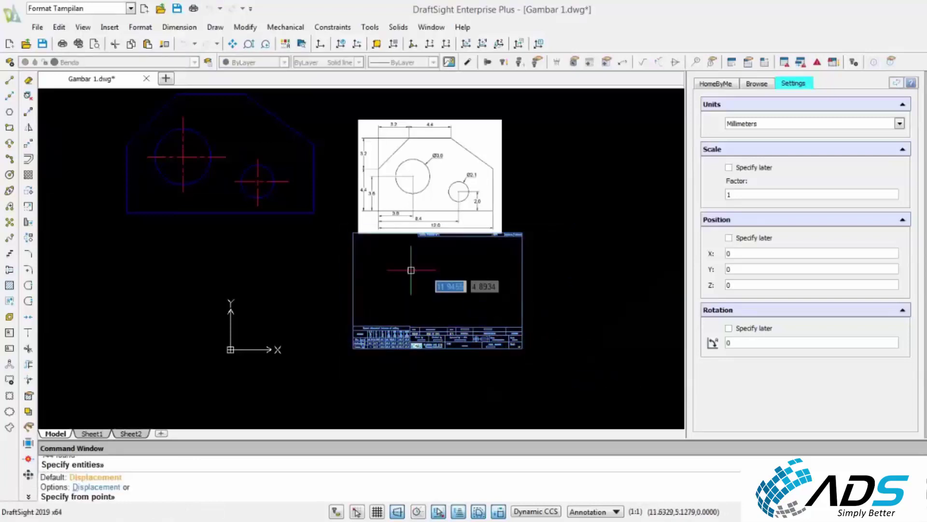
click(353, 233)
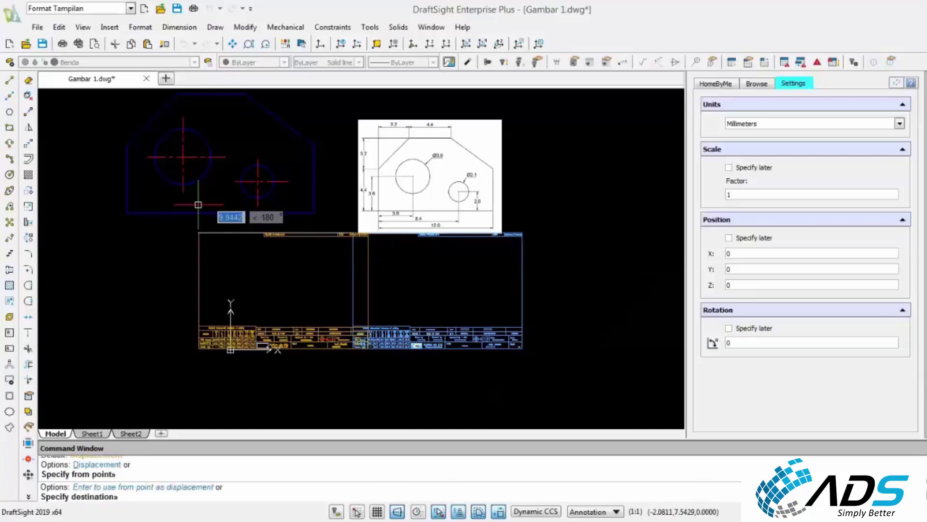
key(F8)
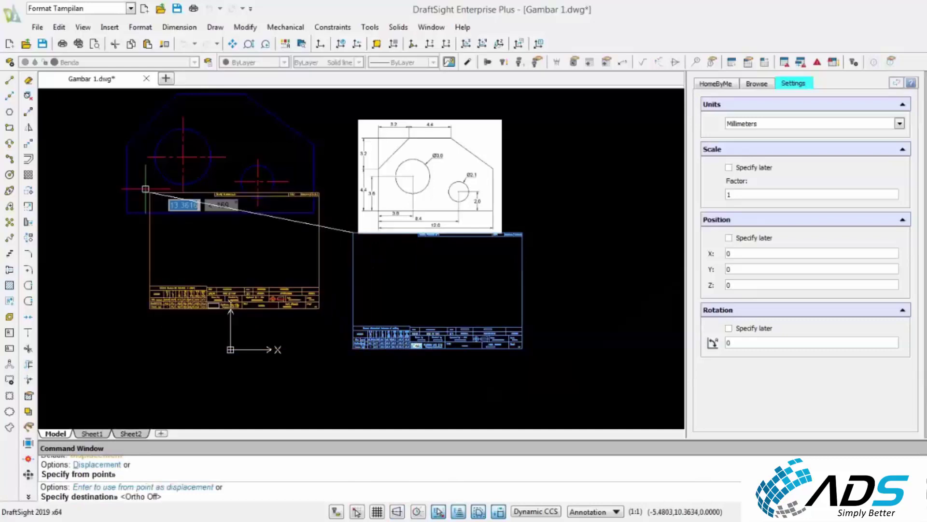
mouse_move(114, 204)
middle_down()
mouse_move(141, 154)
mouse_move(111, 219)
middle_up()
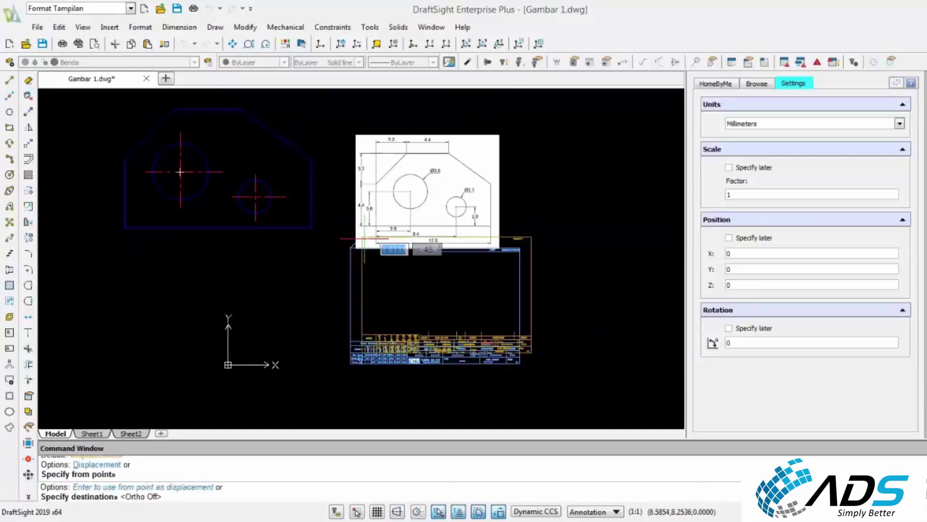
key(Escape)
key(Escape)
click(333, 240)
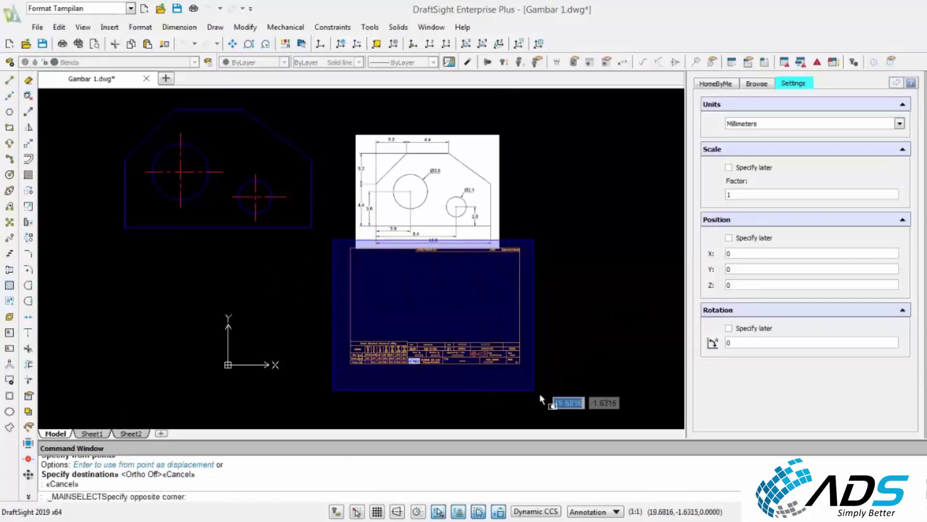
click(572, 407)
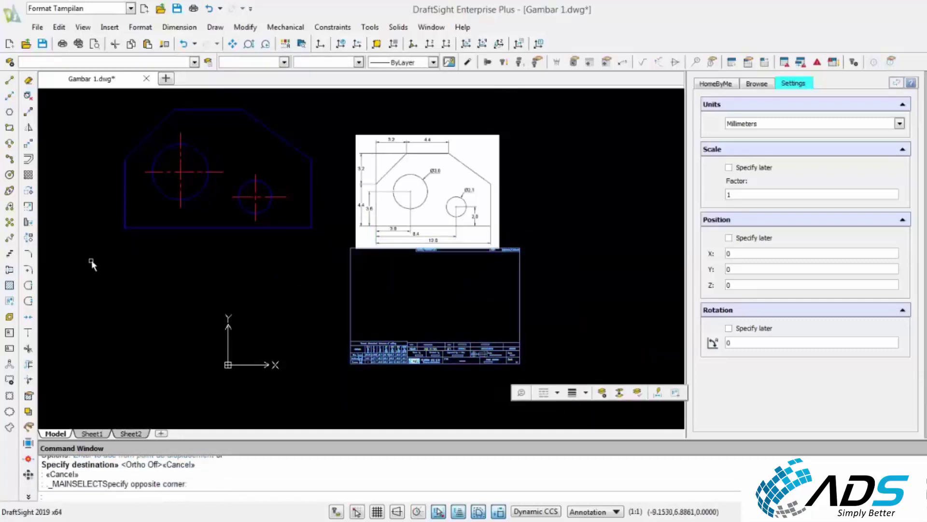
key(Escape)
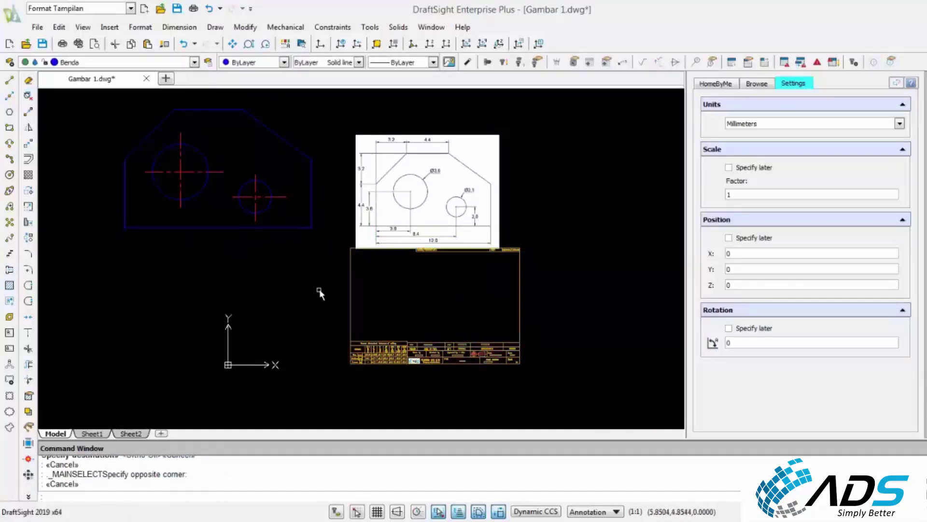
Scale the entire title block by a factor of 2 about the lower-left corner of its frame
scroll(509, 362, up, 4)
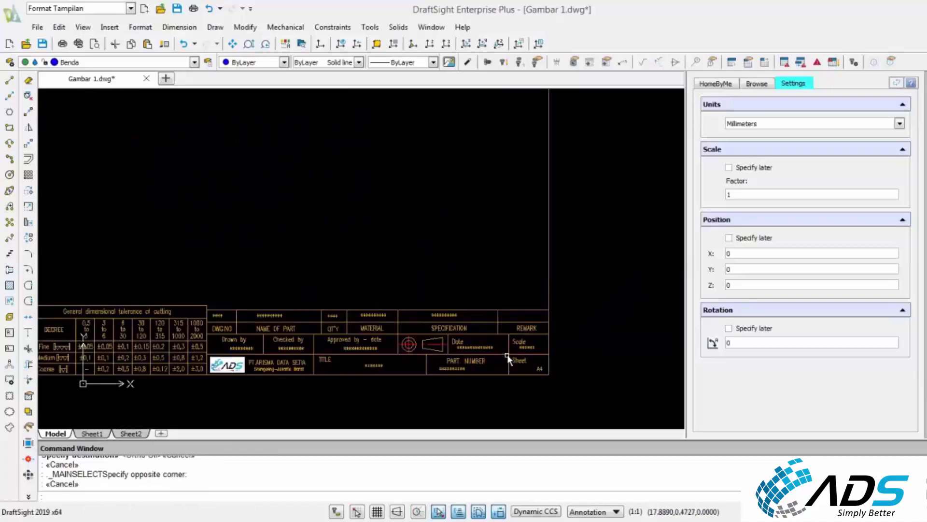
scroll(492, 343, down, 3)
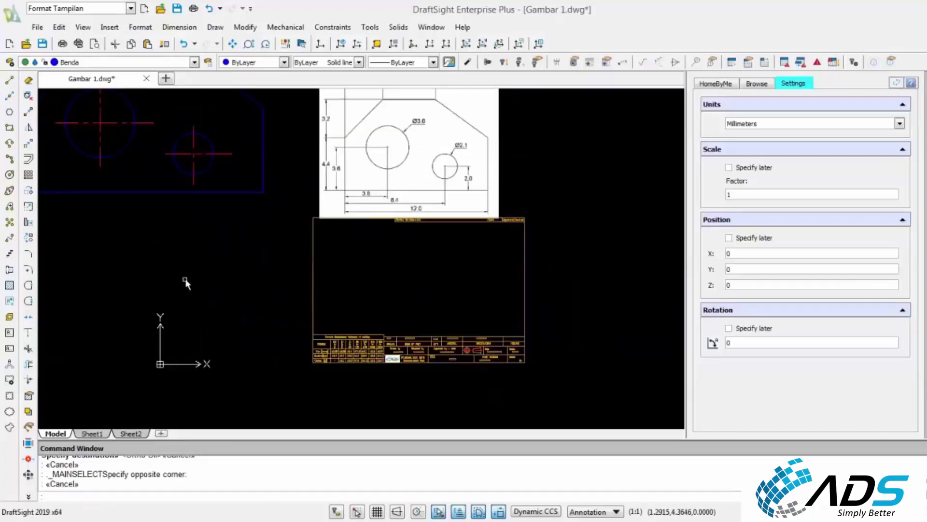
click(28, 207)
click(293, 202)
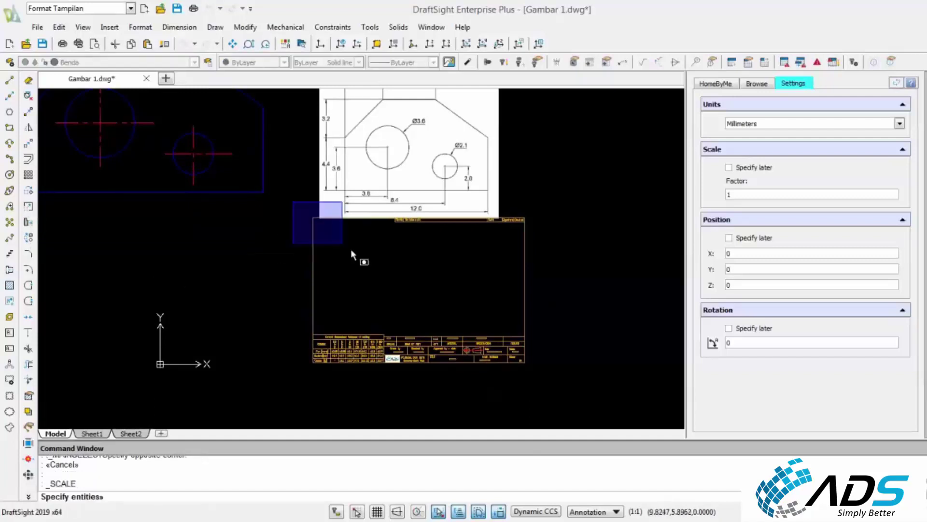
click(587, 389)
key(Return)
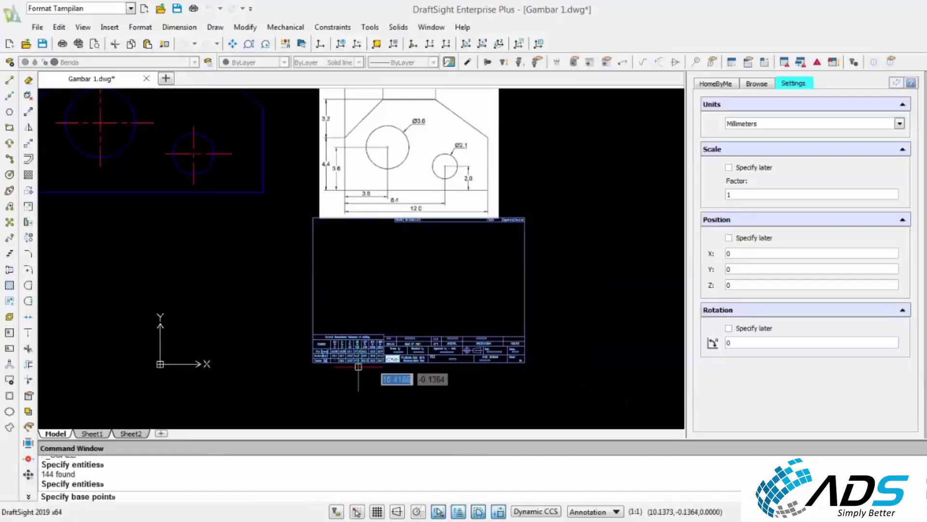
click(313, 362)
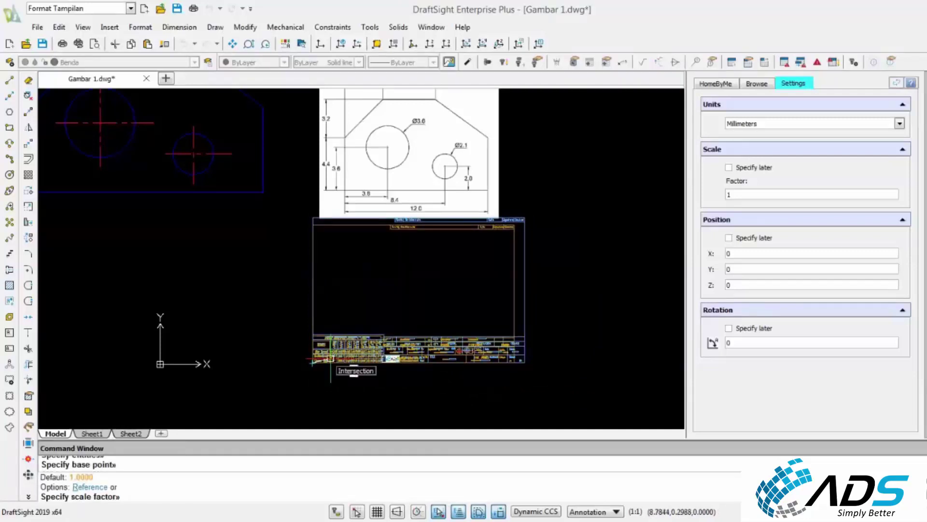
text(2)
key(Return)
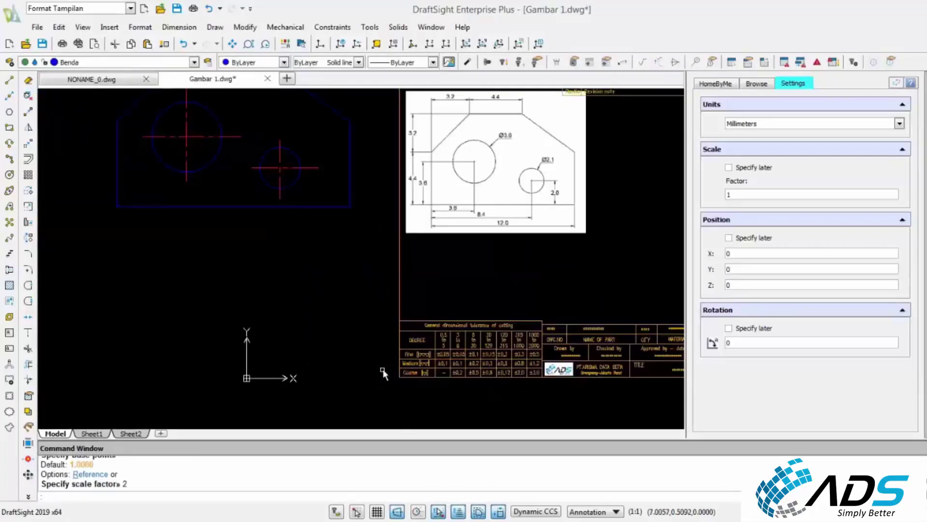
Move the whole title block by its frame's upper-left corner, with Ortho off, so the frame surrounds the drawn plate
scroll(383, 372, down, 2)
middle_drag(444, 321, 380, 329)
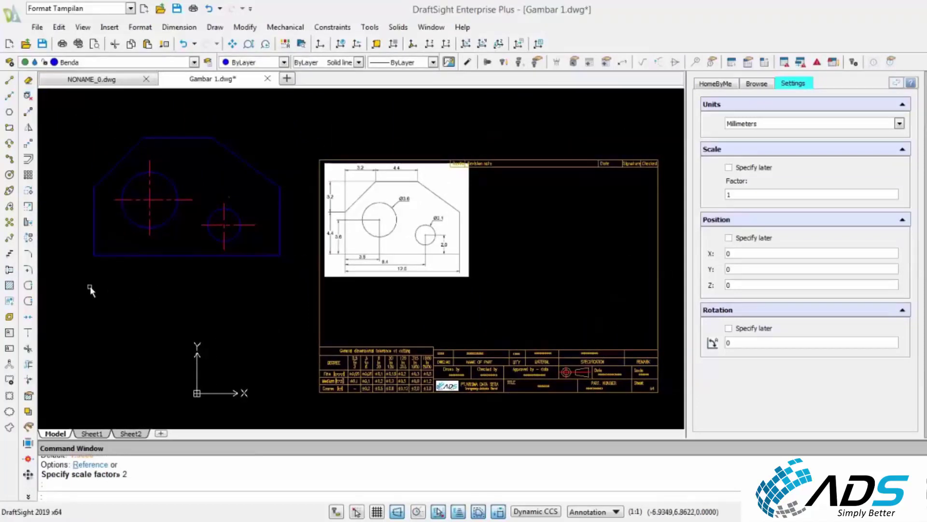
click(29, 144)
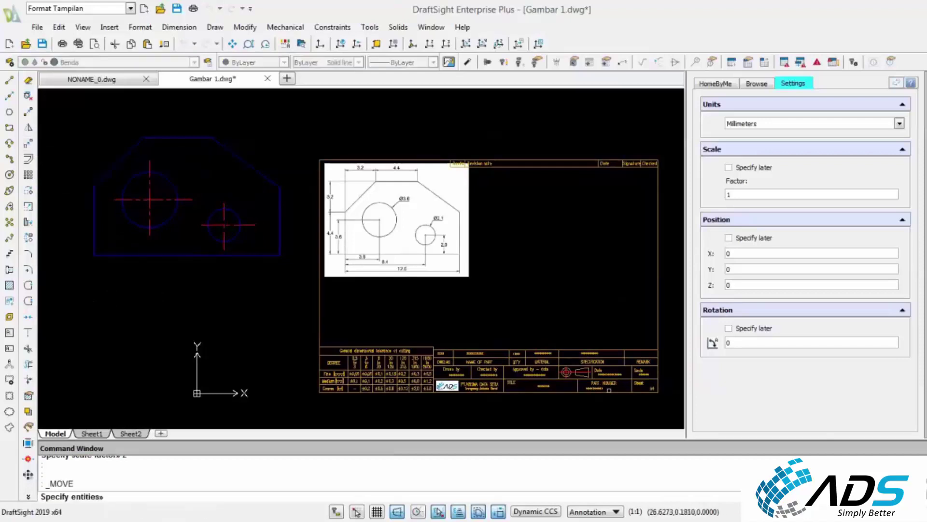
click(669, 405)
click(296, 328)
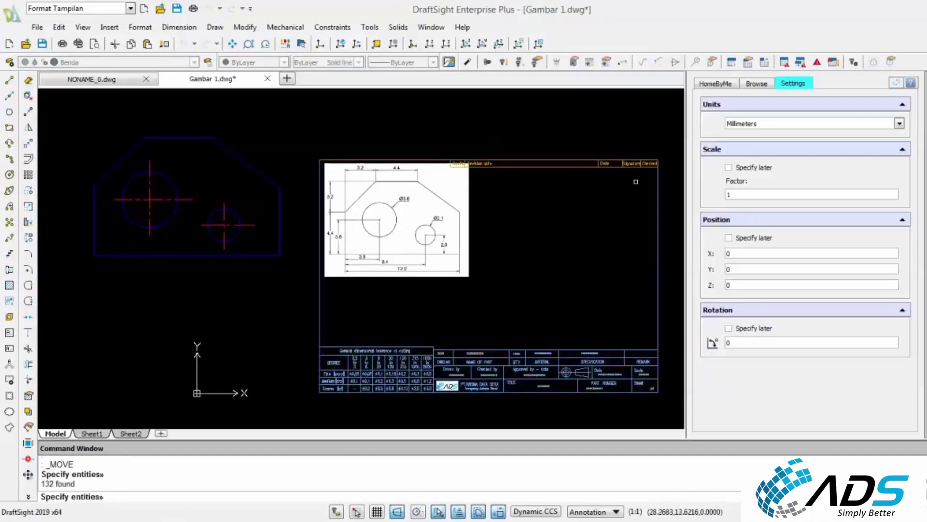
click(300, 138)
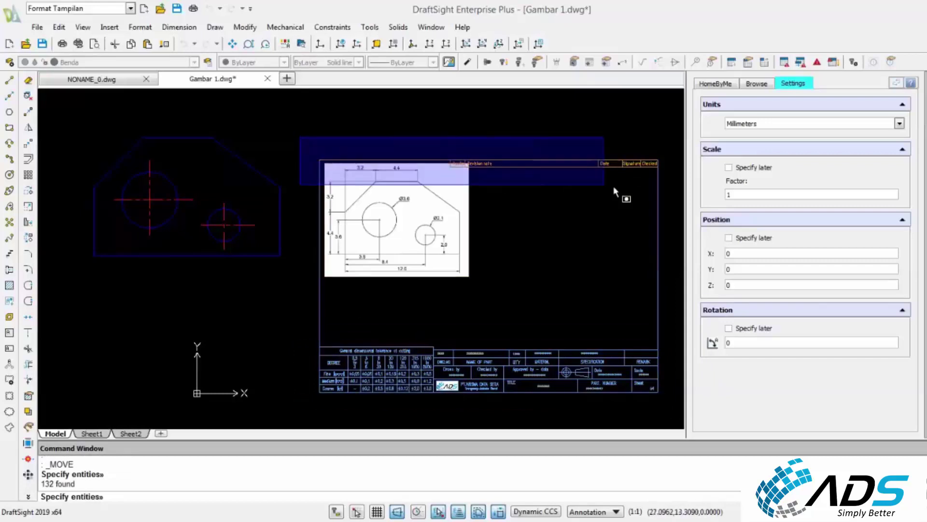
click(674, 187)
key(Return)
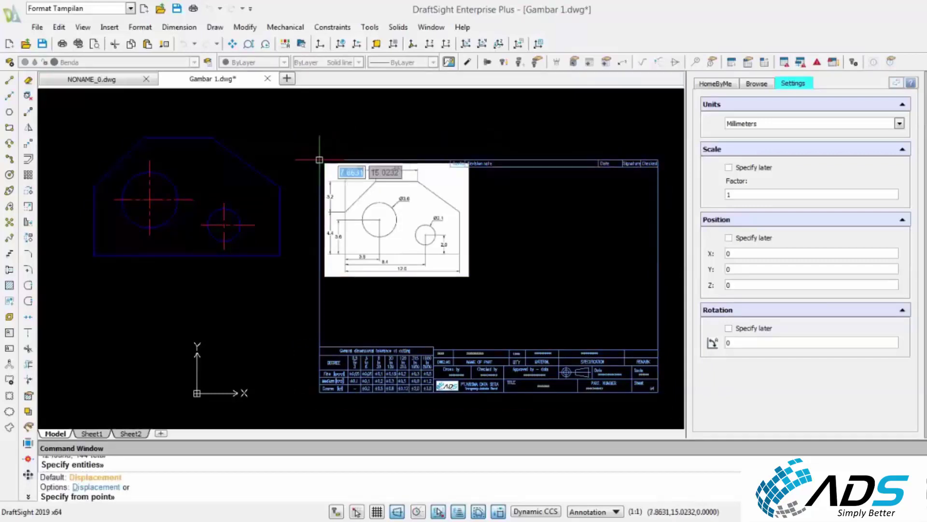
click(319, 160)
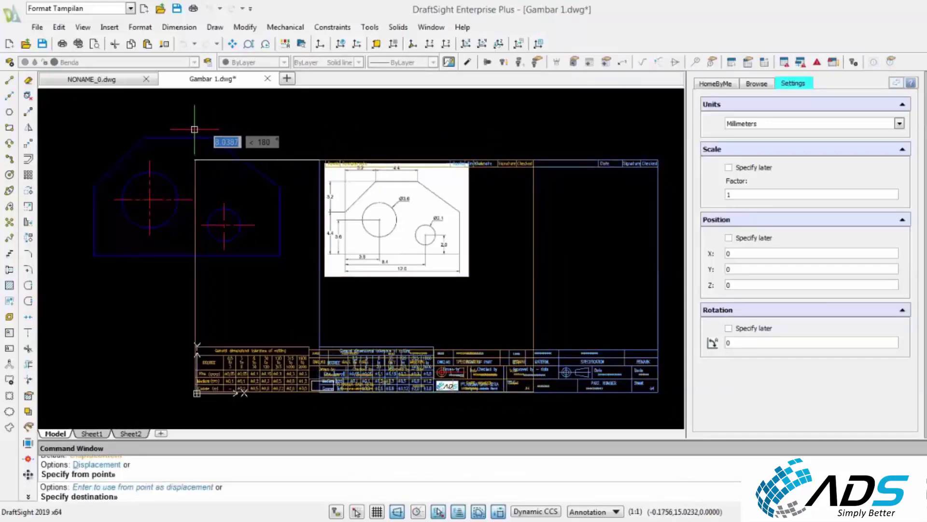
key(F8)
middle_drag(128, 135, 275, 162)
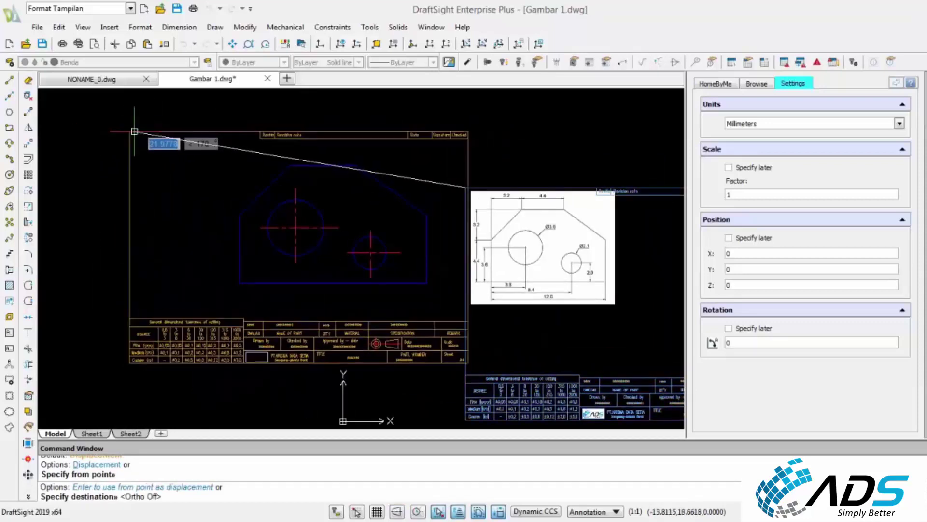
click(158, 126)
key(Escape)
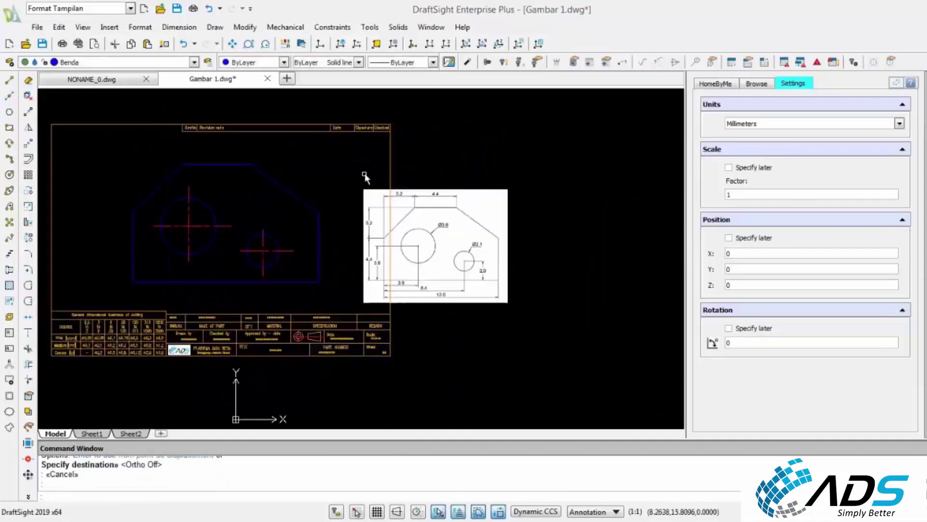
Move the reference image by its lower-right corner to clear space beside the title block frame
right_click(365, 175)
click(377, 180)
drag(355, 180, 538, 305)
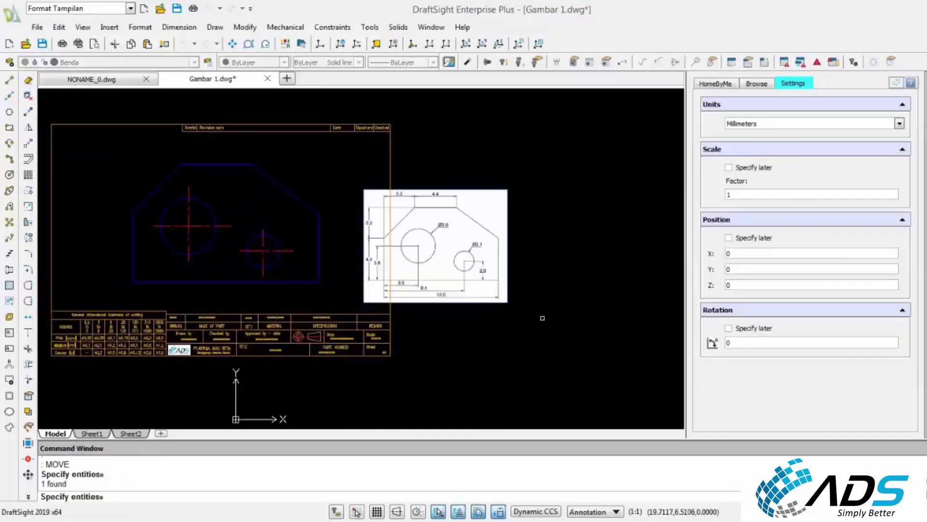
key(Return)
click(507, 303)
click(562, 300)
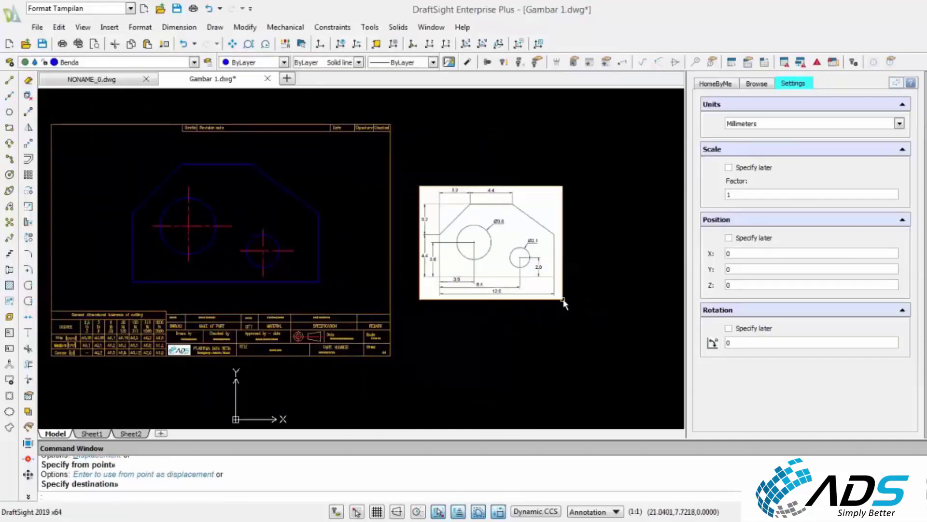
middle_drag(310, 248, 364, 242)
scroll(273, 190, up, 2)
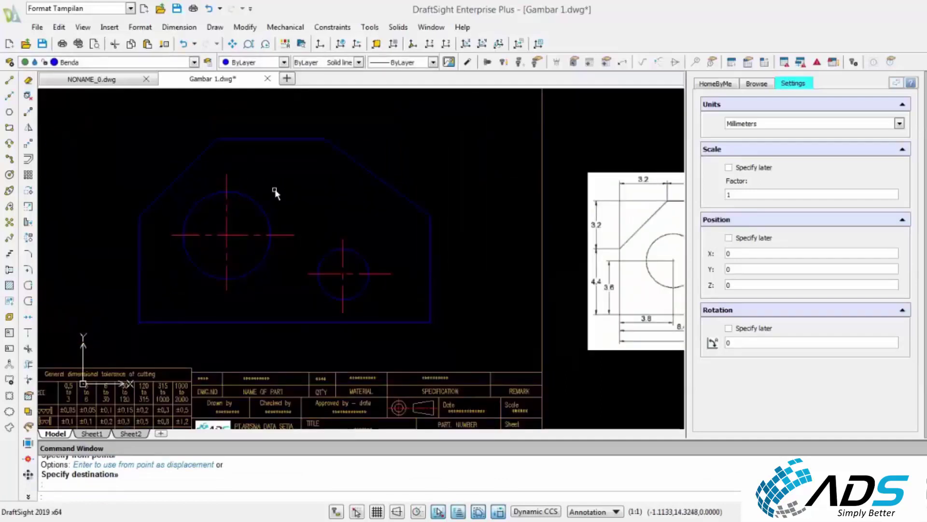
scroll(273, 191, down, 1)
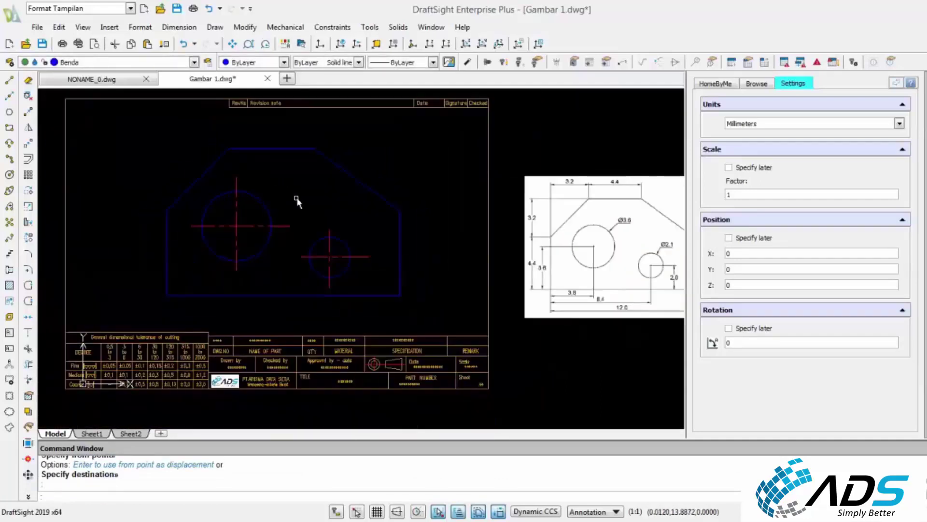
scroll(541, 244, up, 2)
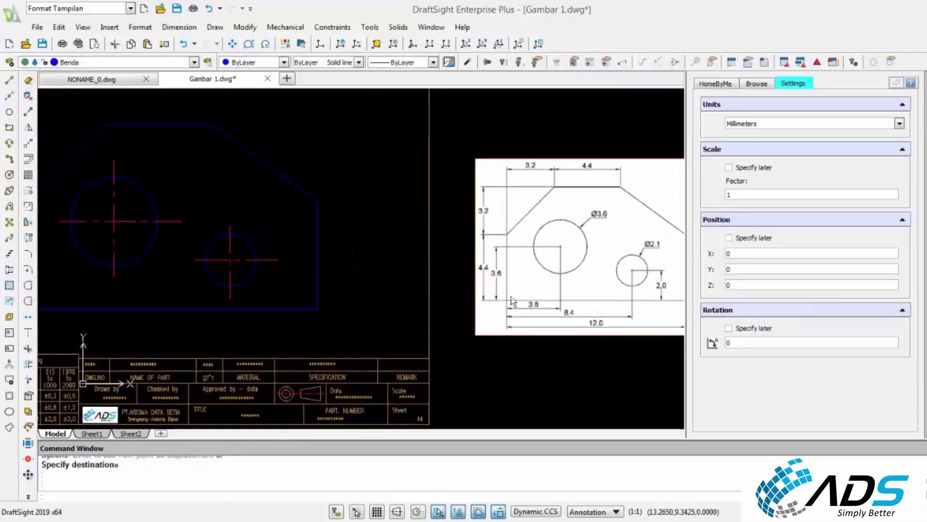
scroll(511, 249, down, 2)
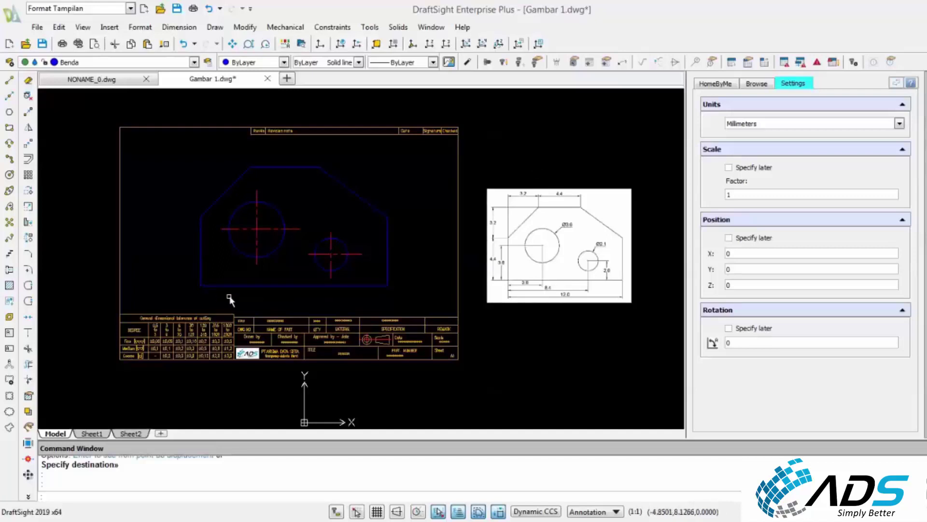
click(369, 231)
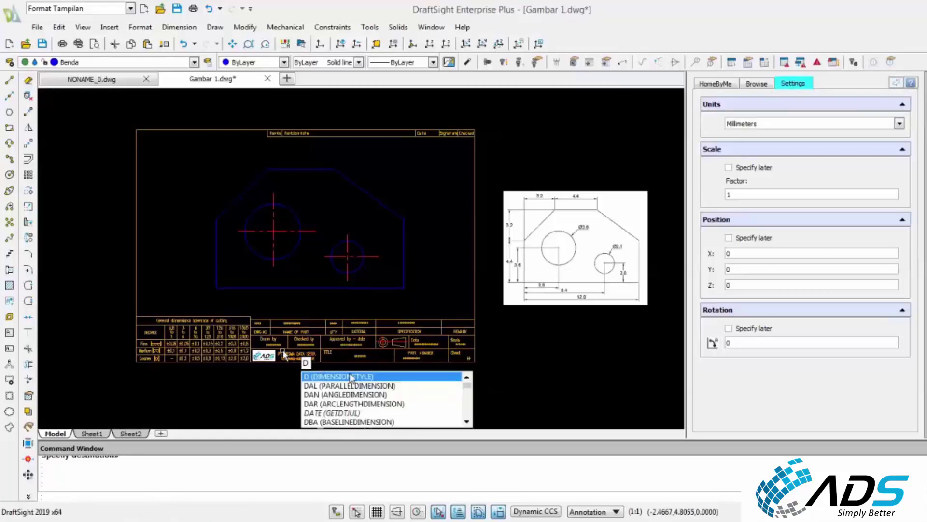
text(im)
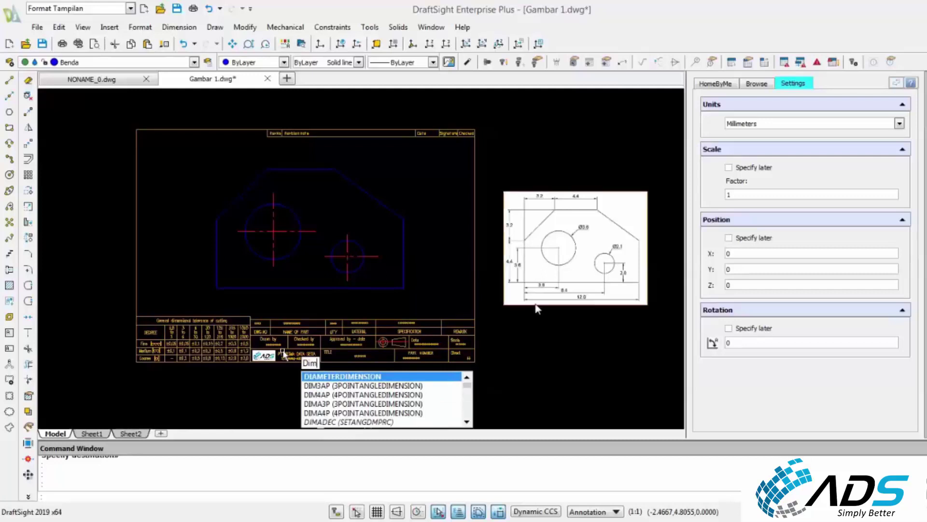
key(Escape)
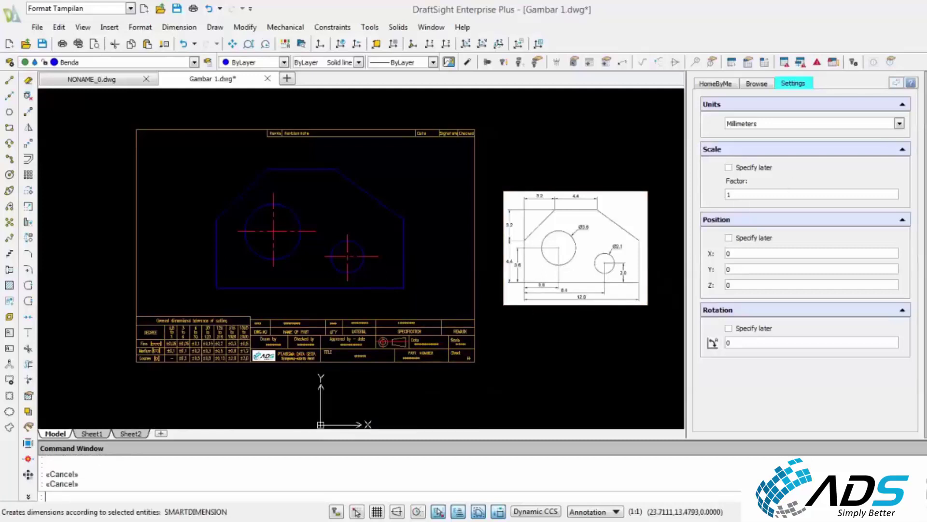
click(926, 80)
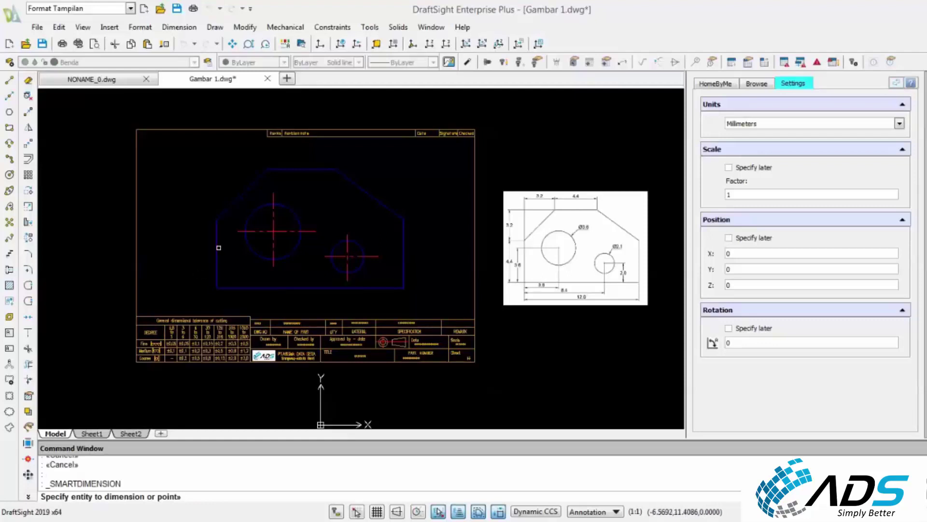
scroll(235, 249, up, 1)
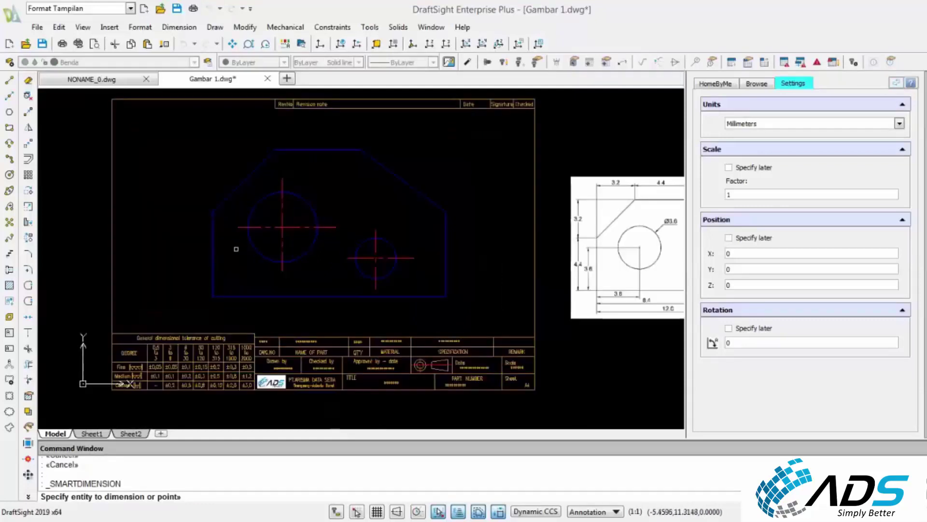
middle_drag(236, 249, 162, 254)
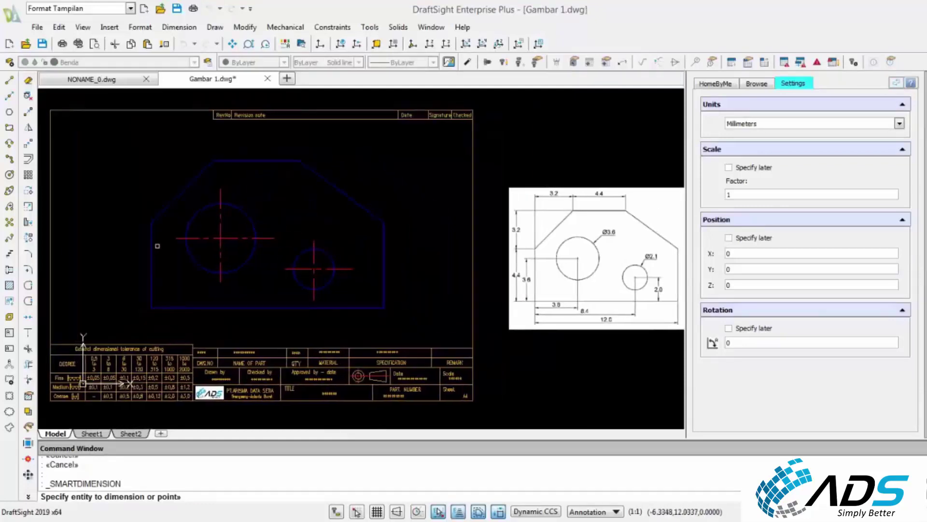
click(151, 244)
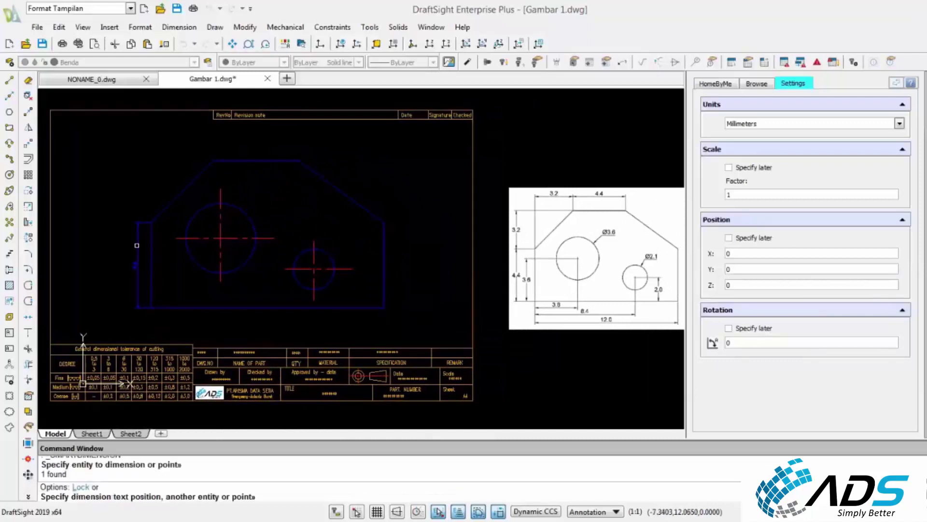
scroll(134, 245, up, 1)
scroll(135, 245, down, 1)
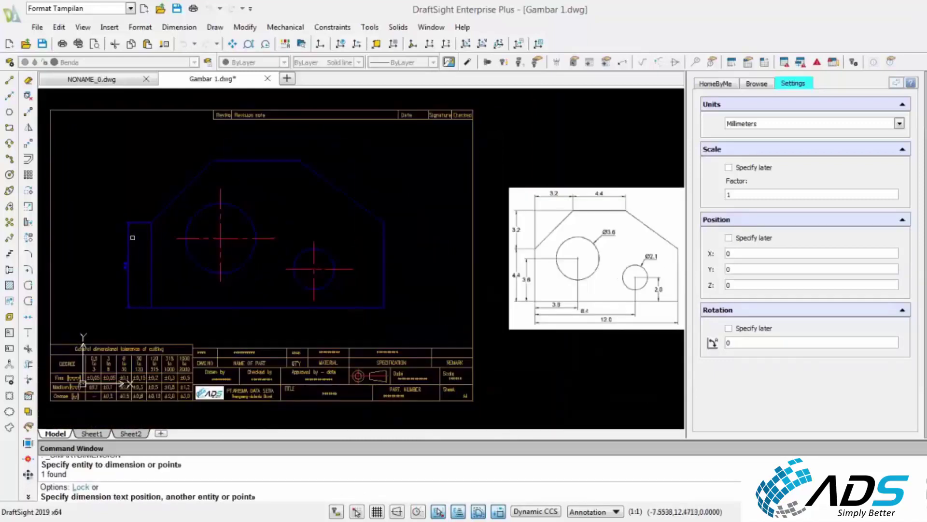
key(Escape)
key(Escape)
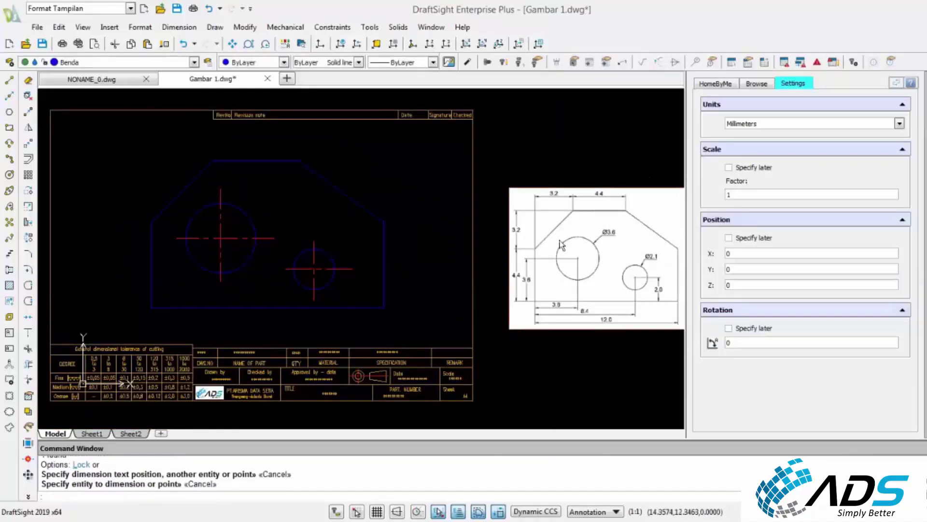
Make Dimensi the active layer and dimension the plate's left vertical edge with Smart Dimension, placed outside the plate
click(189, 64)
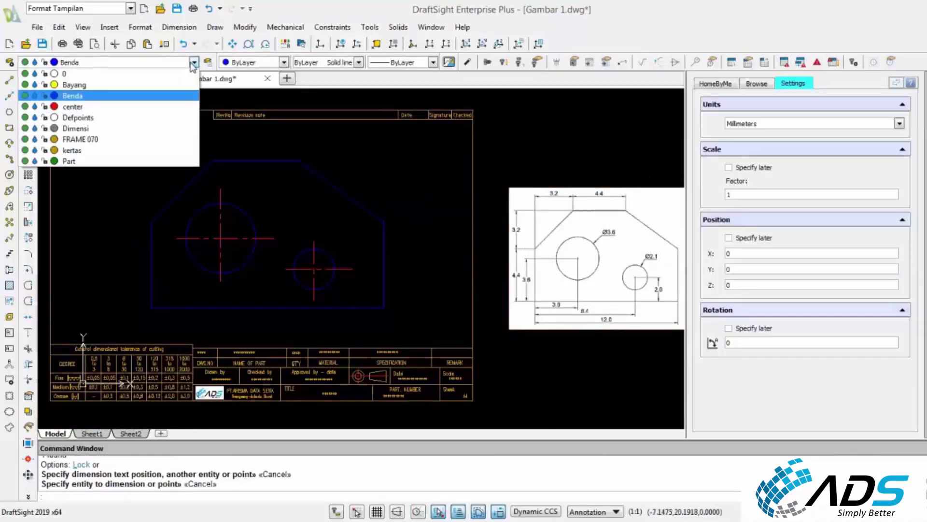
click(106, 129)
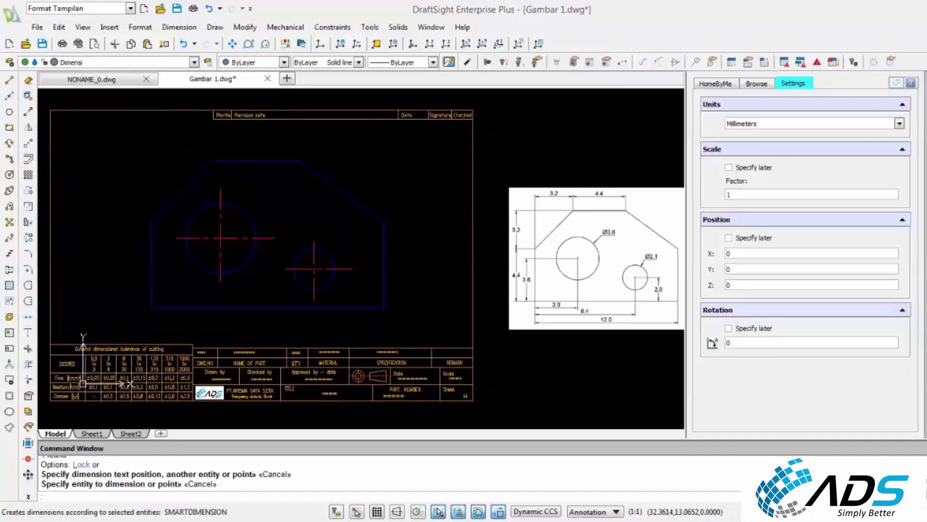
click(320, 43)
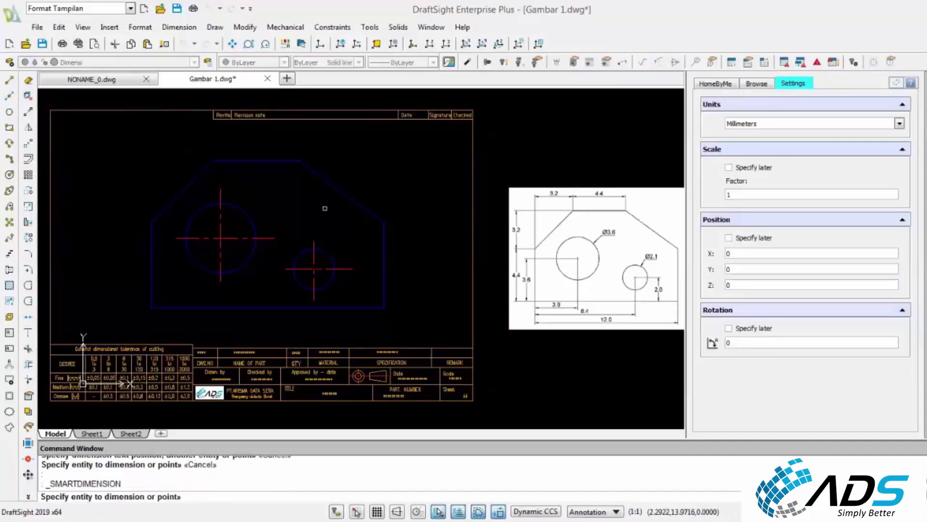
click(152, 254)
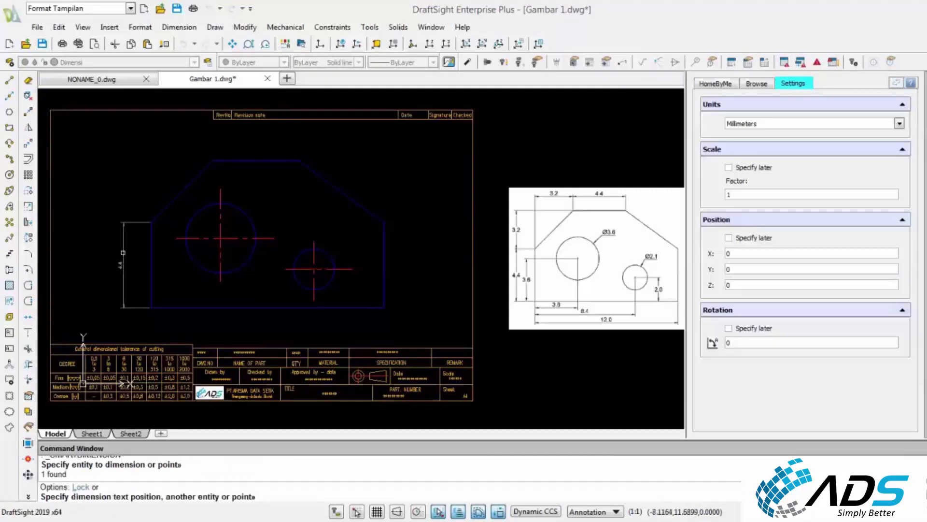
click(123, 252)
double_click(126, 261)
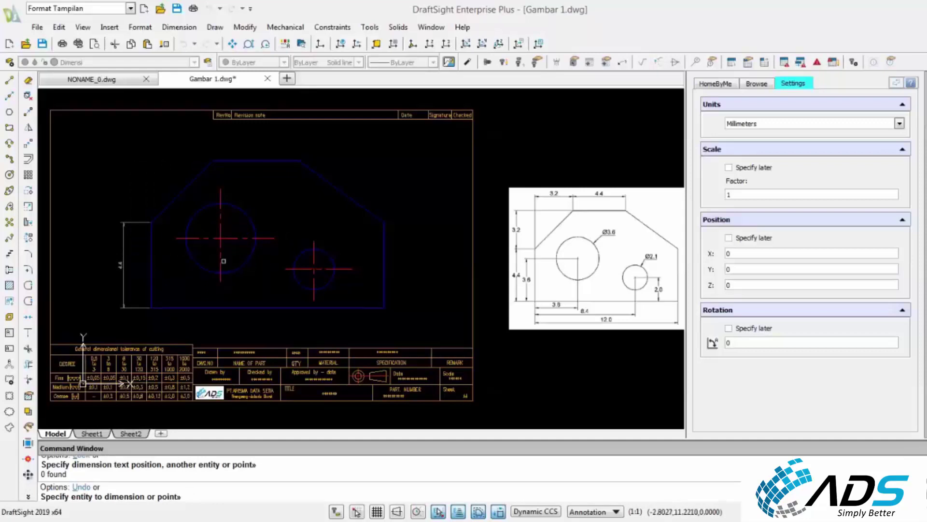
Dimension the vertical height of the plate's upper-left slanted edge with Smart Dimension, in line with the left edge's dimension
scroll(196, 256, up, 2)
scroll(196, 256, down, 2)
mouse_move(341, 233)
middle_down()
mouse_move(292, 247)
mouse_move(313, 239)
middle_up()
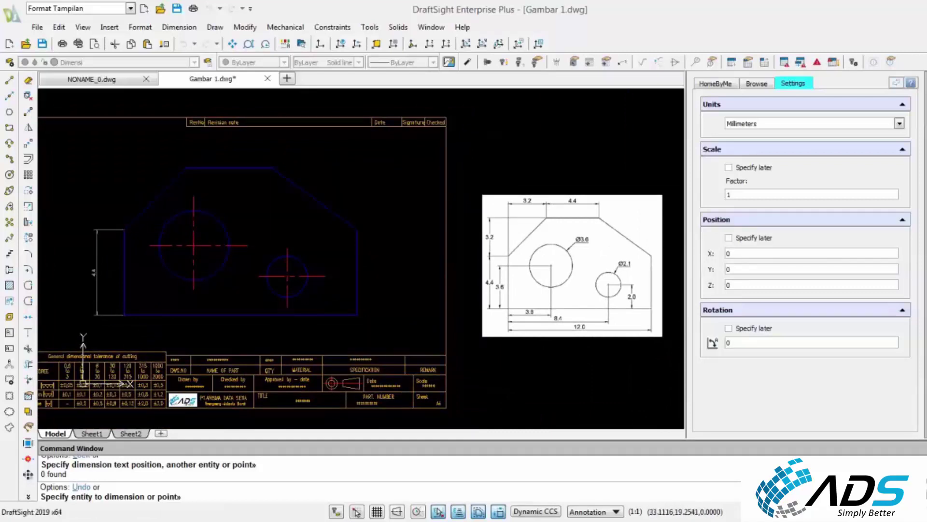
click(320, 43)
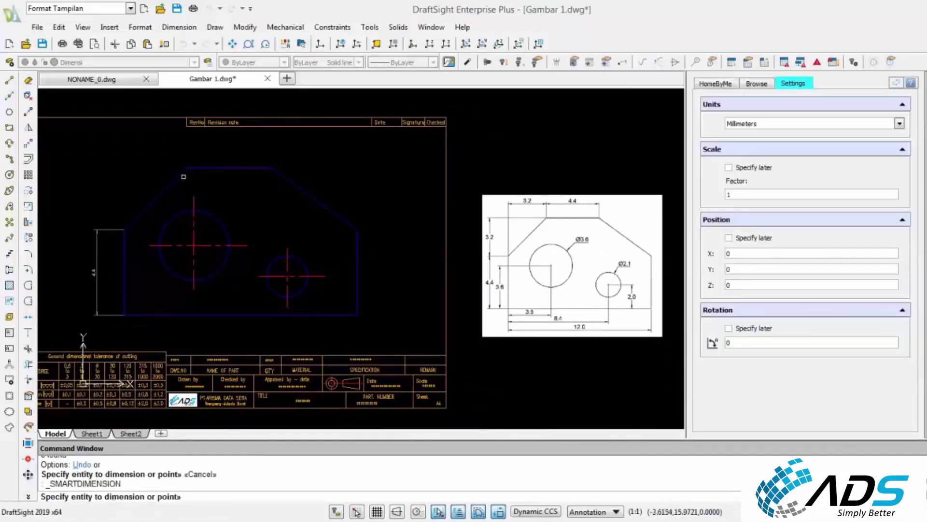
click(180, 176)
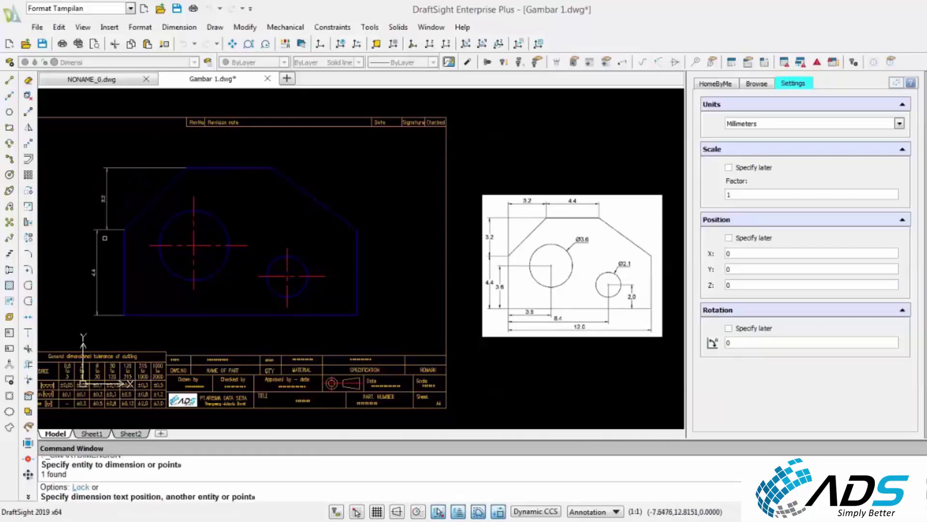
scroll(98, 210, up, 1)
click(98, 209)
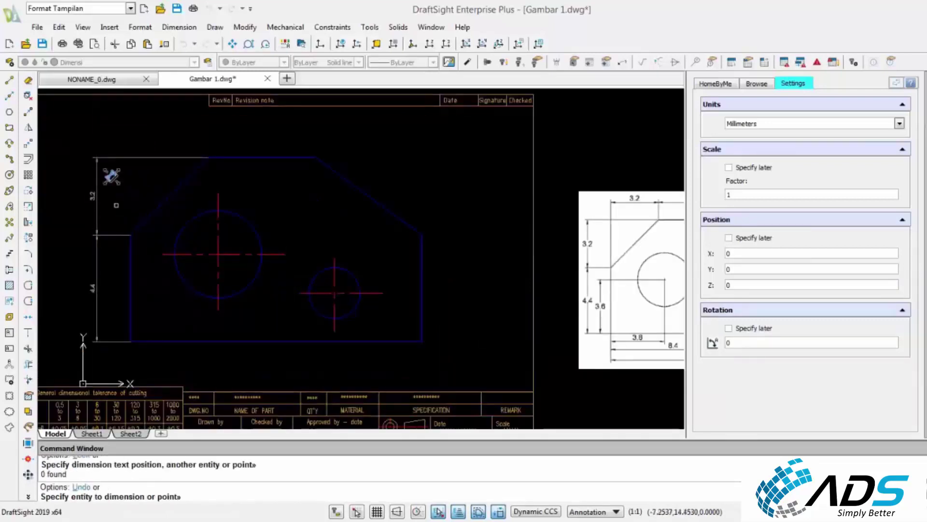
Add a linear dimension above the plate for the horizontal width of the upper-left slanted edge
scroll(388, 216, down, 2)
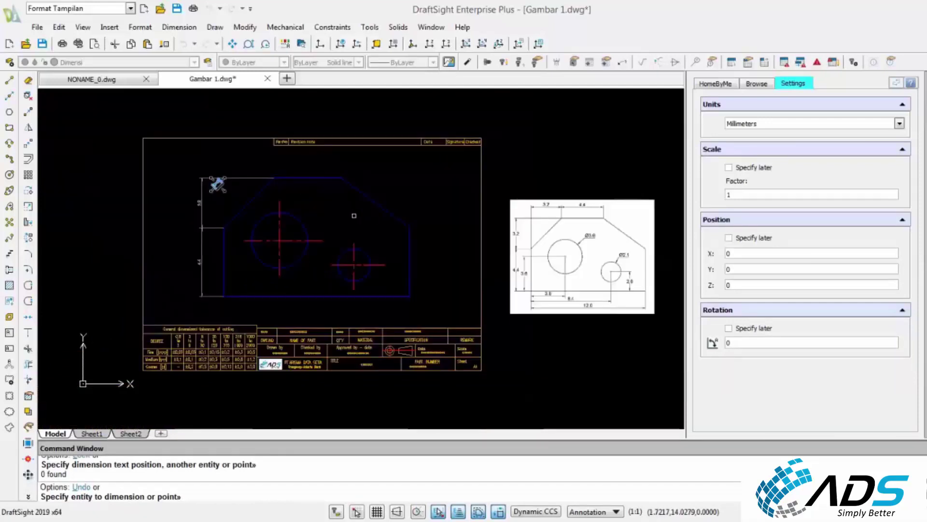
middle_drag(300, 214, 269, 215)
scroll(271, 215, up, 1)
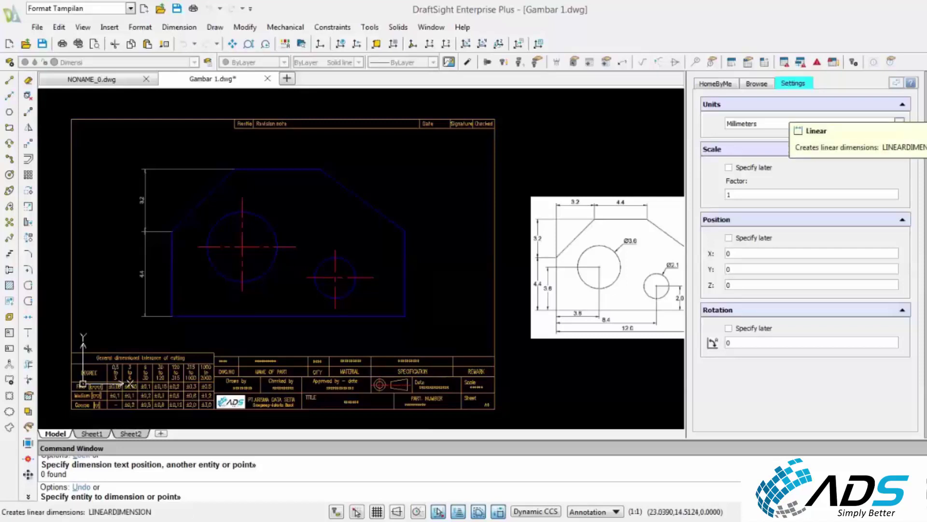
click(926, 110)
click(172, 231)
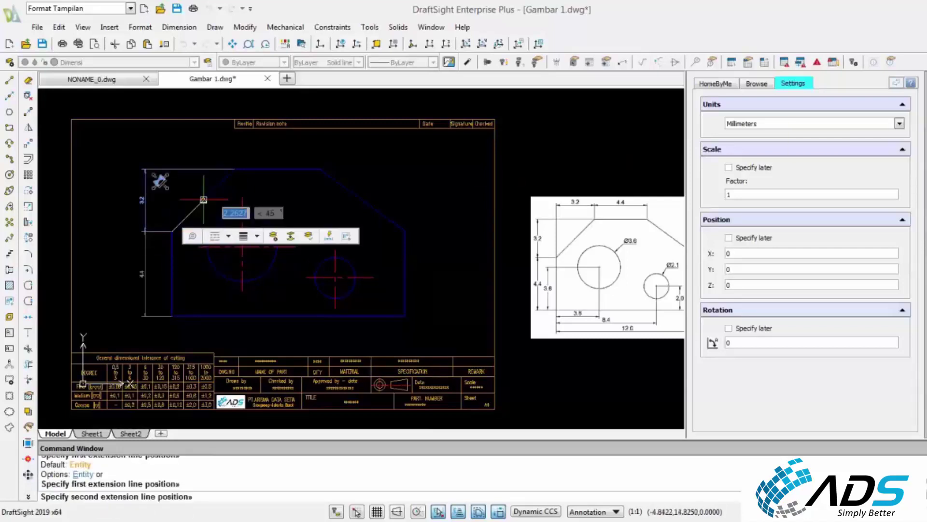
click(234, 169)
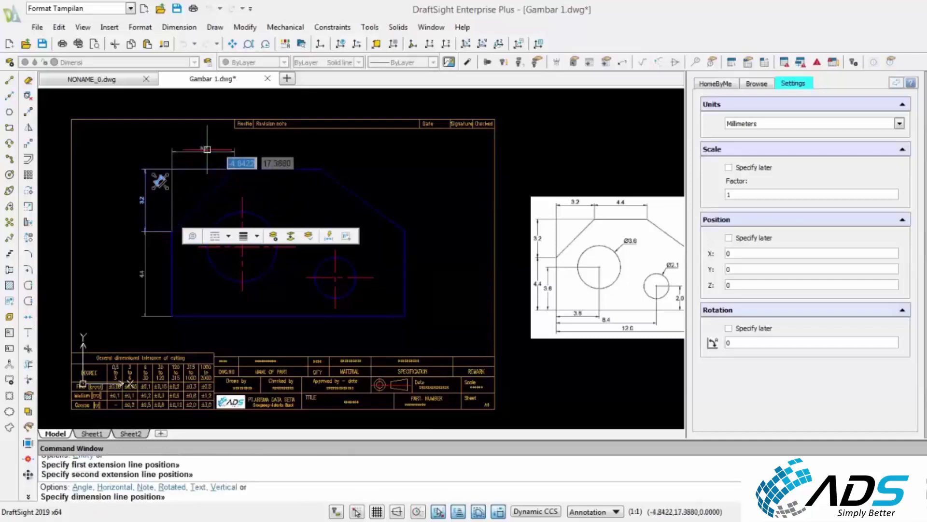
click(207, 142)
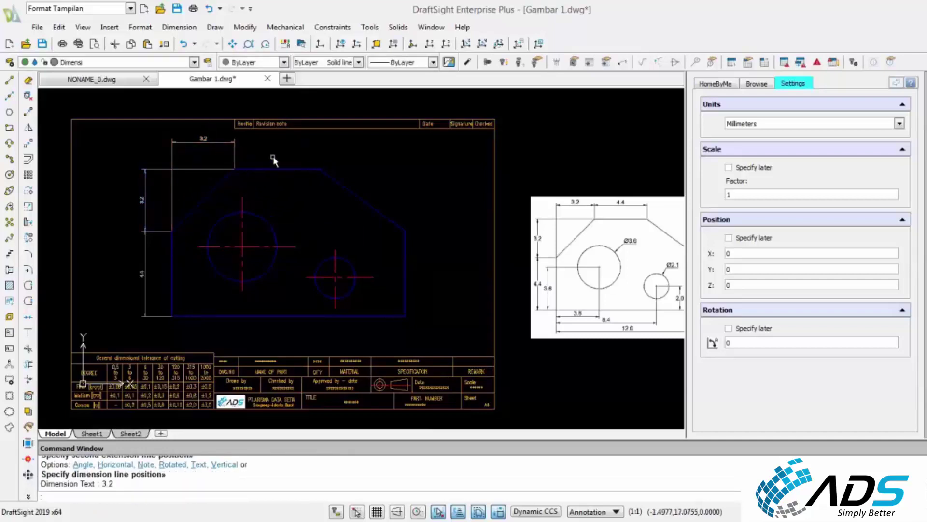
Add a linear dimension for the plate's top edge, aligned with the slanted edge's horizontal dimension beside it
right_click(273, 160)
click(289, 164)
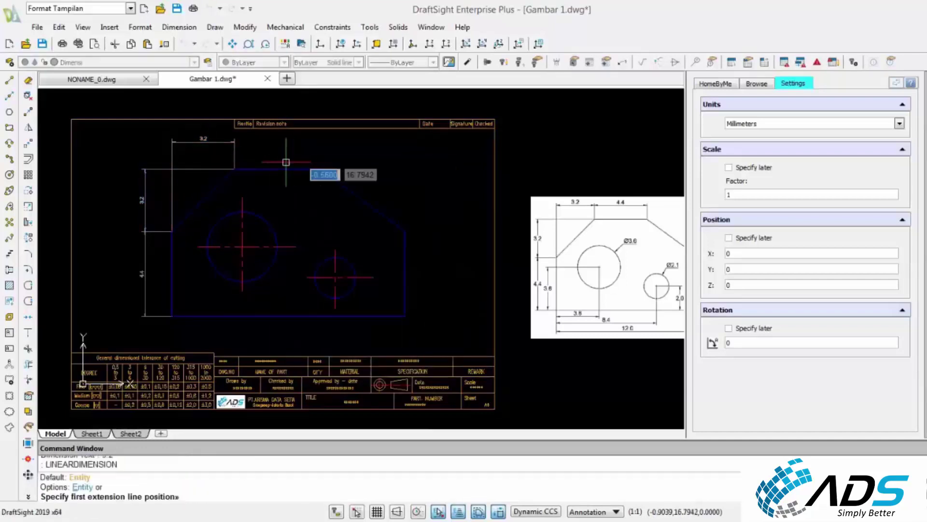
click(234, 169)
scroll(318, 164, up, 2)
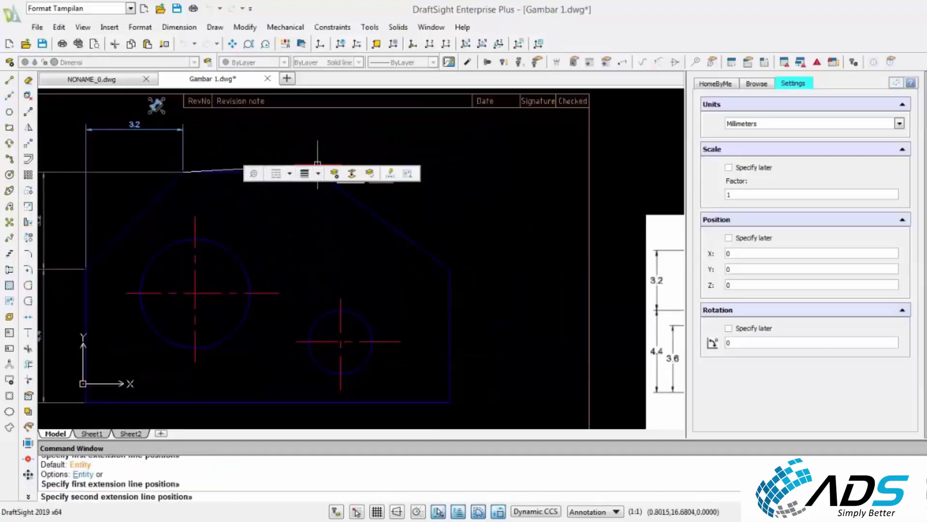
scroll(317, 164, up, 2)
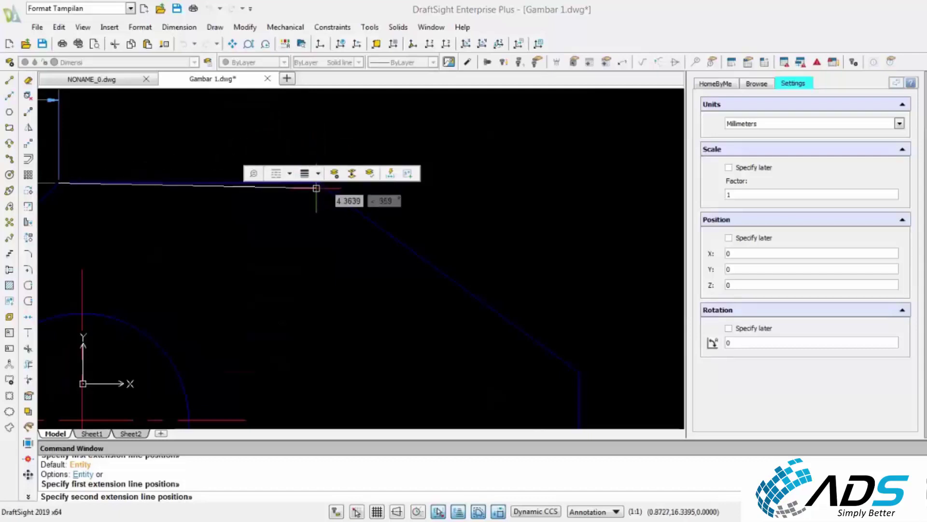
scroll(316, 189, down, 3)
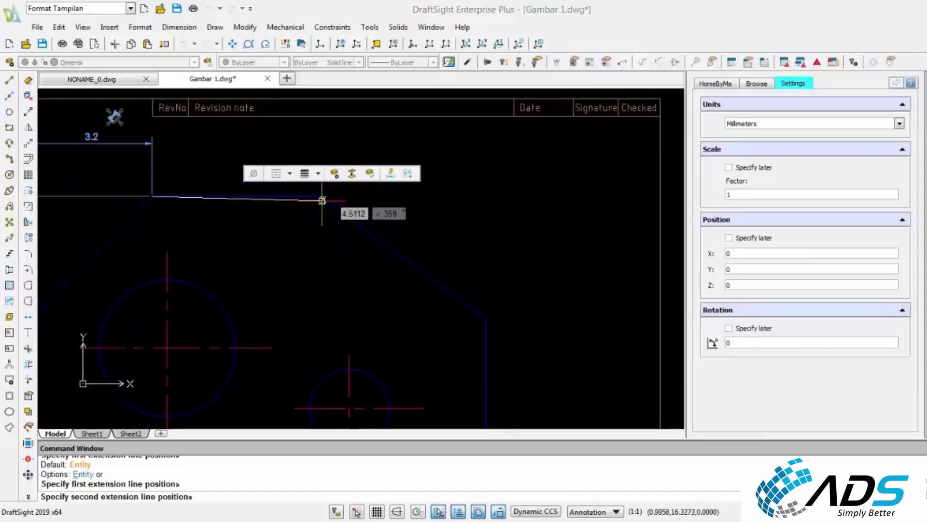
click(318, 197)
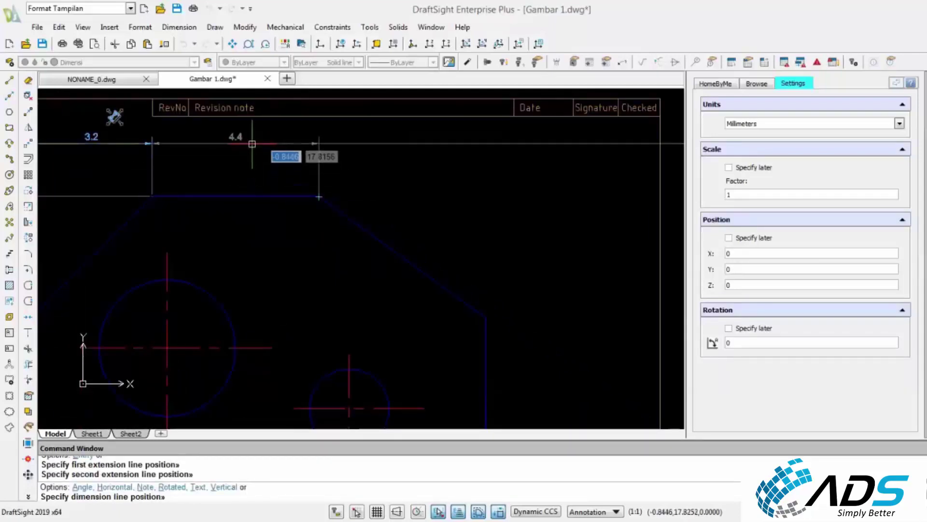
click(252, 144)
key(Escape)
scroll(287, 180, down, 3)
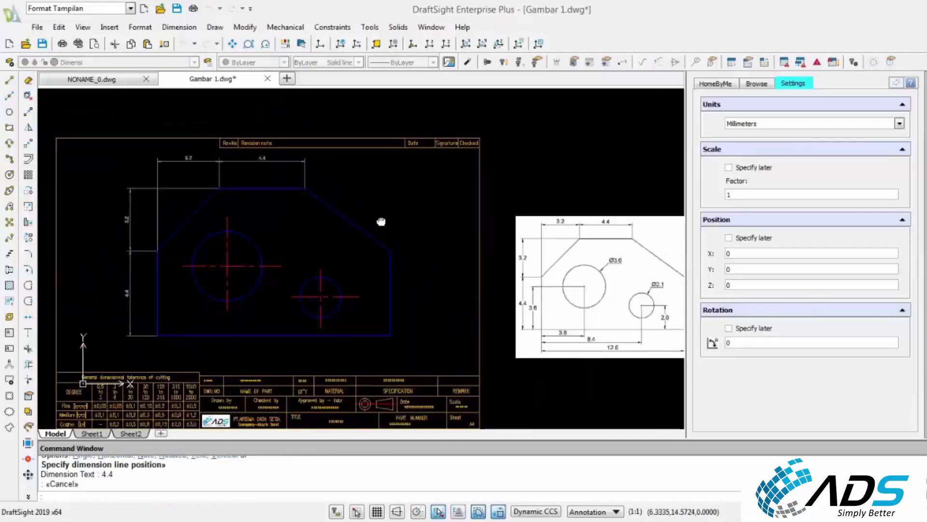
Add a horizontal linear dimension below the plate along its bottom edge, starting near the lower-left corner and ending at the lower-right corner
mouse_move(381, 221)
middle_down()
mouse_move(269, 217)
mouse_move(365, 176)
middle_up()
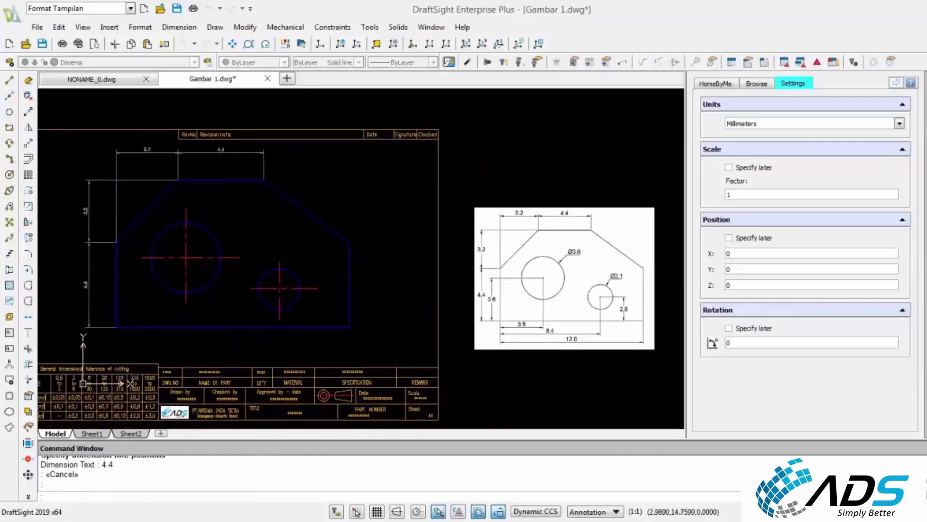
right_click(366, 174)
click(389, 181)
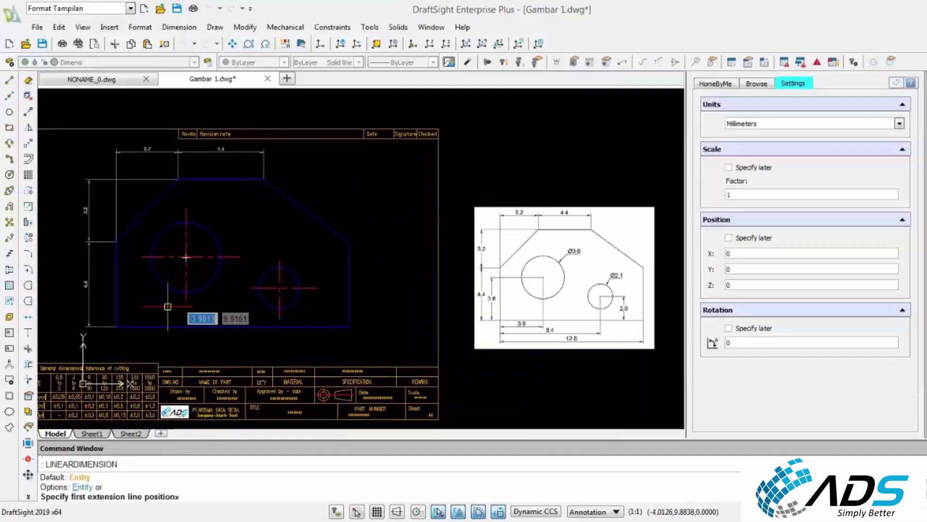
click(116, 327)
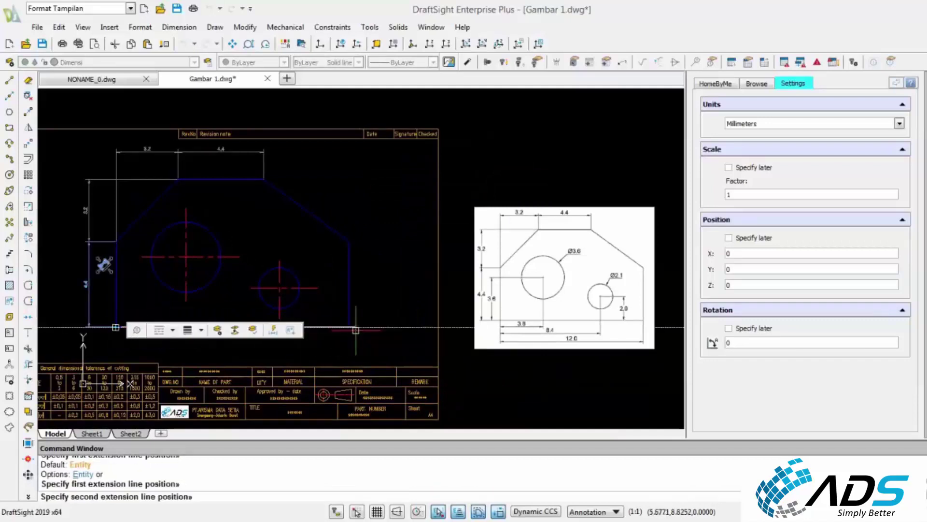
click(351, 328)
click(319, 350)
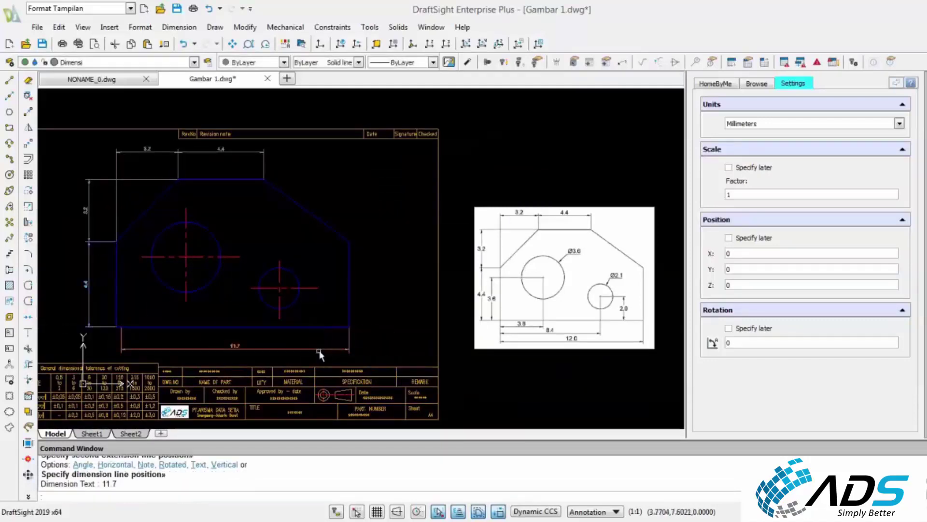
key(Escape)
key(Escape)
middle_drag(203, 289, 228, 275)
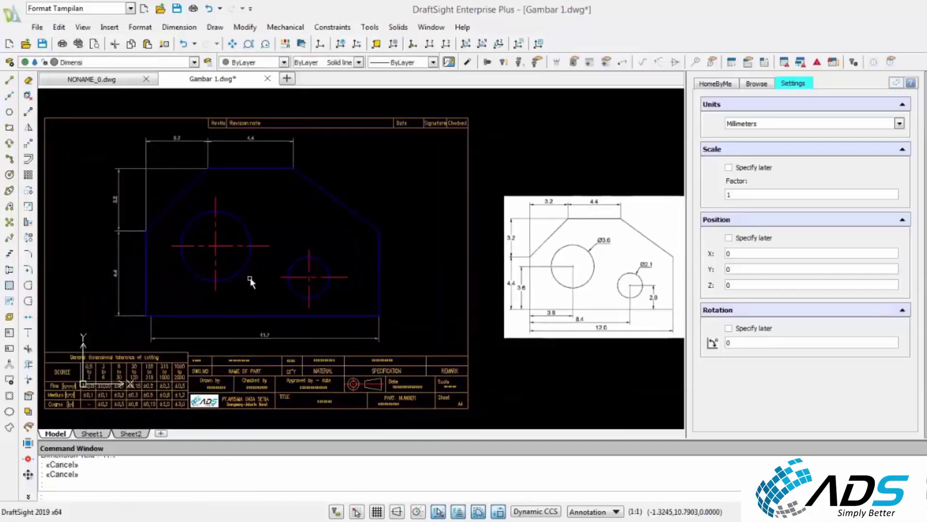
scroll(160, 323, up, 4)
click(154, 326)
click(129, 331)
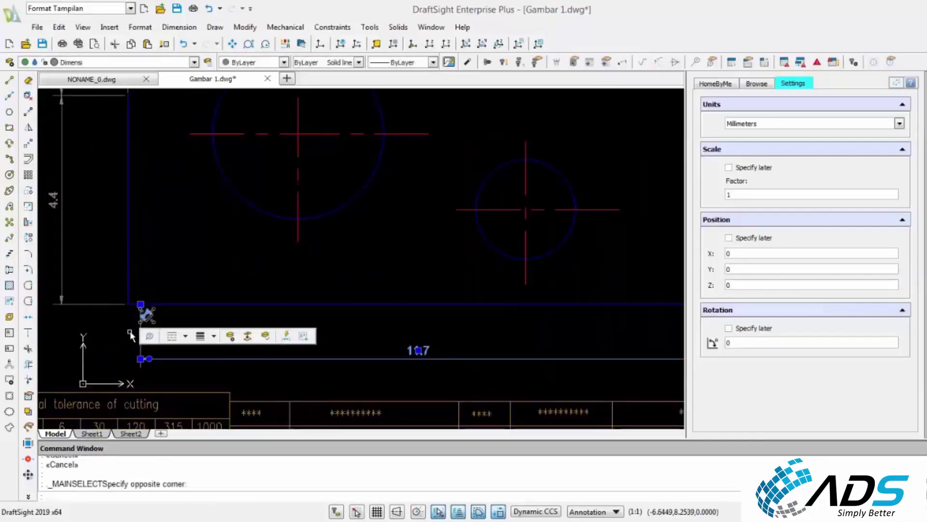
double_click(147, 304)
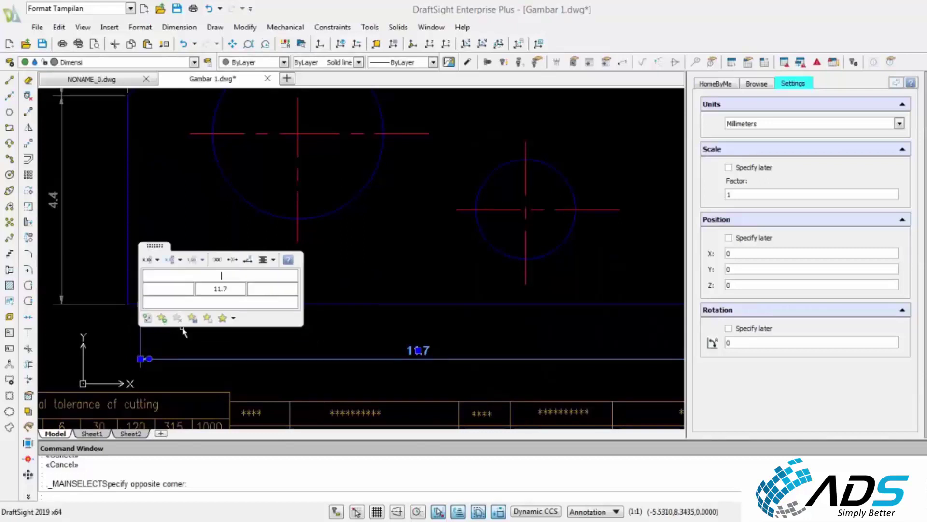
scroll(182, 329, down, 2)
key(Escape)
Stretch the left extension origin of the bottom edge's dimension onto the plate's lower-left corner
scroll(174, 331, up, 4)
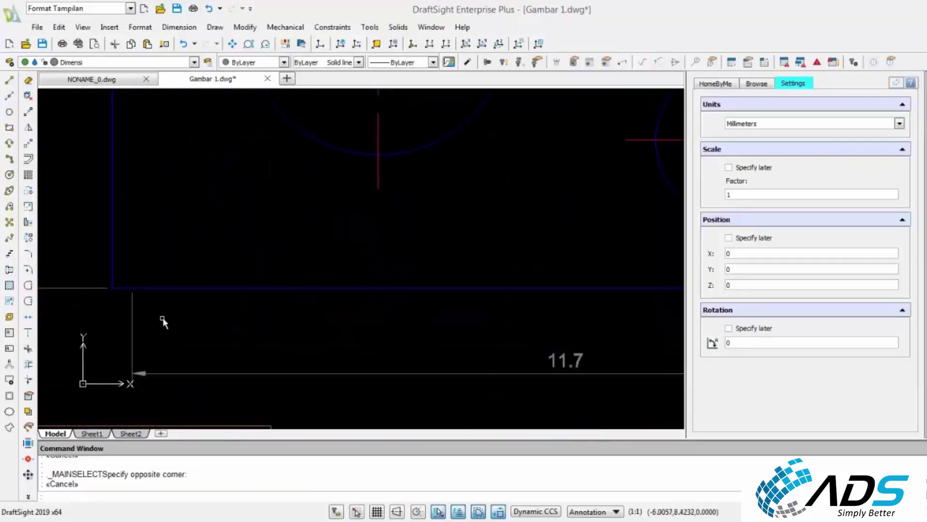
click(162, 313)
click(124, 315)
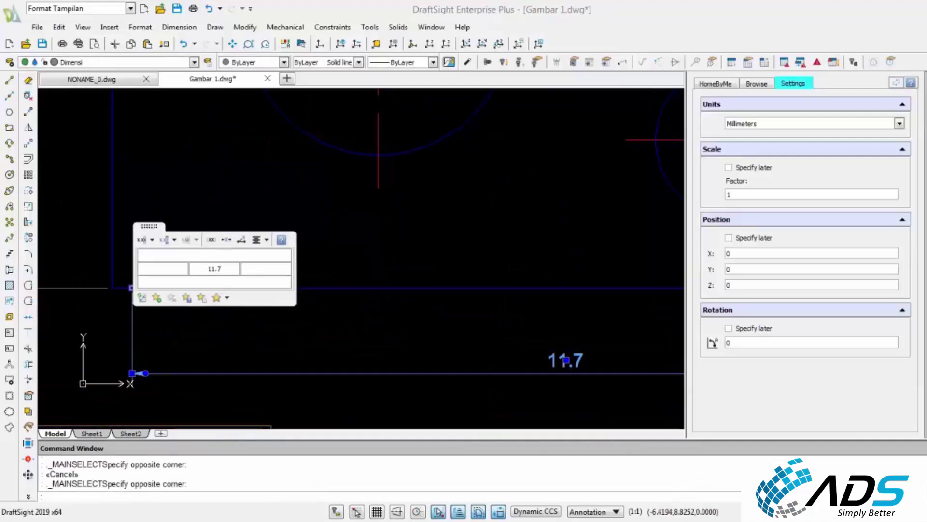
click(132, 288)
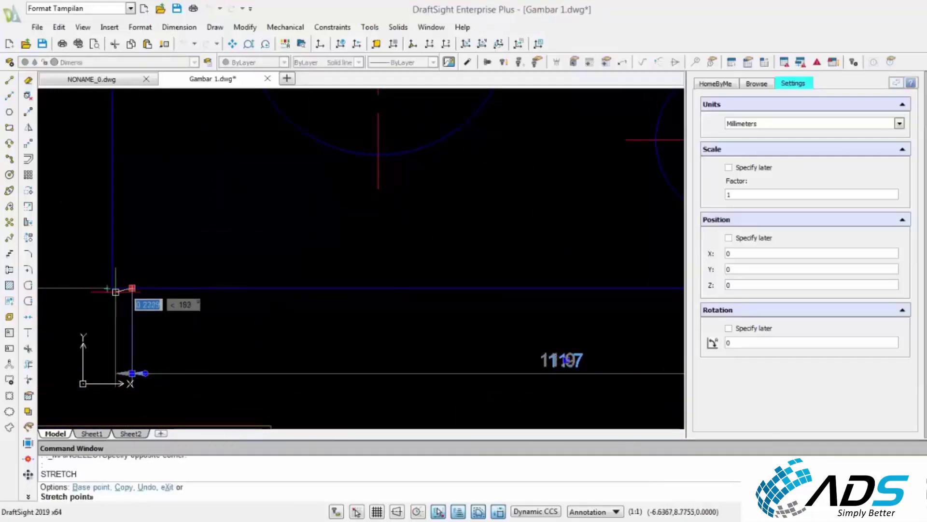
key(Escape)
key(Escape)
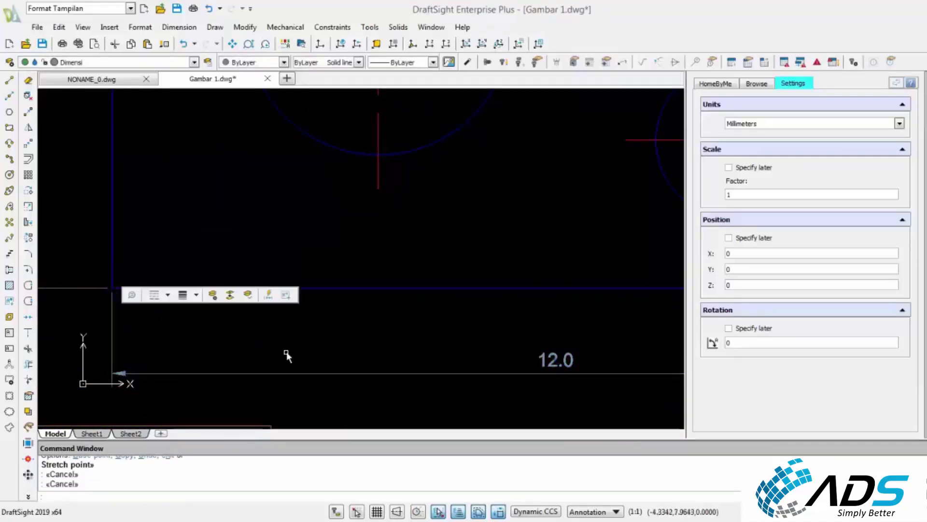
scroll(323, 346, down, 5)
scroll(324, 345, down, 3)
key(Escape)
Check the reference image's lower dimensions and move the overall width dimension line farther below the plate, just above the title block
scroll(420, 323, up, 2)
scroll(415, 319, down, 2)
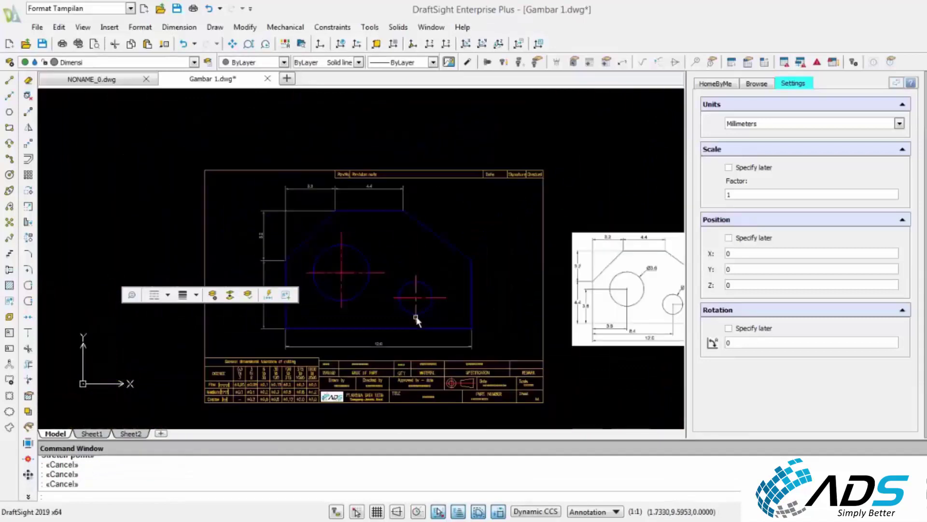
scroll(642, 331, up, 4)
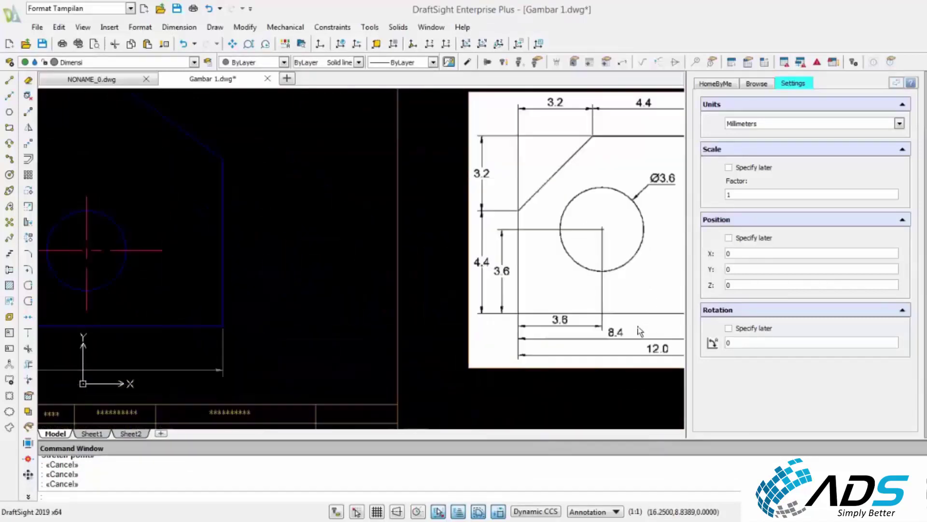
scroll(420, 306, down, 5)
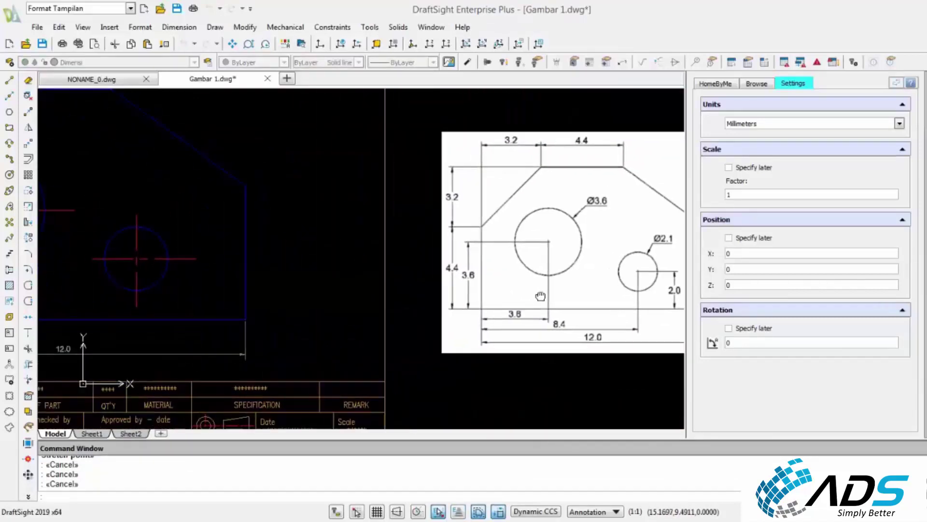
scroll(170, 313, up, 2)
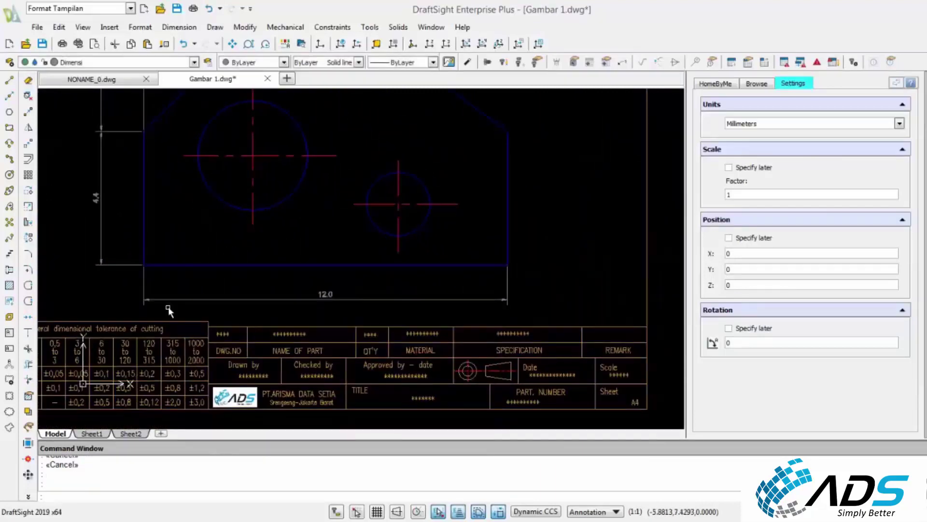
click(168, 307)
click(161, 292)
scroll(151, 303, up, 2)
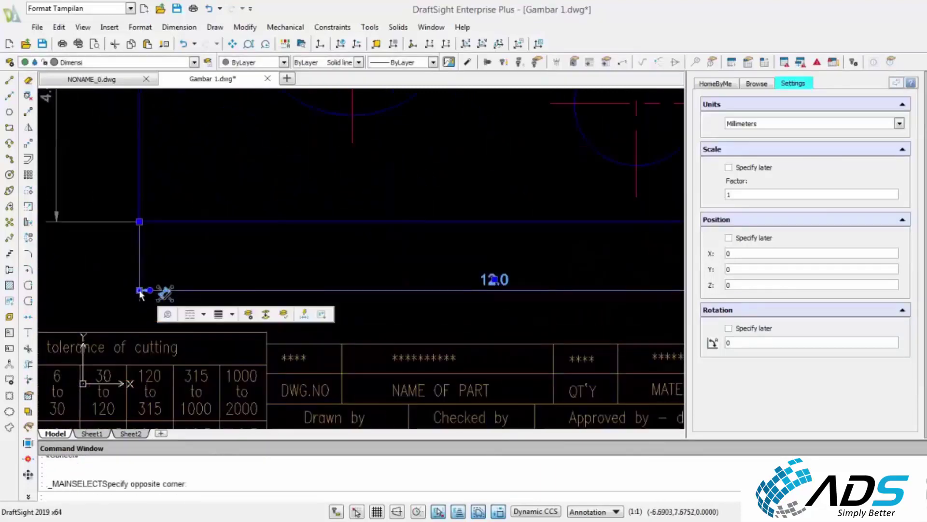
click(139, 290)
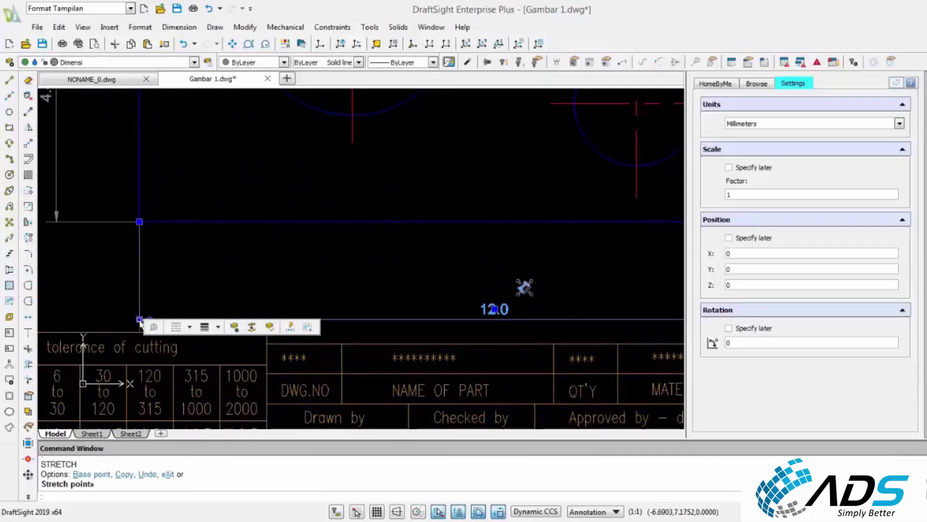
key(Escape)
key(Escape)
key(Escape)
scroll(305, 217, down, 3)
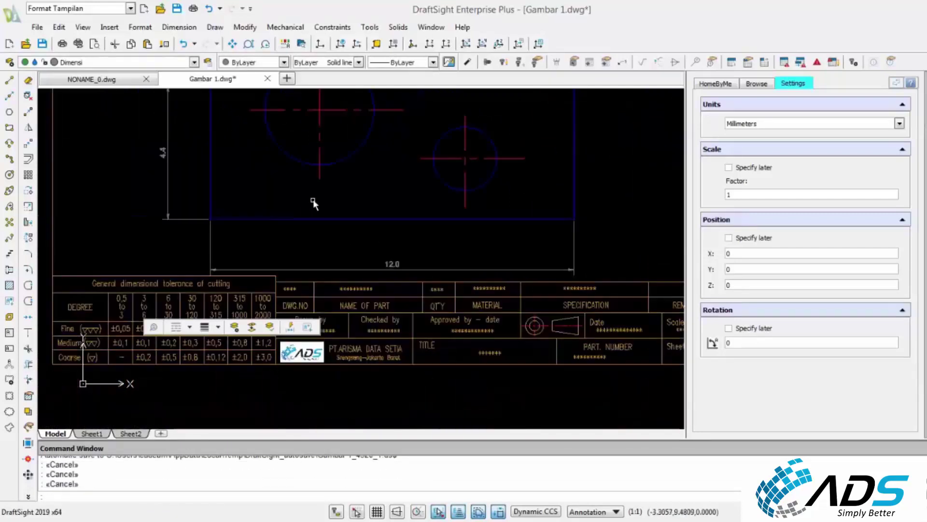
Dimension the horizontal distance from the plate's left edge to the large circle's vertical centerline with Smart Dimension, placed above the overall width dimension
middle_drag(313, 200, 277, 257)
scroll(276, 259, down, 1)
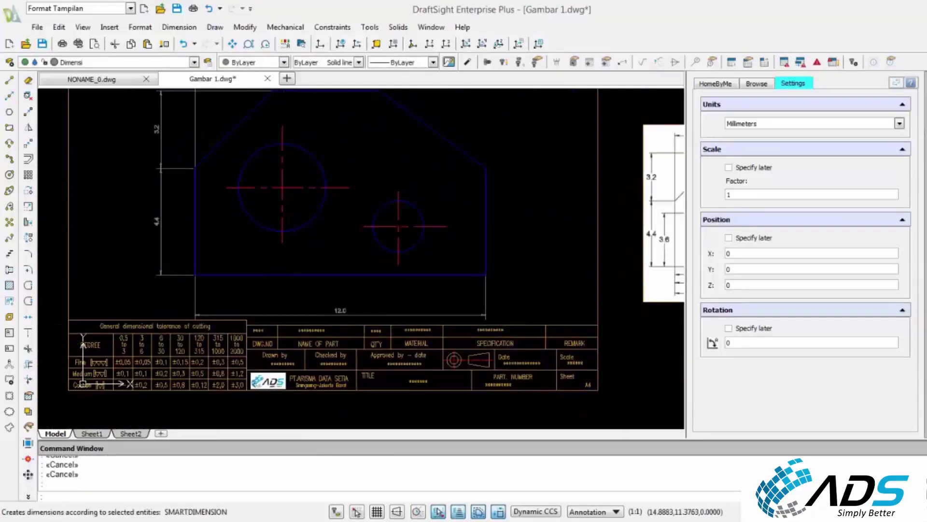
click(28, 426)
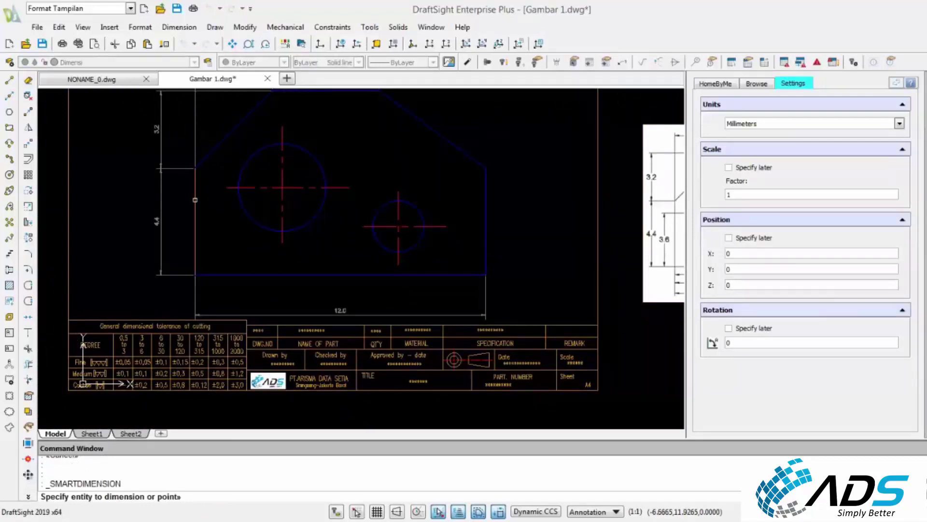
click(195, 200)
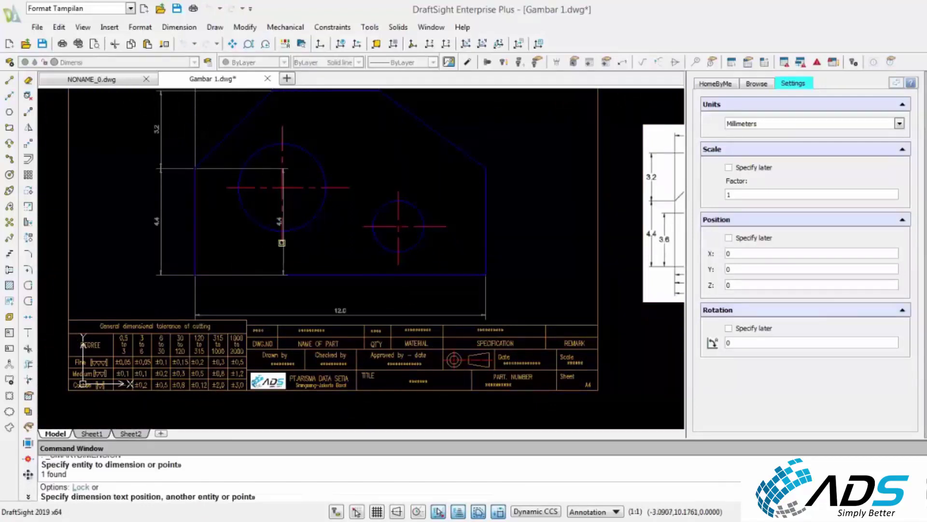
click(282, 243)
click(250, 295)
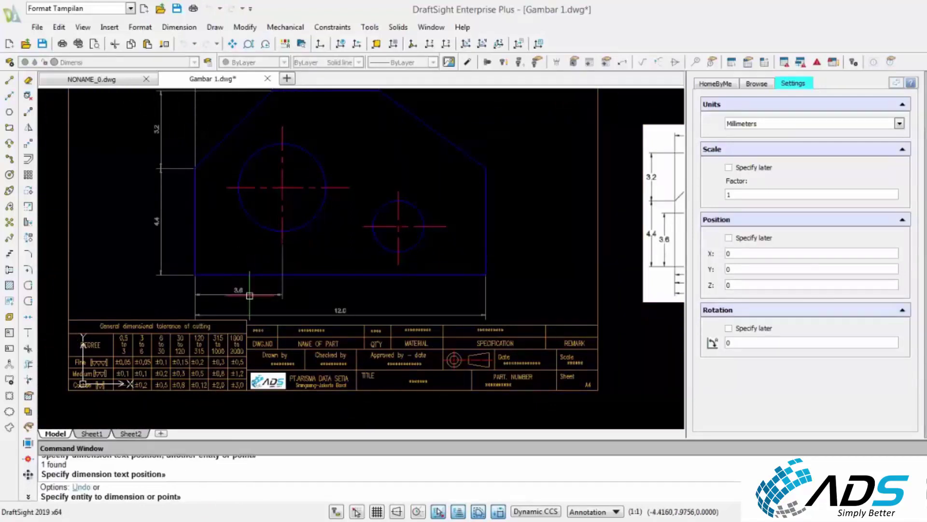
key(Escape)
Dimension the horizontal distance from the plate's left edge to the small circle's vertical centerline with Smart Dimension, between the two lower dimensions
scroll(400, 262, down, 2)
middle_drag(396, 253, 318, 252)
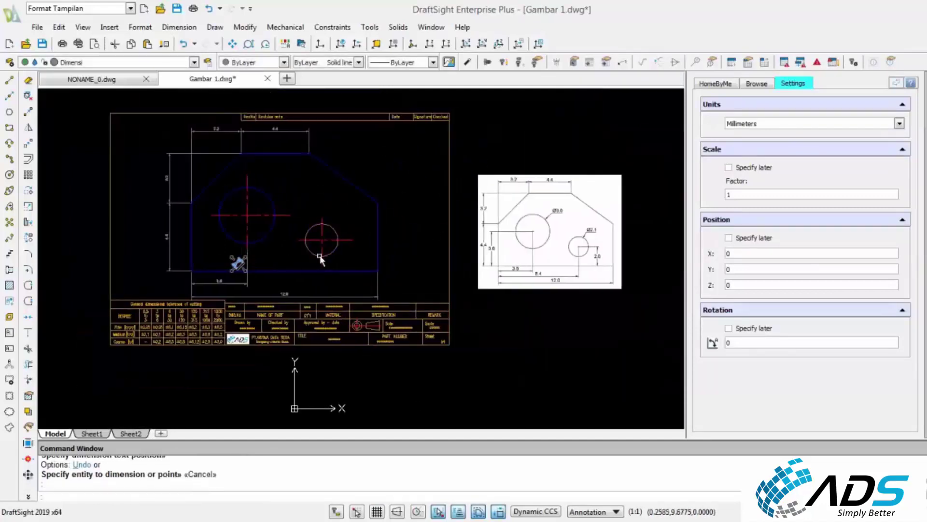
scroll(295, 257, up, 2)
click(926, 79)
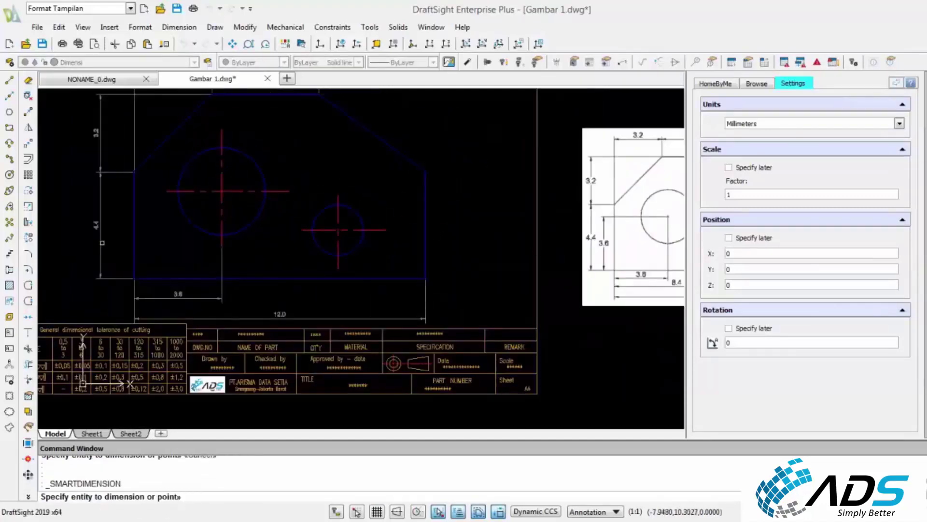
click(137, 250)
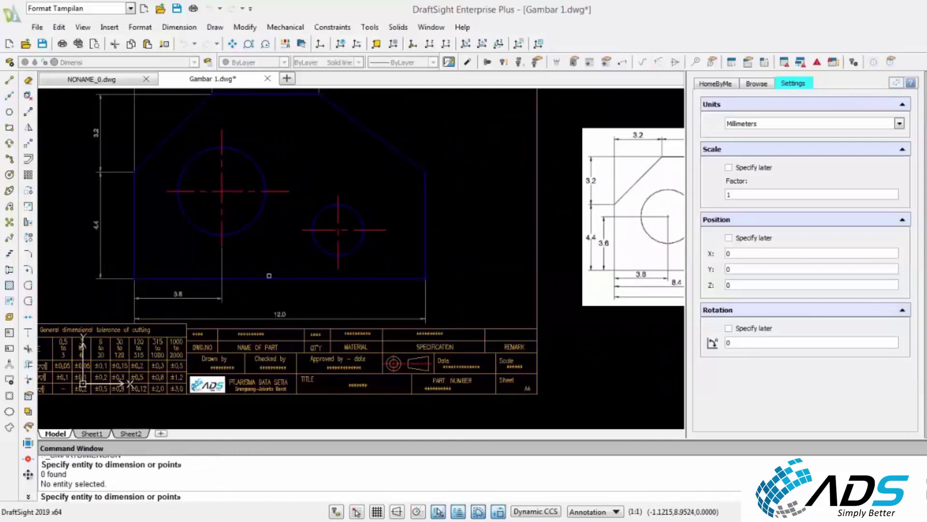
click(336, 248)
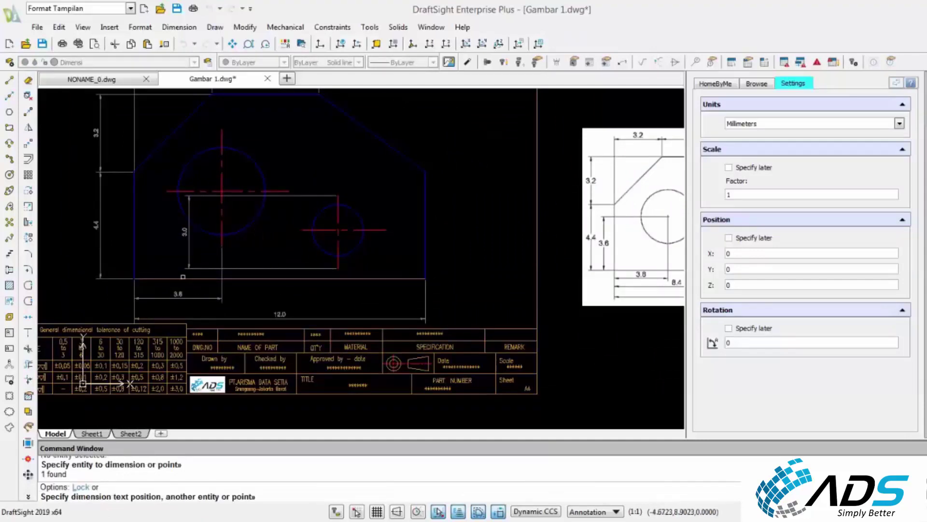
click(132, 262)
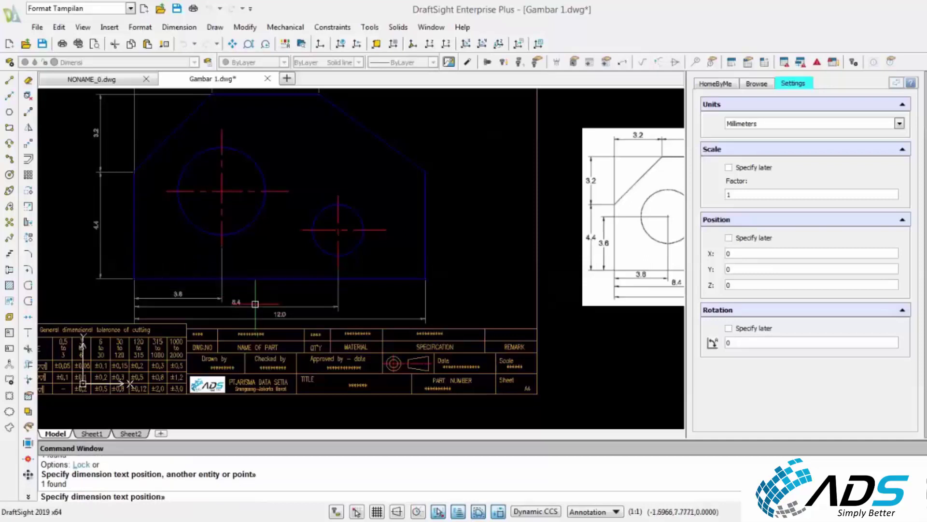
key(Escape)
Move the large circle's horizontal position dimension line up, closer to the plate's bottom edge
scroll(269, 282, up, 5)
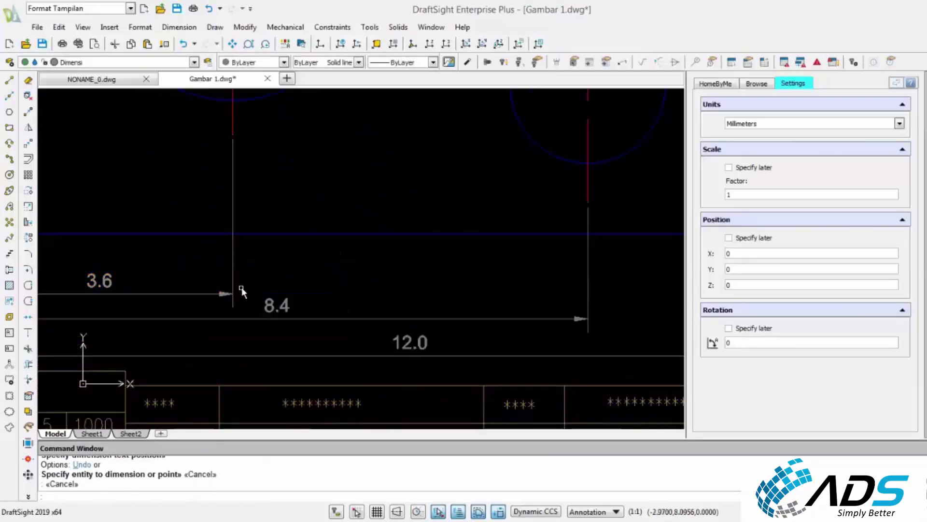
click(243, 291)
click(231, 285)
click(232, 293)
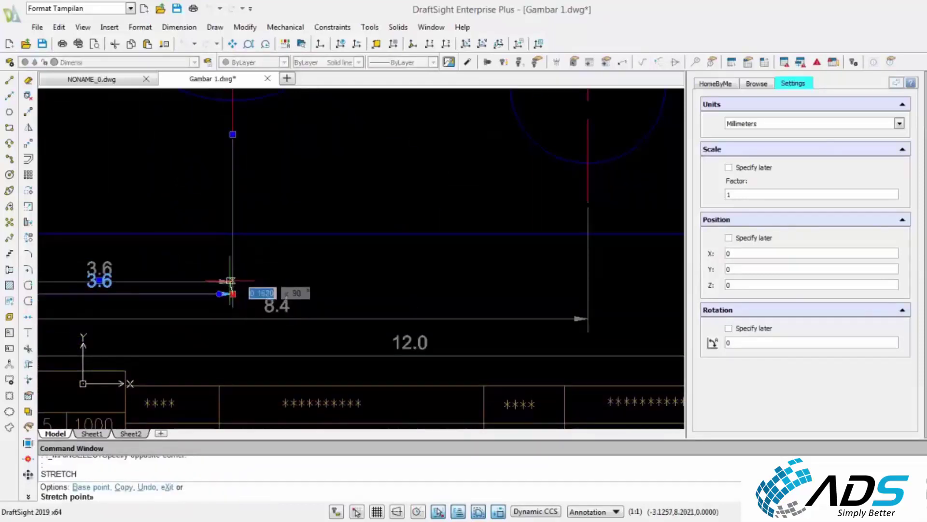
key(Escape)
scroll(203, 296, down, 5)
key(Escape)
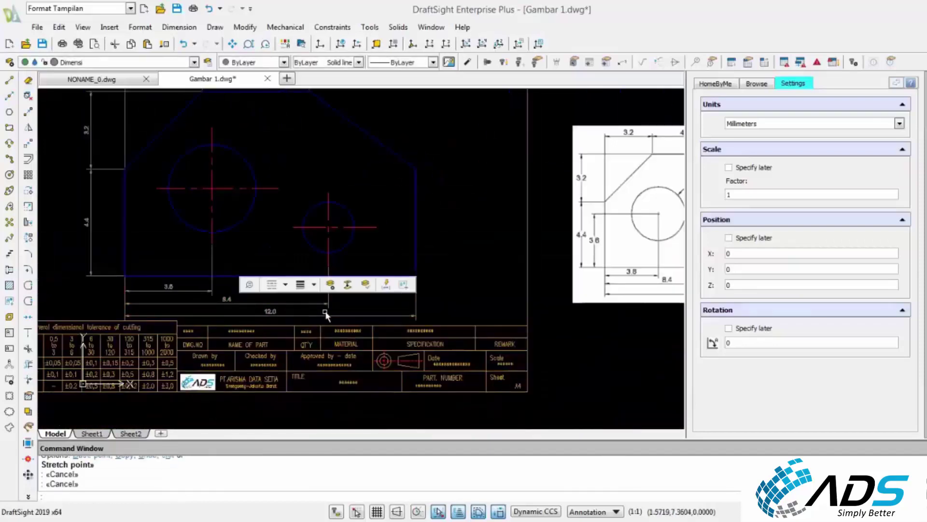
key(Escape)
scroll(437, 240, down, 1)
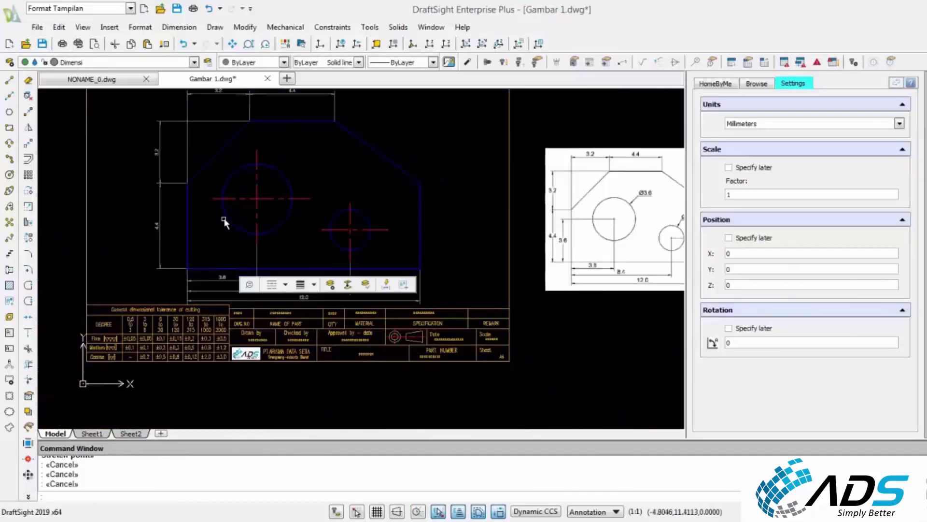
Move the two aligned horizontal dimensions above the plate down together, closer to the plate's top edge
scroll(269, 145, up, 3)
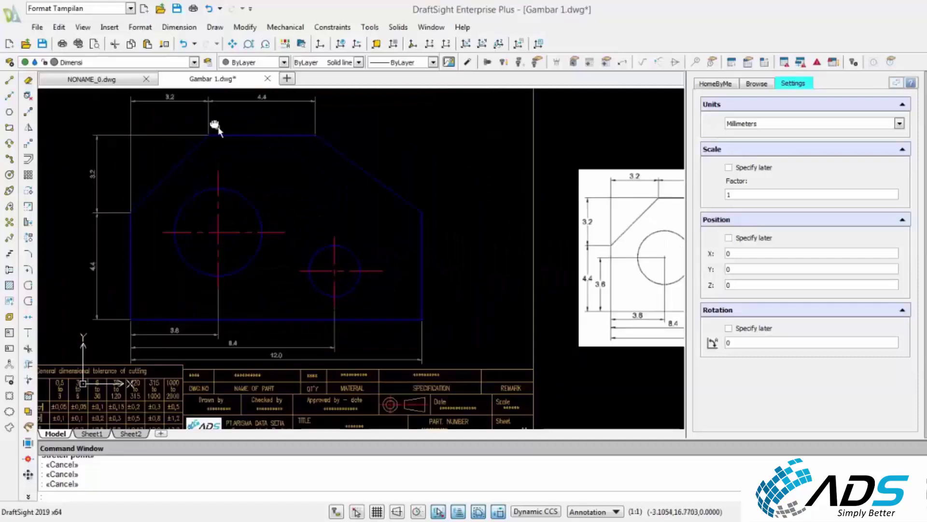
middle_drag(213, 124, 213, 170)
scroll(220, 149, up, 2)
click(215, 134)
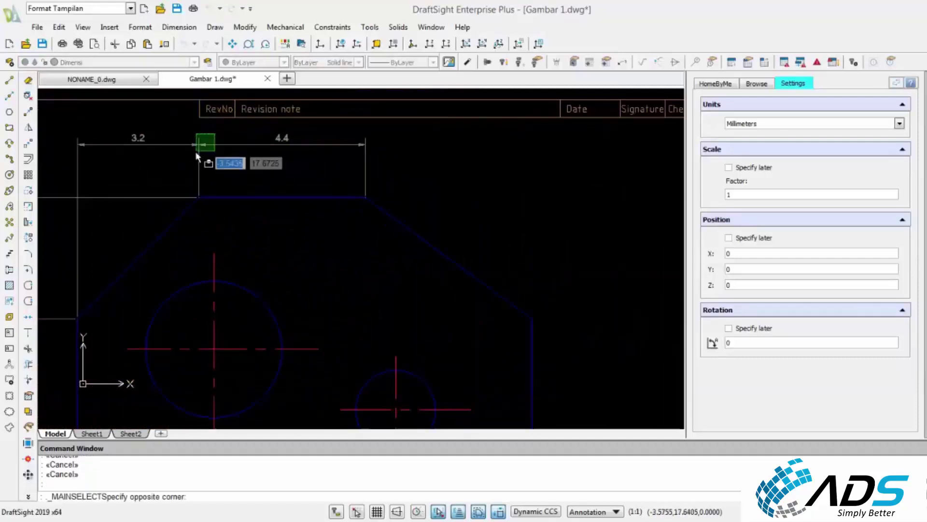
click(194, 155)
click(198, 145)
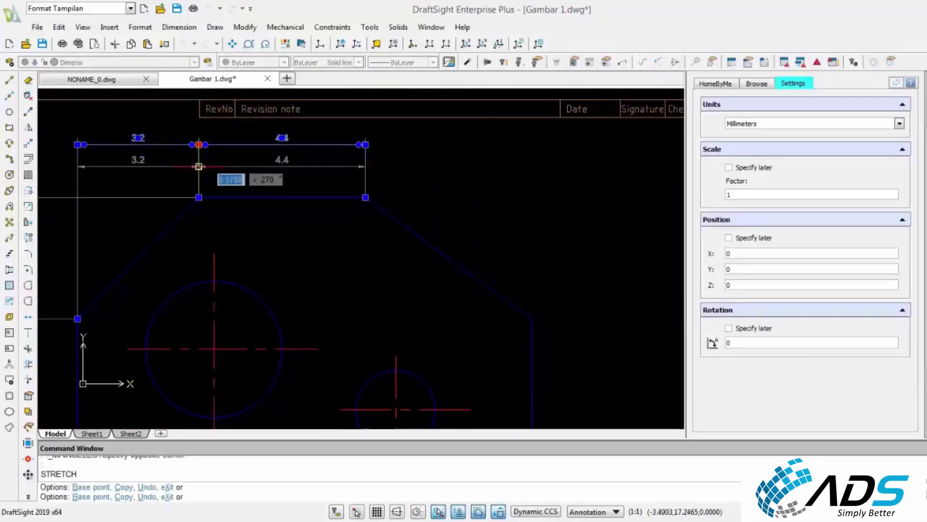
key(Escape)
key(Escape)
scroll(182, 174, down, 5)
scroll(227, 213, up, 2)
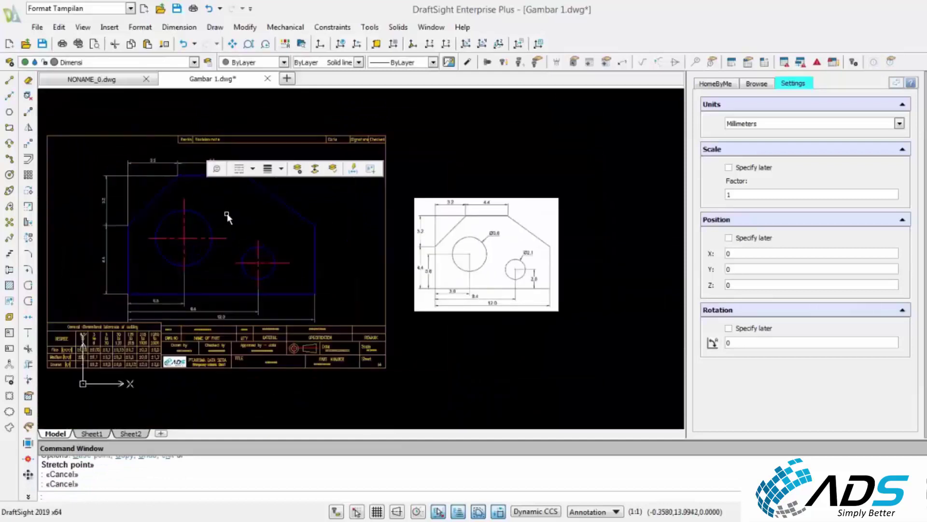
Move the plate together with all its dimensions slightly straight up inside the title block frame
mouse_move(198, 236)
middle_down()
mouse_move(192, 261)
mouse_move(195, 240)
middle_up()
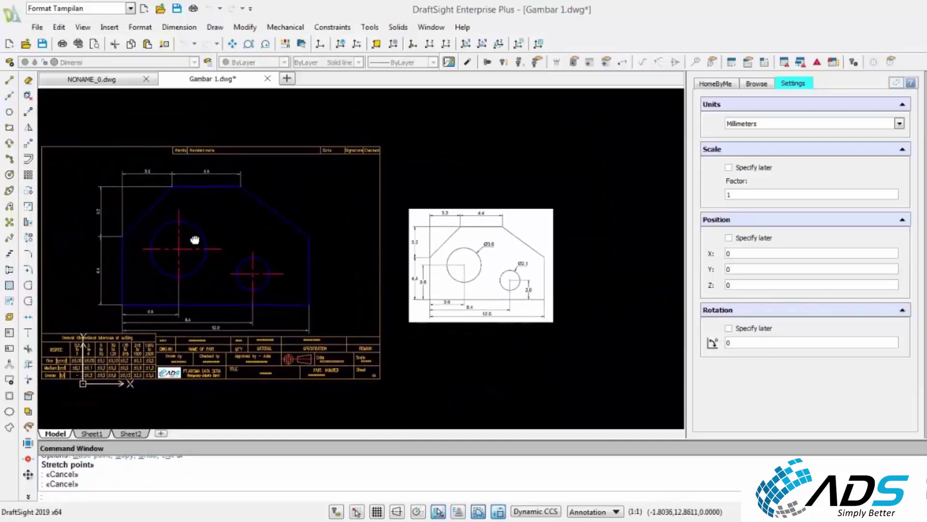
click(30, 146)
click(332, 321)
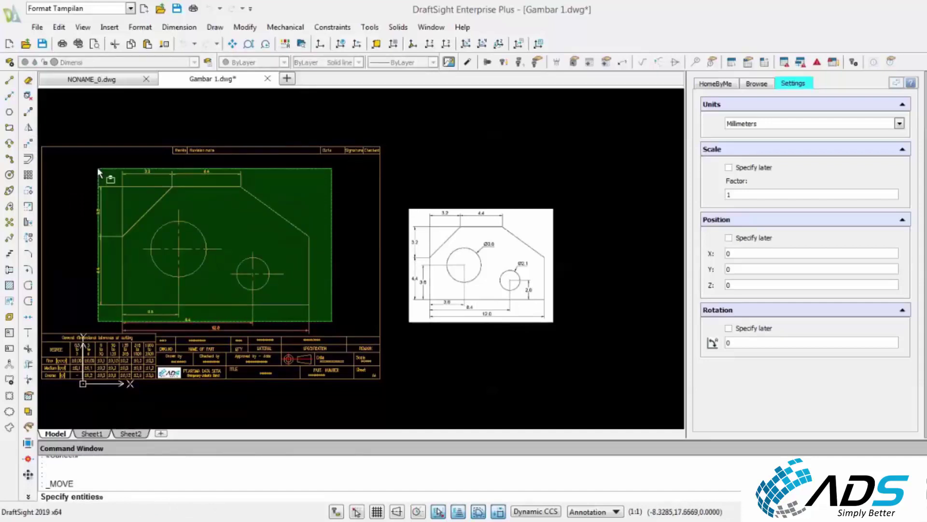
click(98, 167)
key(Return)
scroll(83, 172, up, 1)
click(82, 172)
scroll(86, 176, up, 3)
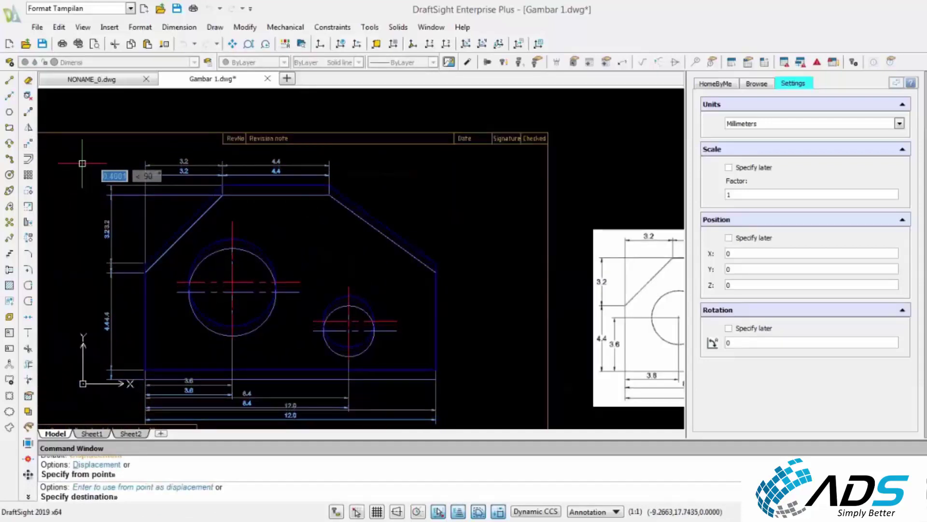
key(Escape)
scroll(117, 230, down, 2)
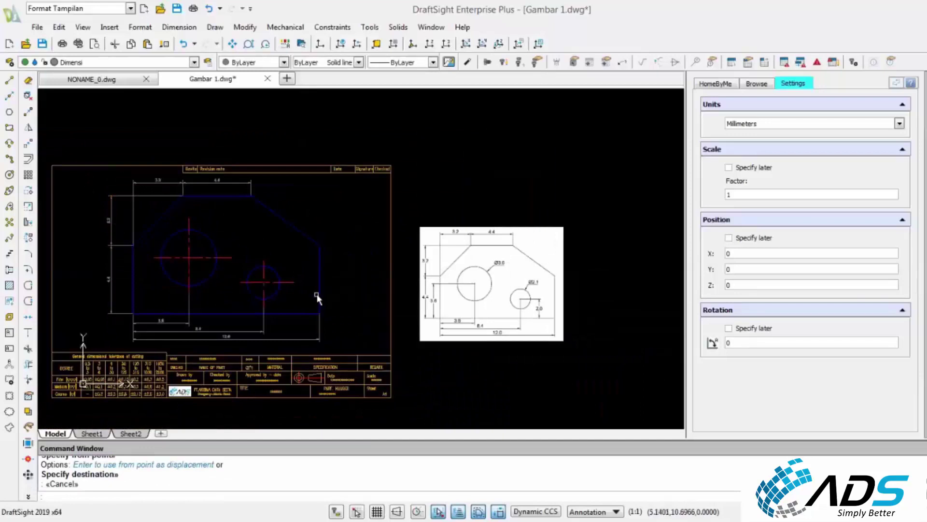
Dimension the vertical distance from the plate's bottom edge to the large circle's horizontal centerline with Smart Dimension, placed just outside the plate's left edge
scroll(449, 276, up, 2)
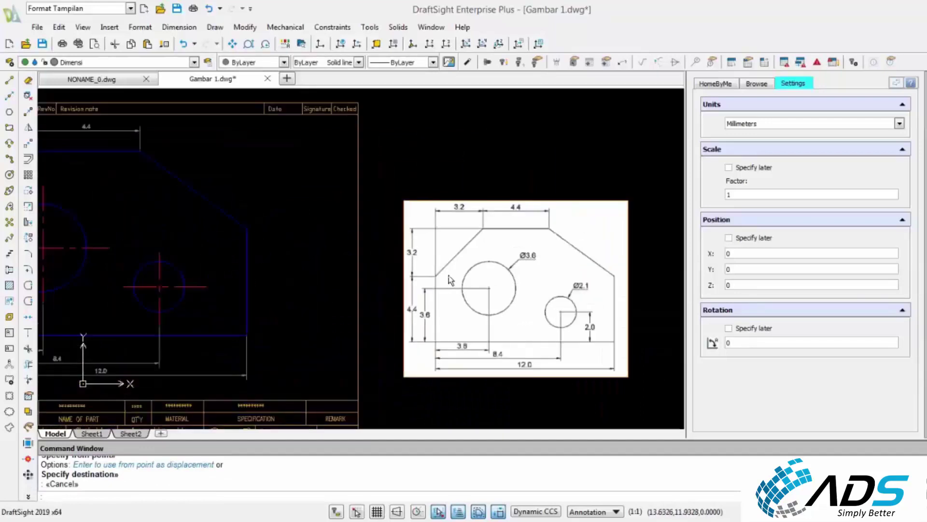
scroll(448, 275, down, 1)
scroll(170, 273, down, 1)
middle_drag(170, 274, 250, 272)
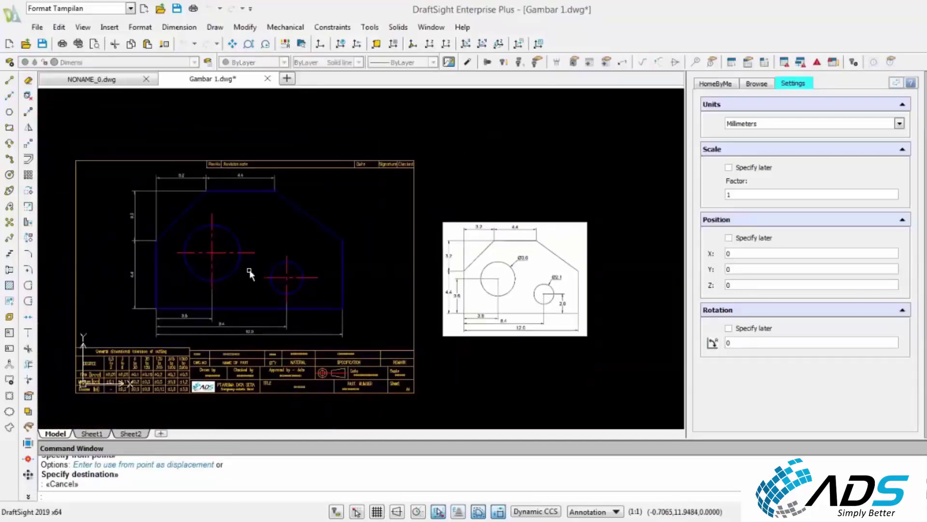
scroll(249, 271, up, 1)
click(924, 126)
scroll(139, 268, up, 2)
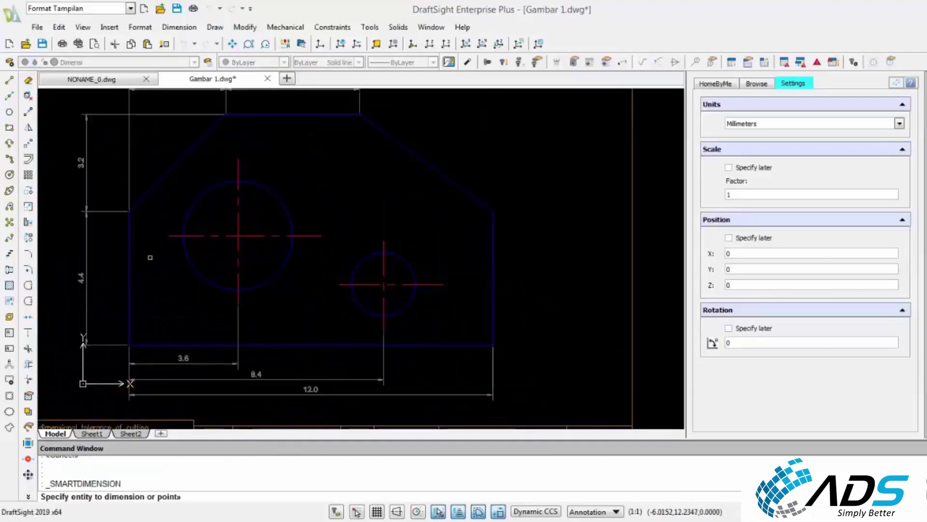
click(177, 236)
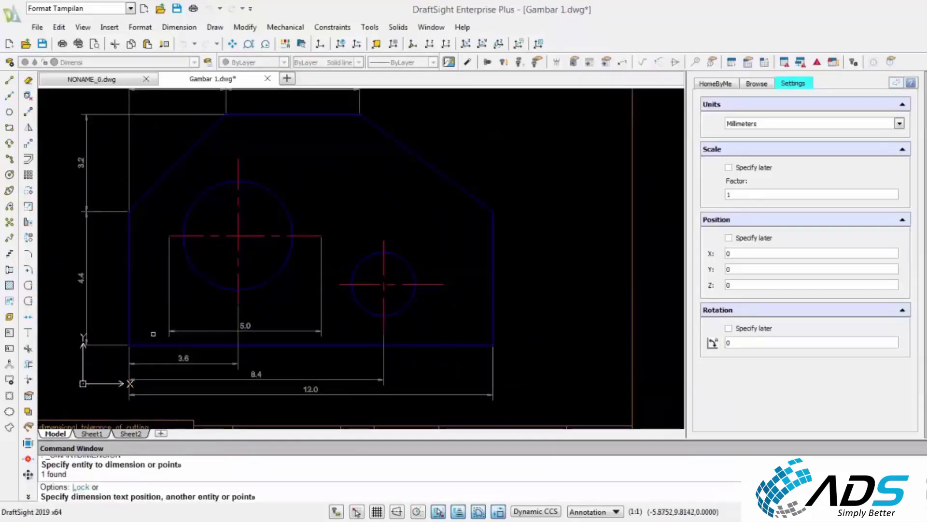
click(155, 346)
click(109, 302)
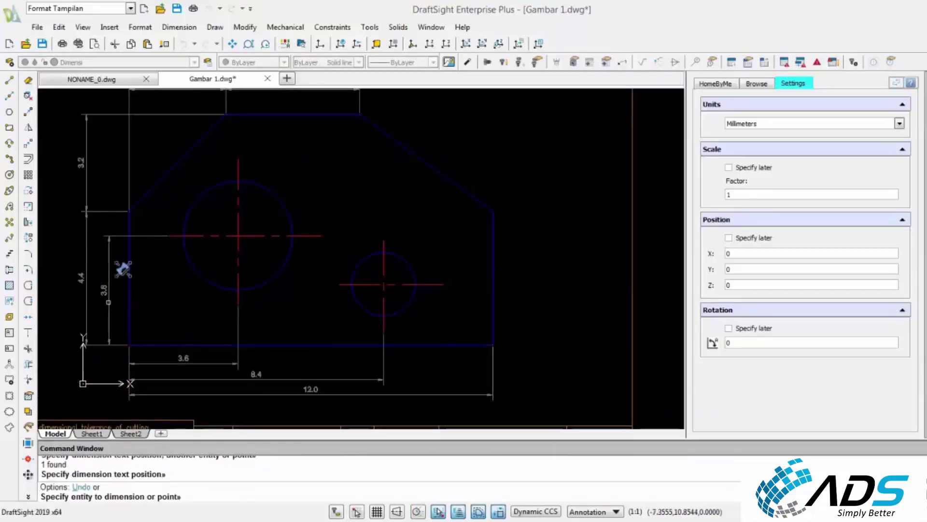
Dimension the vertical distance from the plate's bottom edge to the small circle's horizontal centerline with Smart Dimension, placed between the left edge and the large circle's height dimension
scroll(252, 301, down, 2)
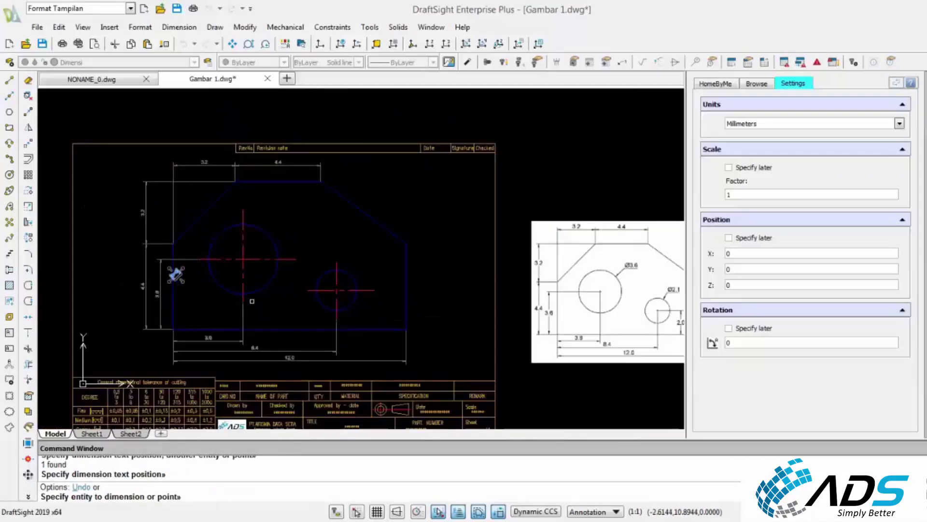
middle_drag(247, 314, 233, 292)
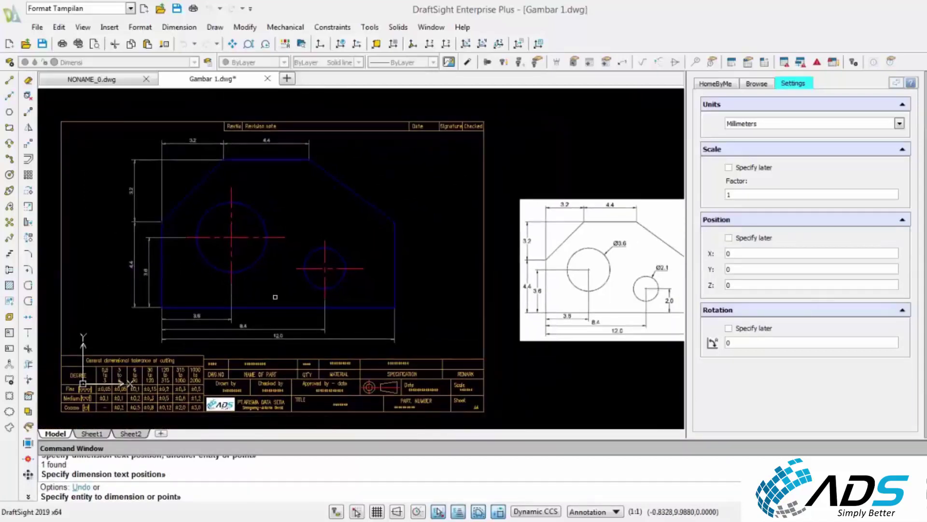
click(317, 268)
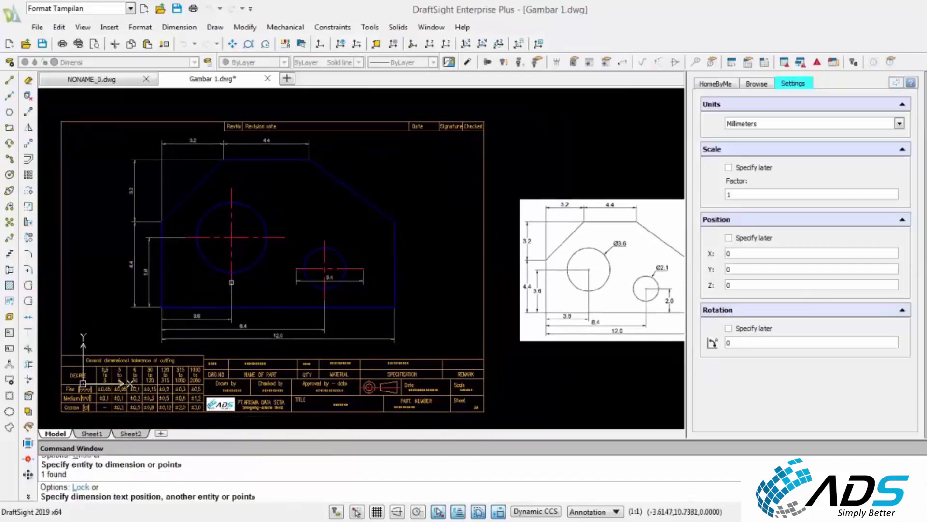
click(167, 307)
scroll(166, 293, up, 4)
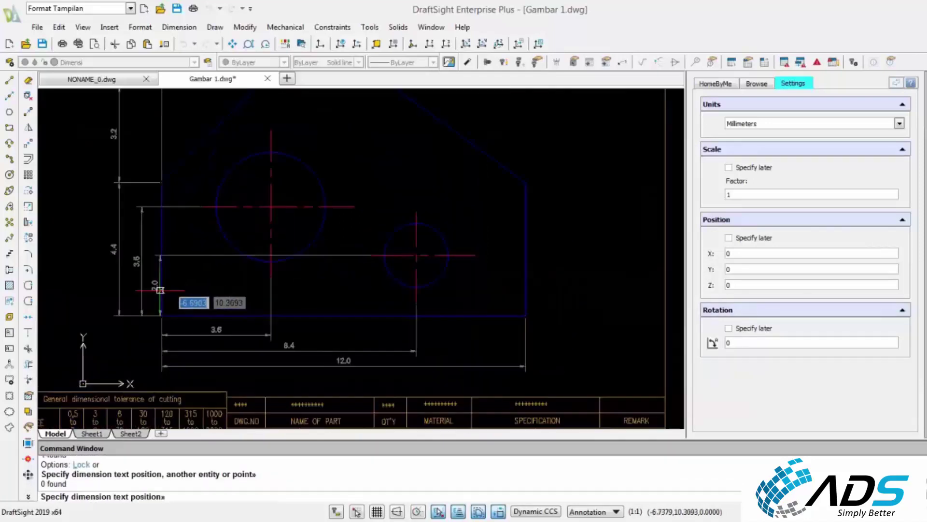
click(151, 285)
key(Escape)
key(Escape)
Move the plate's left edge length dimension line (4.4) farther left, away from the plate
scroll(117, 315, up, 2)
click(115, 306)
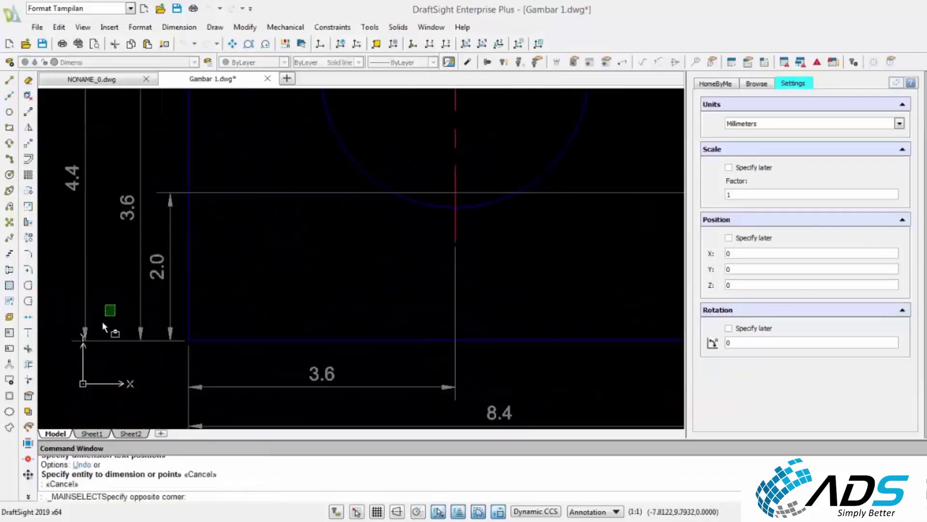
click(86, 340)
scroll(88, 342, down, 2)
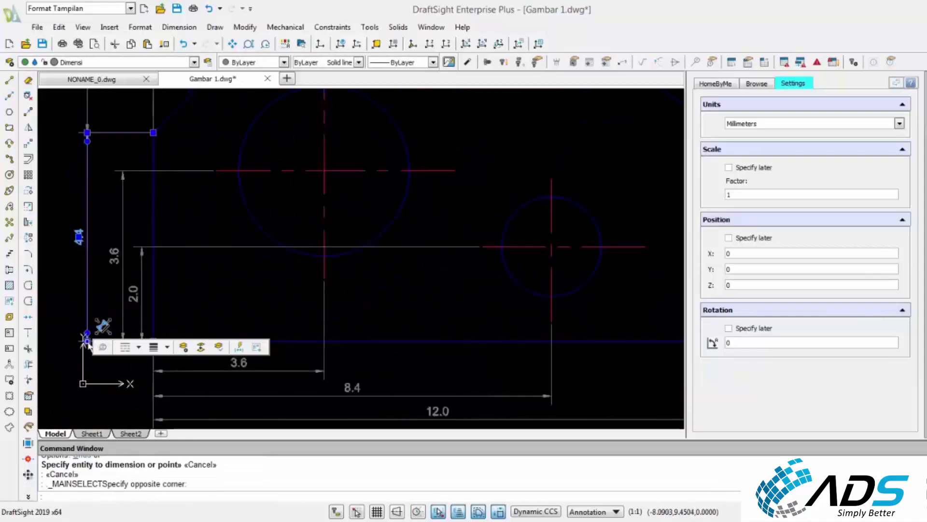
click(87, 334)
key(Escape)
key(Escape)
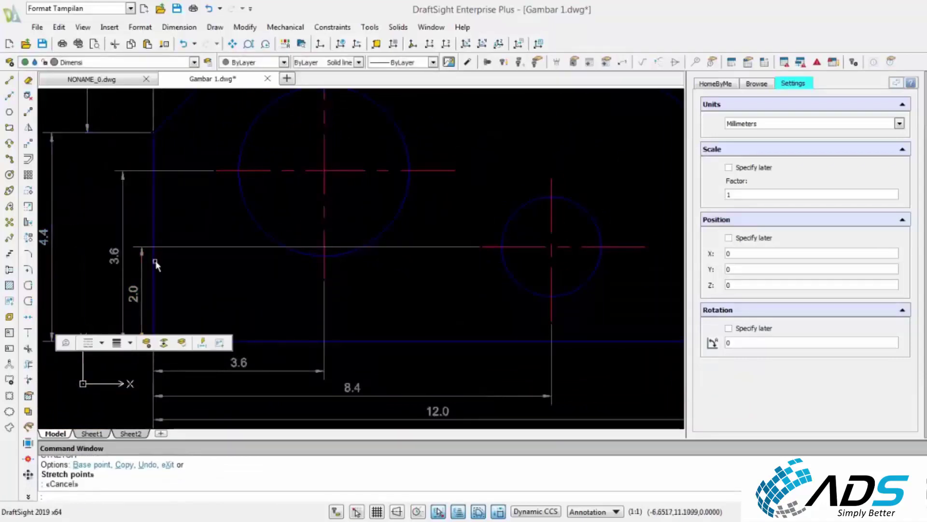
Move the upper vertical dimension line for the left chamfer (3.2) left, in line with the left edge length dimension
scroll(123, 213, down, 3)
scroll(108, 145, up, 2)
click(108, 145)
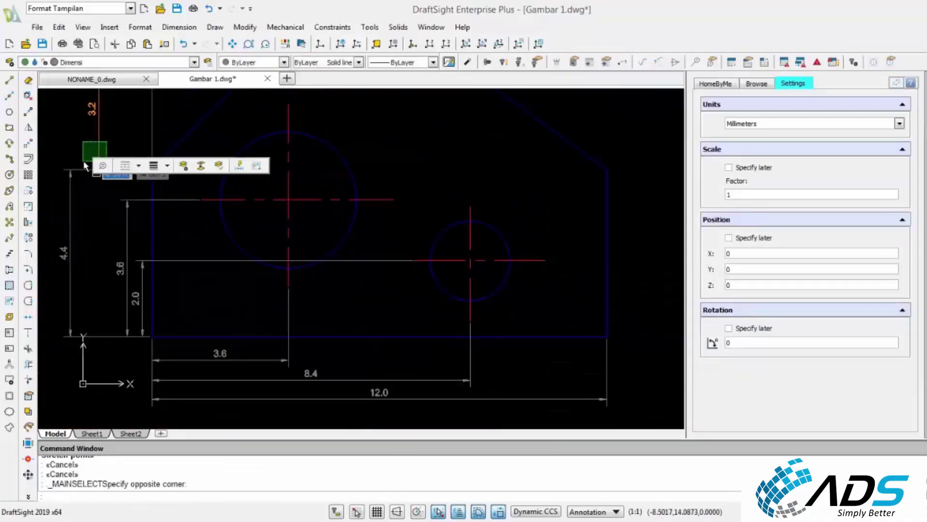
click(83, 166)
scroll(95, 222, up, 2)
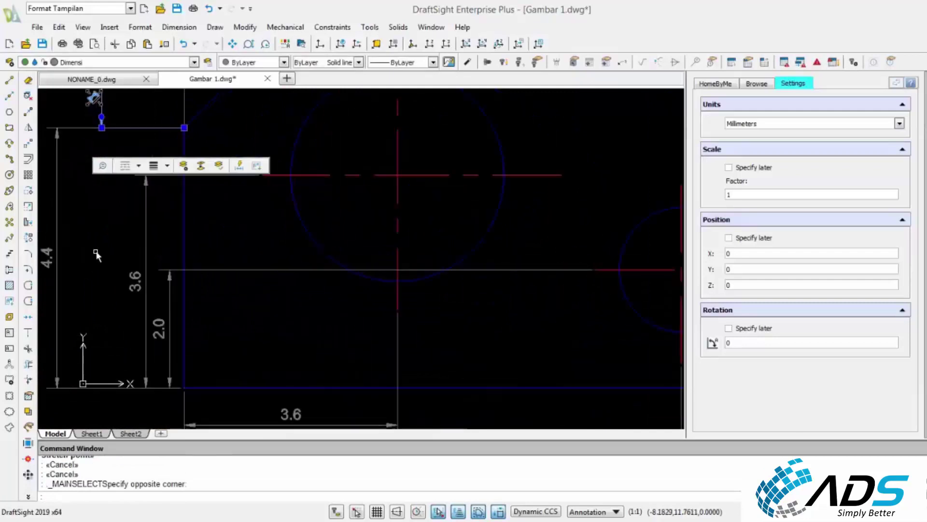
scroll(97, 129, up, 2)
click(100, 157)
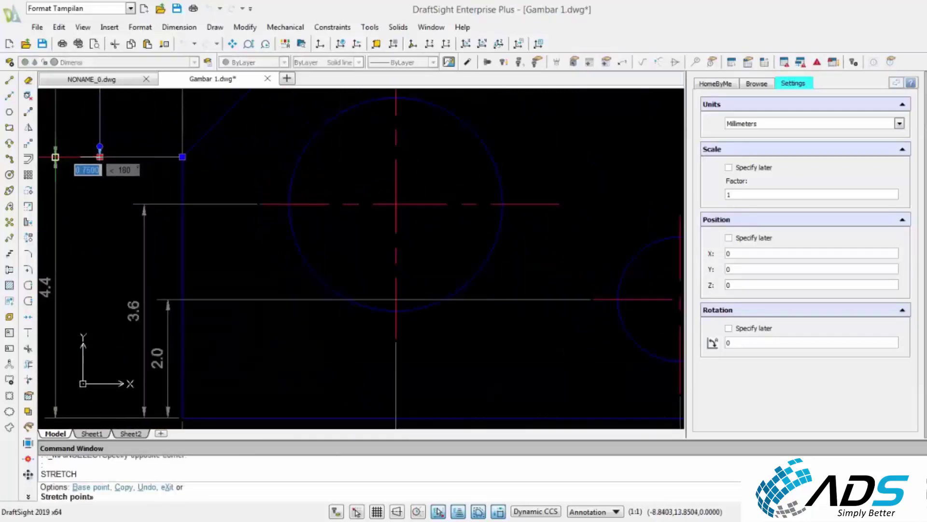
key(Escape)
key(Escape)
scroll(132, 257, down, 5)
key(Escape)
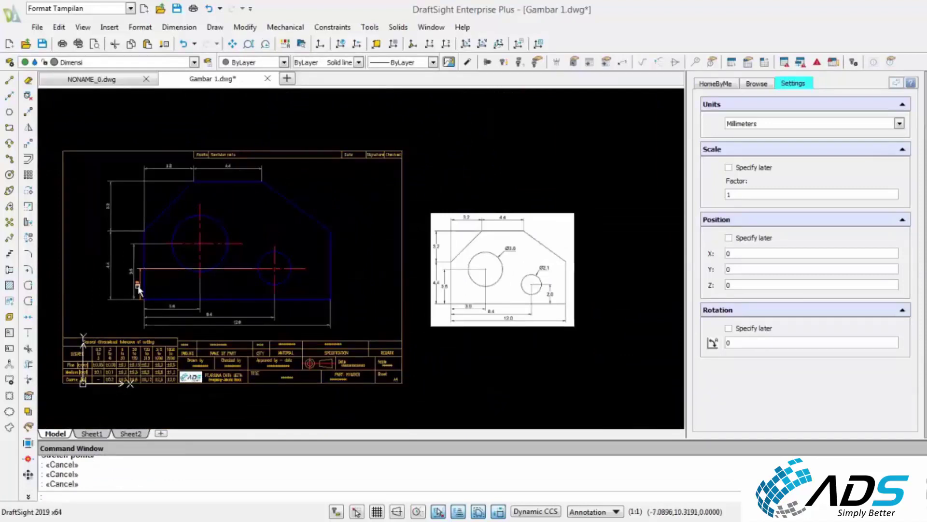
Move the large circle's vertical position dimension line left, between the left edge length dimension and the small circle's height dimension
scroll(139, 287, up, 3)
click(128, 269)
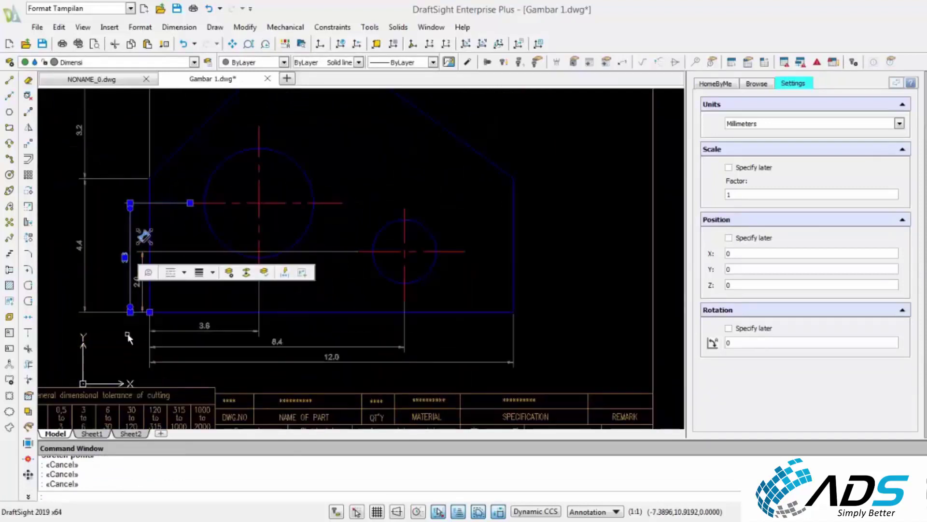
click(130, 312)
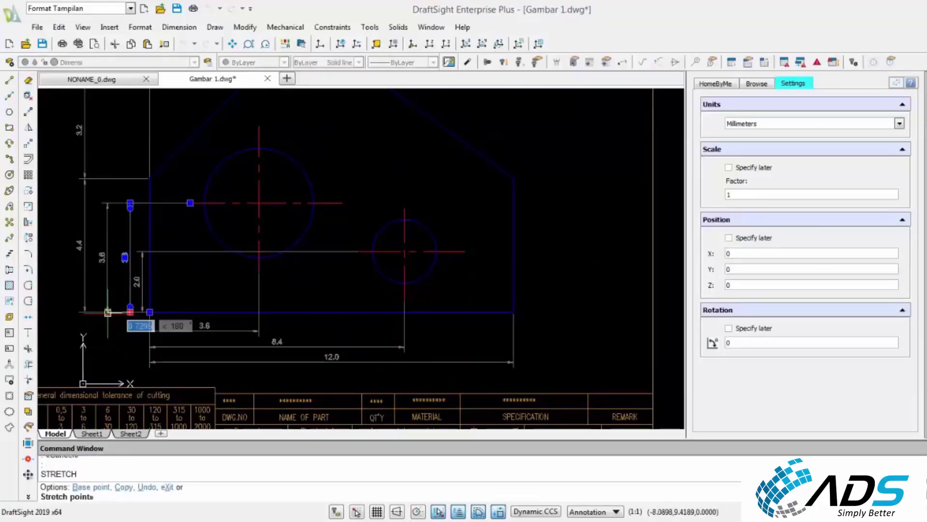
click(110, 314)
key(Escape)
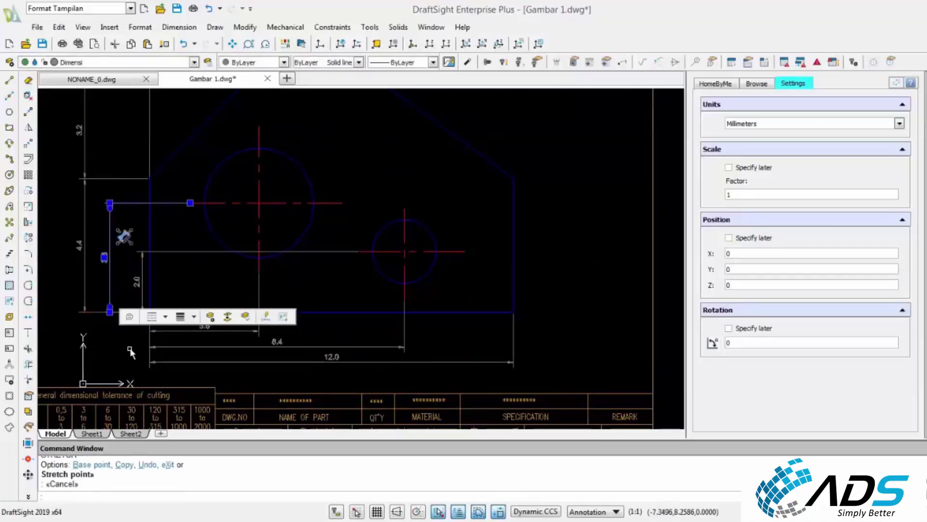
key(F9)
key(F9)
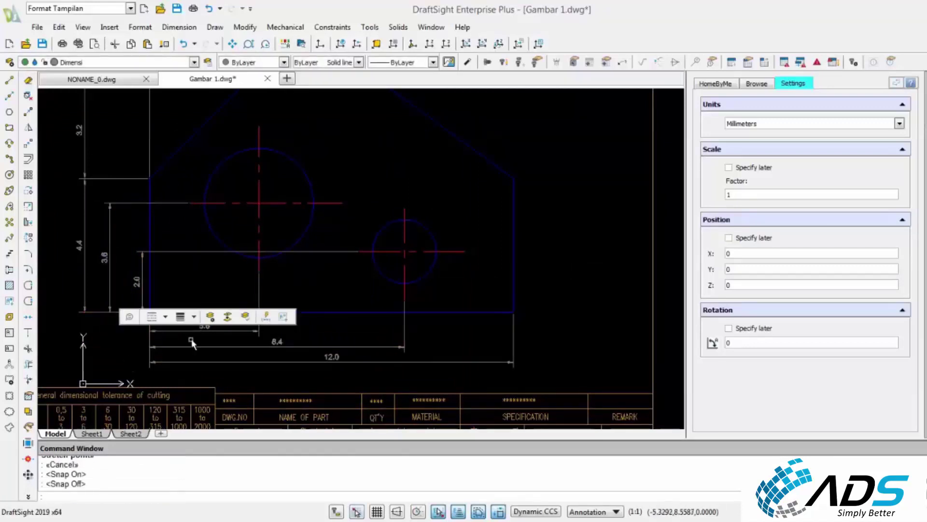
Move the small circle's vertical position dimension line left, midway between the large circle's height dimension and the plate's left edge
scroll(145, 289, up, 2)
click(141, 274)
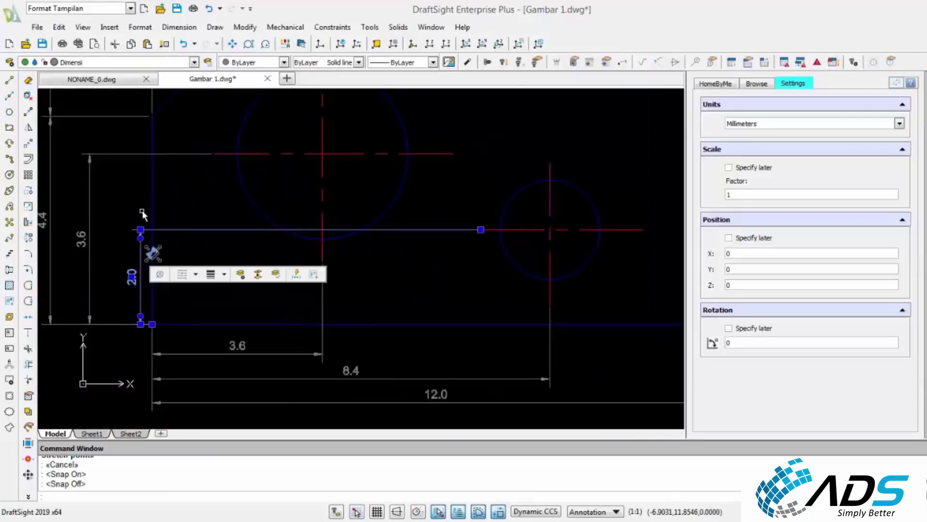
click(140, 231)
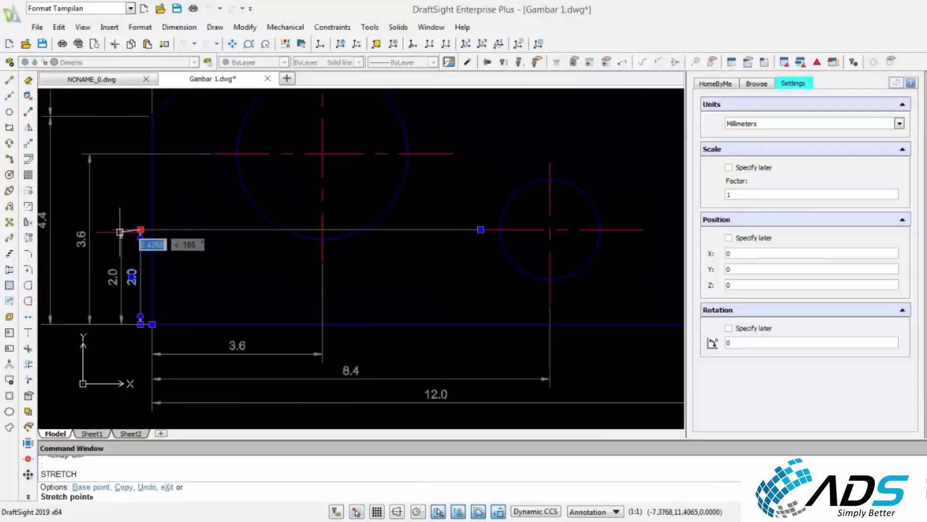
click(120, 230)
key(Escape)
key(Escape)
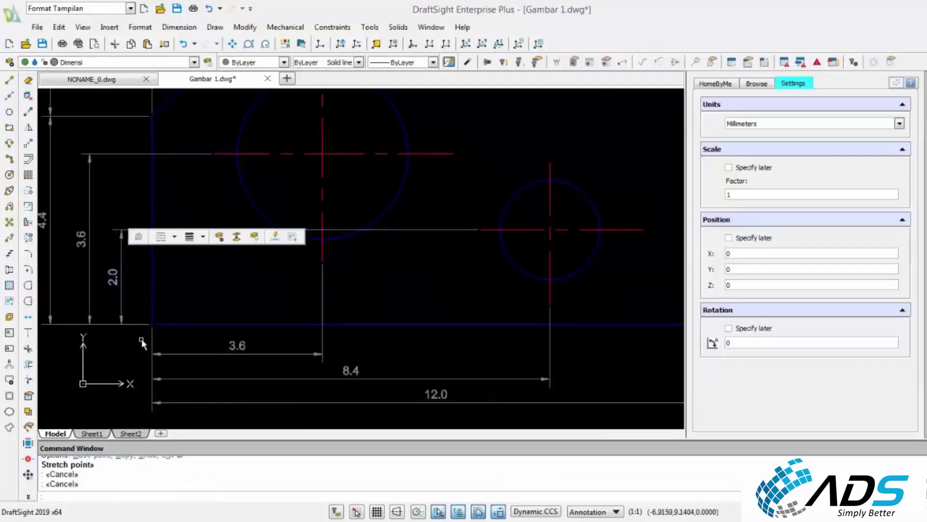
Move the overall width dimension line below the plate down, closer to the title block table
scroll(242, 334, down, 5)
scroll(242, 357, up, 5)
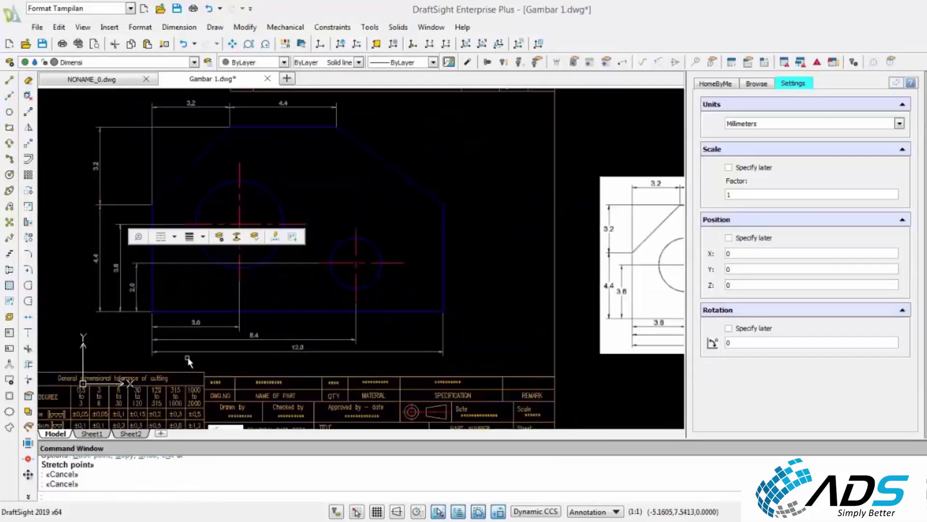
click(155, 342)
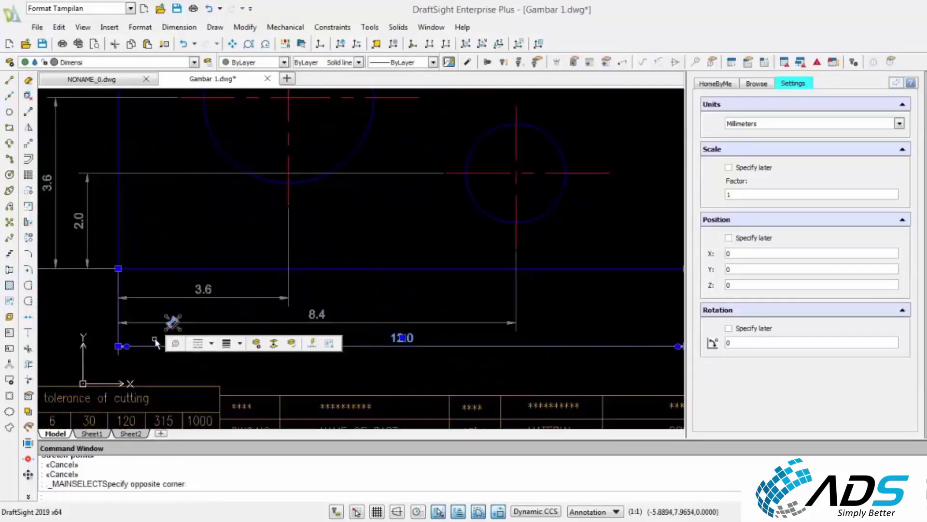
click(118, 346)
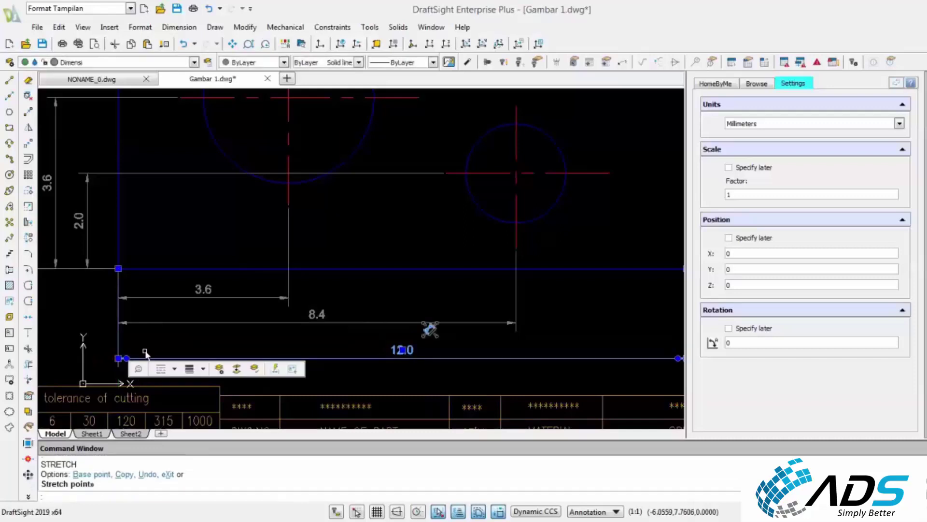
key(Escape)
key(Escape)
Move the small circle's horizontal position dimension line down, closer to the overall width dimension
click(158, 322)
click(124, 335)
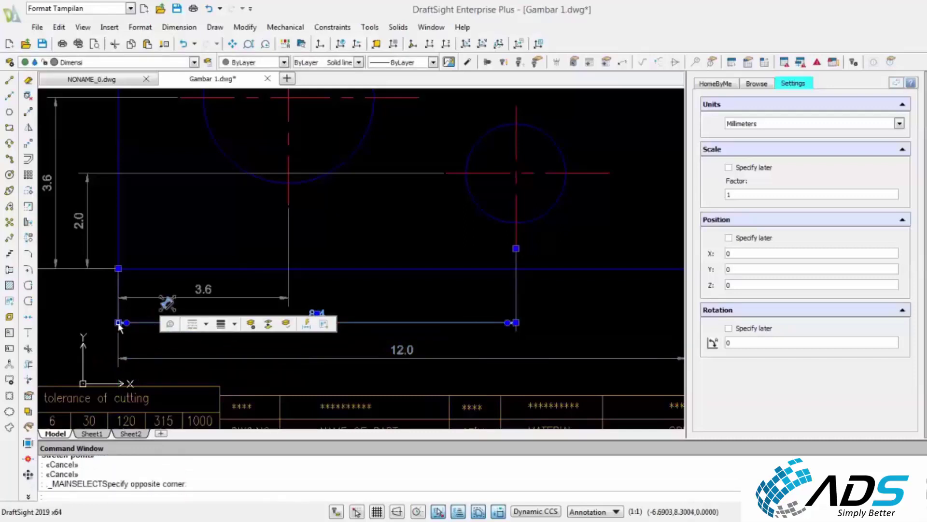
click(118, 322)
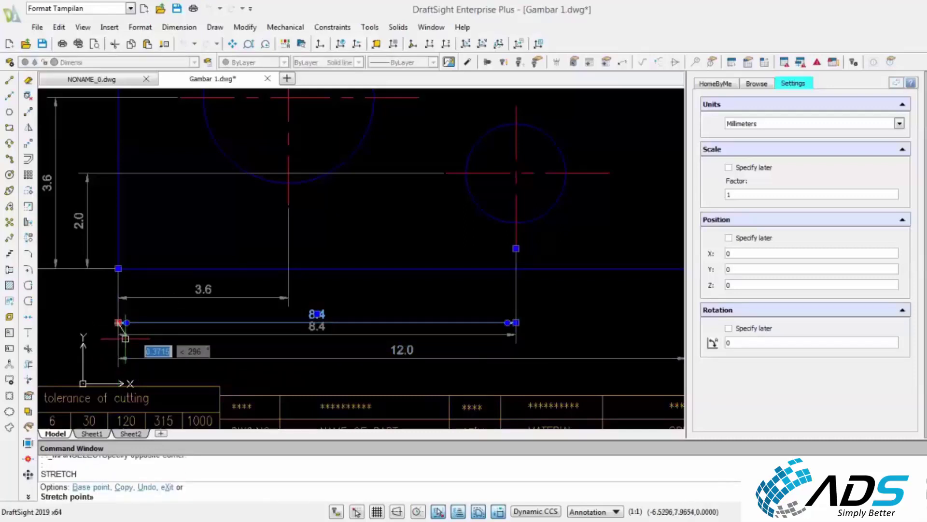
click(125, 336)
key(Escape)
key(Escape)
Move the large circle's horizontal position dimension line down, closer to the small circle's horizontal position dimension
click(209, 304)
click(185, 291)
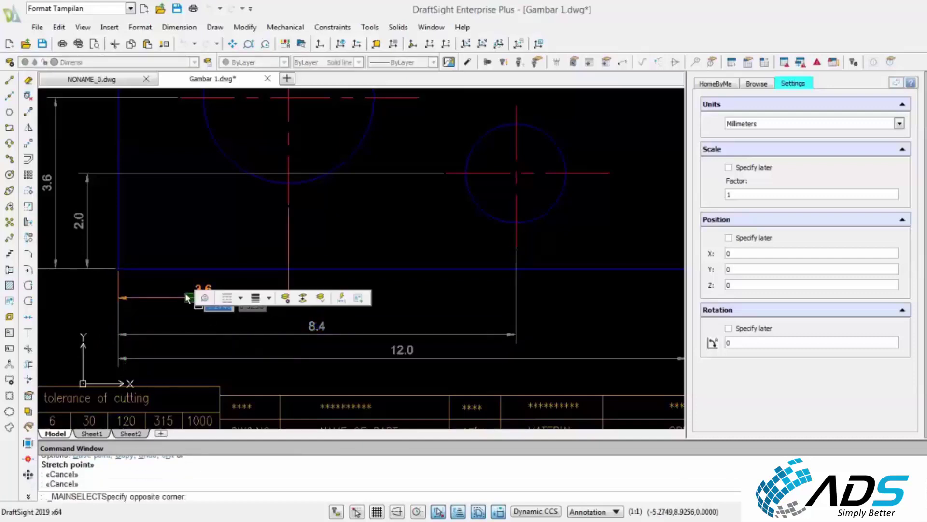
click(118, 297)
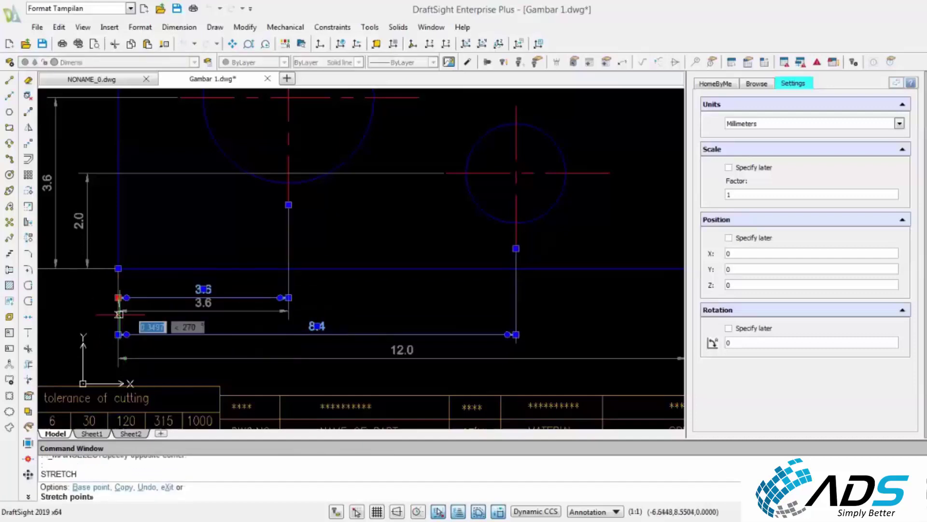
click(120, 320)
key(Escape)
key(Escape)
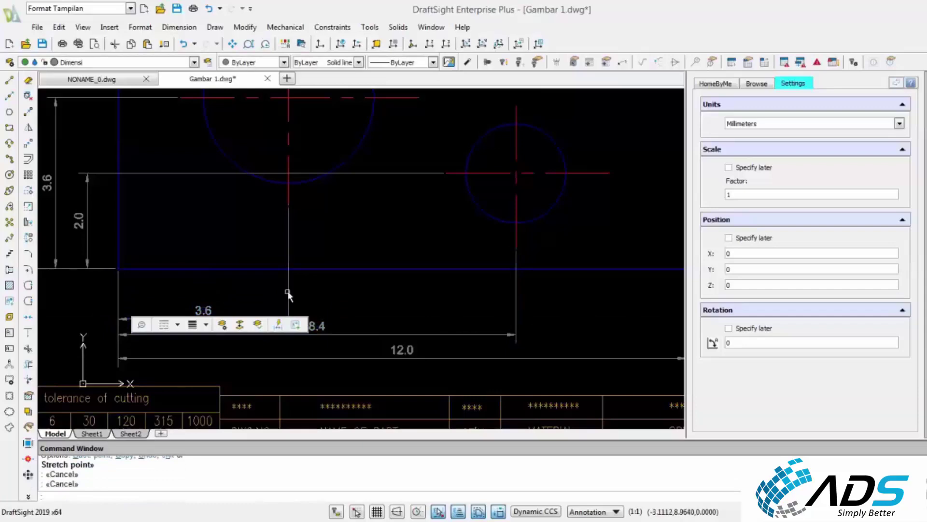
Add a diameter dimension to the large circle, placing its text outside the circle toward the plate's left edge
scroll(270, 296, down, 3)
scroll(410, 303, down, 3)
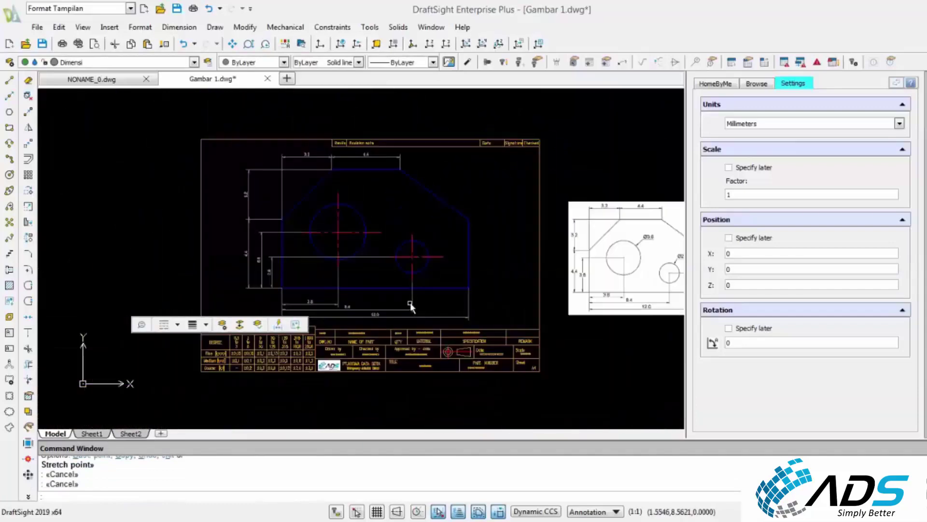
middle_drag(454, 276, 339, 270)
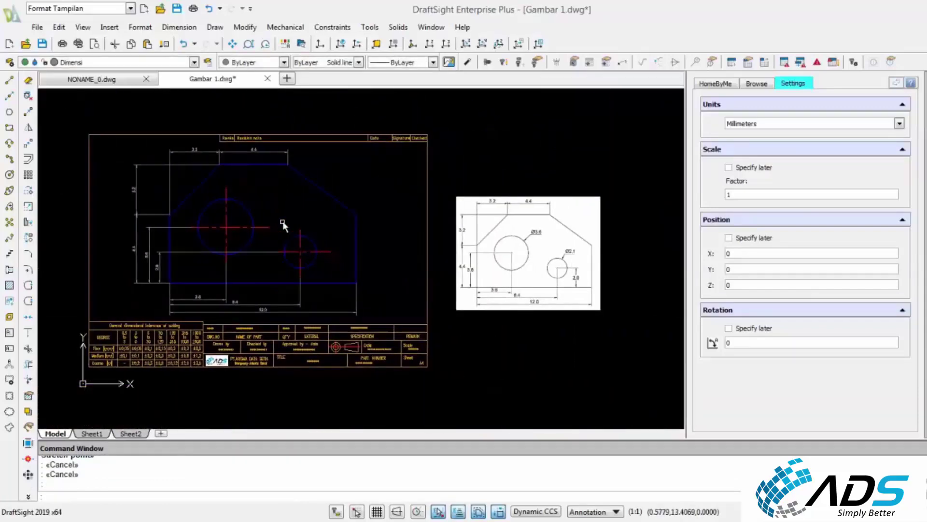
scroll(282, 222, up, 1)
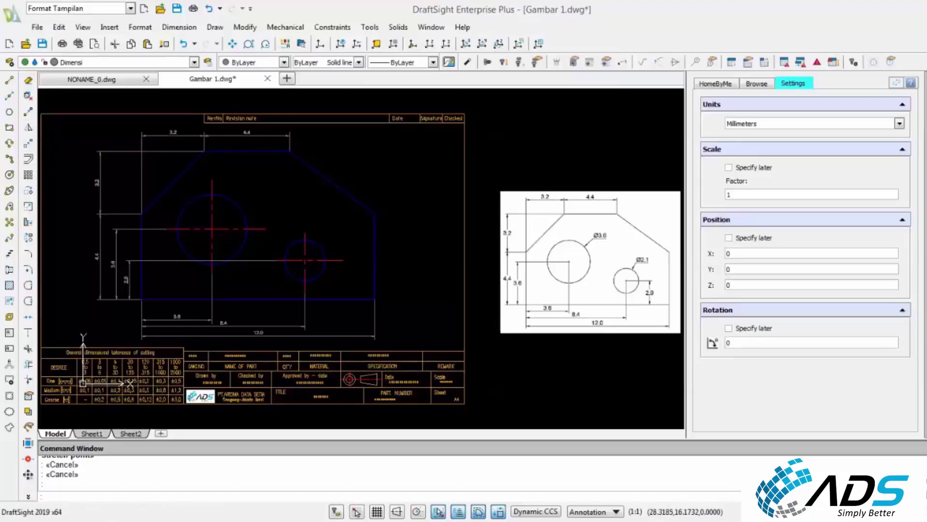
click(925, 193)
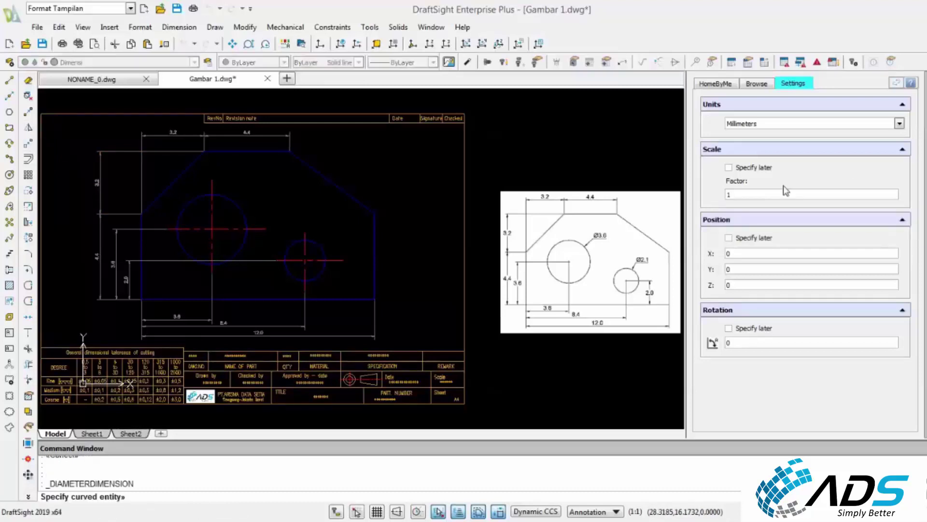
click(233, 203)
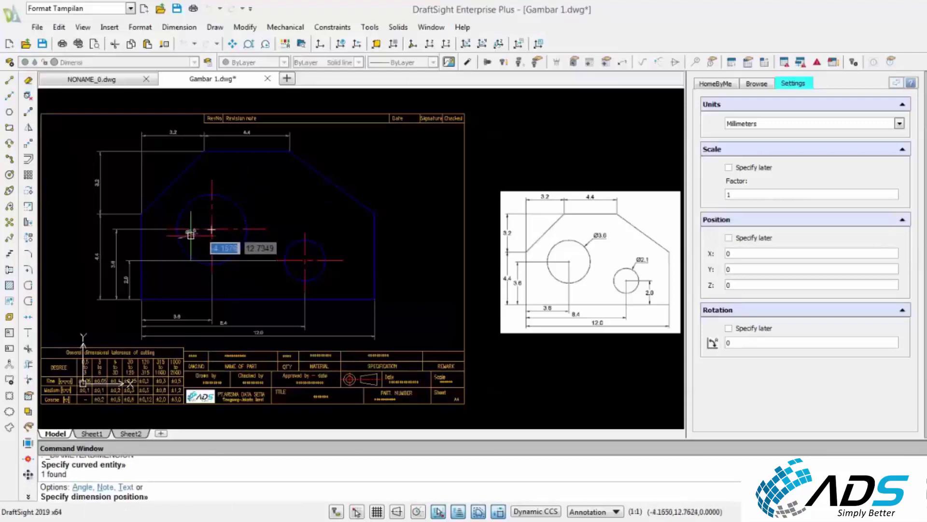
scroll(202, 247, up, 5)
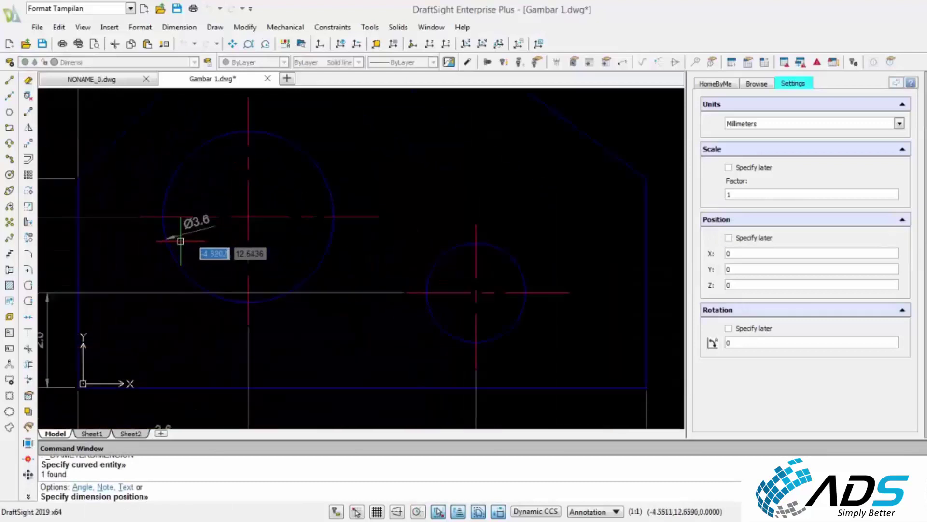
click(114, 254)
scroll(139, 282, down, 2)
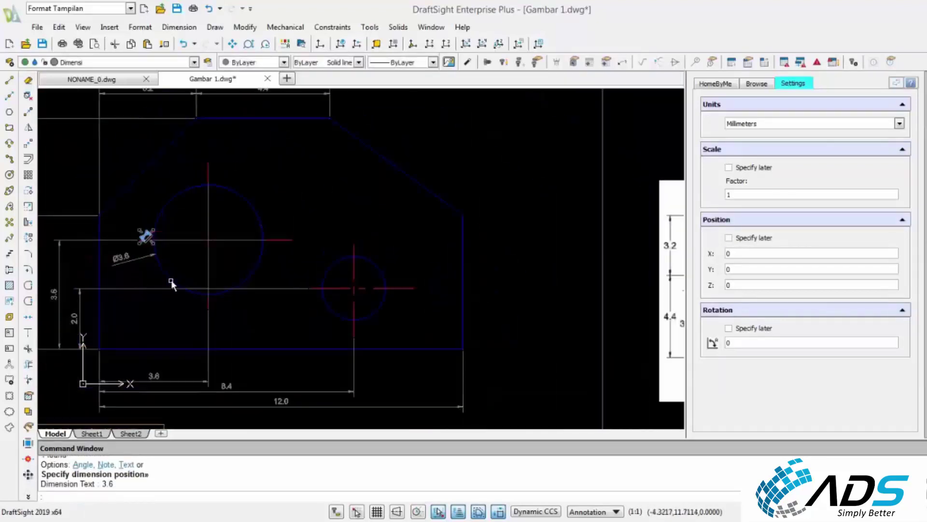
click(332, 265)
key(Escape)
key(Escape)
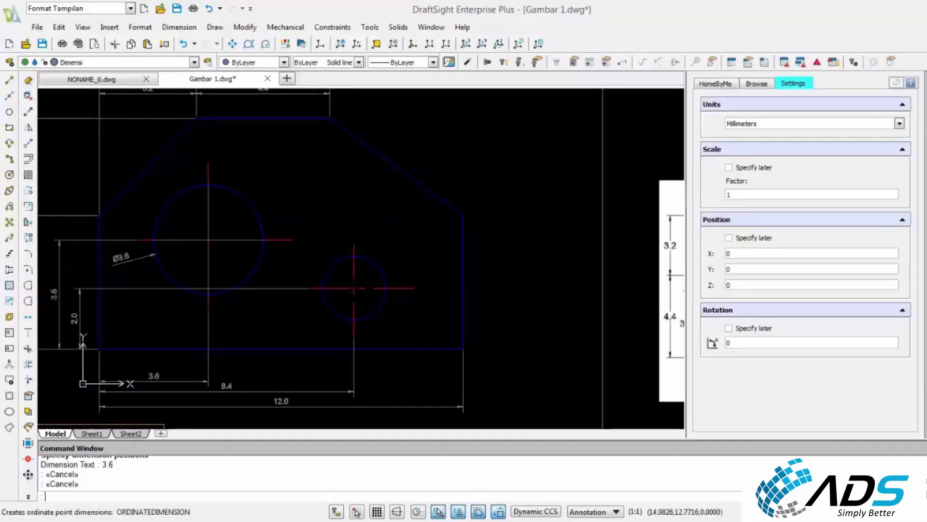
Add a diameter dimension to the small circle, placing its text outside the circle at the lower left
click(926, 198)
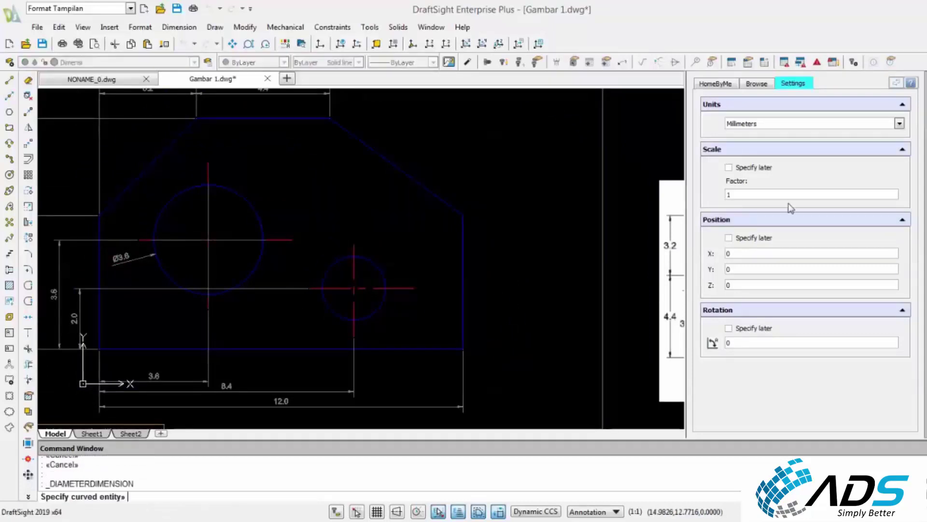
click(326, 310)
click(295, 319)
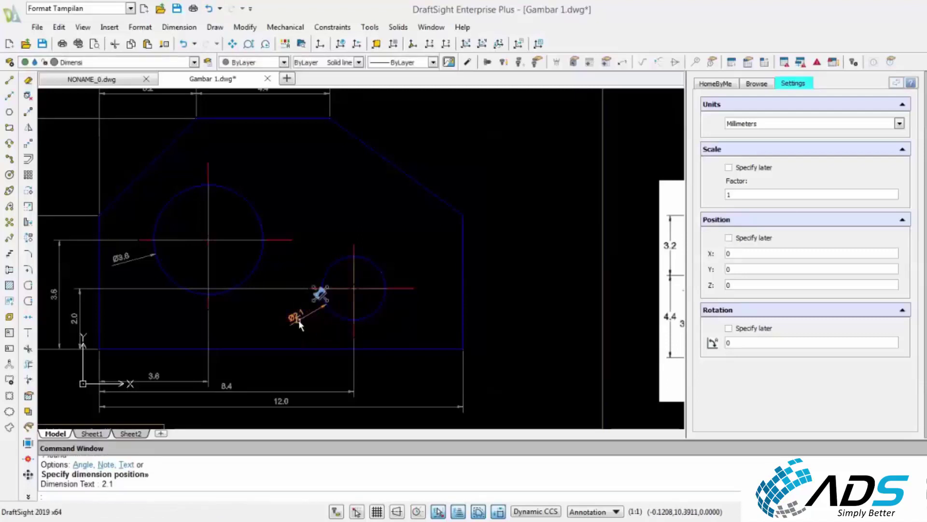
key(Escape)
Compare the dimensioned plate in its title block frame with the reference image beside it
scroll(252, 329, up, 1)
scroll(252, 329, down, 5)
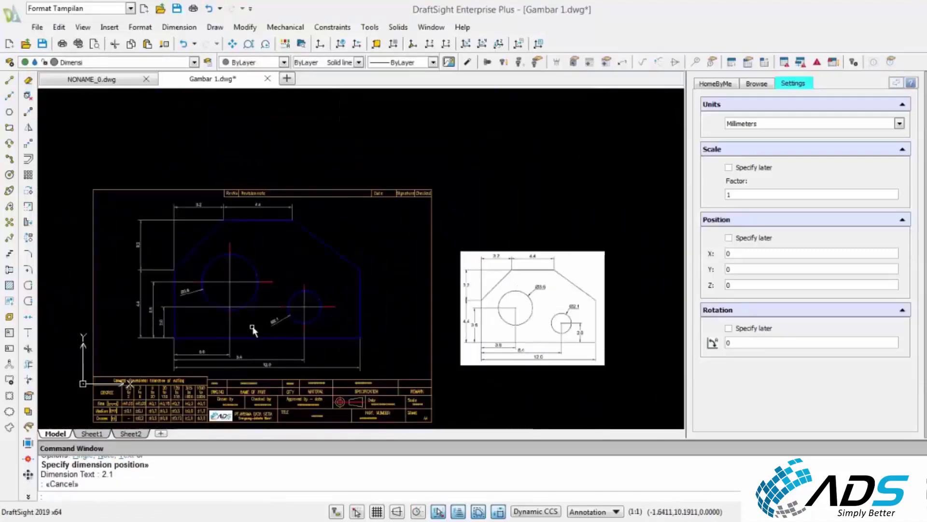
scroll(502, 314, up, 2)
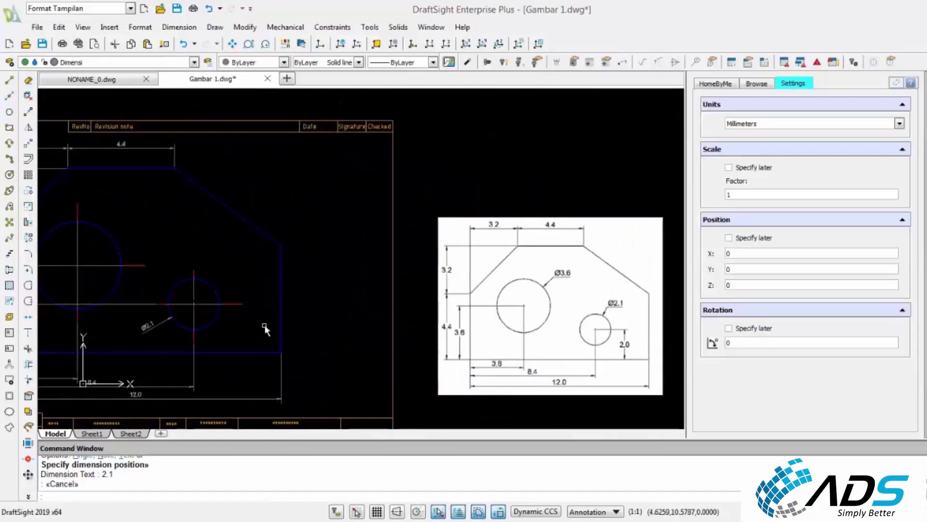
mouse_move(246, 323)
middle_down()
mouse_move(291, 289)
mouse_move(292, 274)
middle_up()
scroll(285, 275, down, 1)
scroll(242, 278, down, 1)
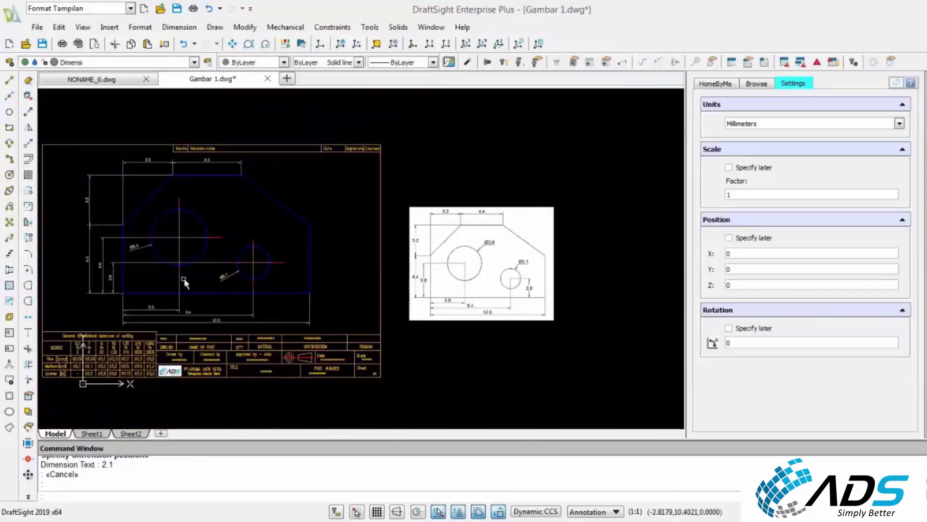
middle_drag(184, 280, 250, 270)
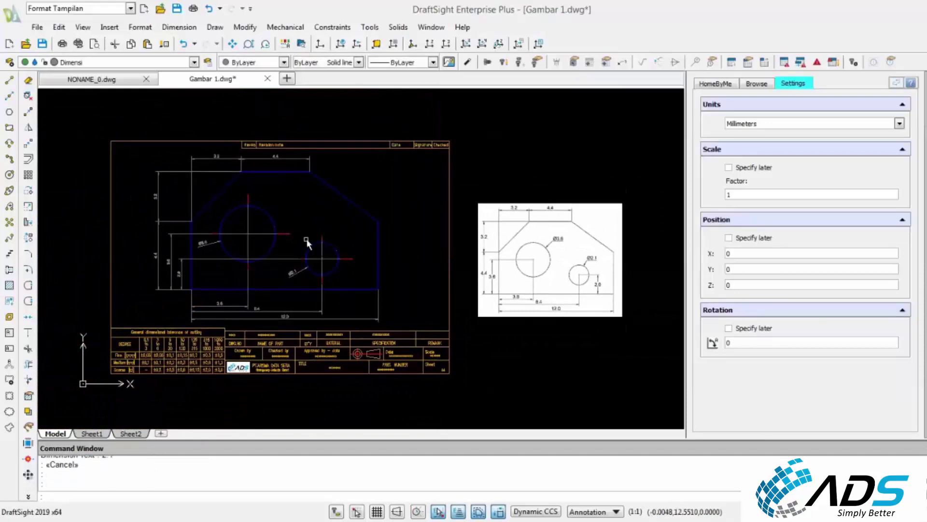
scroll(251, 247, up, 2)
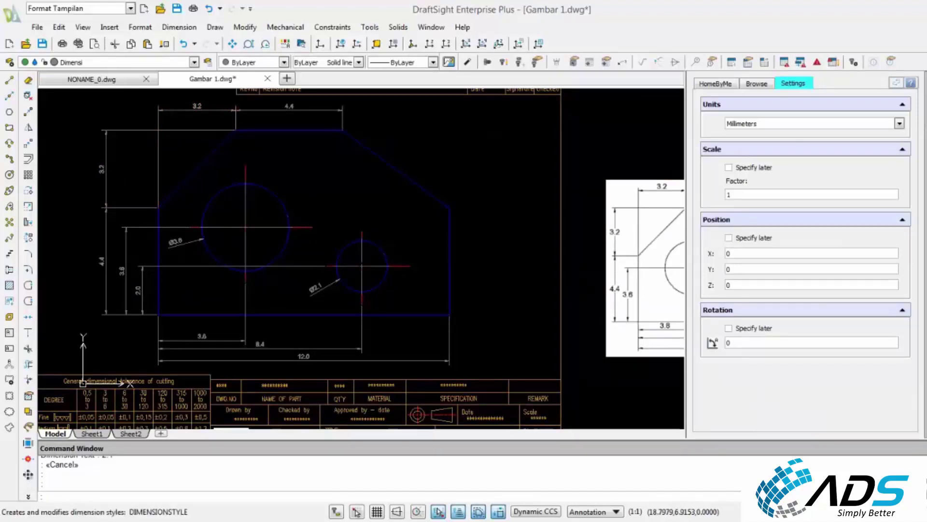
Set the text height of the Standard dimension style to 0.1785 and show its text position settings
click(924, 429)
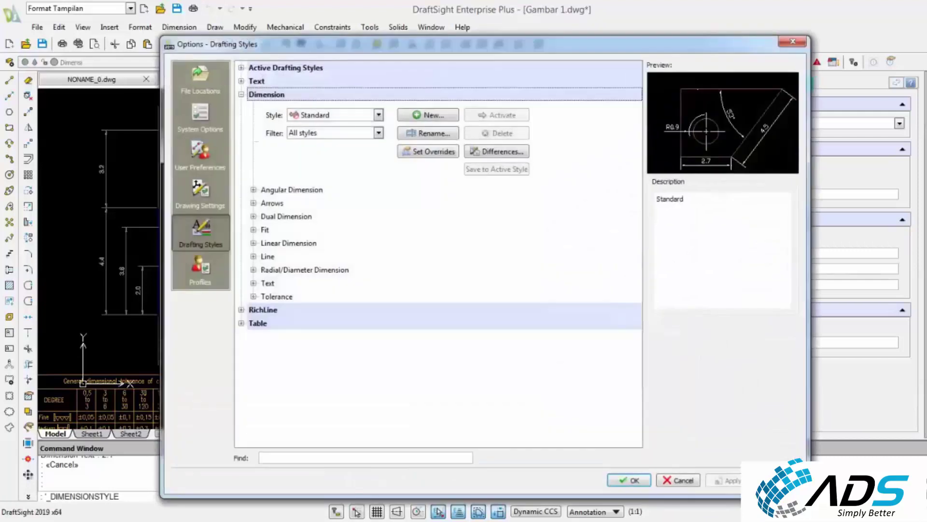
click(253, 283)
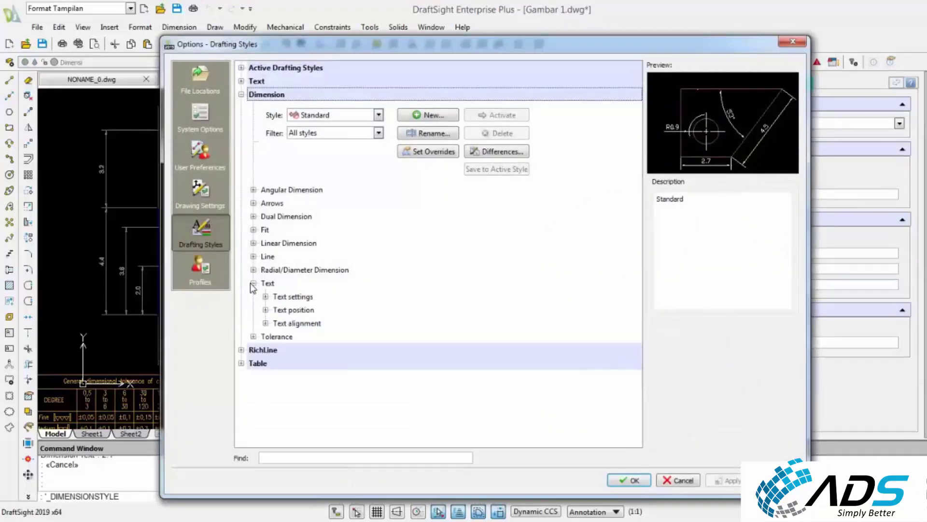
click(265, 296)
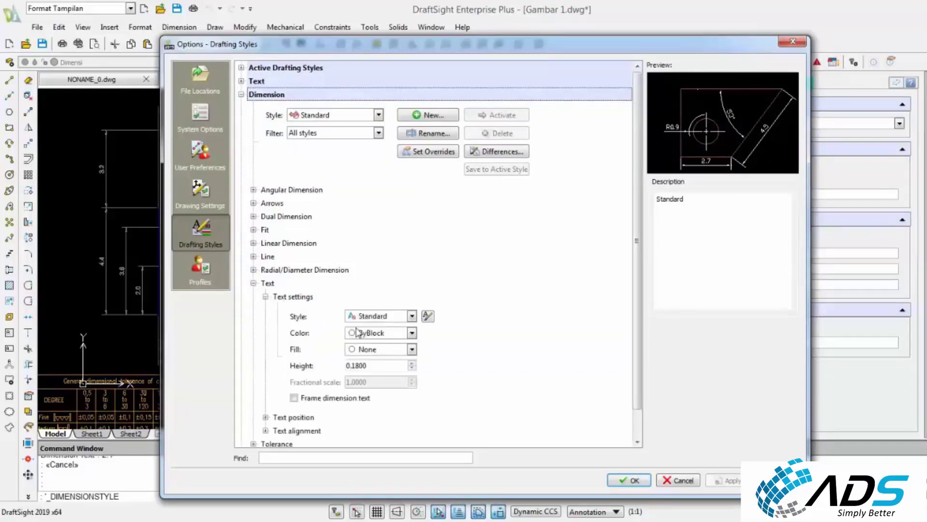
click(266, 417)
click(412, 368)
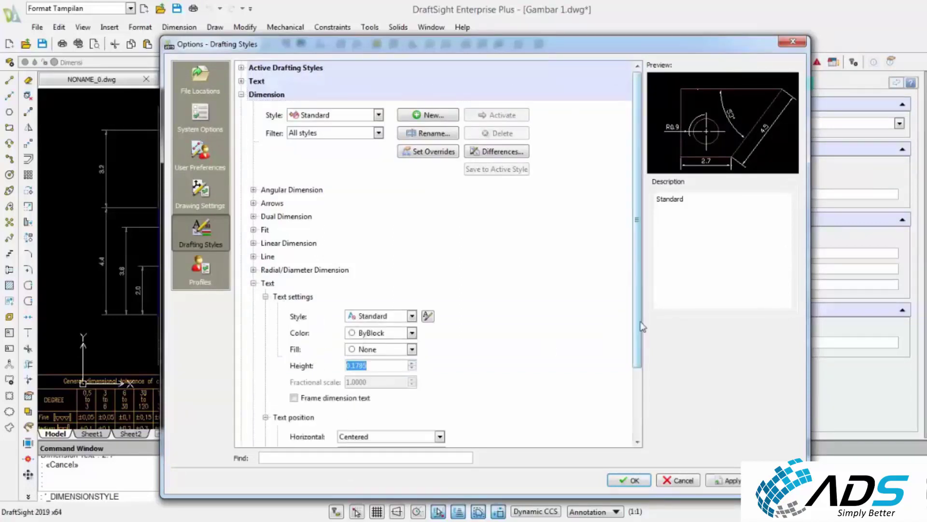
Try Centered vertical placement for the dimension text, checking the style preview, and return it to Above
drag(638, 337, 606, 410)
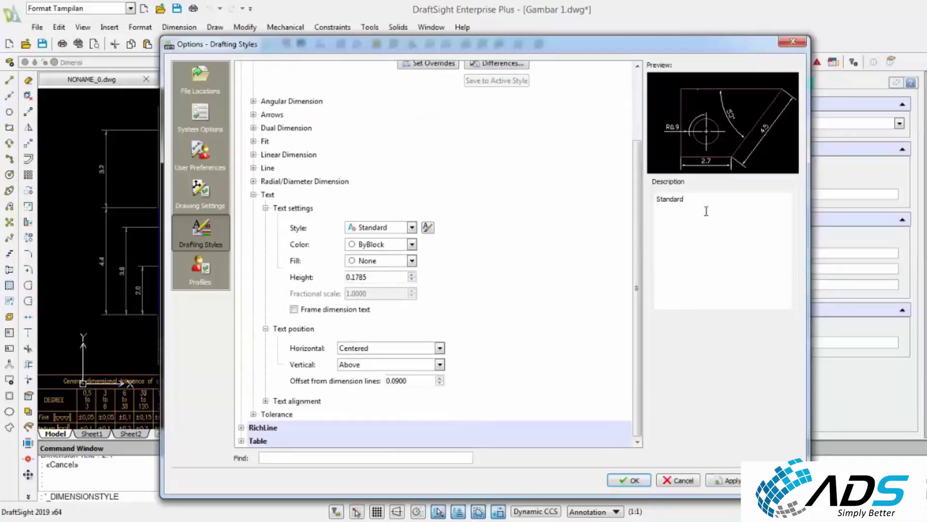
click(440, 365)
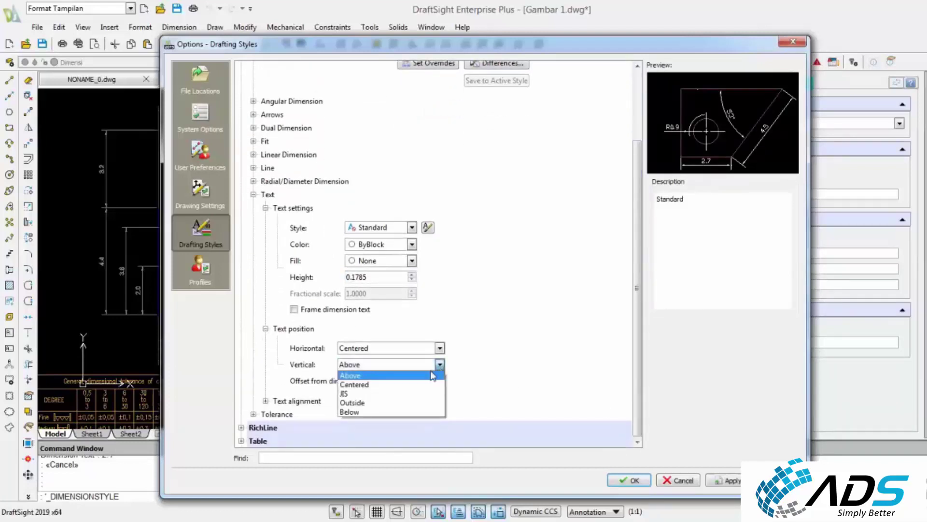
click(416, 385)
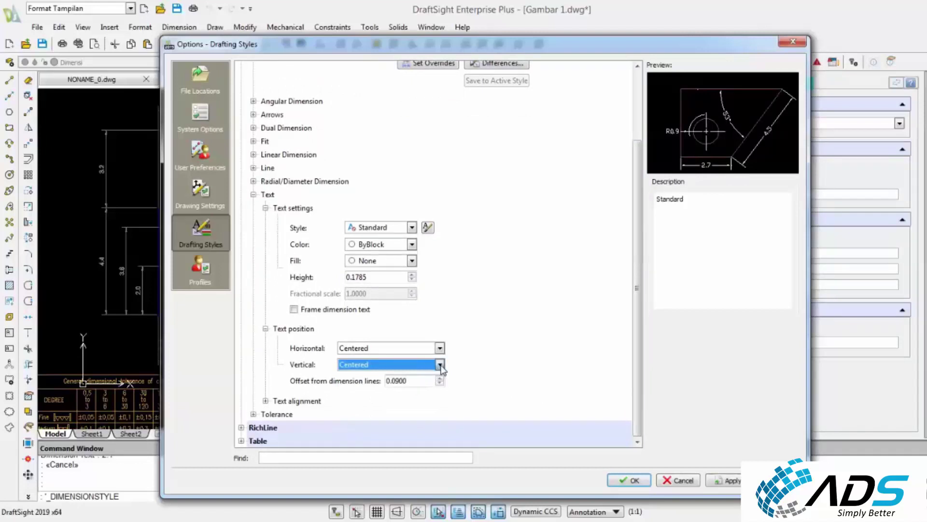
click(440, 364)
click(424, 384)
key(Up)
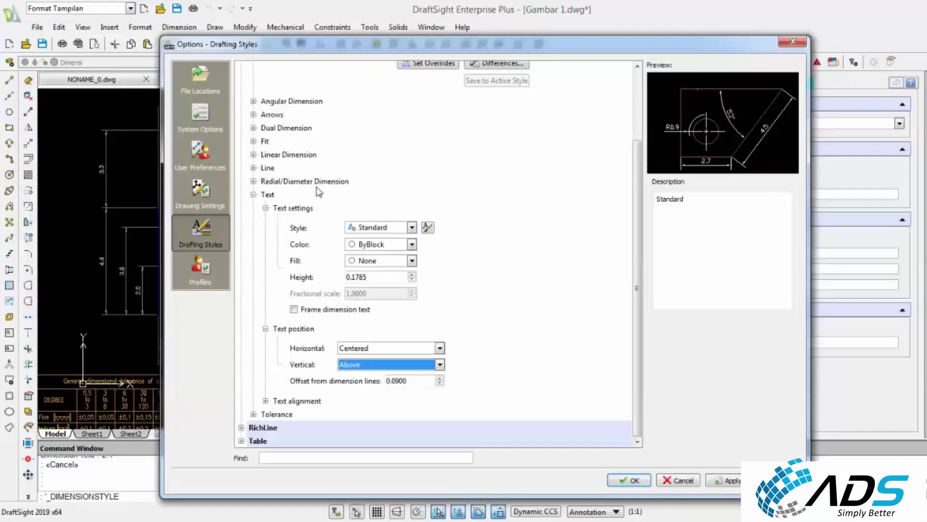
Review the dimension style's text alignment and tolerance settings, then accept the style changes
click(265, 400)
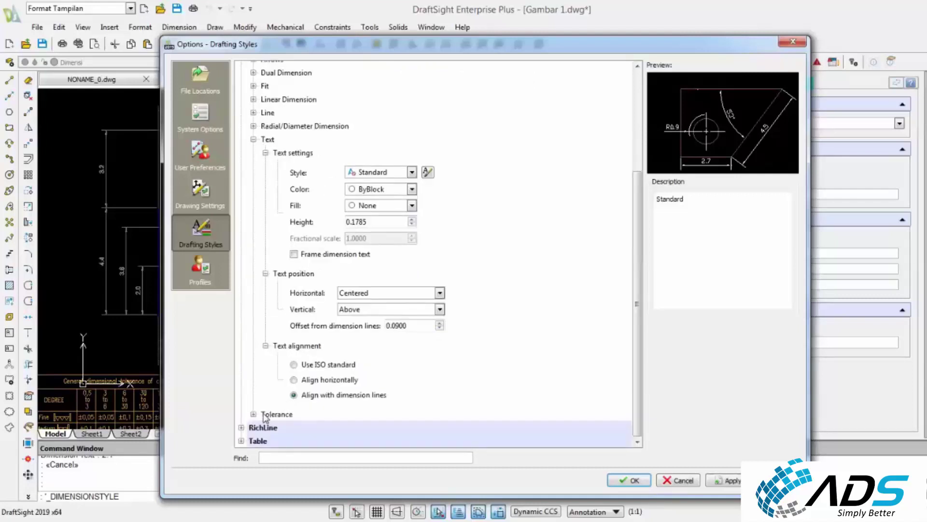
click(253, 414)
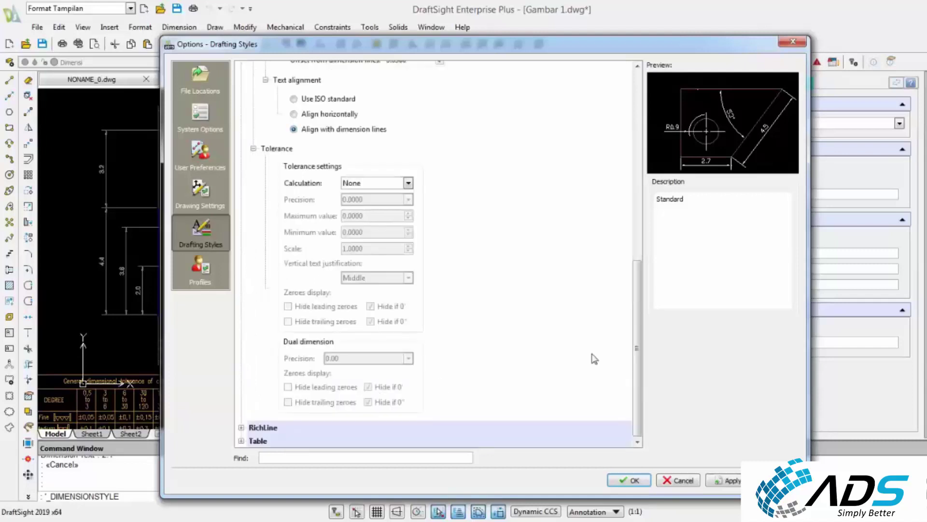
scroll(516, 343, up, 5)
scroll(502, 314, up, 2)
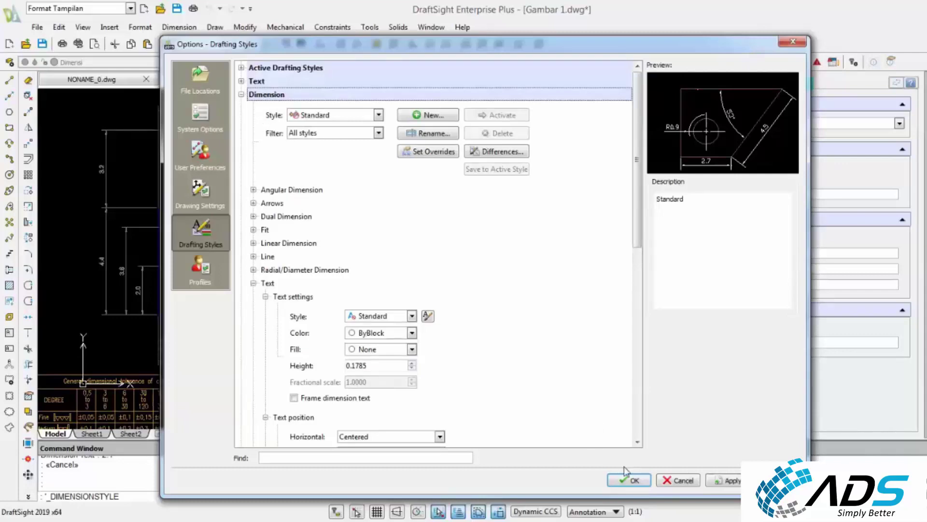
click(629, 480)
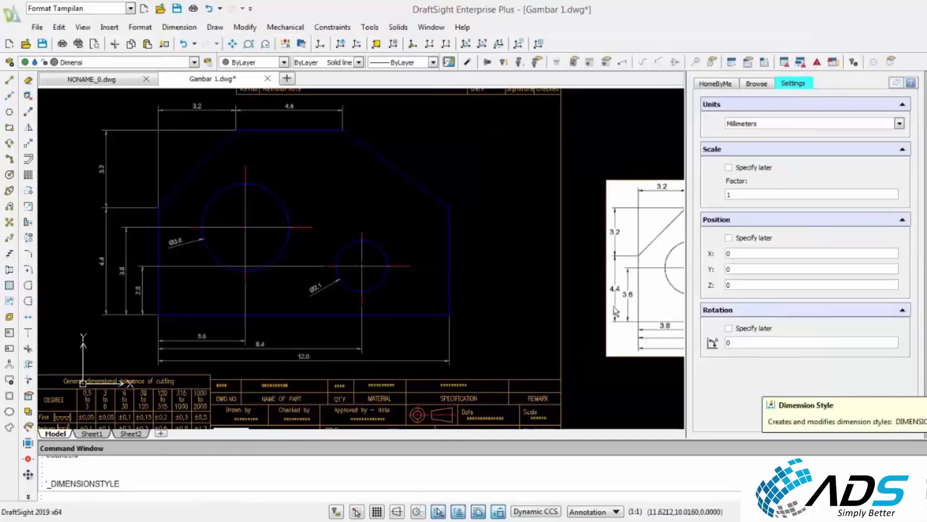
click(507, 251)
scroll(486, 222, down, 2)
middle_drag(457, 242, 393, 242)
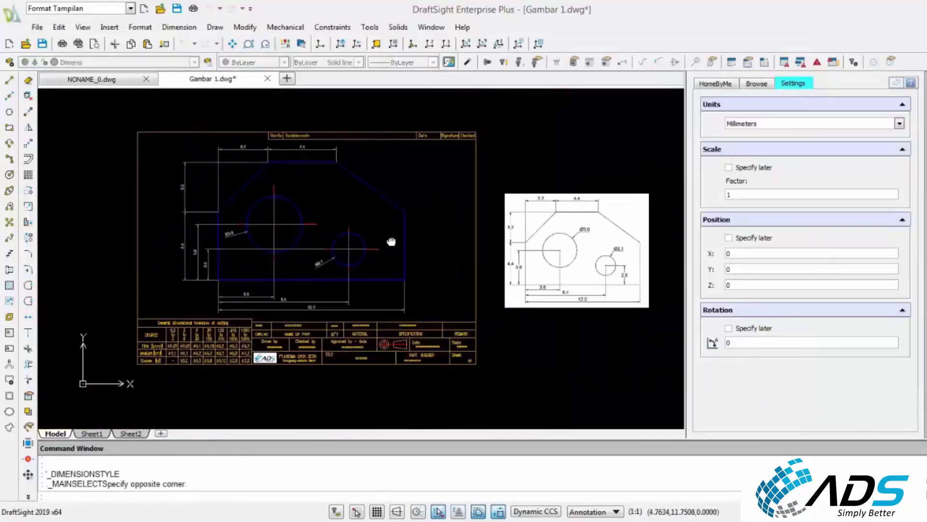
scroll(425, 241, up, 1)
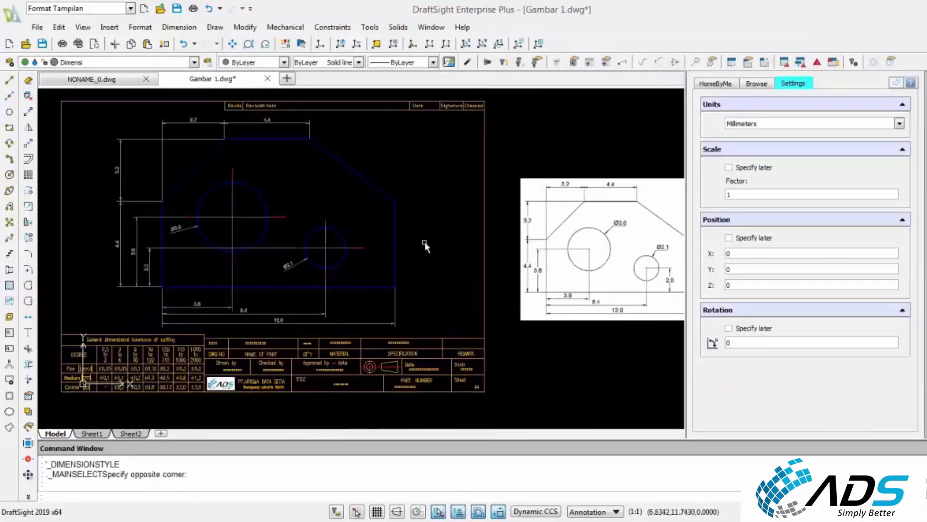
scroll(387, 244, down, 1)
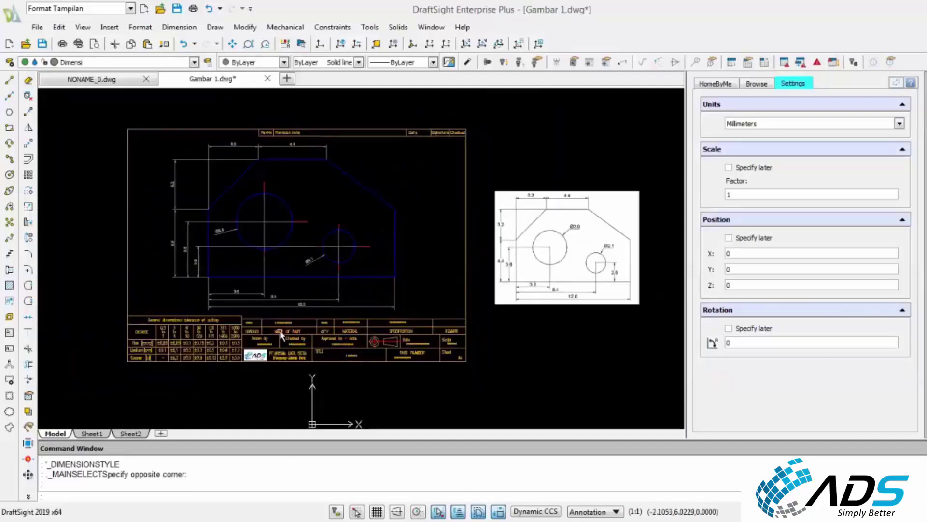
scroll(291, 323, up, 5)
scroll(291, 323, down, 5)
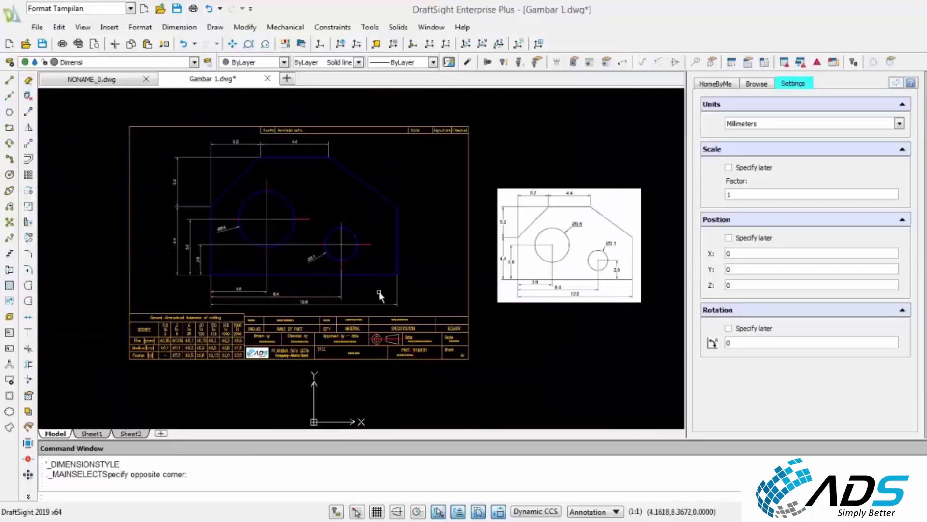
Replace the DWG.NO placeholder text in the title block with 1
middle_drag(379, 291, 343, 251)
scroll(292, 291, up, 3)
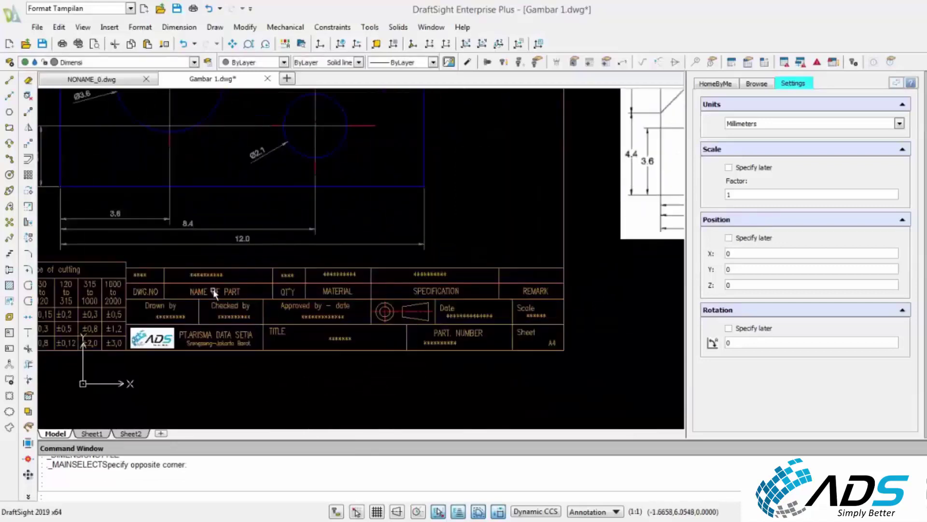
middle_drag(213, 289, 260, 308)
double_click(193, 289)
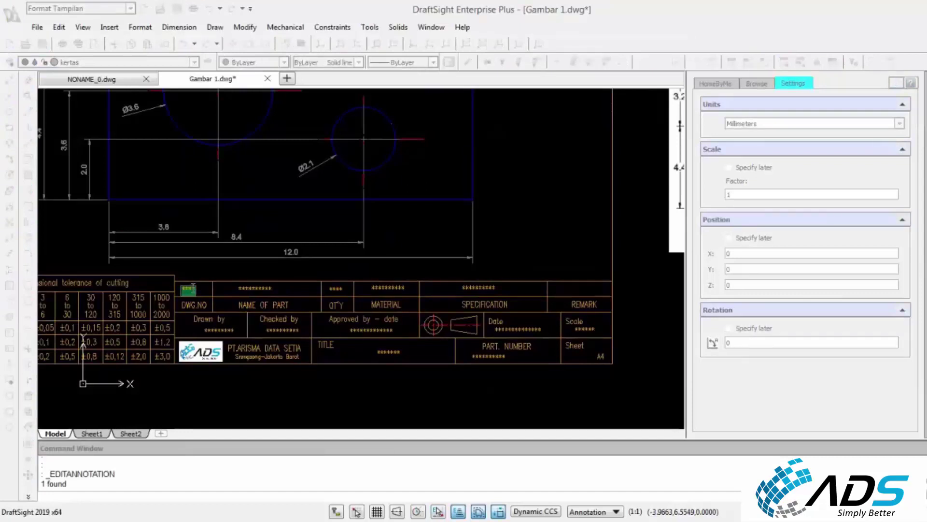
text(1)
key(Return)
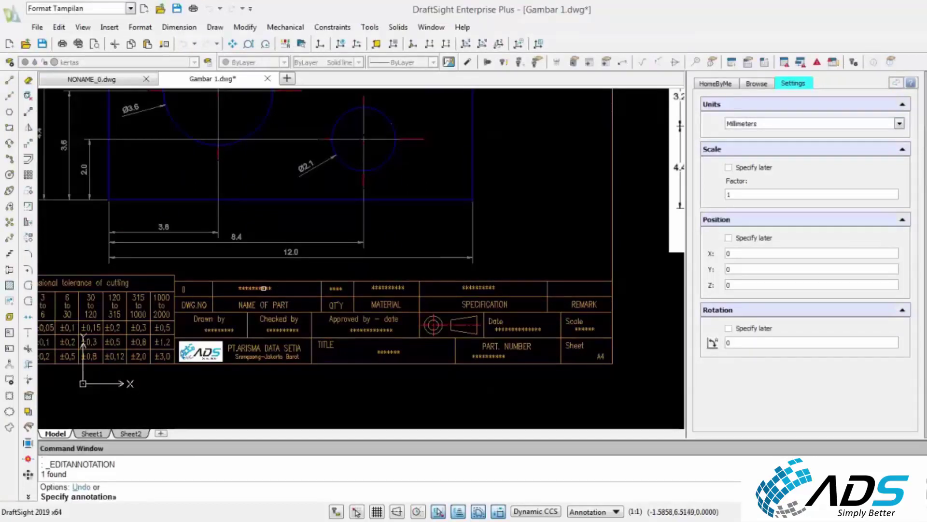
Fill in the title block's NAME OF PART with Gambar 1 and its Drawn by field with the drafter's name
click(259, 290)
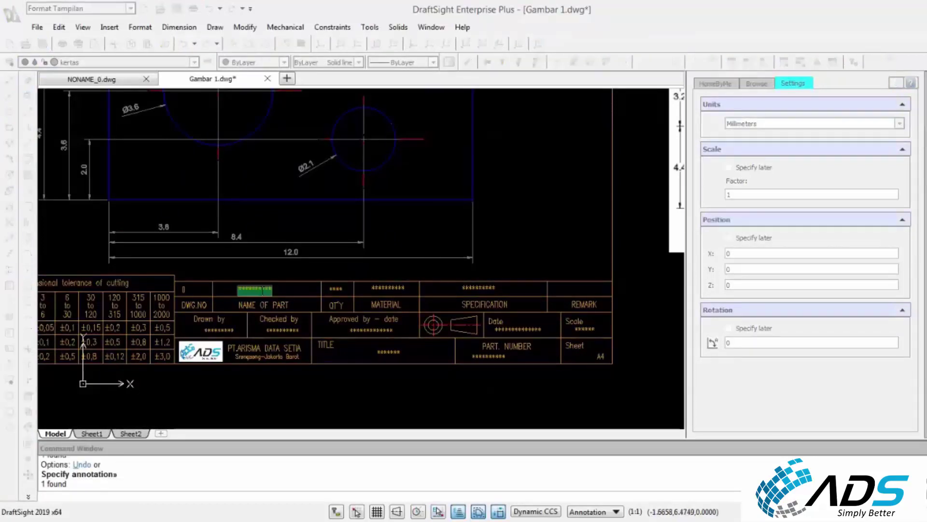
text(Gambar 1)
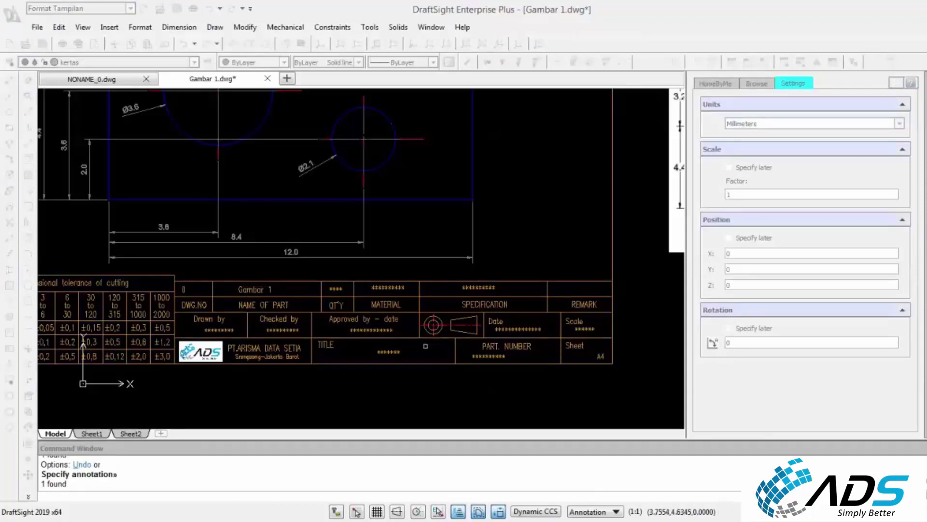
key(Return)
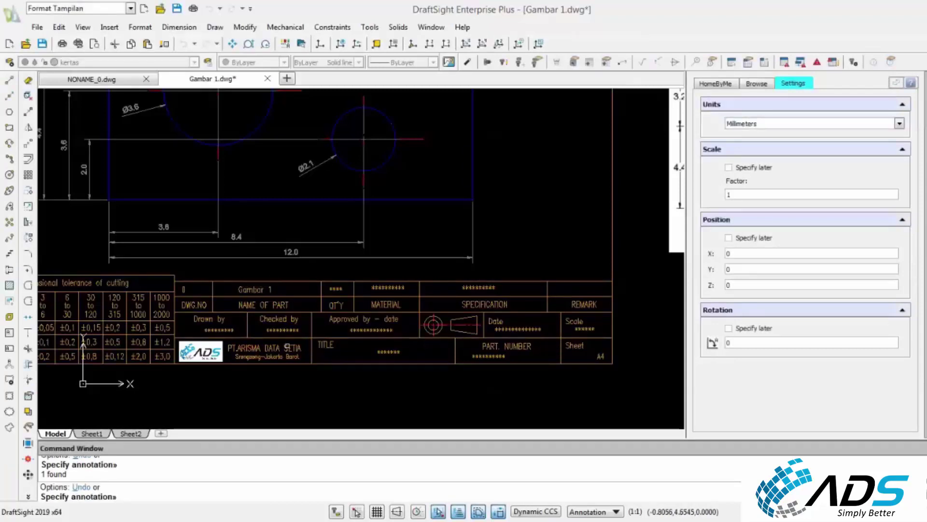
click(220, 329)
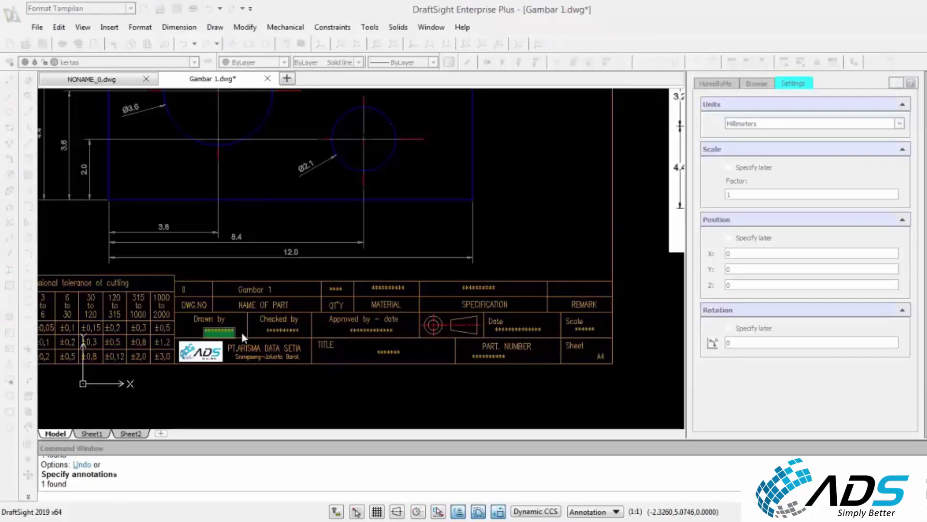
text(Andi)
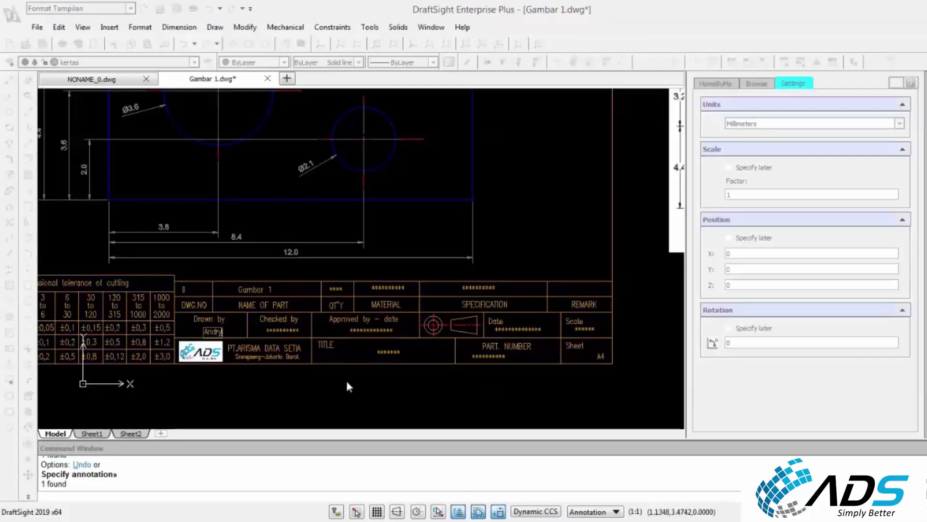
click(346, 380)
Replace the Checked by and Approved by placeholders in the title block with a dash each
click(290, 332)
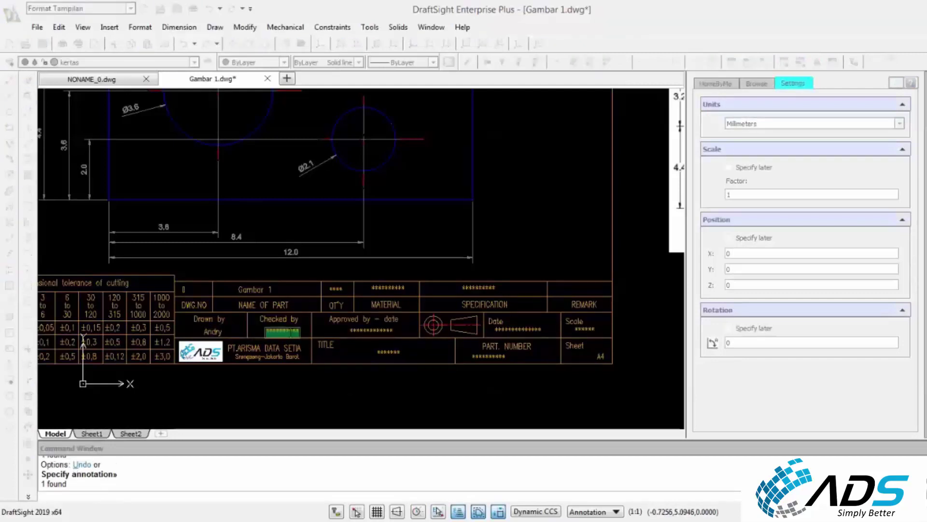
text(-)
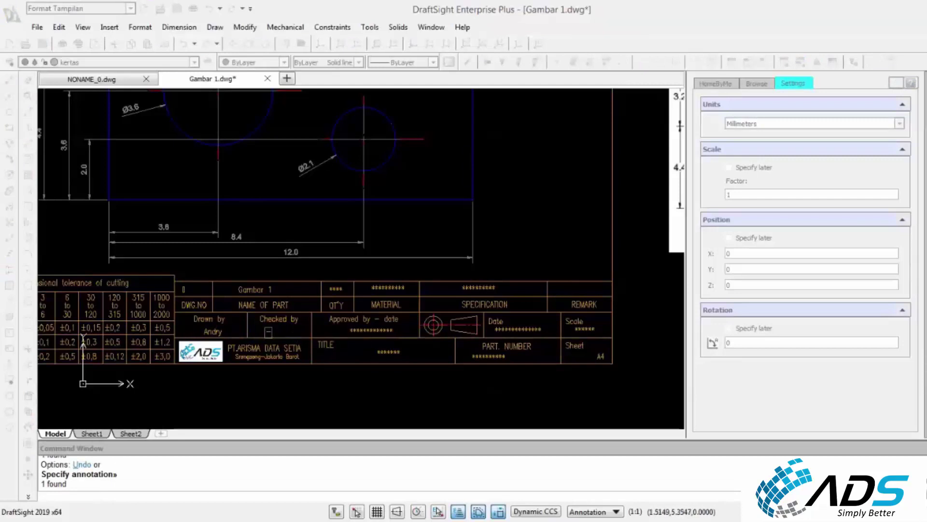
click(358, 327)
click(358, 326)
text(-)
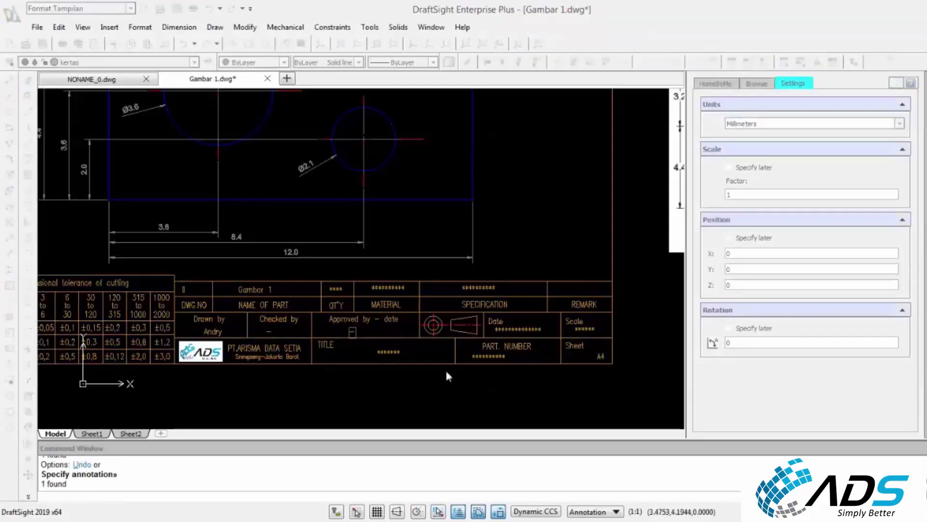
click(443, 370)
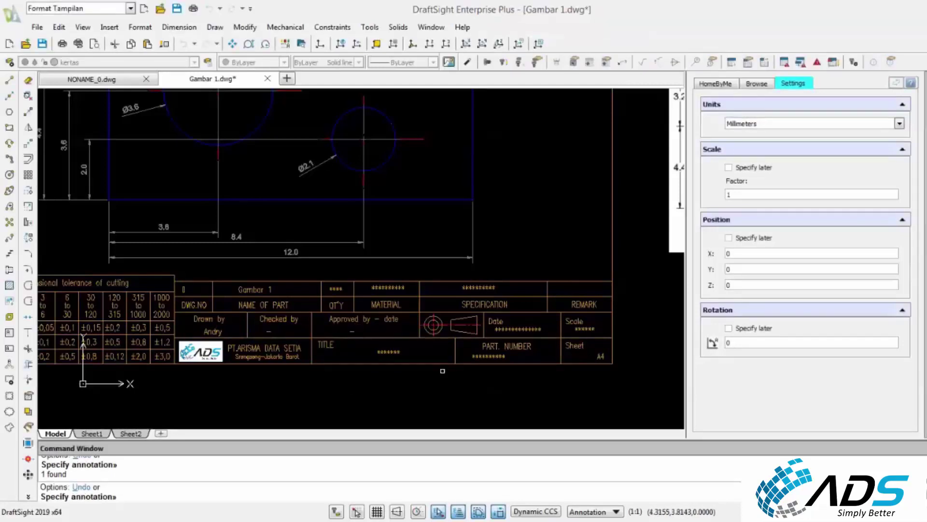
Set the title block's TITLE text to Gambar 1 and its PART. NUMBER text to a dash
click(389, 355)
text(Gambar)
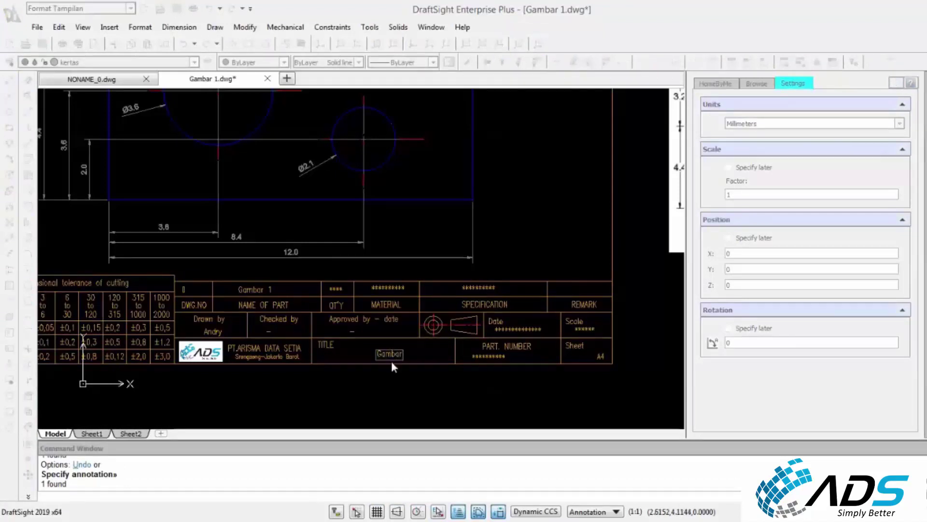
text( 1)
key(Return)
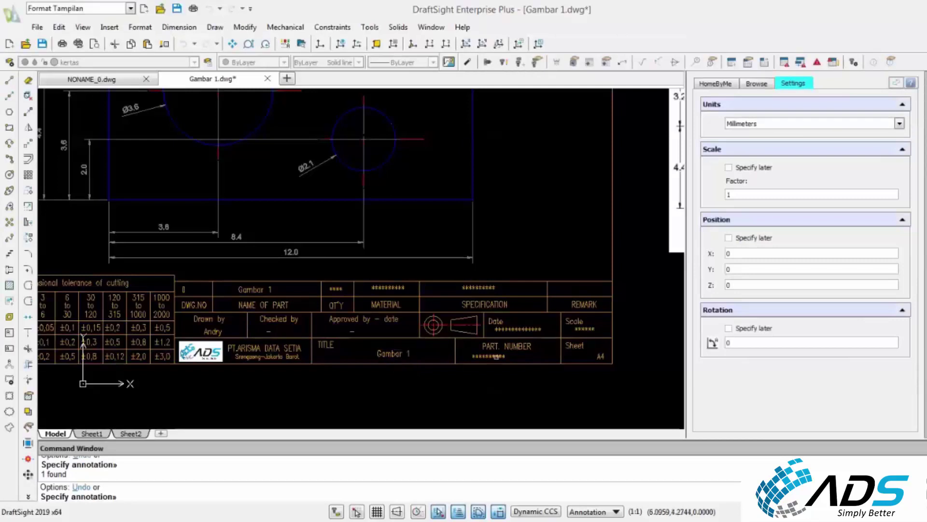
click(497, 357)
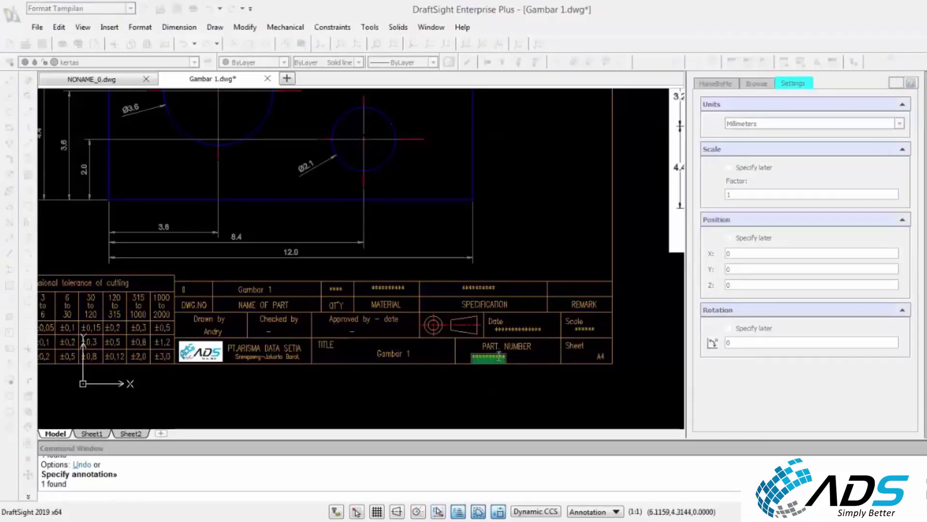
text(-)
key(Return)
Replace the Date placeholder with 03-04-2020 and the Scale placeholder with 1 : 2
click(517, 330)
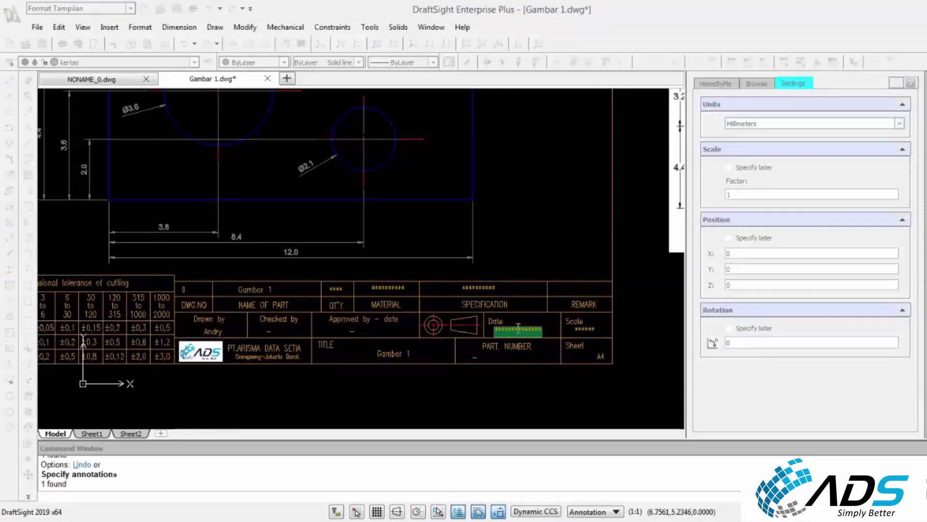
text(0)
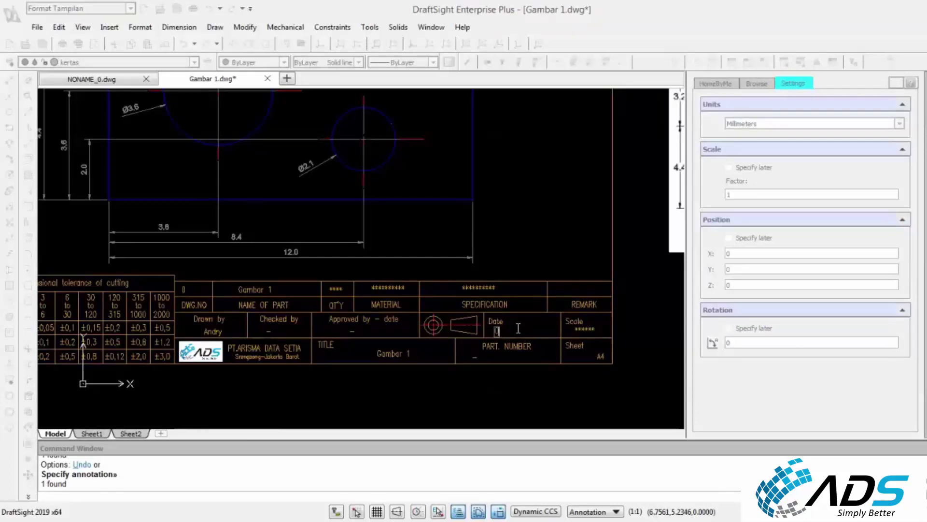
text(3-04-2020)
click(586, 329)
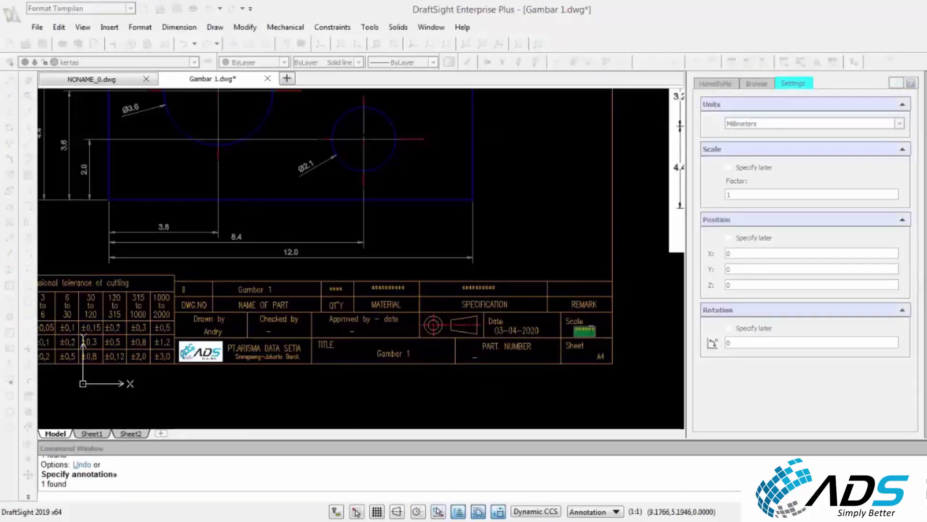
text(1 : 2)
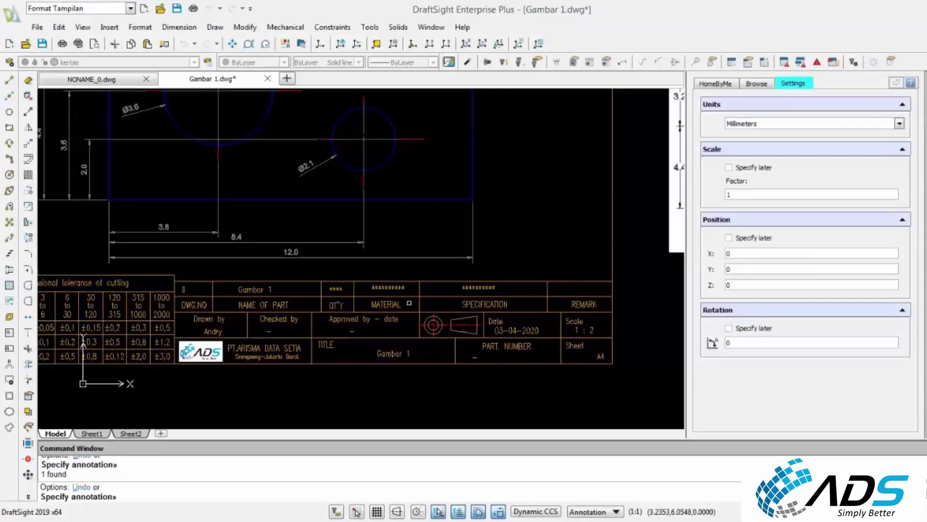
Set the title block's QT'Y text to 1 and its MATERIAL text to a dash
click(339, 290)
text(1)
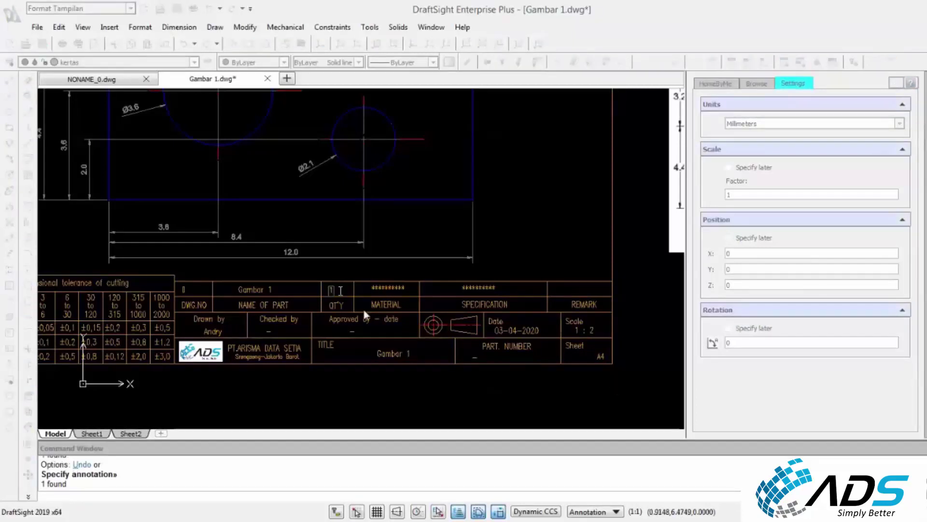
click(423, 379)
double_click(386, 288)
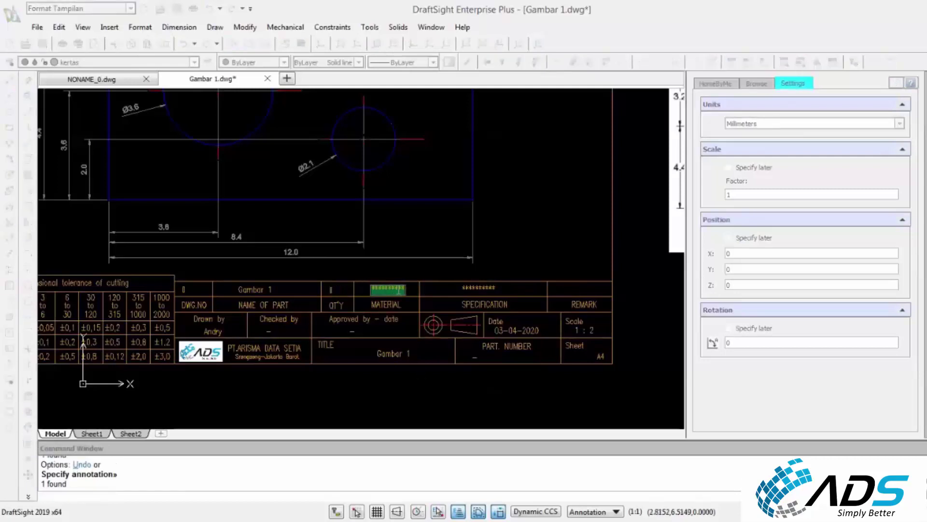
click(475, 308)
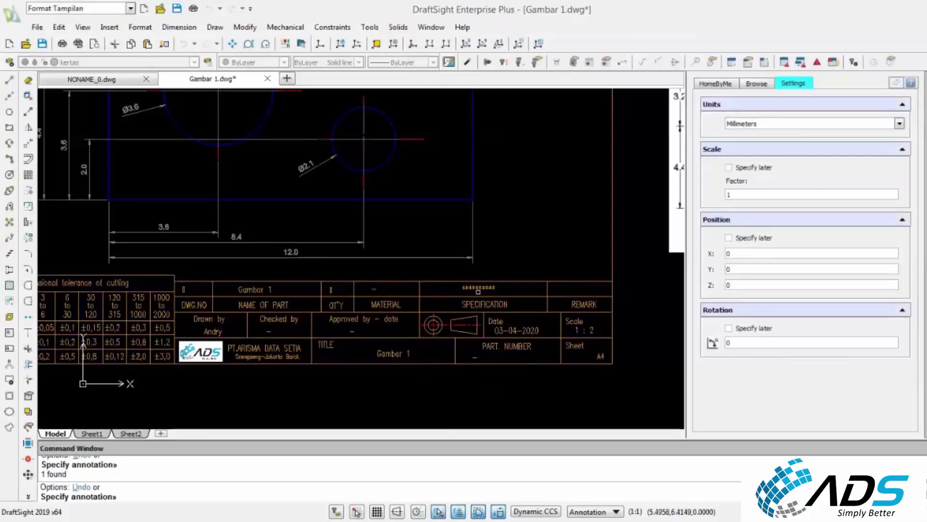
Dimension the plate's overall height between its top and bottom edges, placed outside the 3.2 and 4.4 vertical dimensions
scroll(478, 293, down, 1)
mouse_move(417, 262)
middle_down()
mouse_move(403, 362)
mouse_move(397, 340)
mouse_move(411, 343)
middle_up()
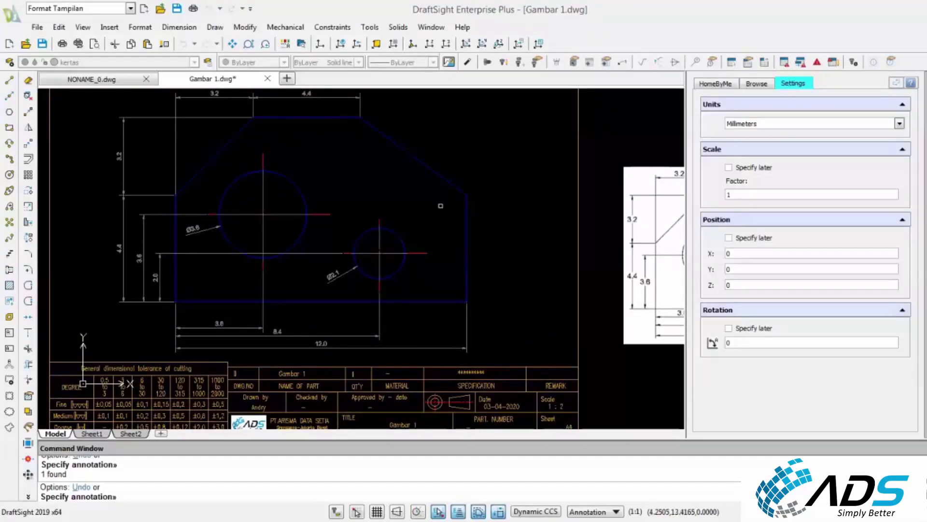
click(320, 44)
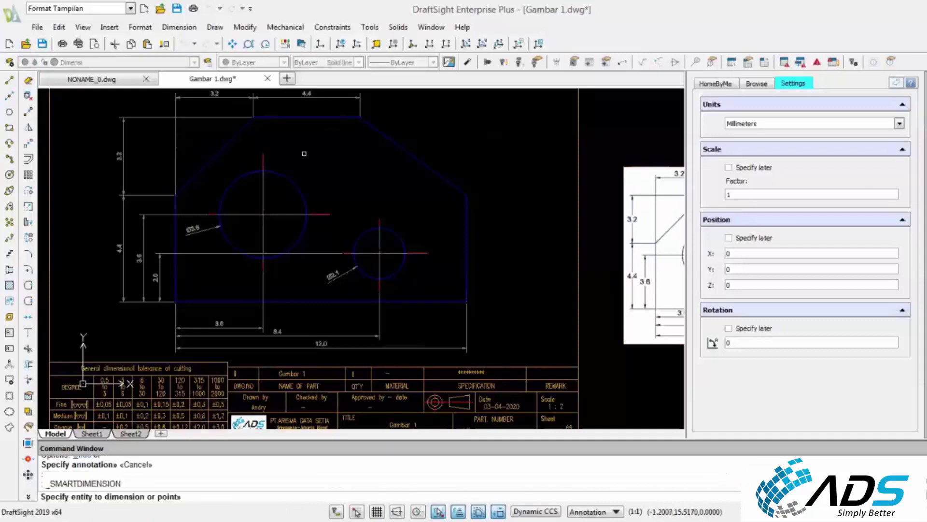
click(281, 116)
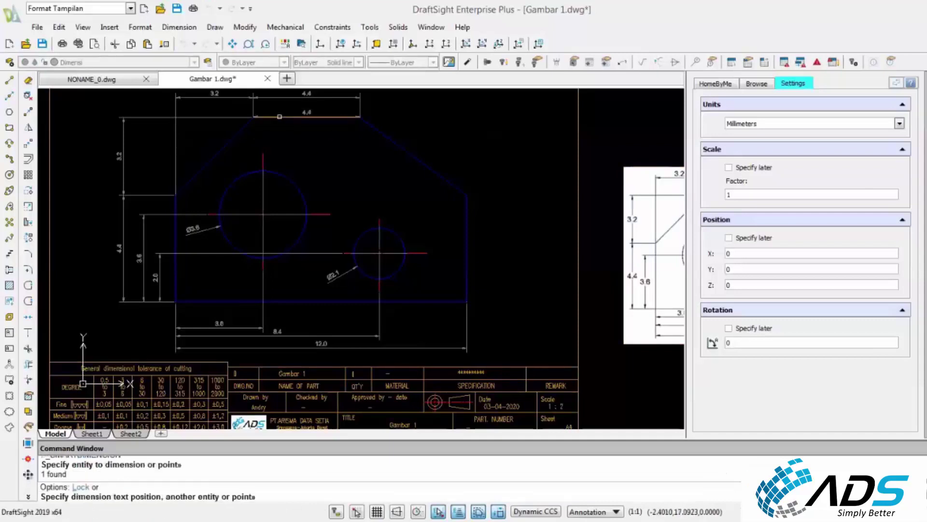
click(198, 300)
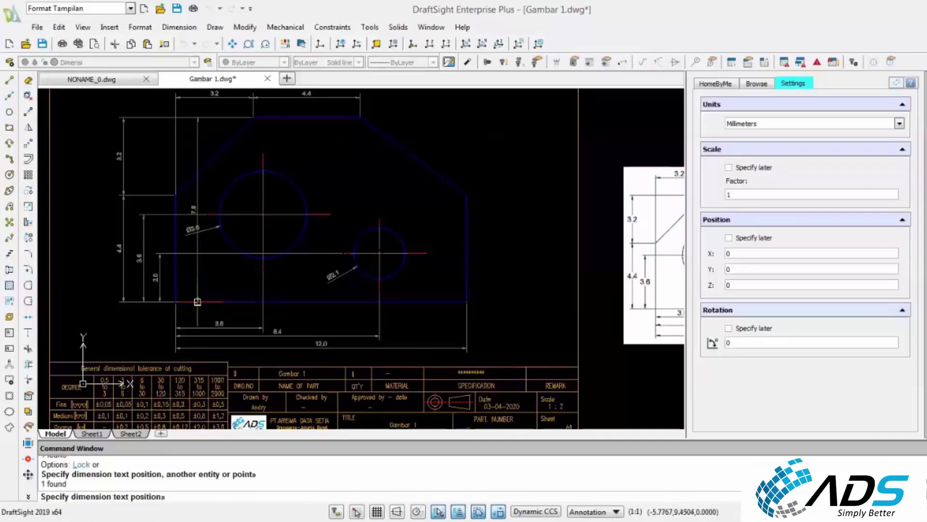
click(106, 223)
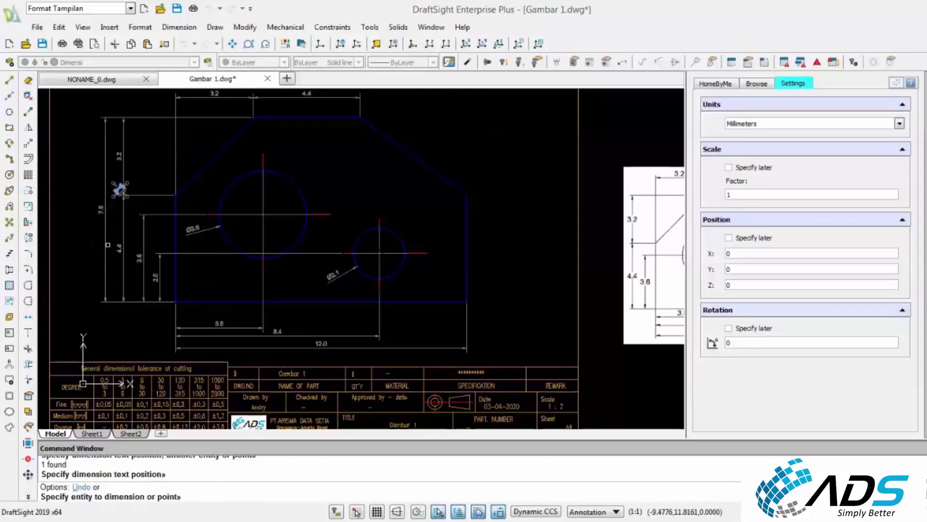
key(Escape)
scroll(114, 219, up, 2)
scroll(115, 221, down, 2)
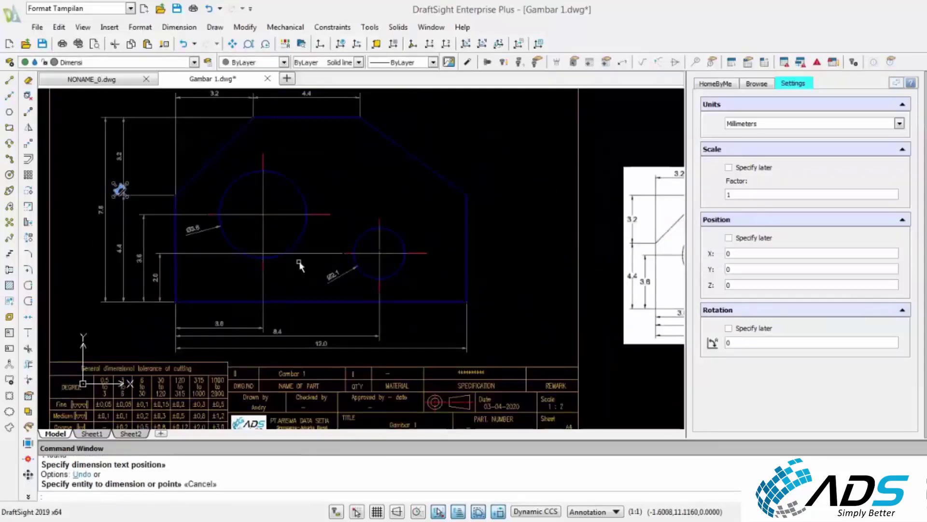
Replace the SPECIFICATION placeholder in the title block with 7.2 x 12
double_click(468, 375)
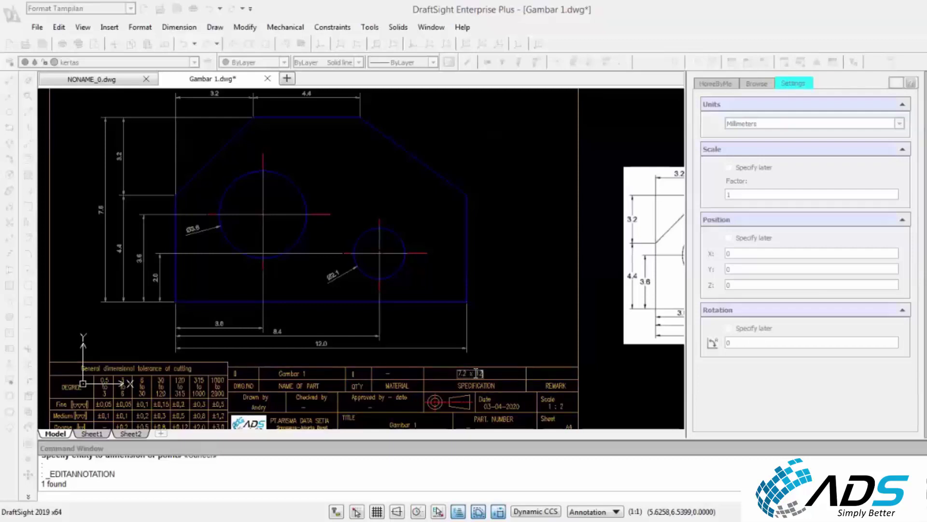
click(532, 247)
scroll(512, 250, down, 1)
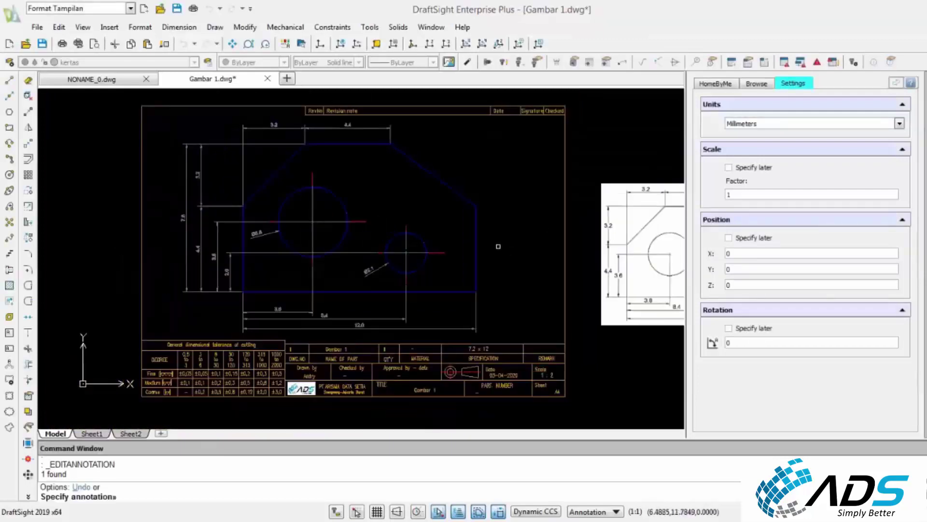
Check the plate's overall height dimension and correct the SPECIFICATION text to 7.6 x 12
scroll(167, 214, up, 4)
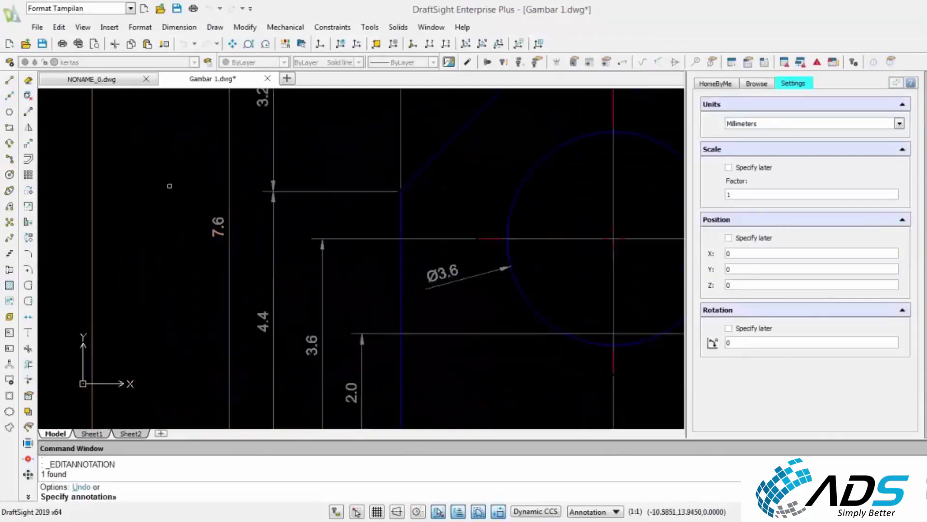
scroll(170, 185, down, 3)
scroll(408, 295, up, 4)
click(410, 309)
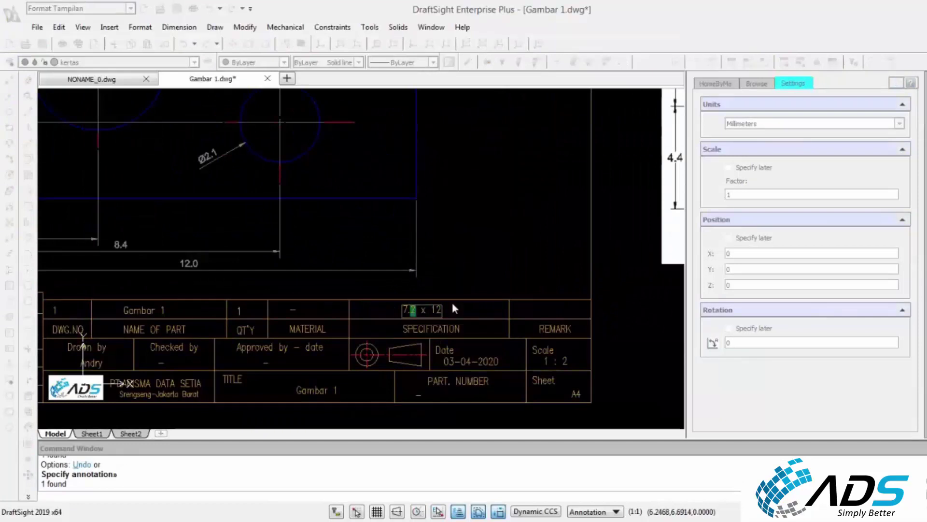
text(6)
key(Return)
scroll(507, 265, down, 2)
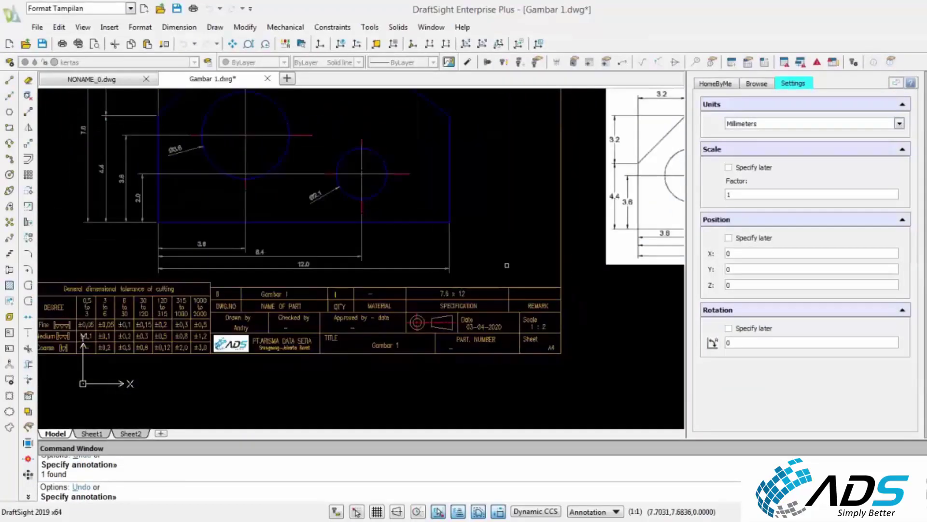
Copy the entire framed drawing, using the frame's upper-left corner as base point, straight down below the original with Ortho on
scroll(506, 266, down, 2)
mouse_move(409, 242)
middle_down()
mouse_move(391, 294)
mouse_move(367, 290)
middle_up()
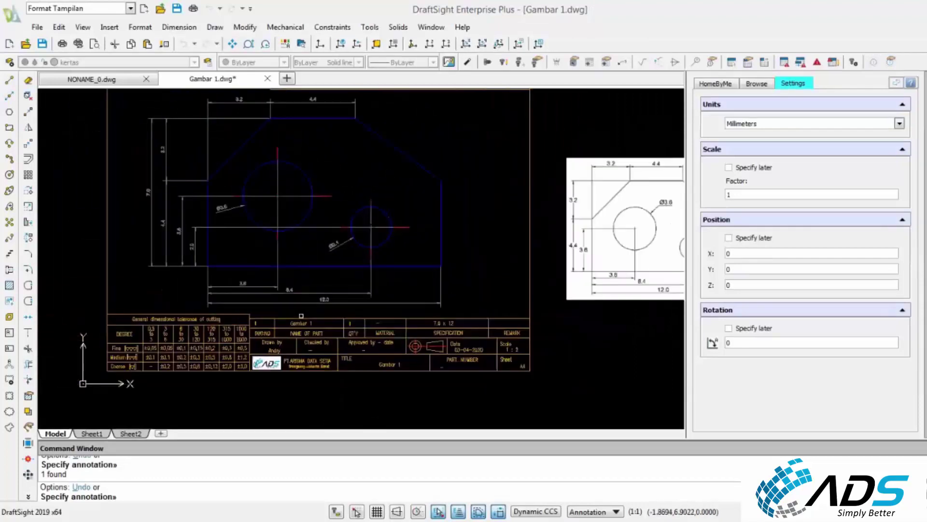
scroll(332, 248, down, 2)
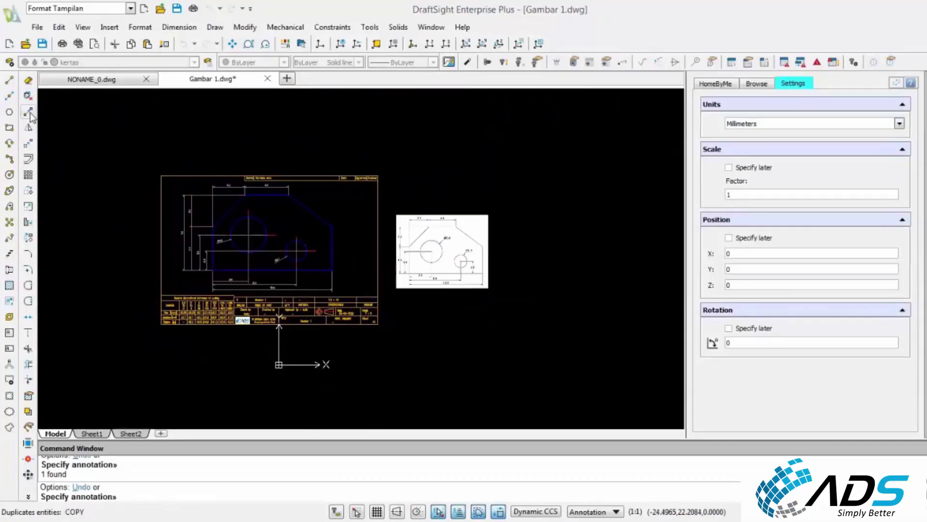
scroll(204, 230, up, 1)
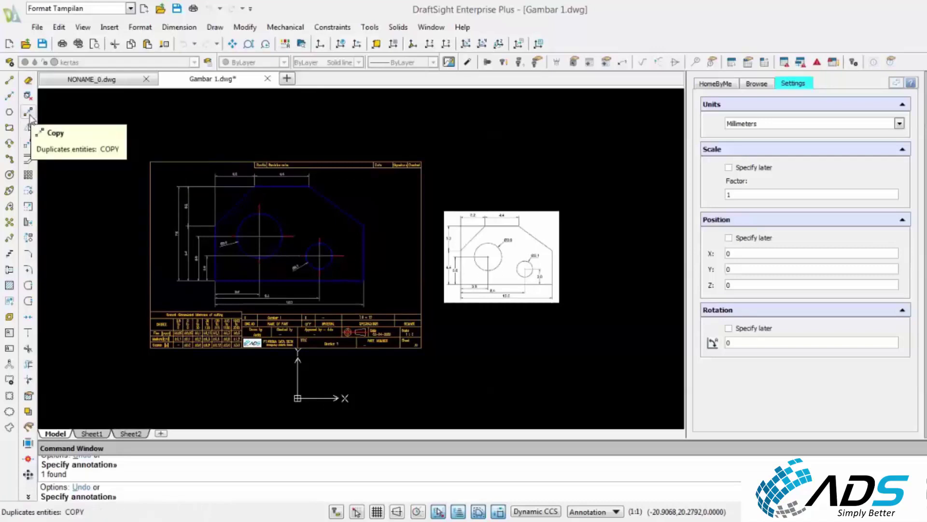
click(29, 114)
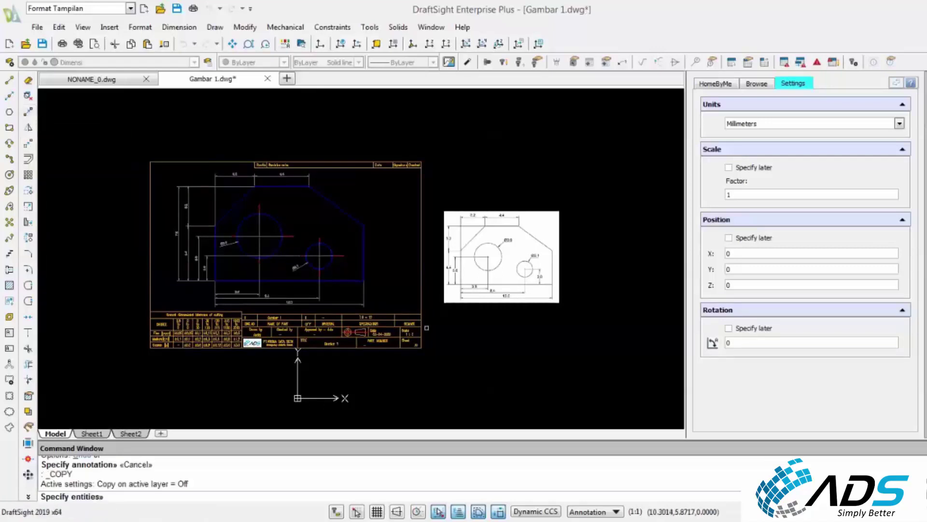
click(428, 367)
click(127, 148)
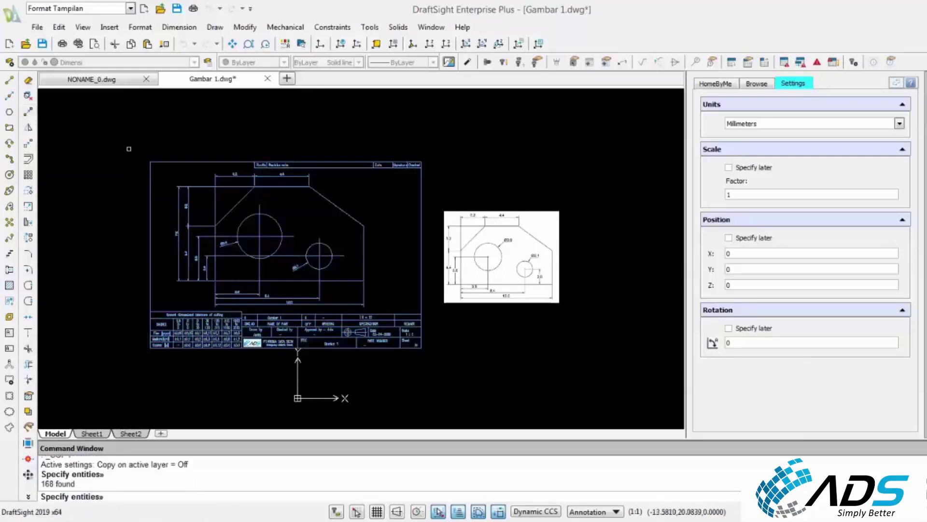
key(Return)
click(148, 163)
scroll(159, 276, down, 5)
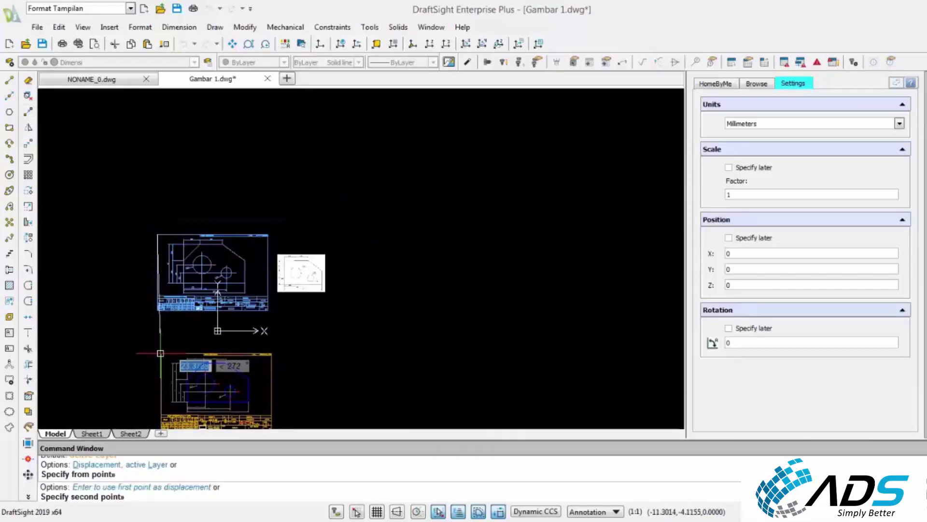
key(F9)
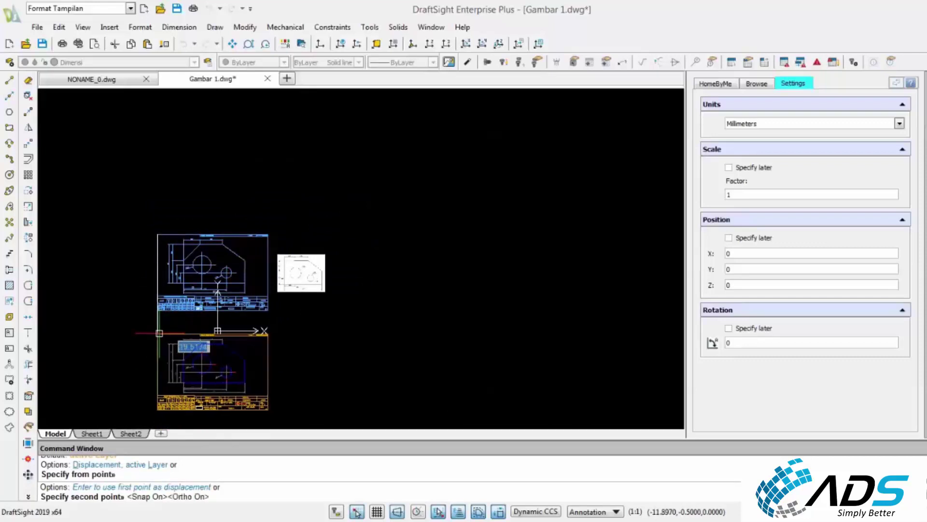
click(160, 332)
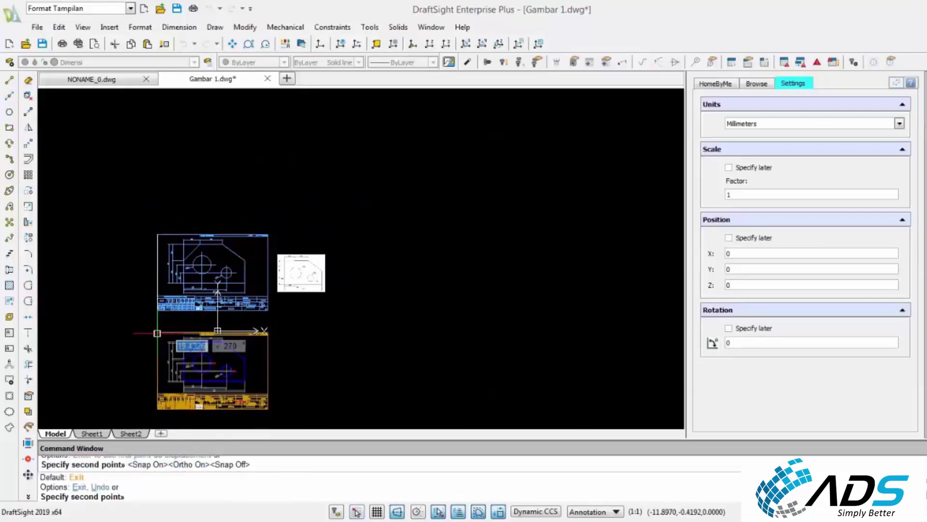
key(Escape)
Delete all the vertical dimensions beside the plate's left edge in the copied drawing
scroll(197, 374, up, 5)
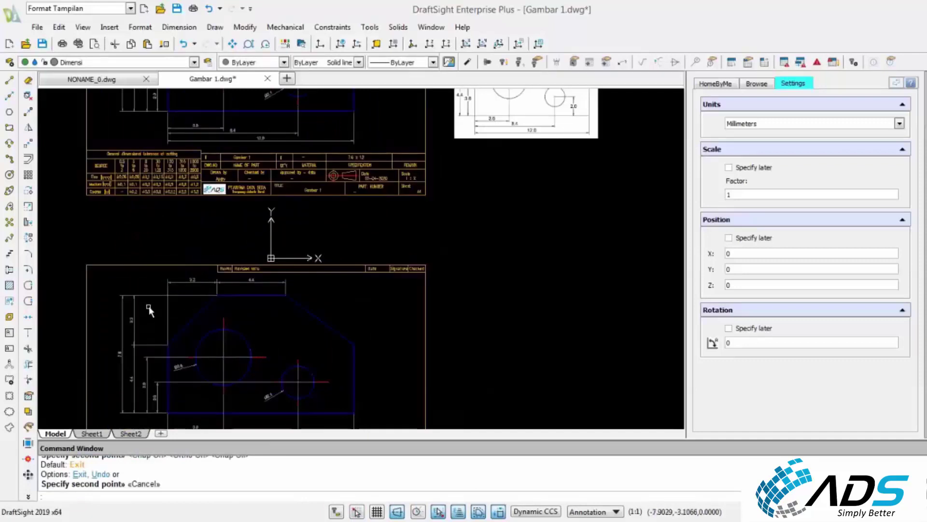
click(149, 306)
click(112, 377)
key(Delete)
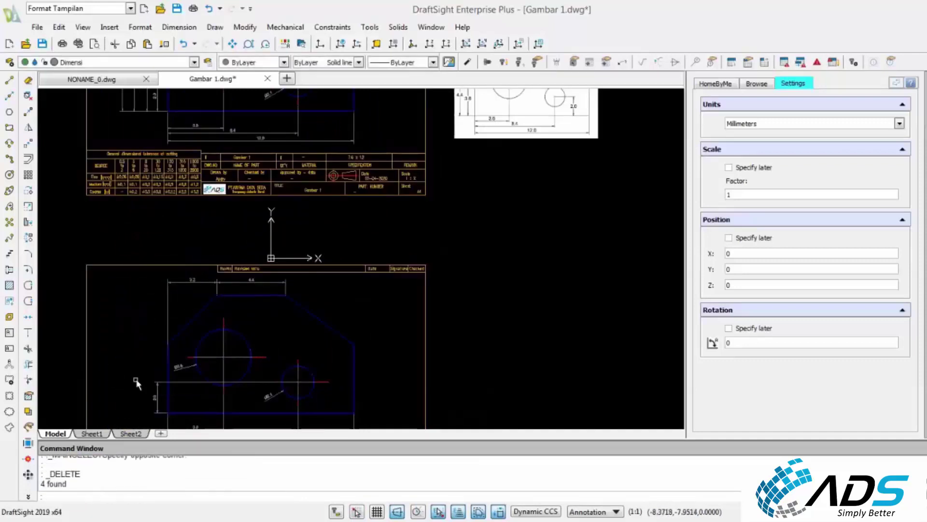
scroll(181, 334, down, 2)
scroll(172, 354, up, 2)
click(167, 372)
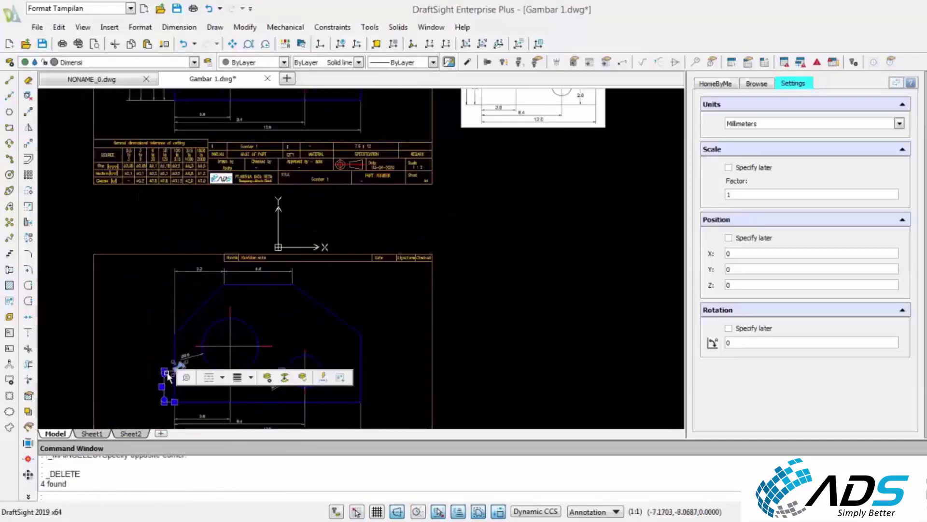
key(Delete)
Delete the two horizontal dimensions above the plate in the copied drawing
click(197, 283)
click(168, 267)
key(Delete)
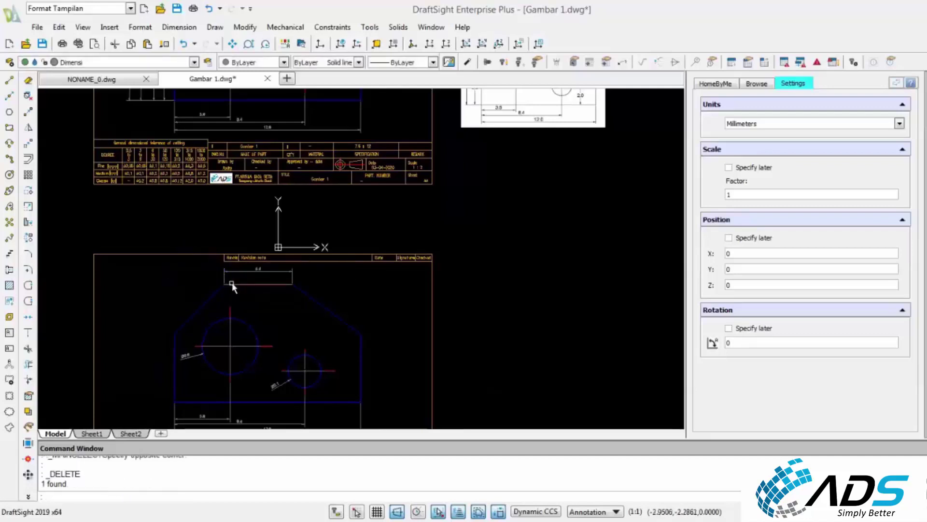
scroll(232, 282, up, 3)
click(215, 258)
key(Delete)
scroll(179, 269, down, 3)
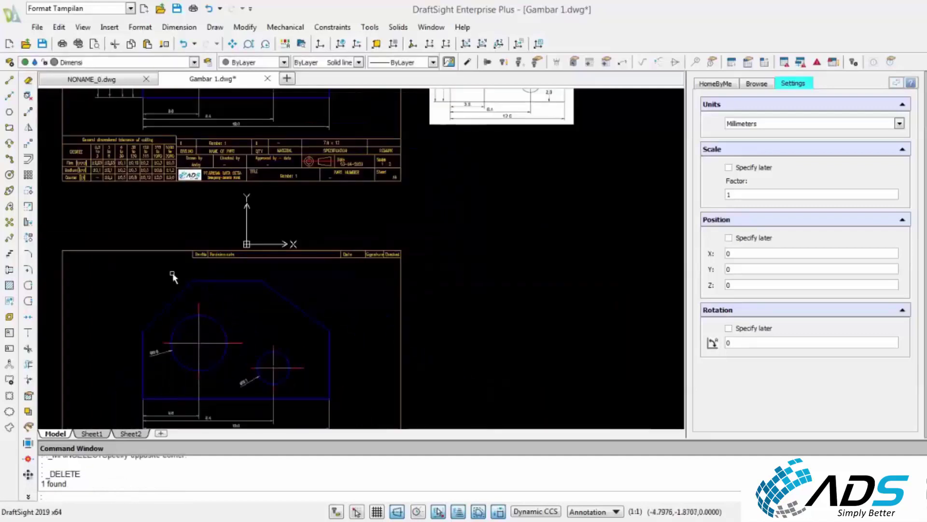
Delete the three horizontal dimensions below the plate in the copied drawing
scroll(299, 319, up, 3)
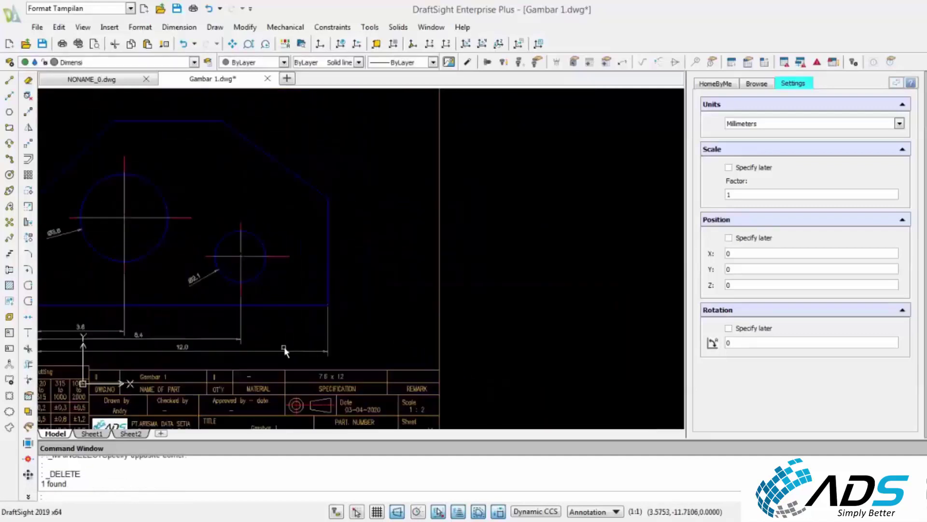
click(112, 355)
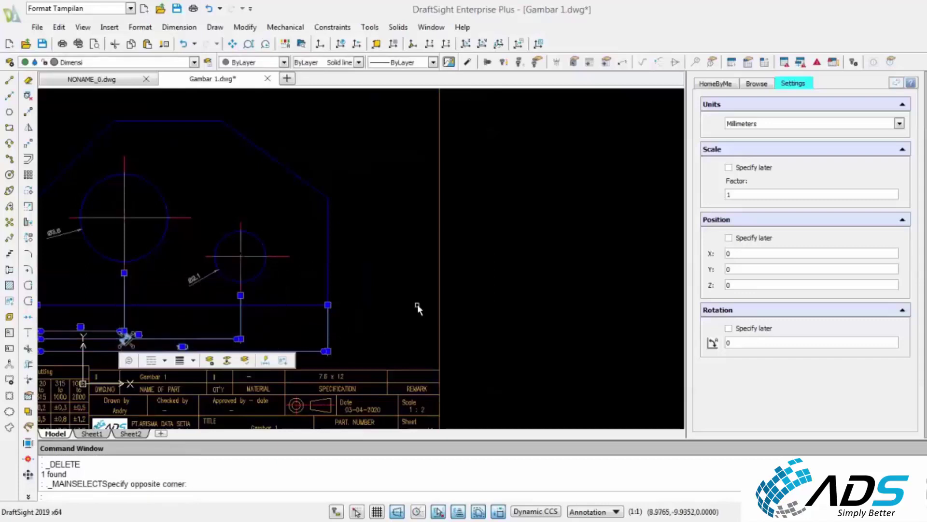
key(Delete)
Move the coordinate system origin to the lower-left corner of the copied plate
scroll(376, 299, down, 4)
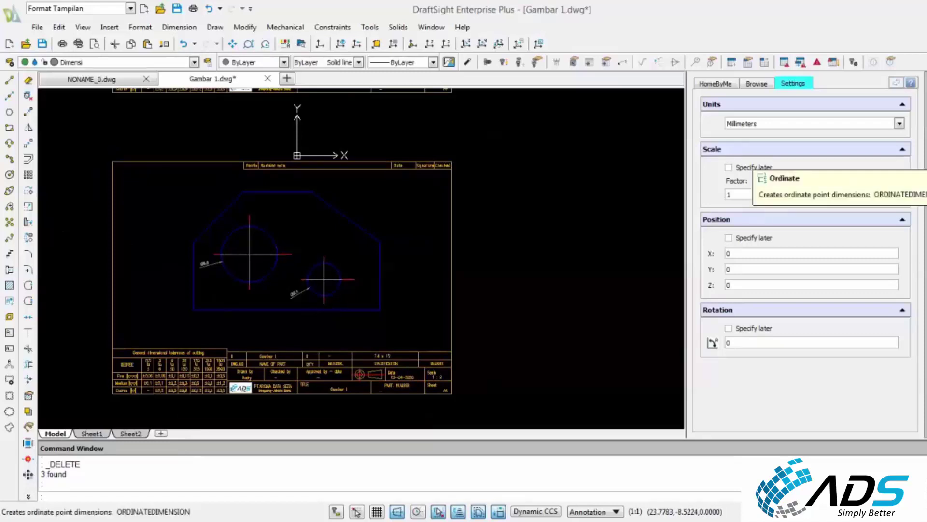
click(413, 45)
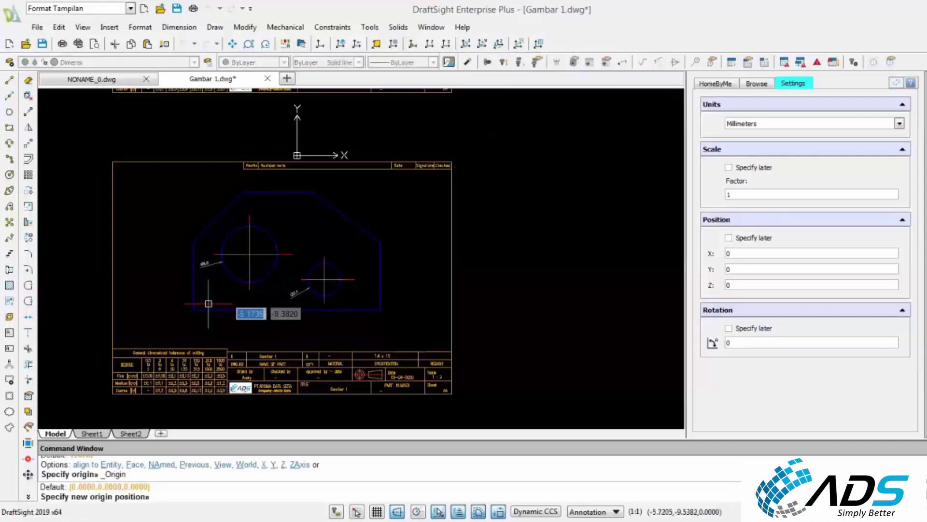
click(193, 310)
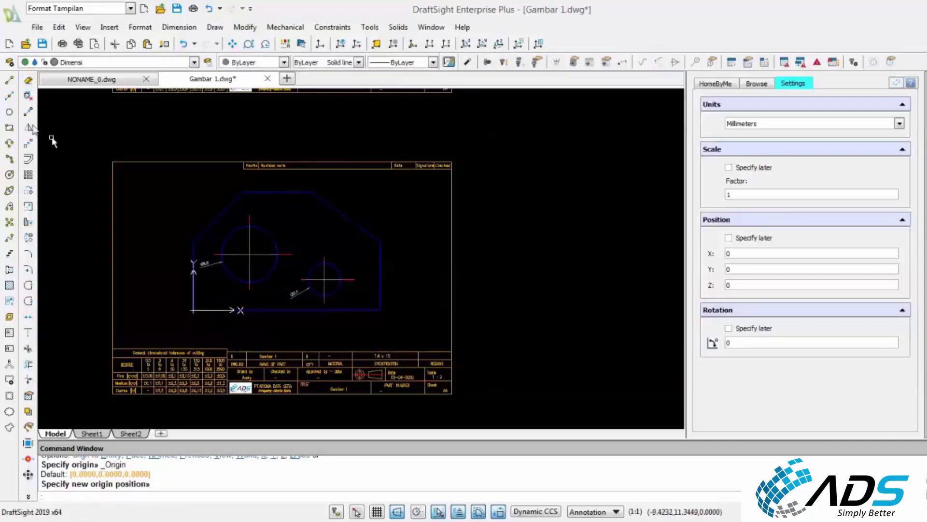
Draw a vertical infinite line about 1.6 mm outside the copied plate's left edge
click(9, 95)
right_click(114, 125)
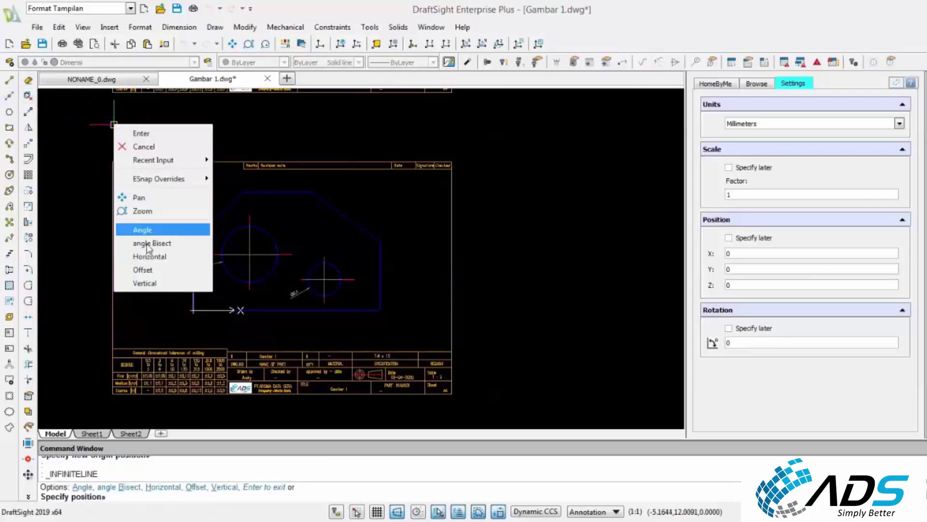
click(145, 283)
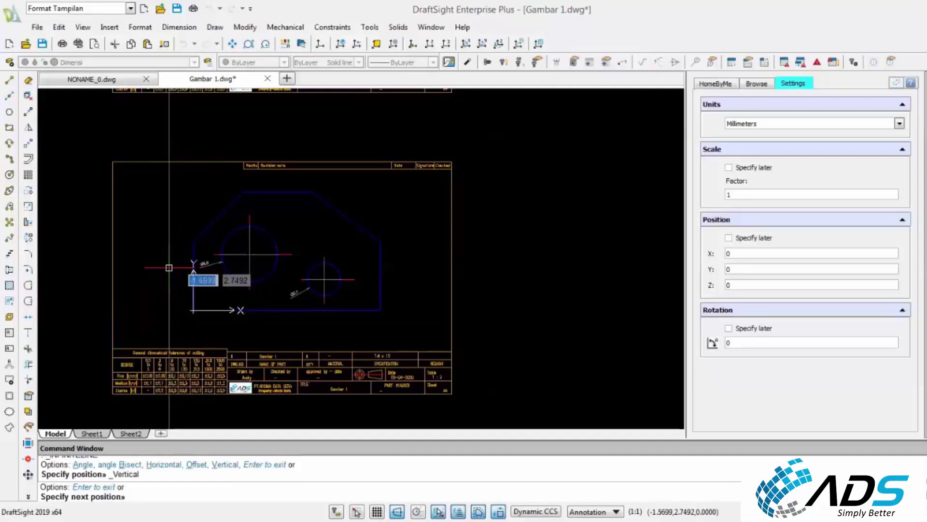
key(Escape)
Draw a horizontal infinite line about 1.3 mm below the copied plate's bottom edge
right_click(201, 187)
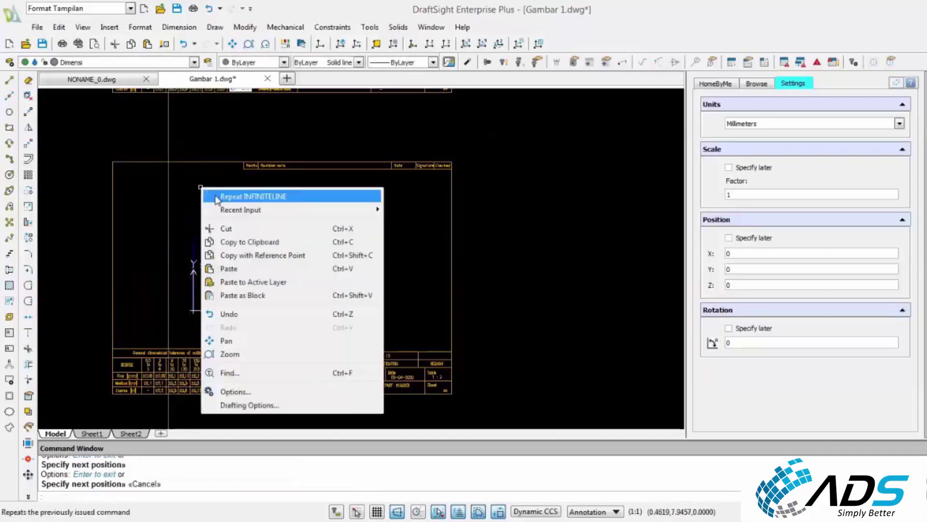
click(214, 195)
right_click(214, 195)
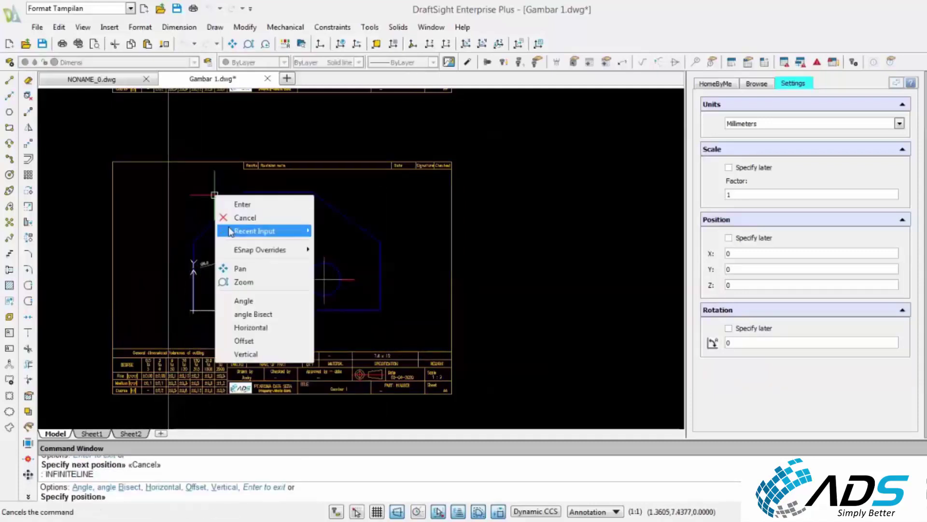
click(248, 326)
click(249, 330)
key(Escape)
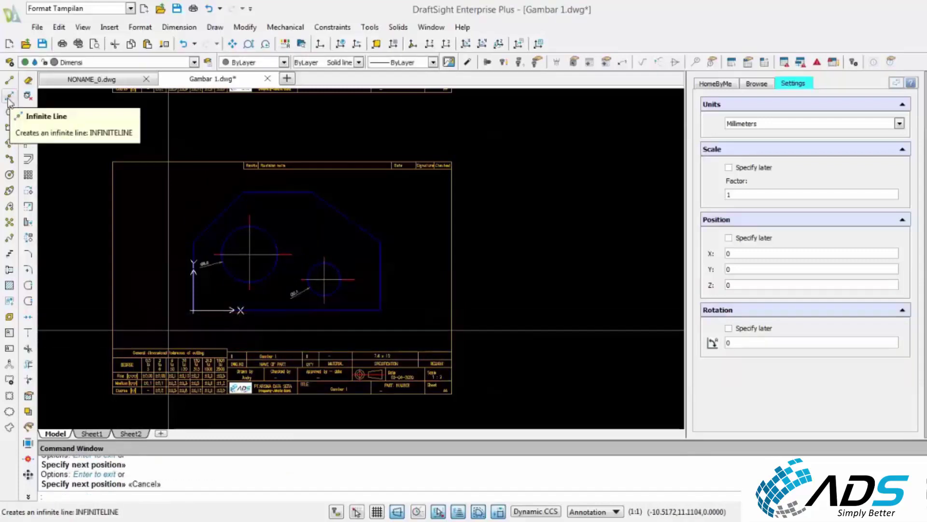
key(Escape)
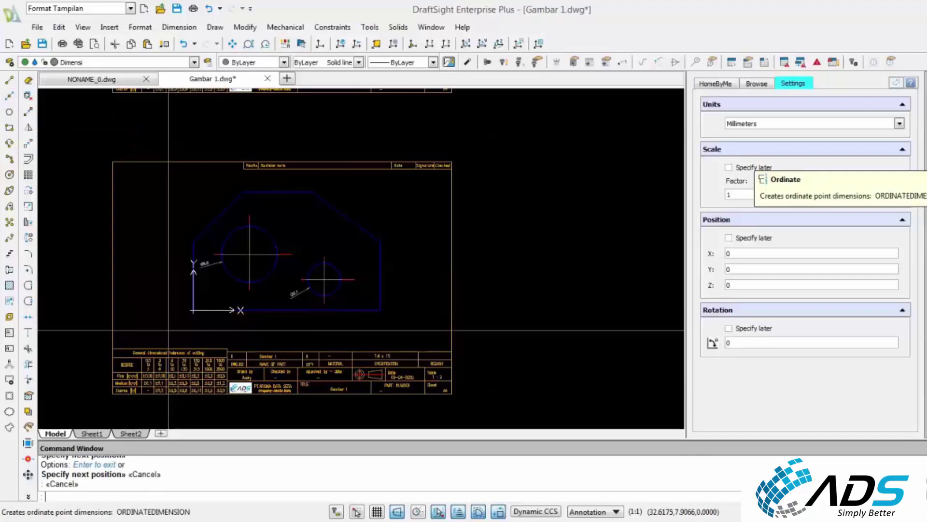
Add a Y ordinate dimension at the plate's lower-left corner, ending on the vertical infinite line
click(926, 162)
scroll(200, 331, up, 2)
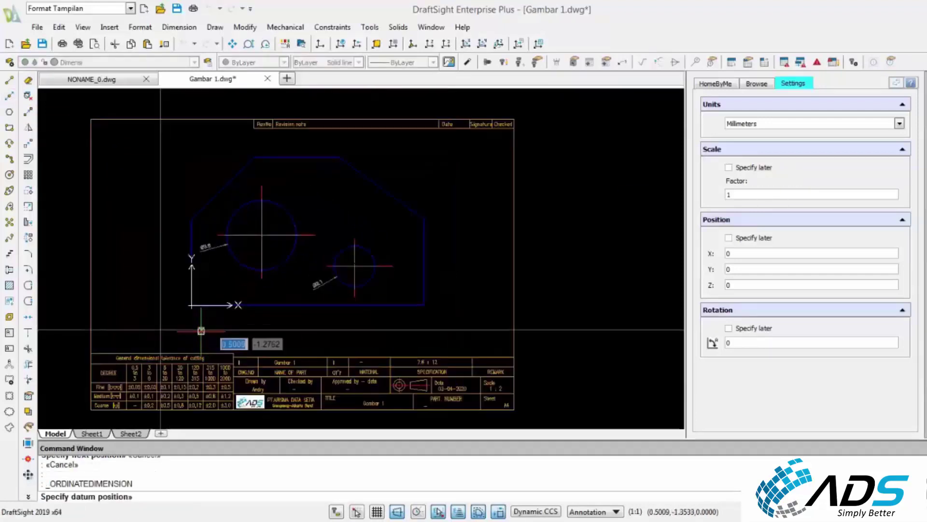
click(189, 298)
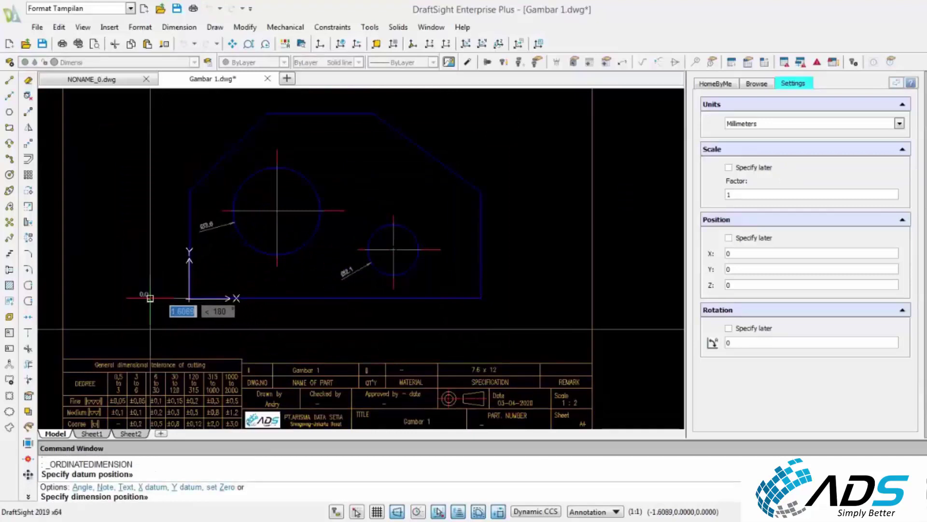
click(150, 298)
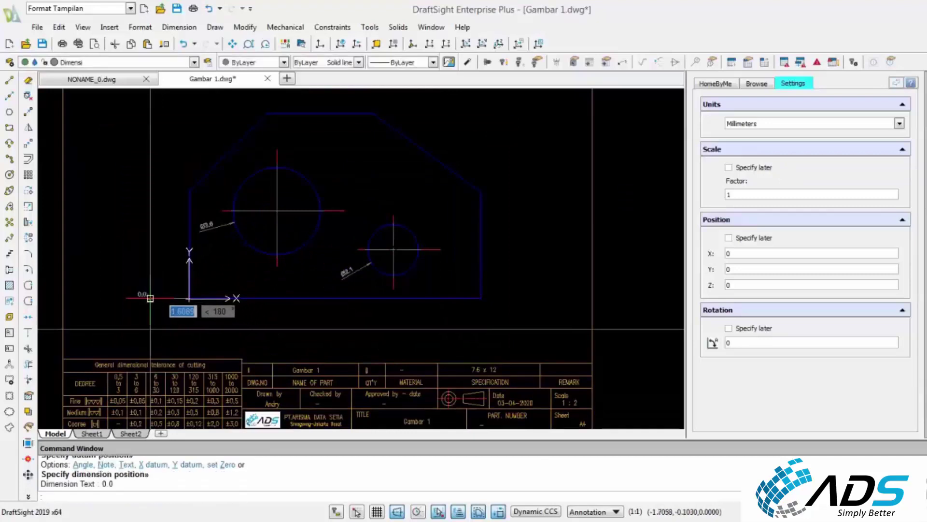
click(221, 211)
key(Escape)
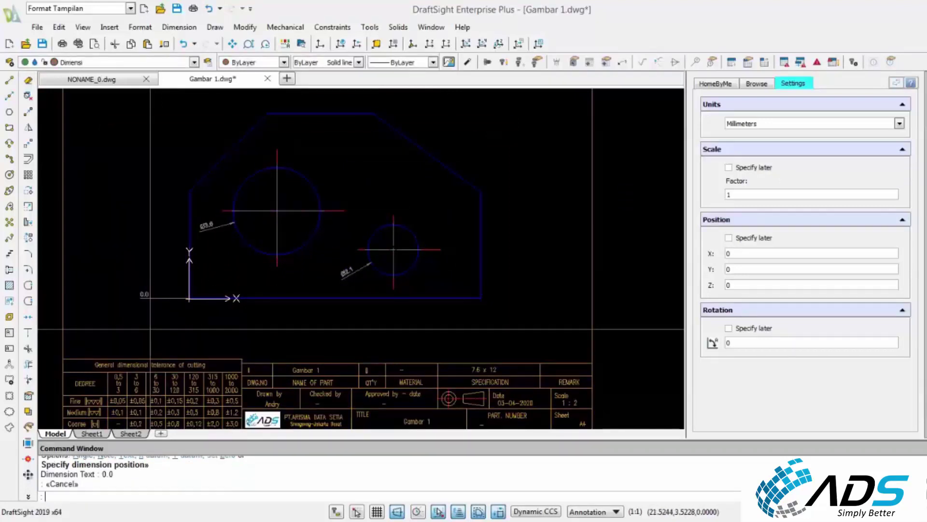
Add baseline ordinate heights for the large hole's centre, the top edge, the left chamfer's lower corner and the small hole's centre
click(925, 218)
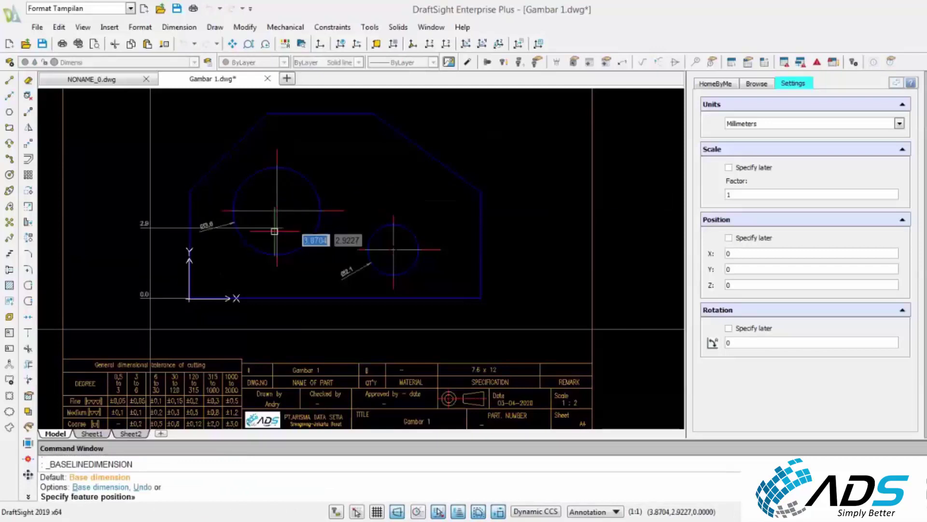
click(221, 211)
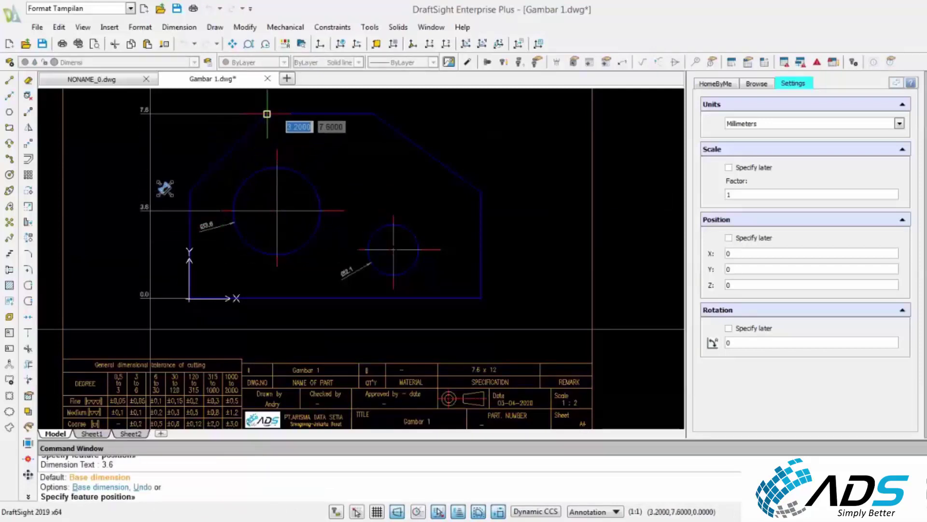
click(276, 211)
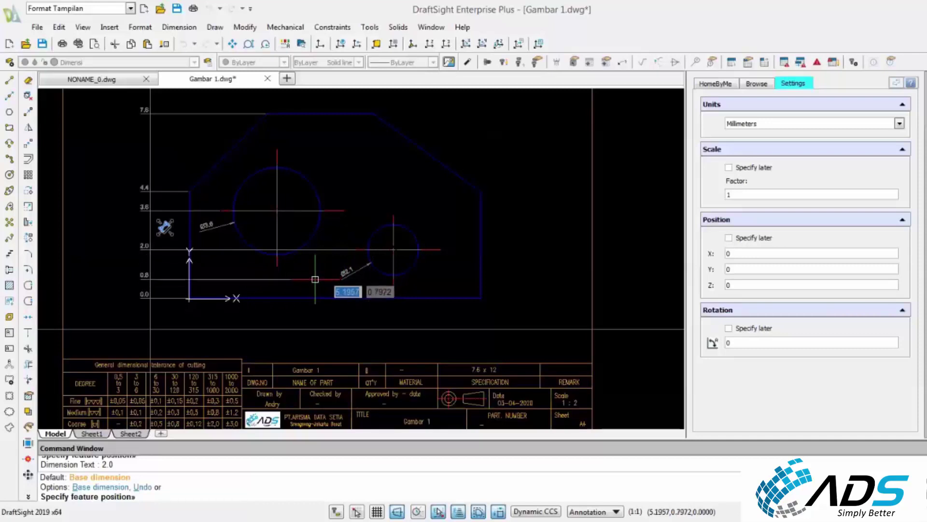
key(Escape)
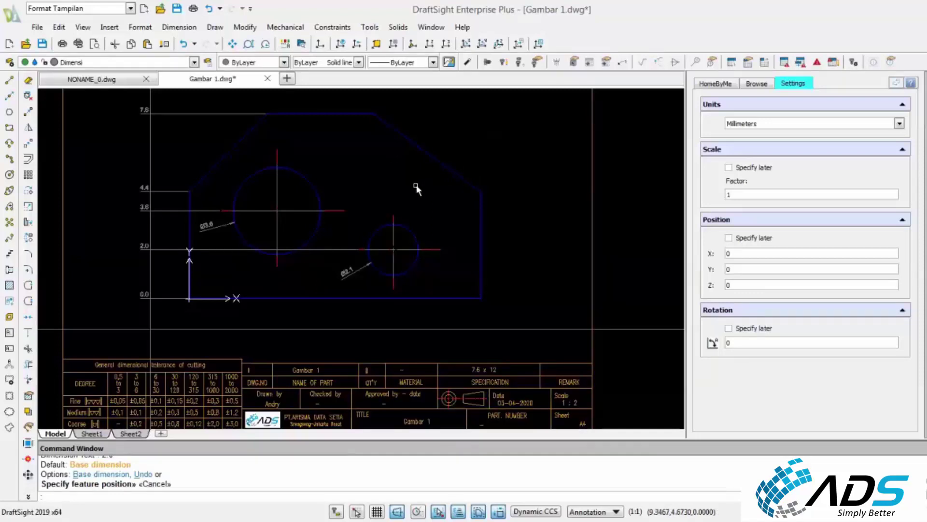
right_click(400, 185)
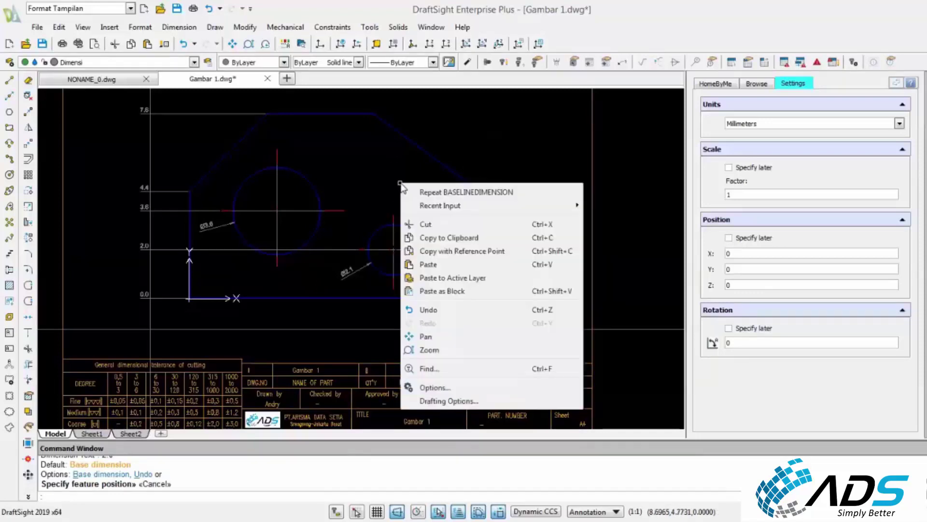
click(427, 191)
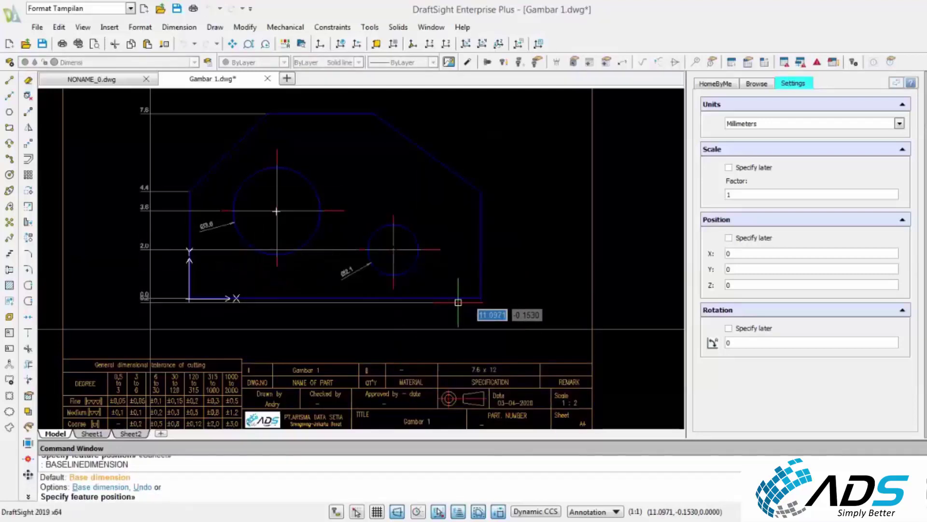
key(Escape)
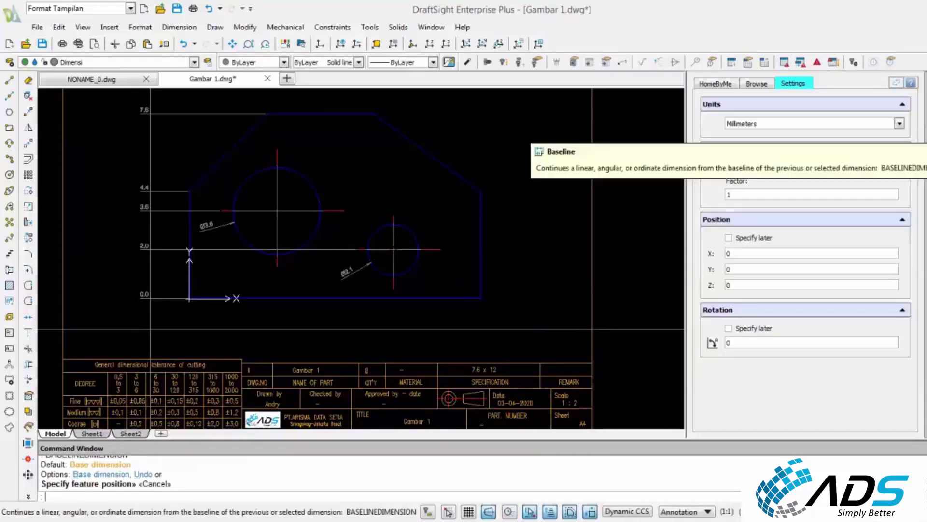
Try to add an X ordinate dimension at the plate's lower-left corner, extending below the bottom edge
click(926, 159)
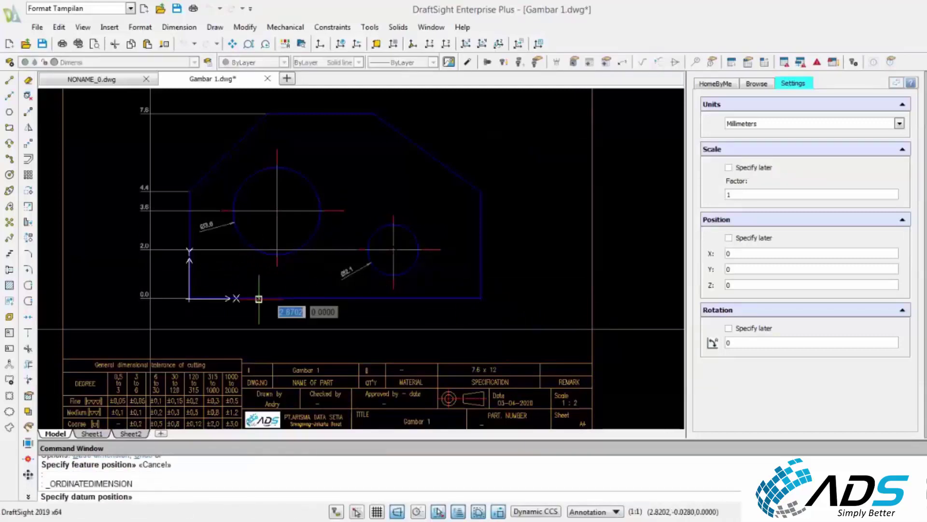
click(190, 298)
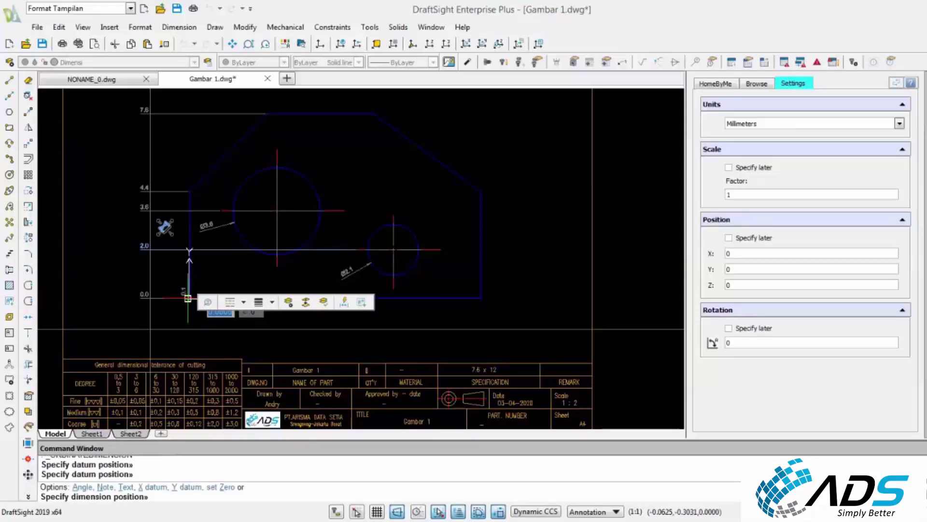
click(188, 329)
scroll(191, 301, up, 8)
key(Escape)
key(Escape)
Delete the misplaced X ordinate dimension beside the plate's lower-left corner
click(191, 311)
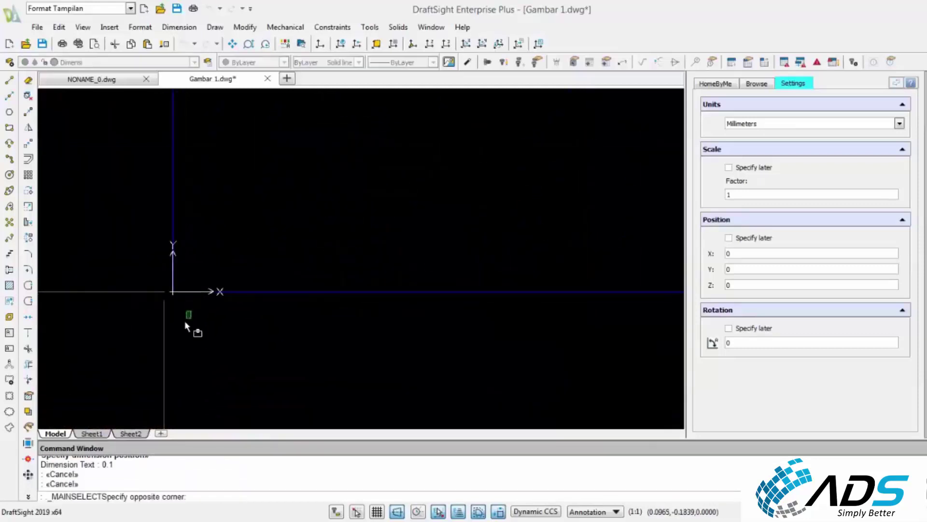
key(Escape)
key(Escape)
click(181, 310)
click(151, 333)
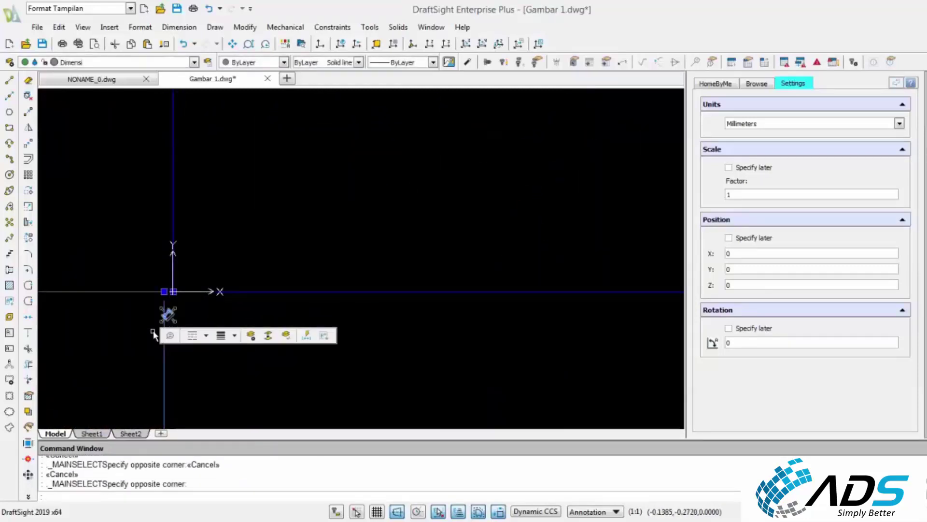
key(Delete)
scroll(181, 316, up, 2)
scroll(227, 295, down, 2)
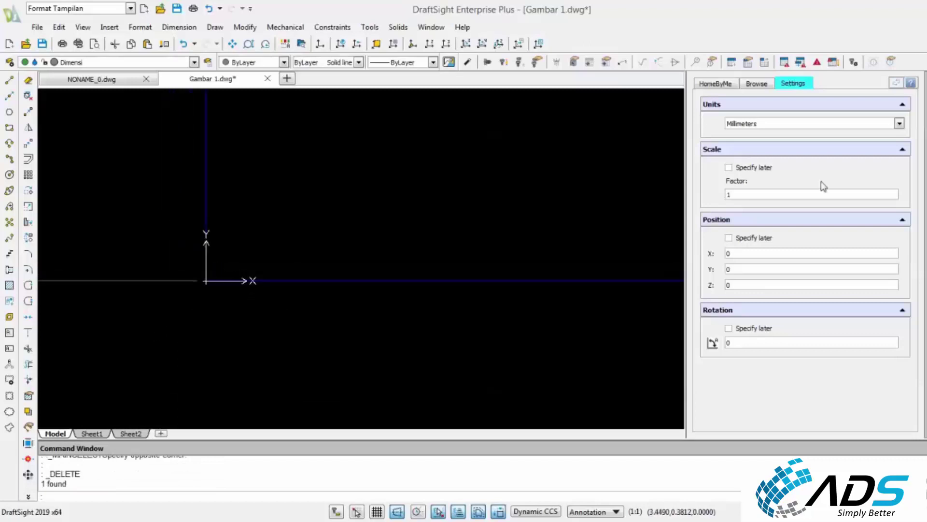
click(925, 143)
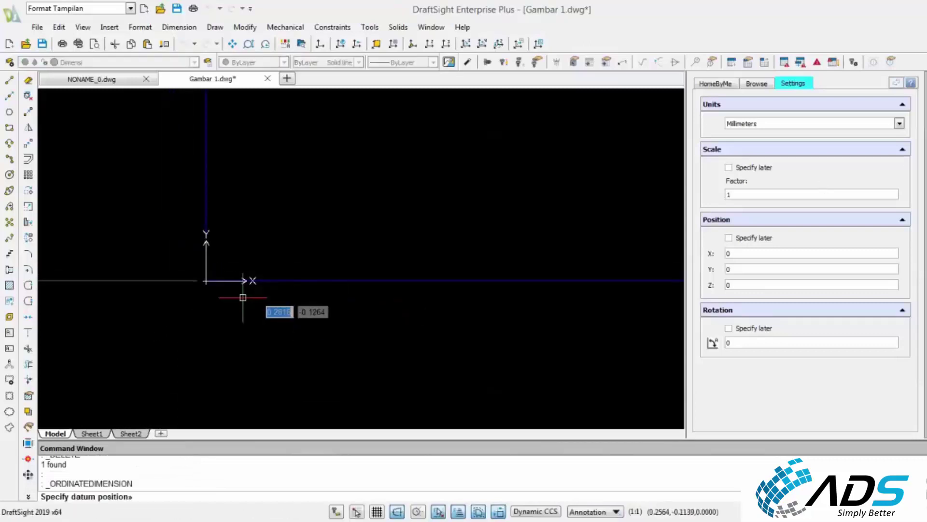
click(206, 281)
scroll(217, 340, down, 4)
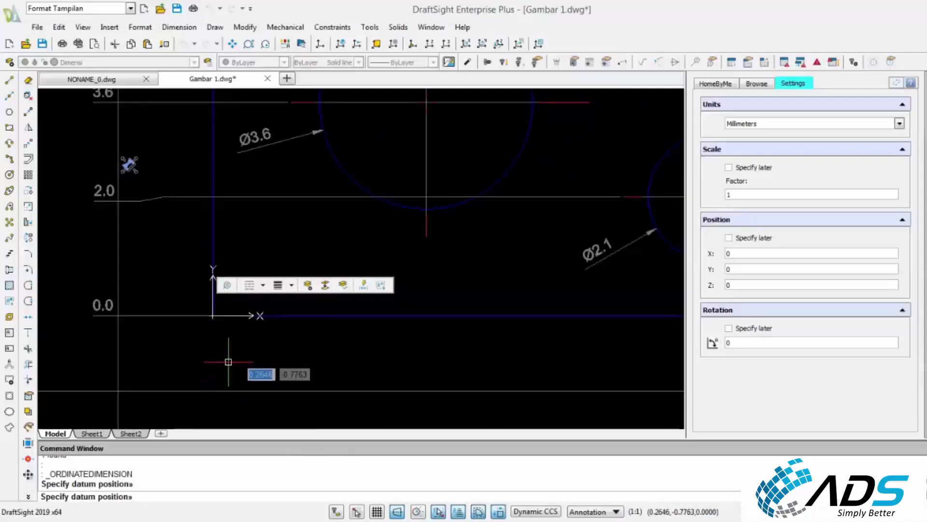
key(Escape)
key(Escape)
scroll(227, 320, up, 4)
scroll(201, 311, down, 3)
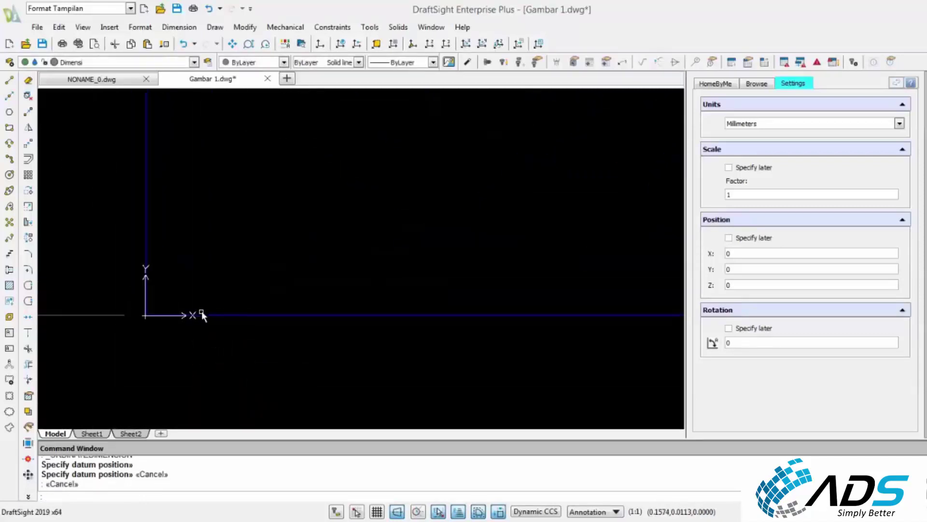
Add an X ordinate dimension at the plate's lower-left corner, ending on the horizontal infinite line
right_click(534, 219)
click(565, 228)
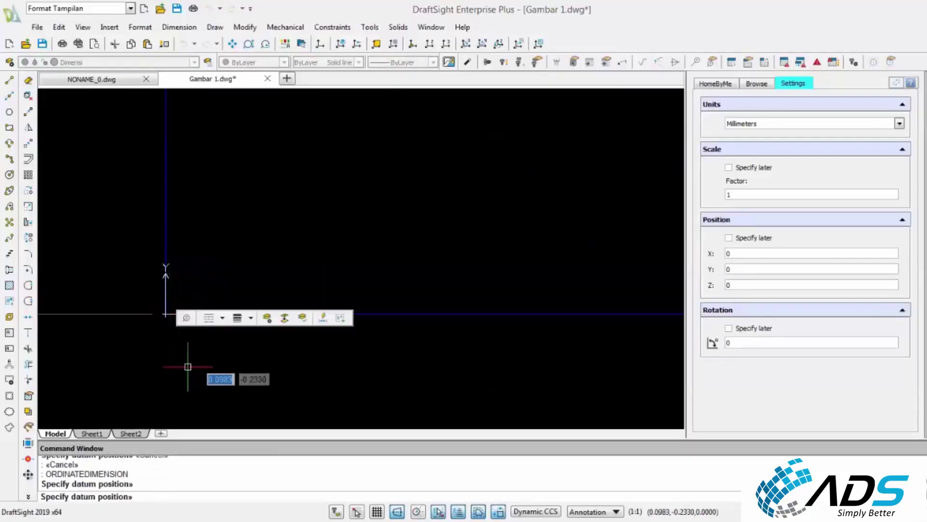
scroll(184, 363, down, 2)
scroll(183, 367, up, 3)
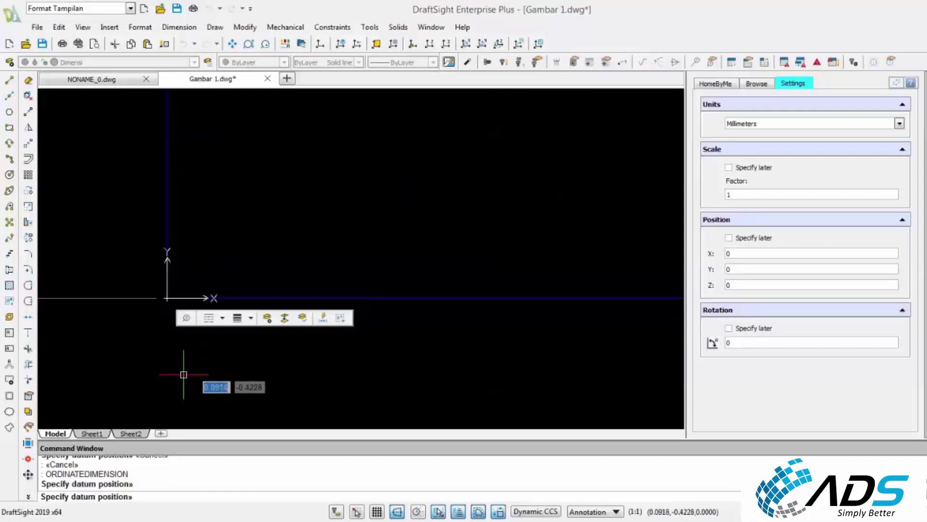
scroll(184, 370, down, 2)
scroll(184, 371, down, 4)
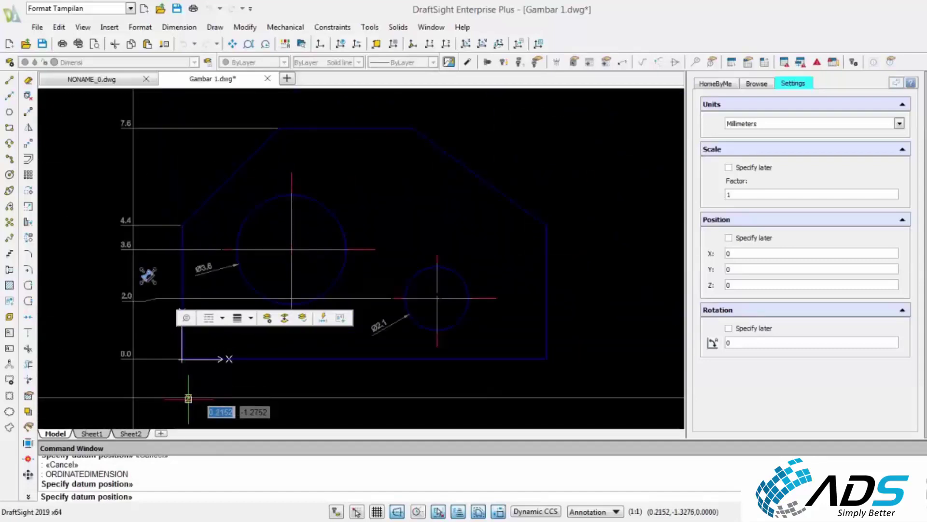
click(182, 359)
click(182, 397)
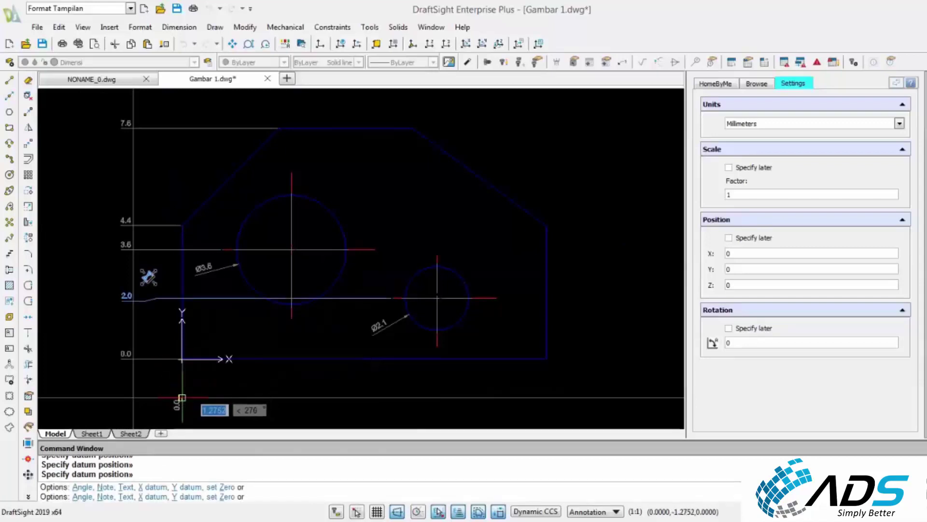
click(291, 317)
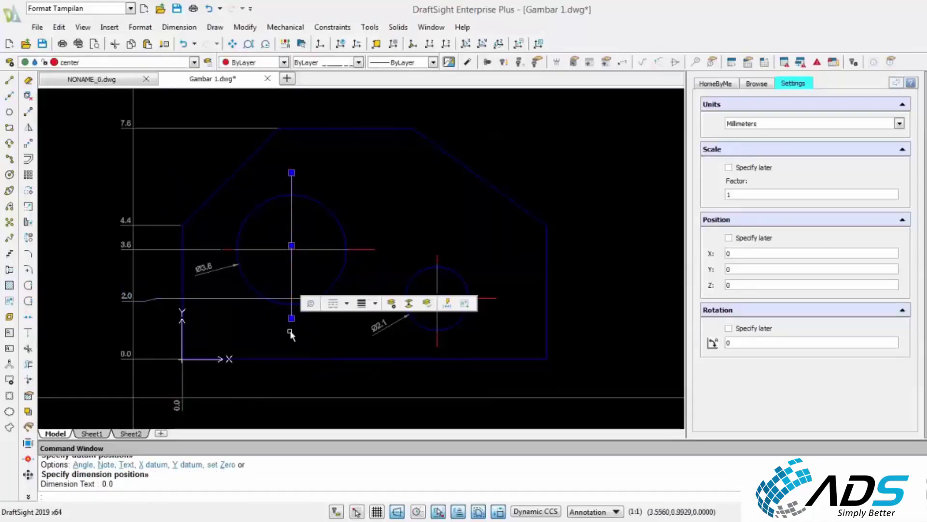
key(Escape)
key(Escape)
Add an X ordinate dimension from the lower end of the large hole's vertical centreline to the horizontal infinite line
click(926, 143)
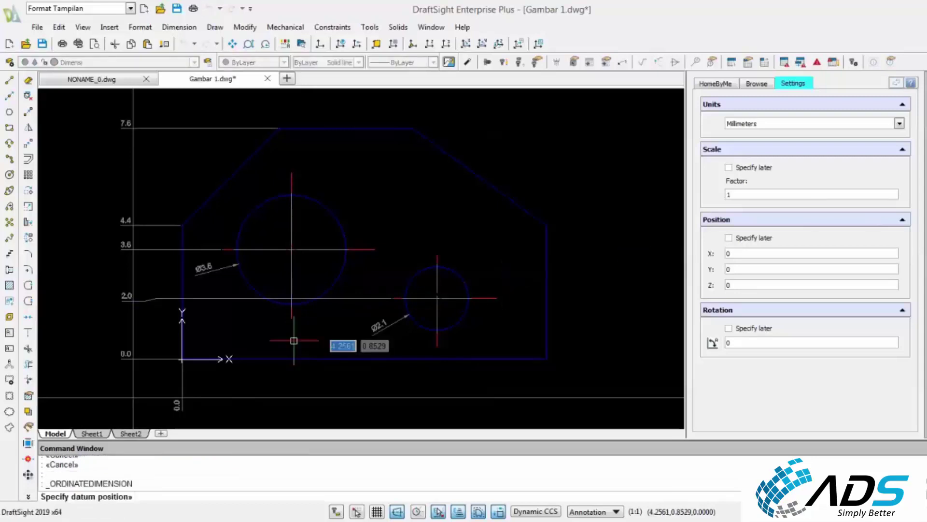
click(292, 319)
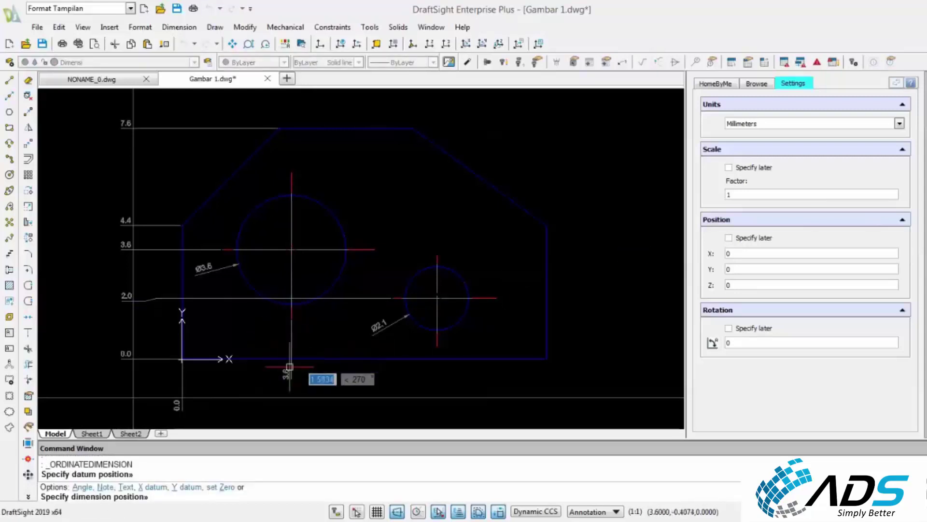
click(289, 404)
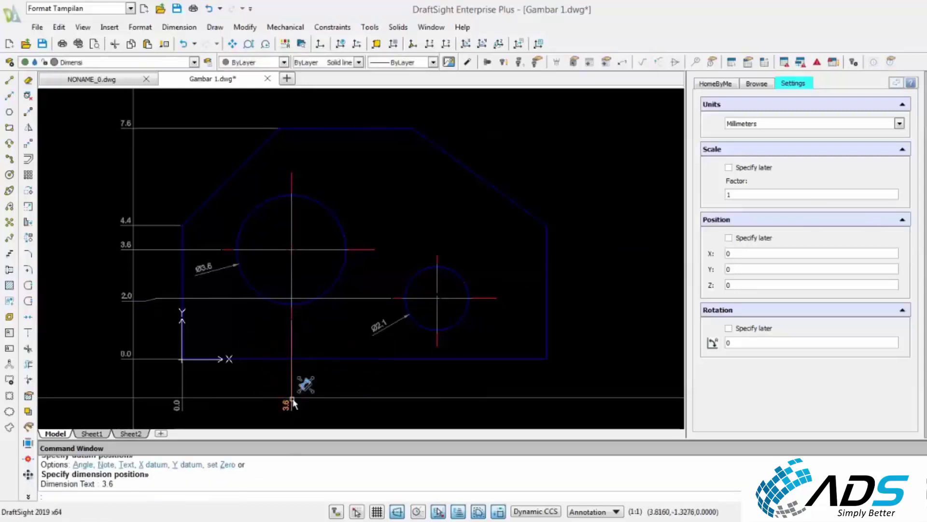
click(438, 346)
key(Escape)
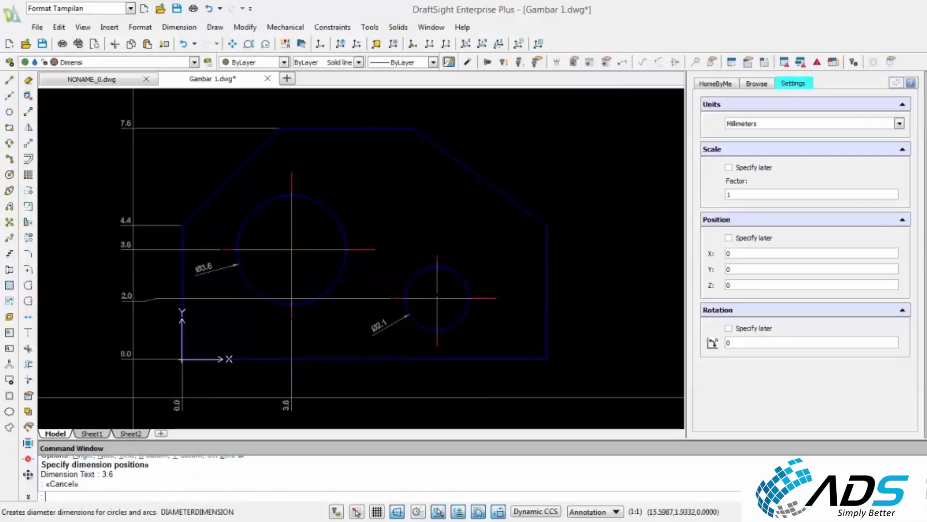
Add an X ordinate dimension from the lower end of the small hole's vertical centreline to the horizontal infinite line
click(926, 143)
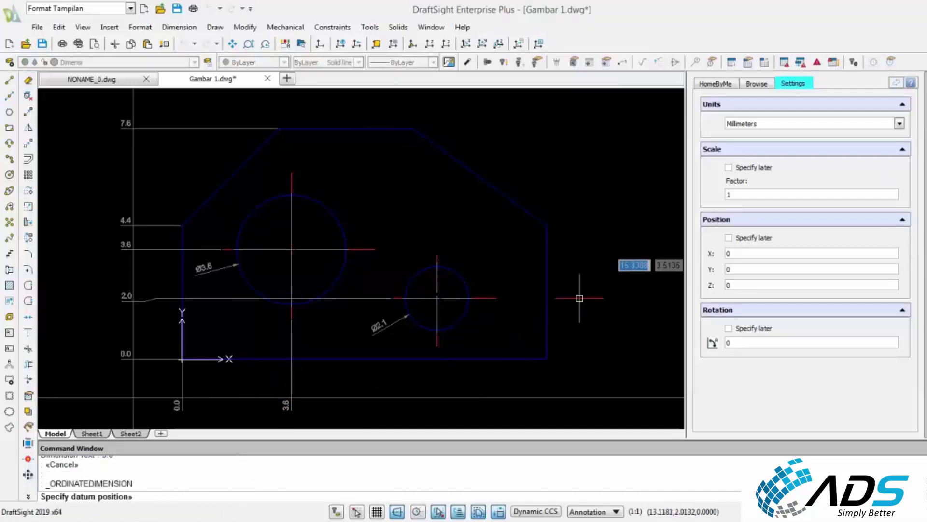
click(437, 349)
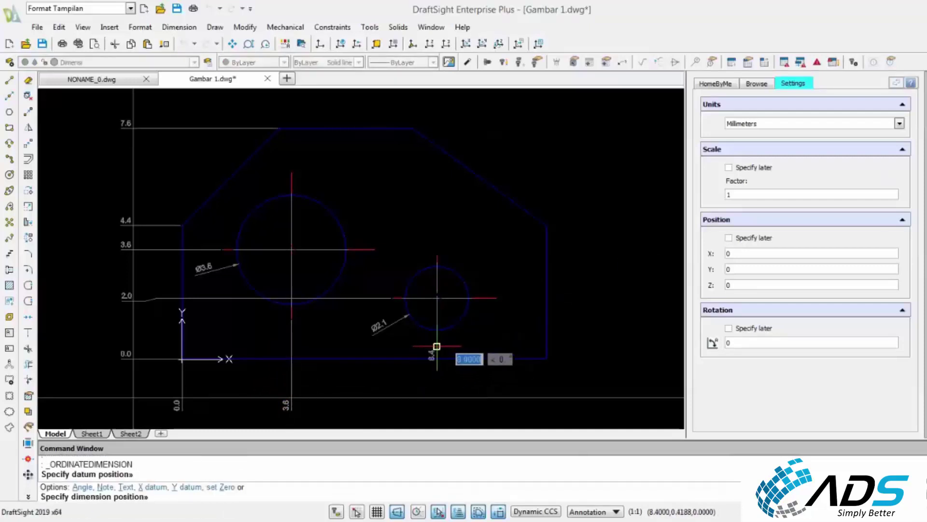
click(437, 398)
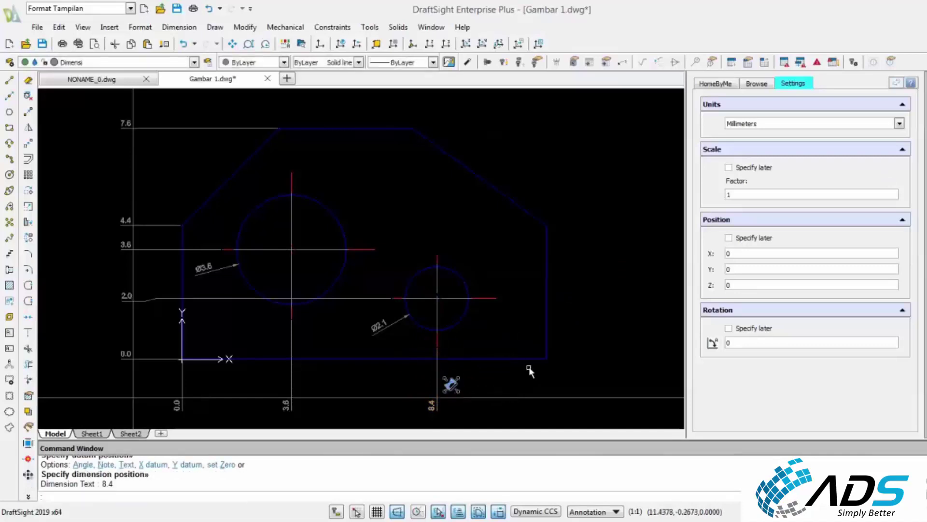
click(547, 348)
key(Escape)
Add an X ordinate dimension at the plate's lower-right corner, ending on the horizontal infinite line
key(Return)
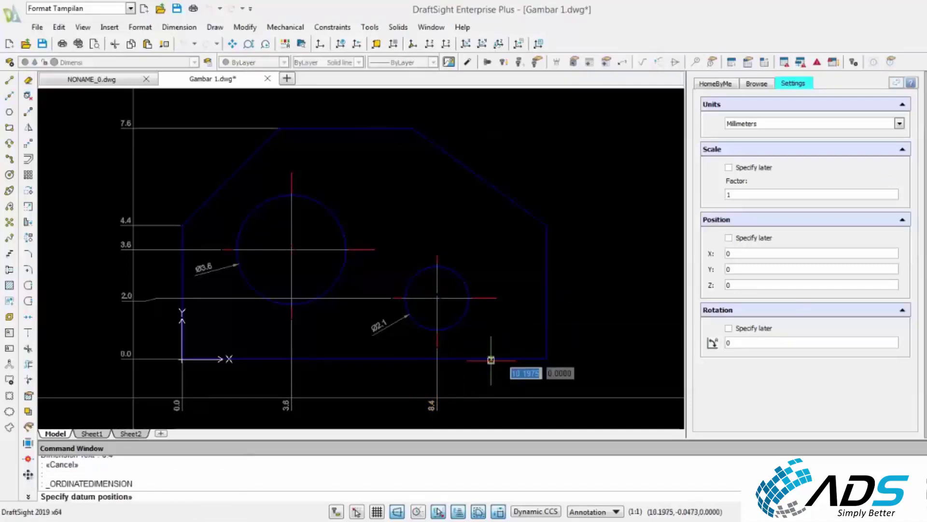
click(546, 358)
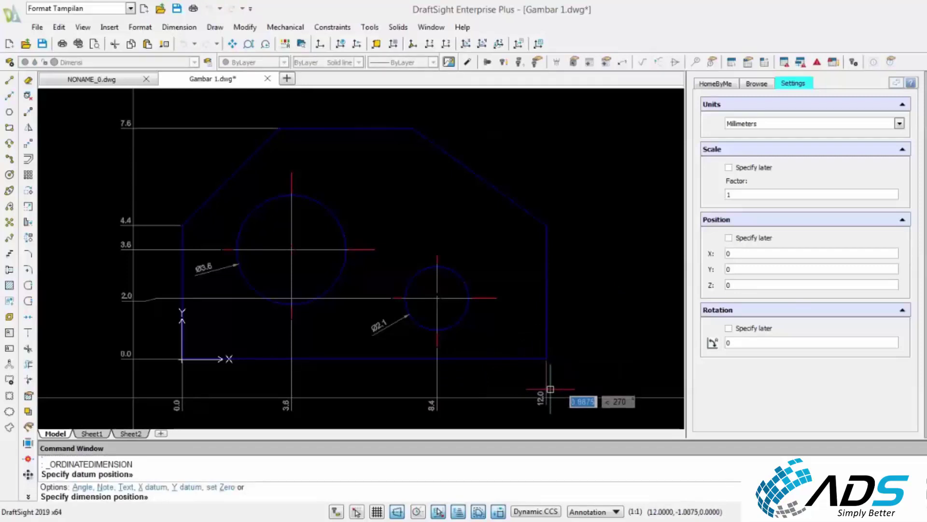
click(546, 406)
key(Escape)
key(Escape)
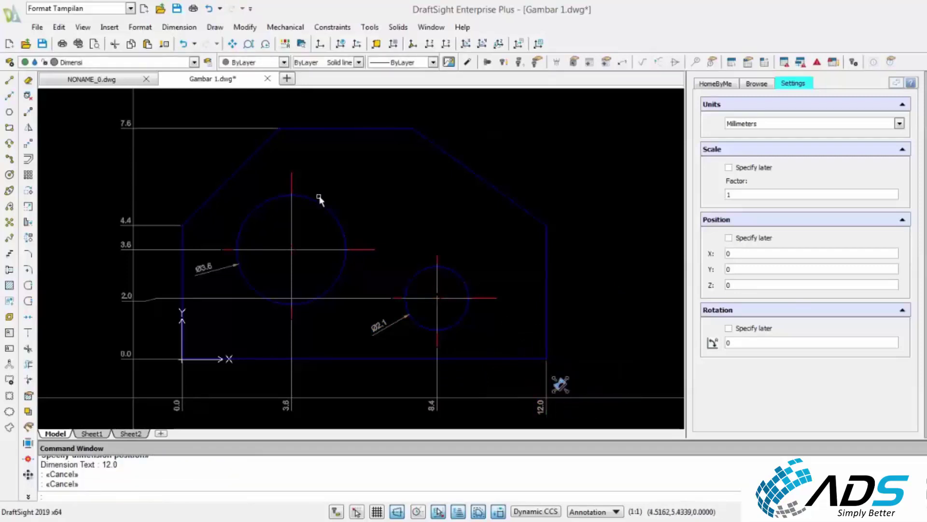
Add an X ordinate dimension above the plate for the left chamfer's upper corner
right_click(318, 170)
click(329, 177)
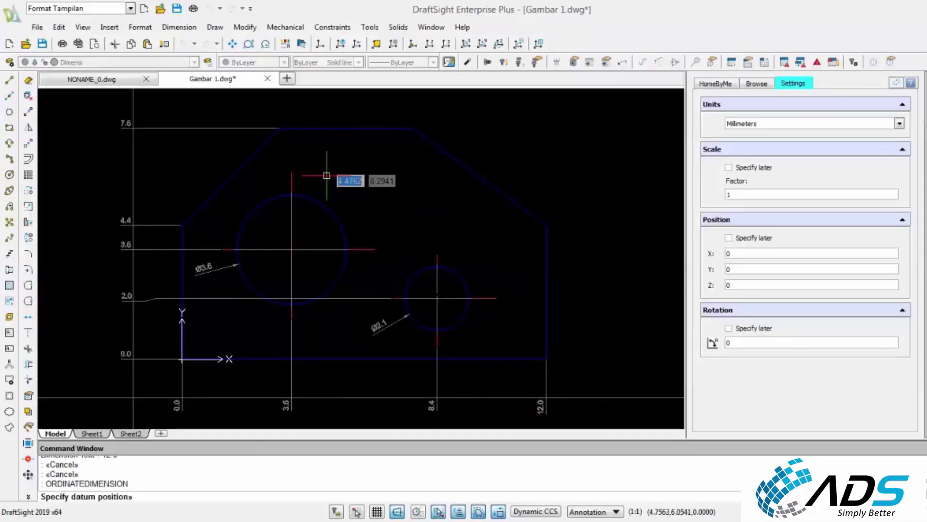
scroll(287, 233, down, 1)
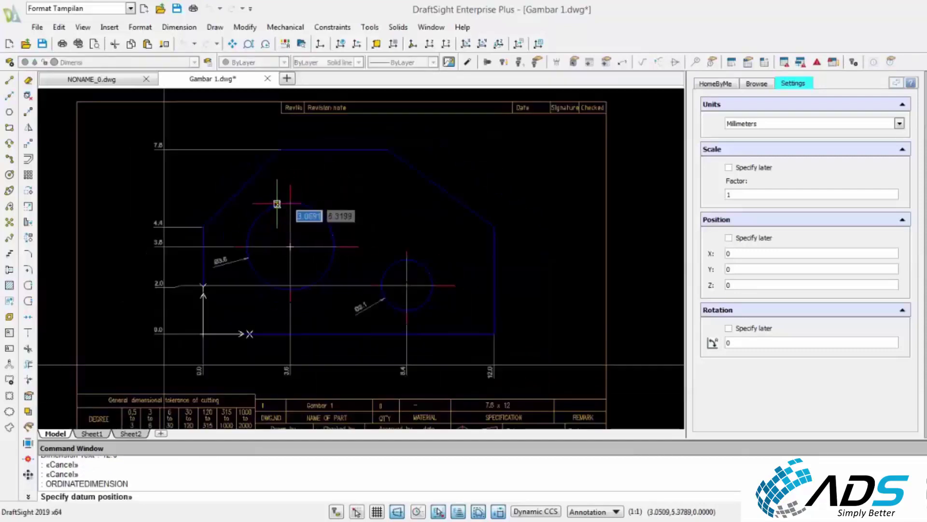
click(281, 150)
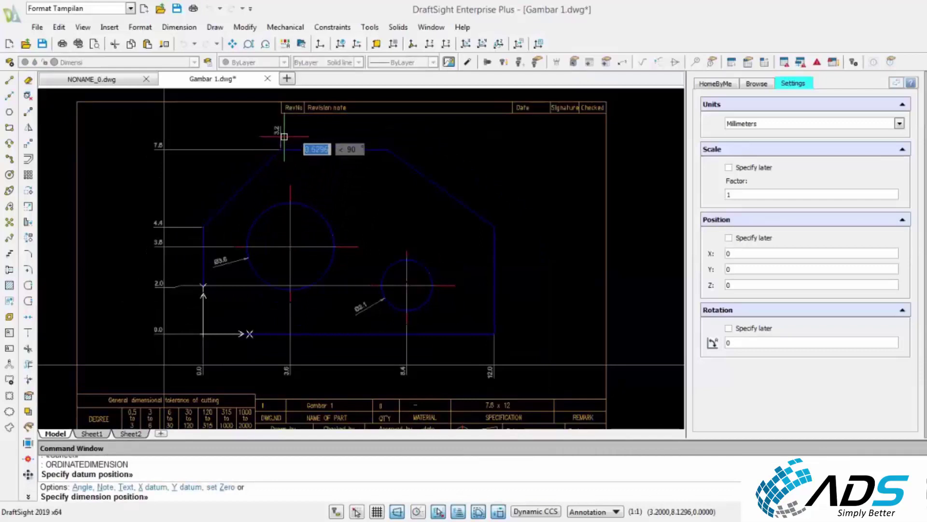
click(284, 129)
Add an X ordinate dimension above the plate for the right chamfer's upper corner
right_click(366, 130)
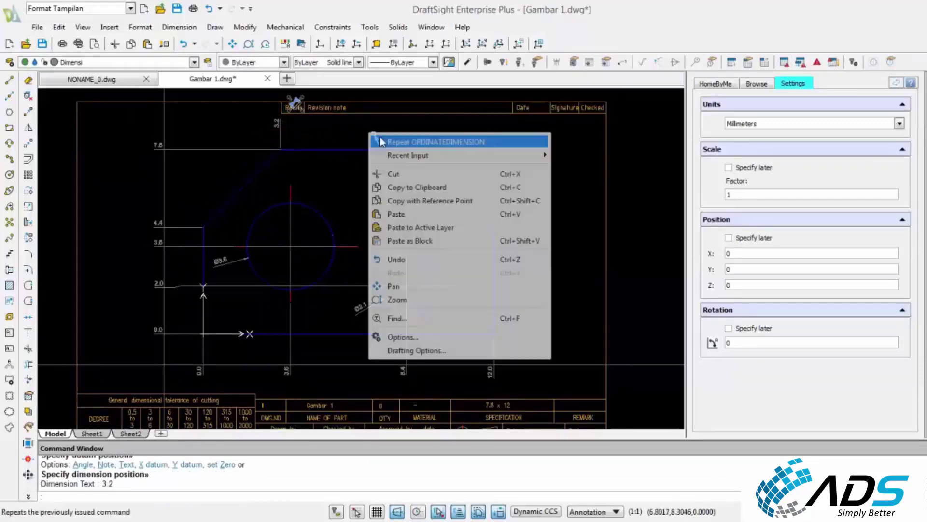
click(378, 136)
click(389, 149)
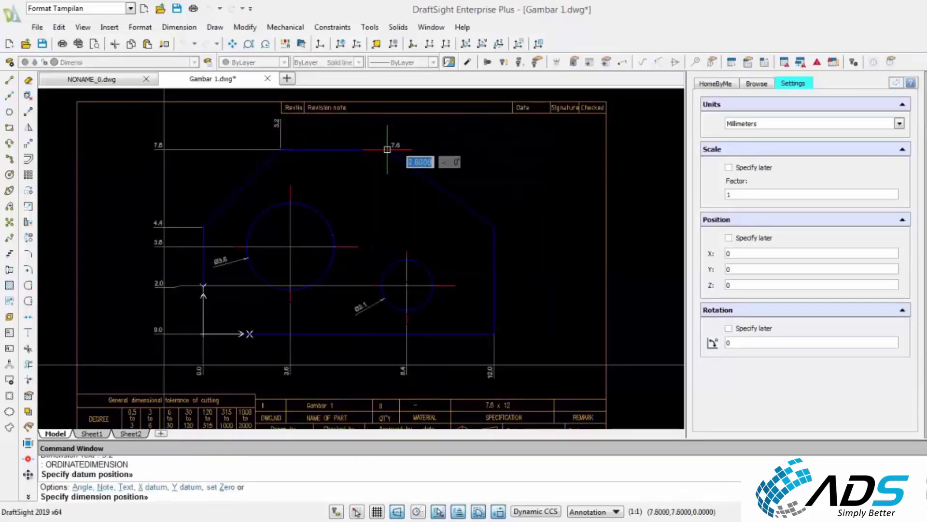
click(386, 125)
key(Escape)
key(Escape)
scroll(321, 196, down, 1)
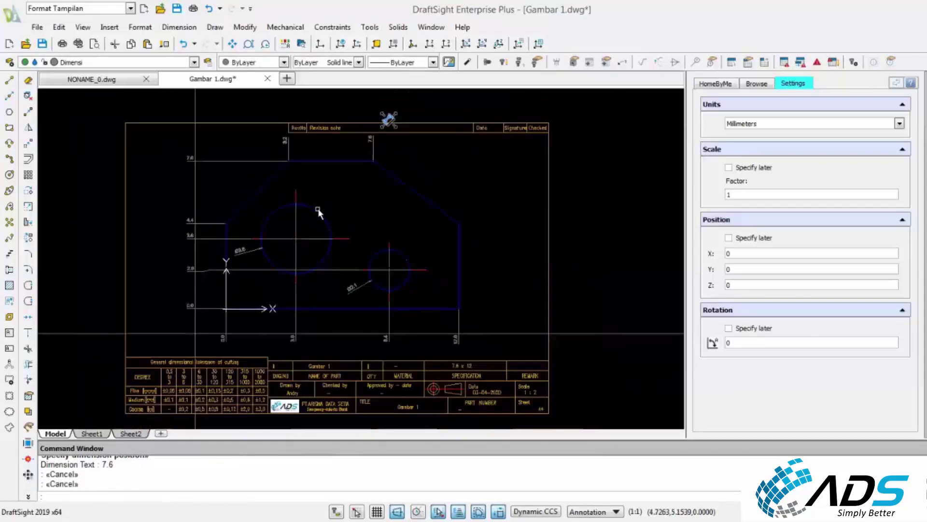
Delete the vertical and horizontal infinite lines used to align the ordinate dimensions
middle_drag(224, 304, 272, 288)
scroll(249, 310, up, 1)
click(257, 299)
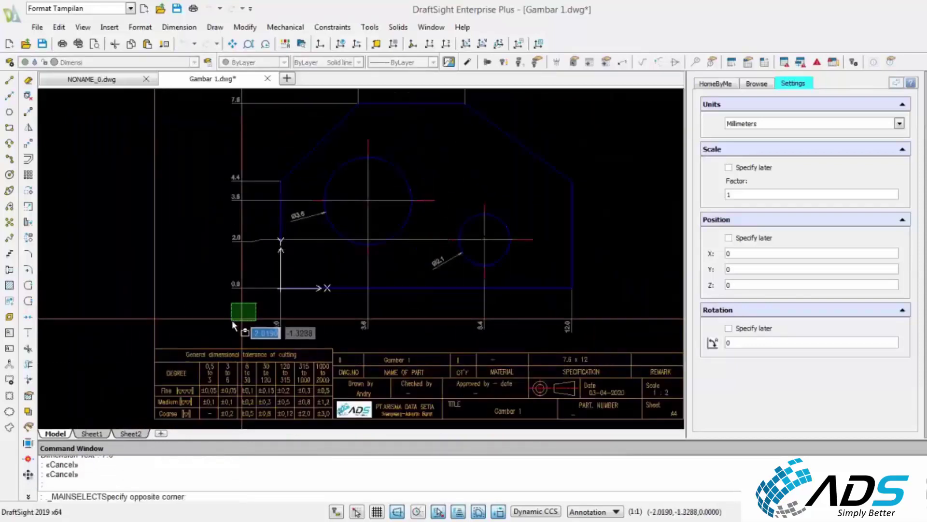
click(232, 320)
key(Delete)
Examine the ordinate-dimensioned copy and compare it with the original framed drawing and the reference image
scroll(255, 320, up, 1)
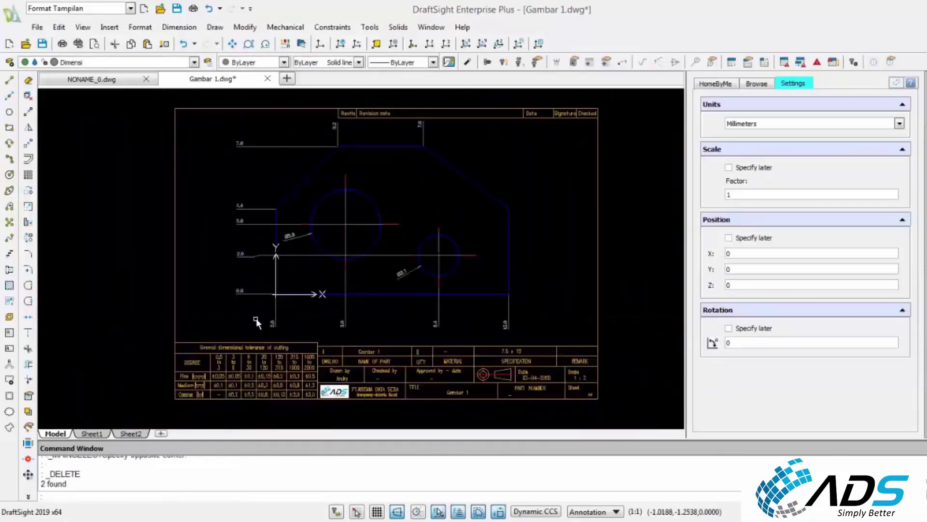
scroll(266, 280, up, 1)
scroll(266, 273, down, 2)
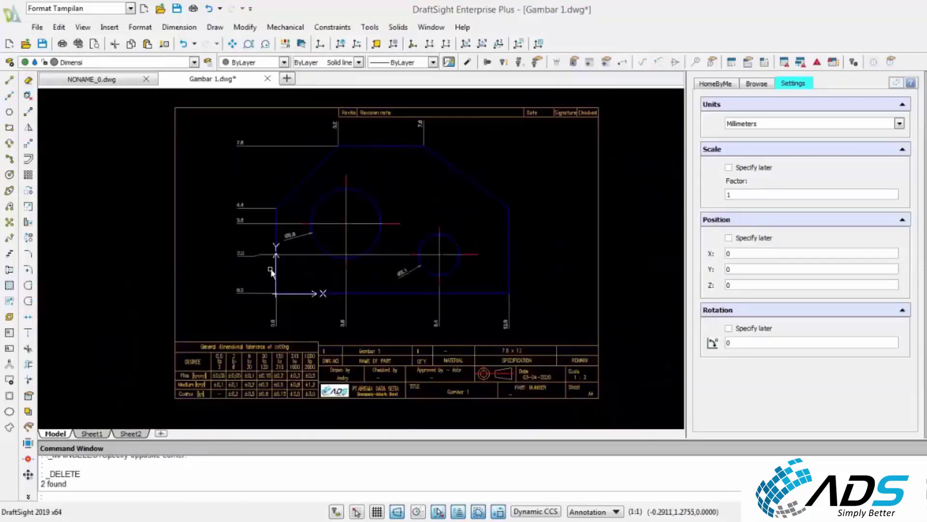
scroll(384, 300, up, 2)
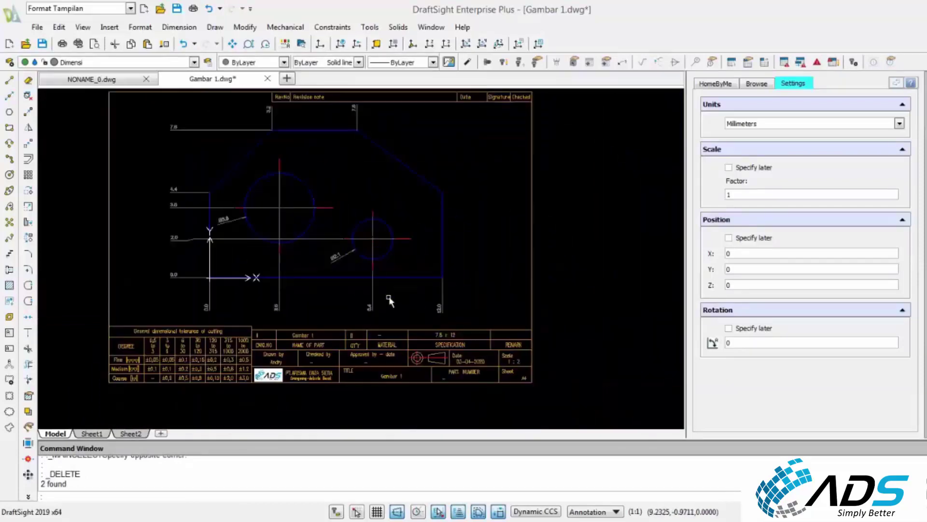
scroll(385, 299, up, 1)
scroll(367, 285, down, 2)
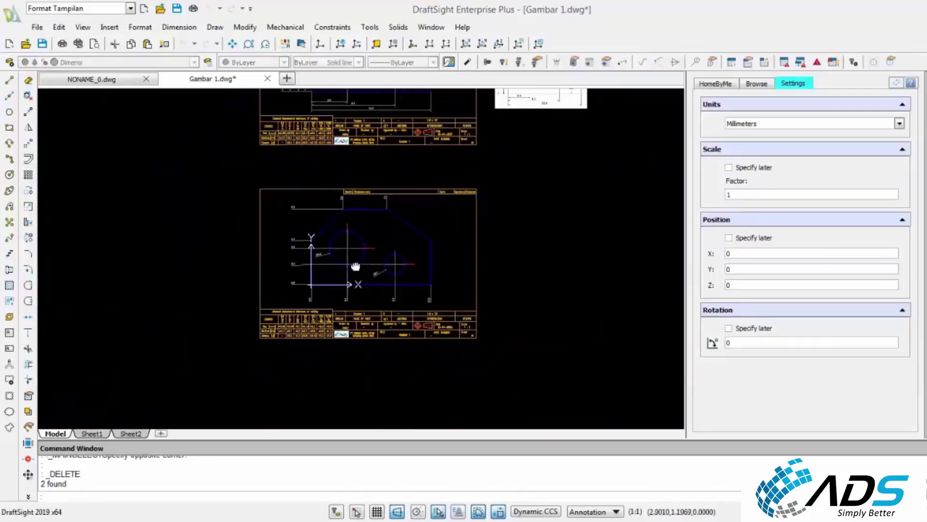
scroll(418, 259, up, 1)
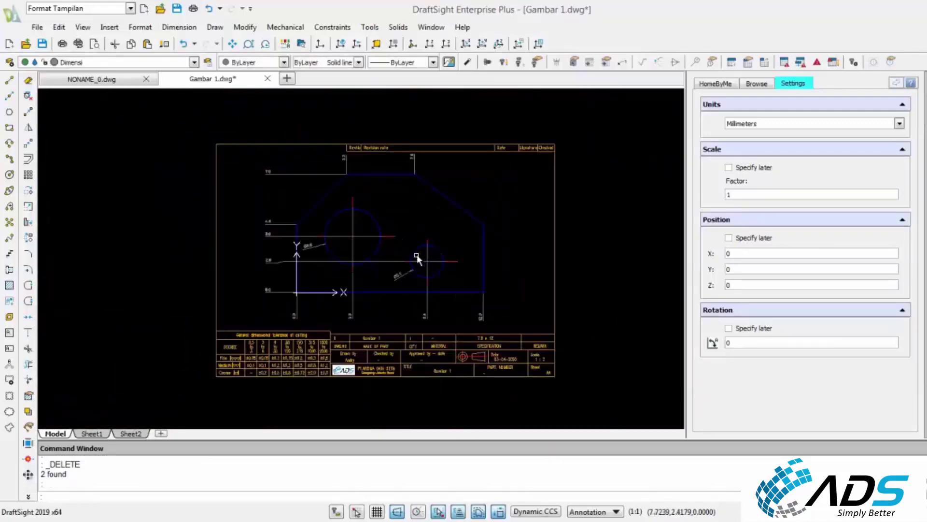
scroll(375, 262, down, 1)
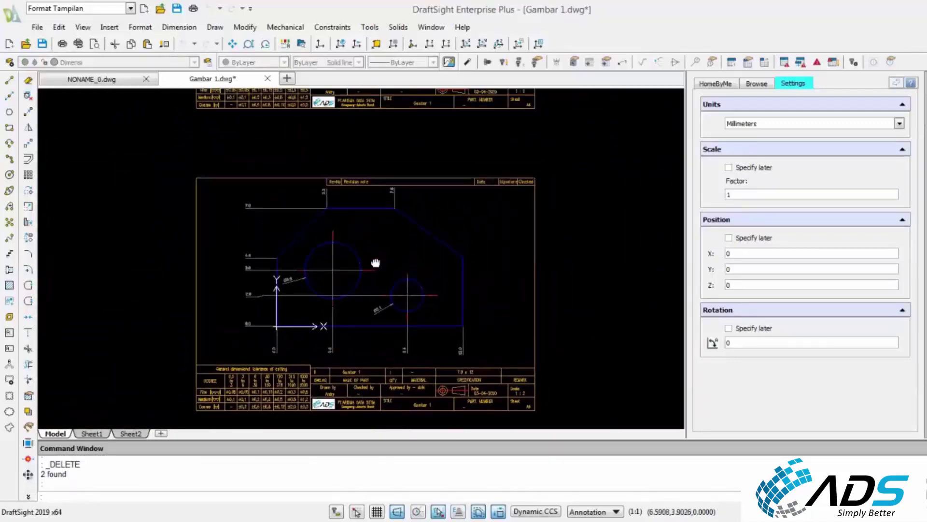
scroll(393, 239, down, 2)
scroll(403, 164, up, 1)
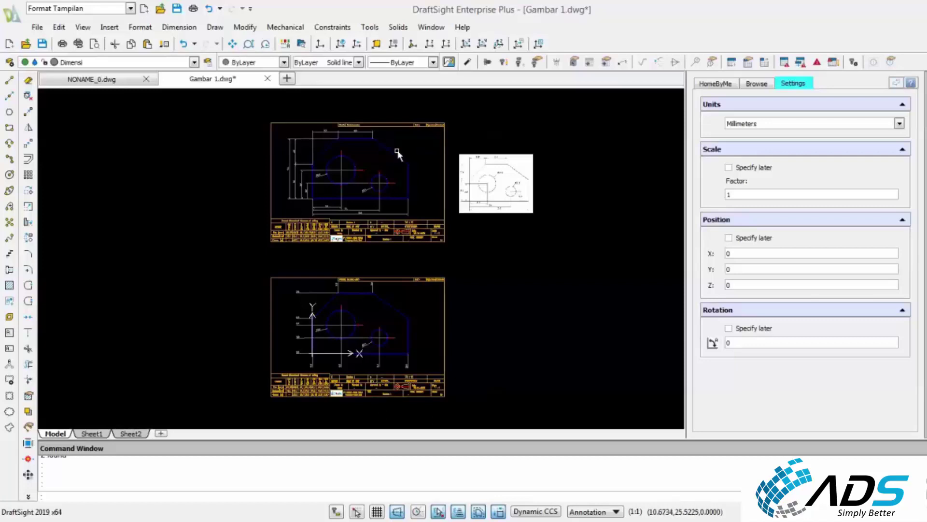
scroll(397, 160, up, 2)
scroll(397, 160, down, 4)
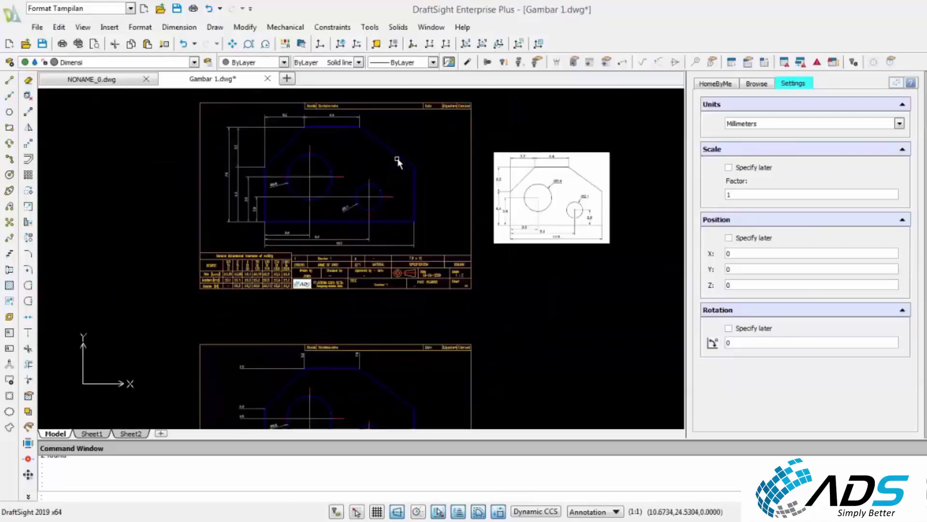
scroll(384, 185, up, 1)
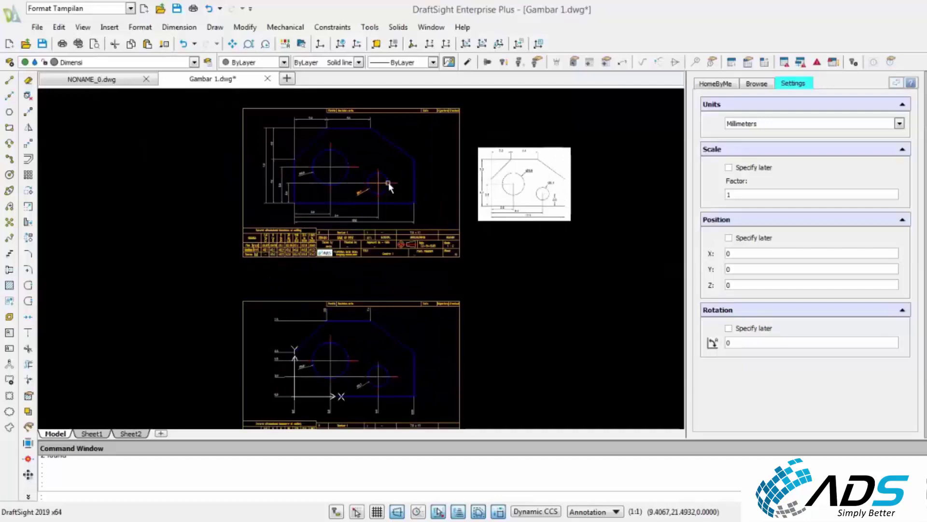